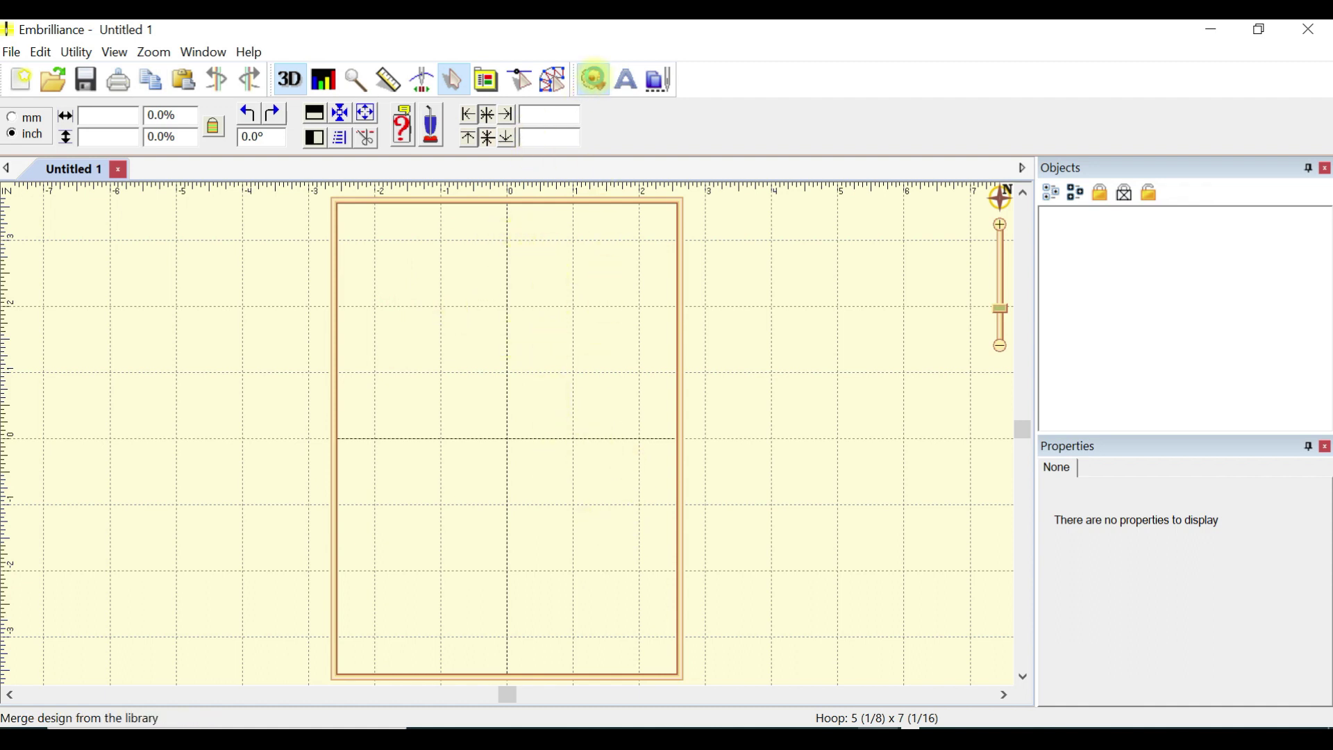
Step: Merge the Circle outline from the Outlines library and shrink it to a small size
{"action": "left_click", "coordinate": [594, 78]}
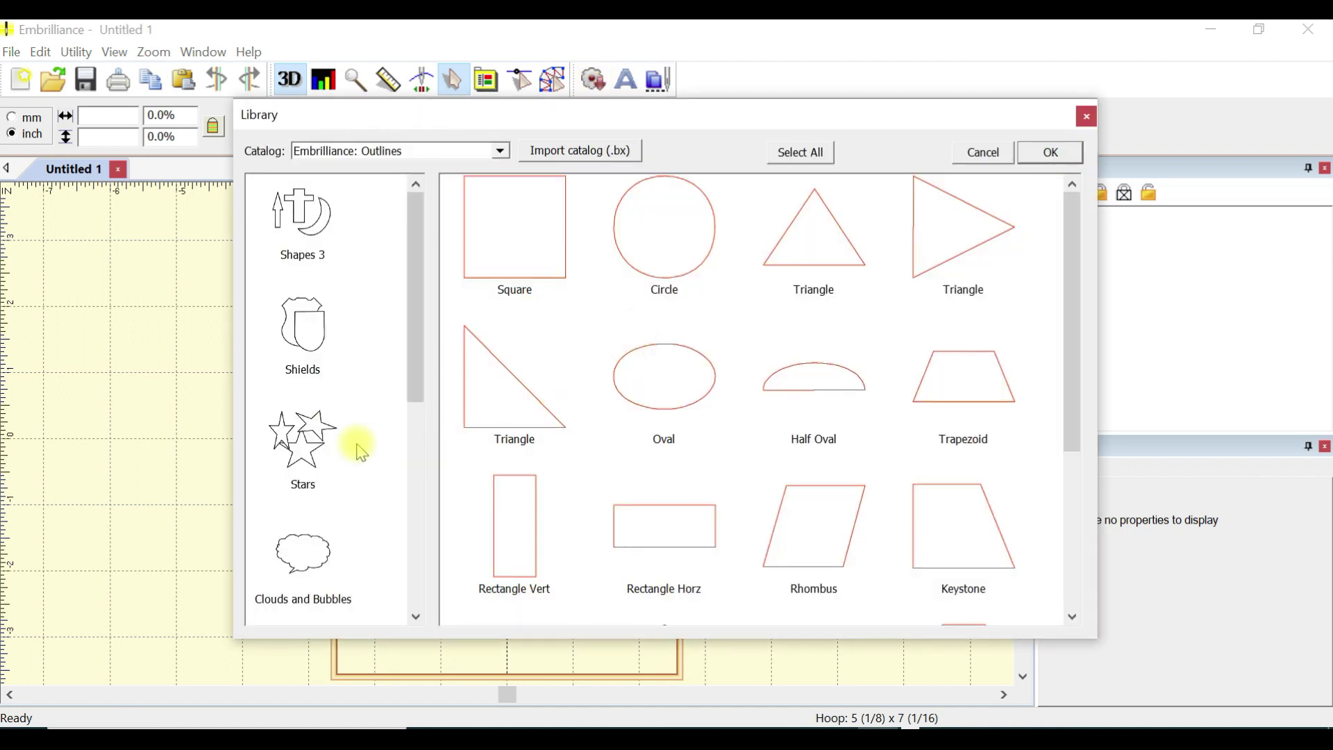
{"action": "left_click", "coordinate": [691, 274]}
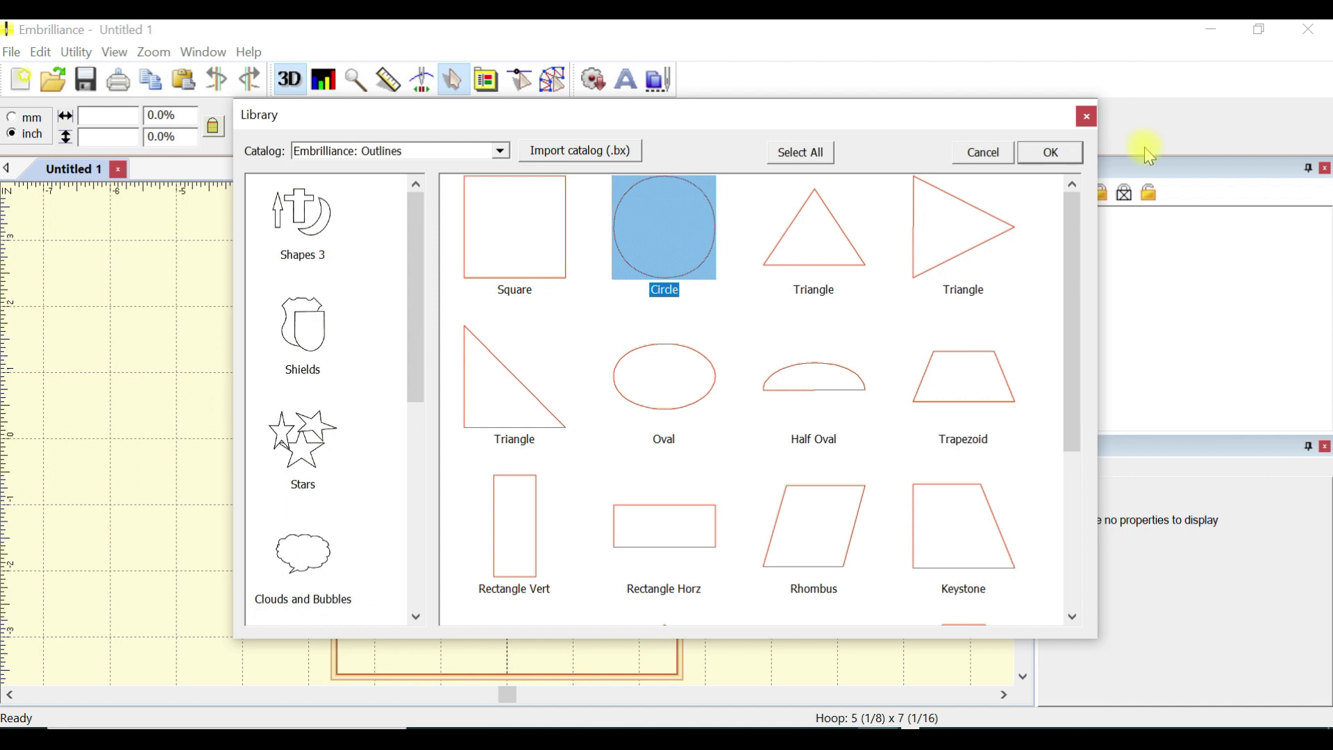
{"action": "left_click", "coordinate": [1052, 153]}
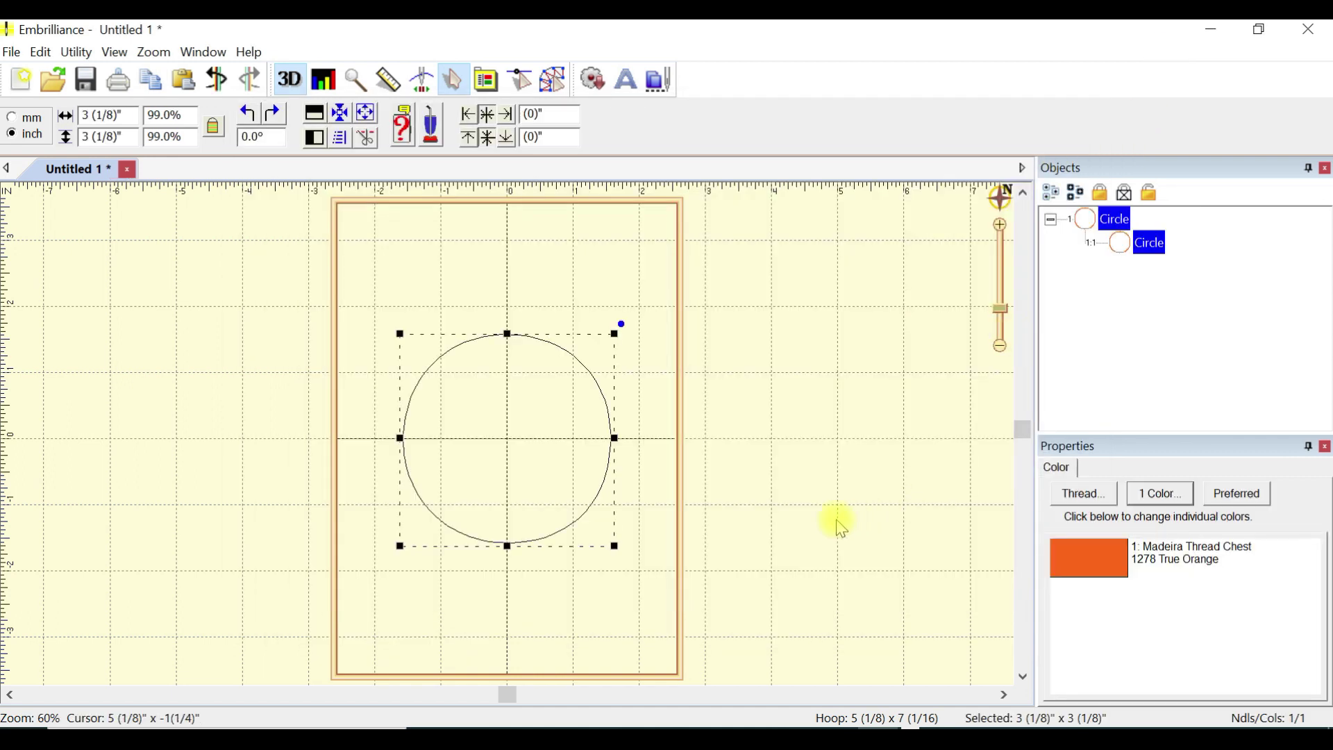
{"action": "left_click_drag", "start_coordinate": [615, 546], "coordinate": [476, 529]}
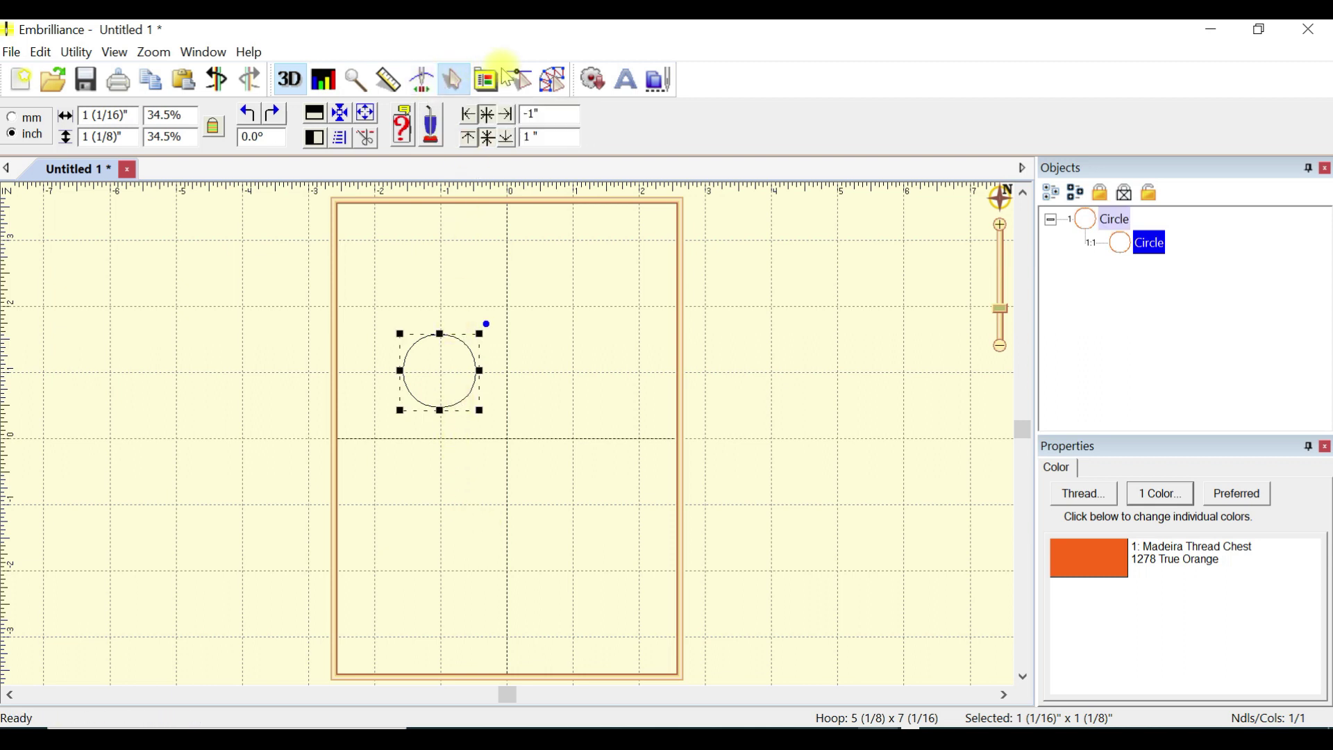
Step: Make the circle a 2.5 mm running stitch and move it to the hoop's lower left
{"action": "left_click", "coordinate": [553, 80]}
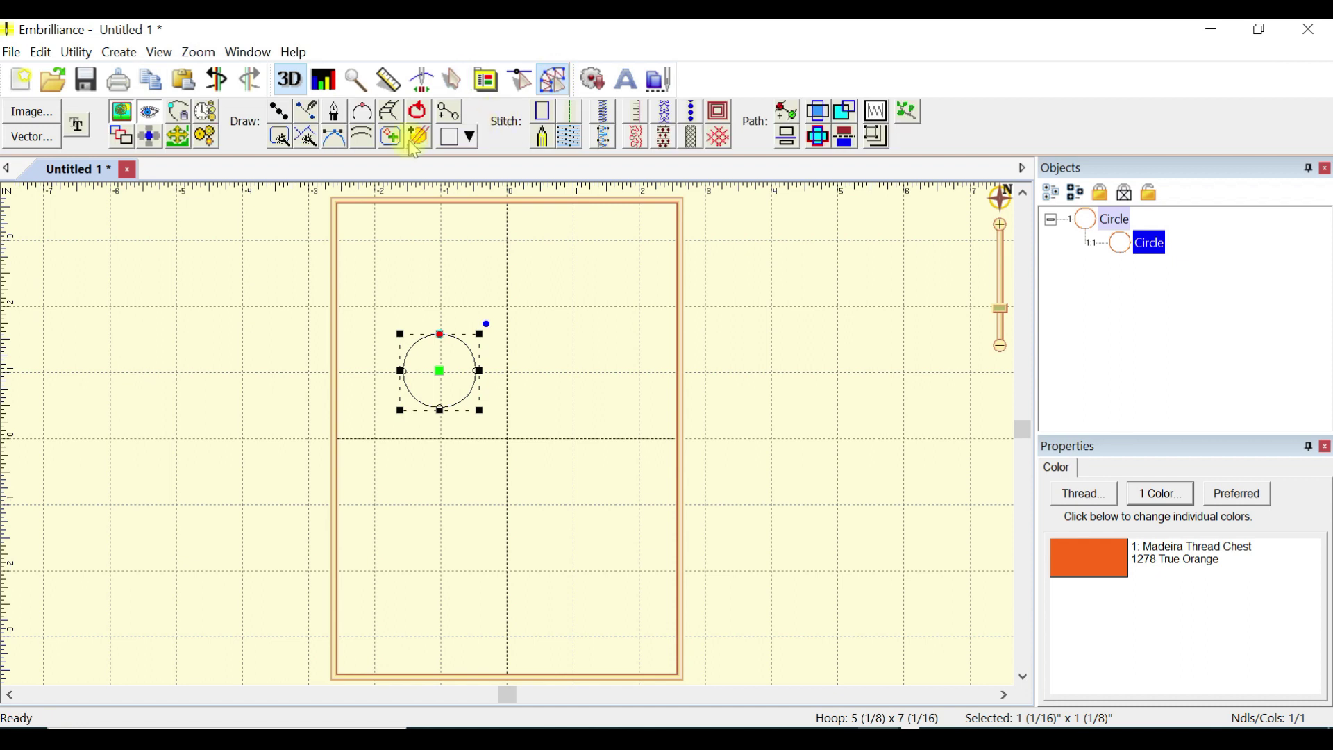
{"action": "left_click", "coordinate": [574, 118]}
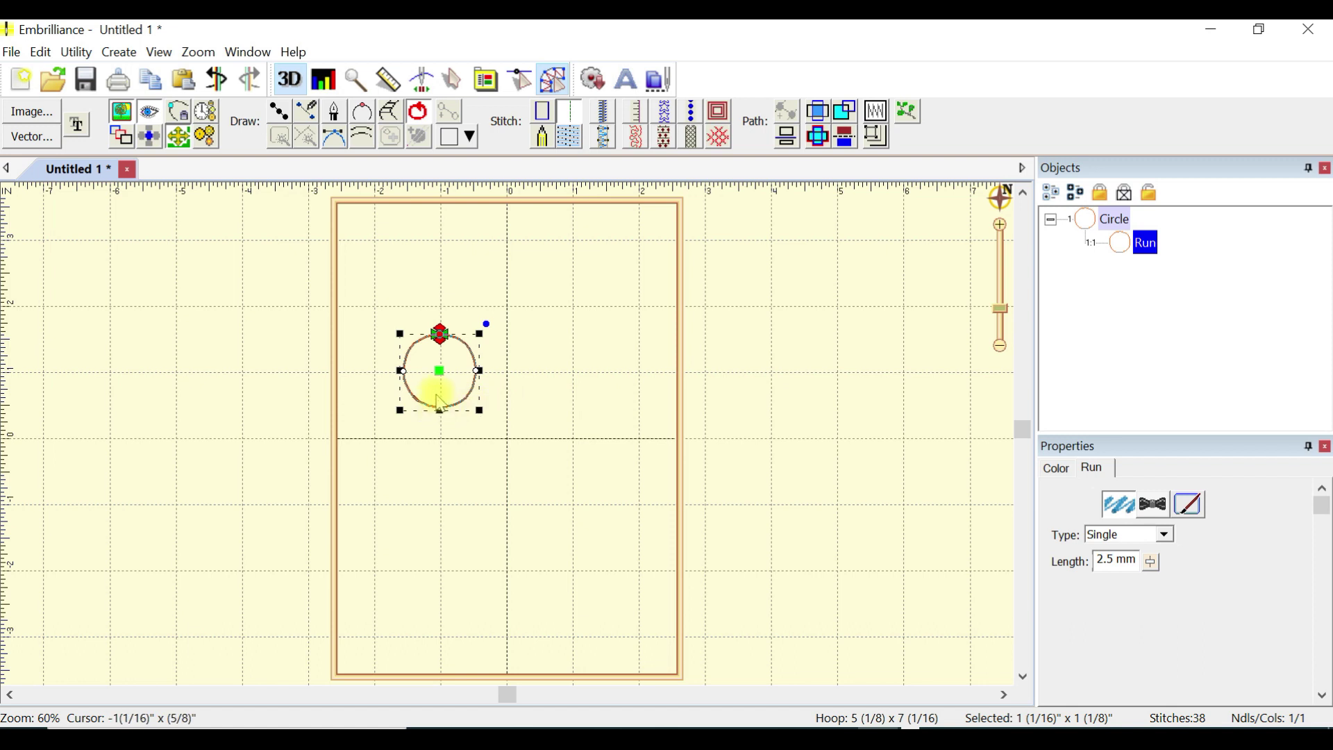
{"action": "left_click_drag", "start_coordinate": [437, 380], "coordinate": [427, 557]}
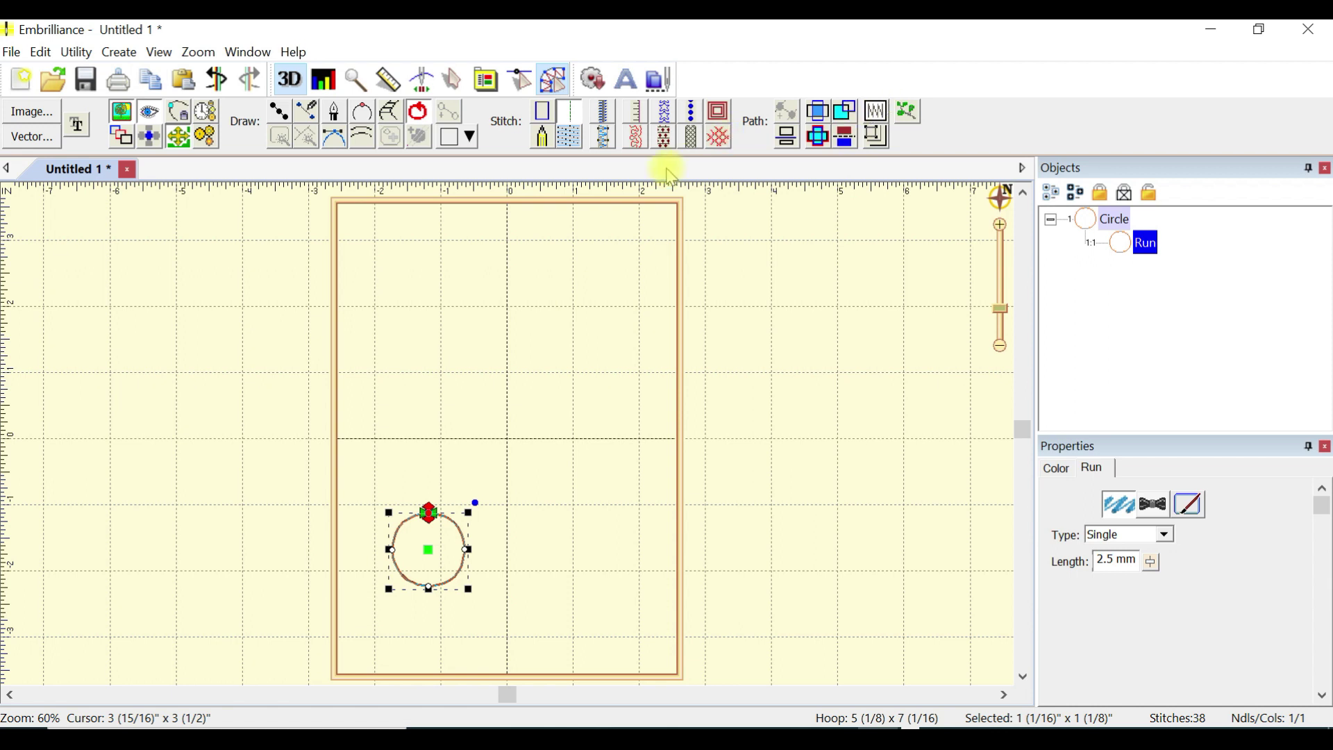
{"action": "left_click", "coordinate": [594, 79]}
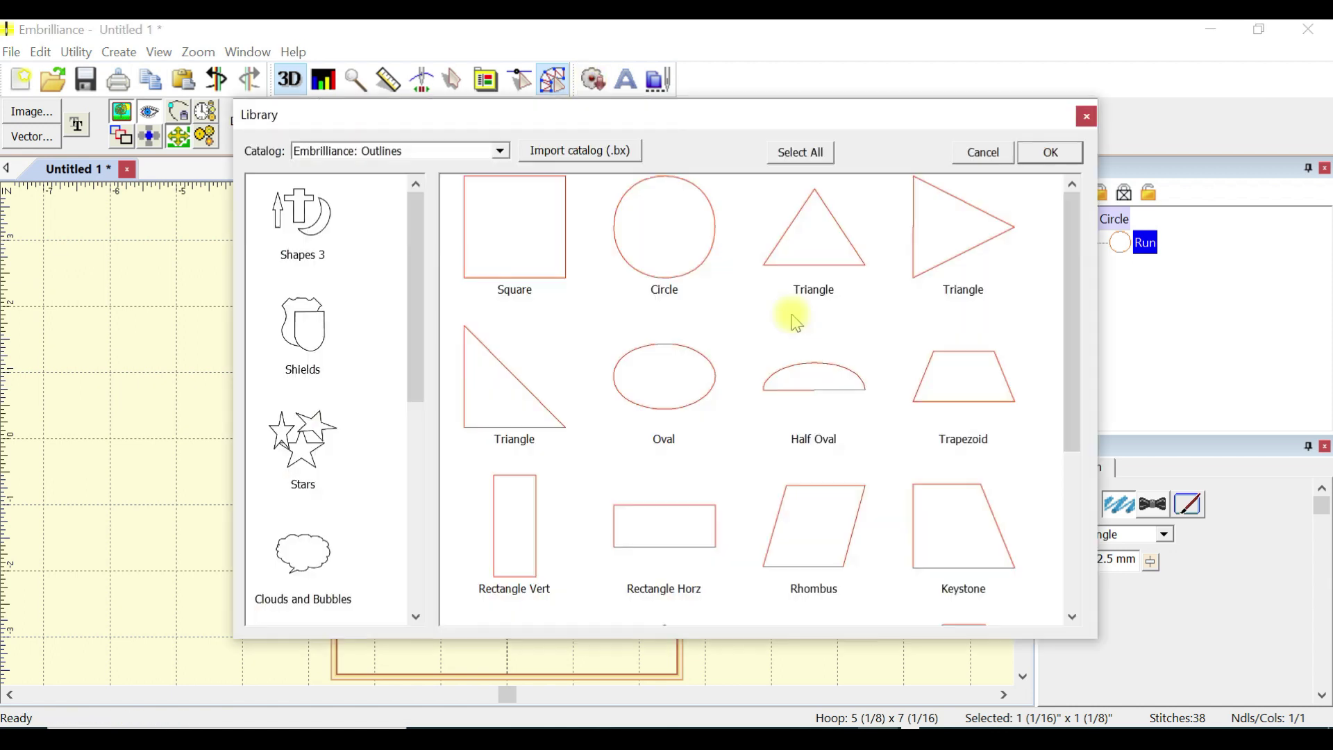
Step: Merge Star 1 from the Stars library, shrink it right of centre, and make it running stitch
{"action": "left_click", "coordinate": [292, 440]}
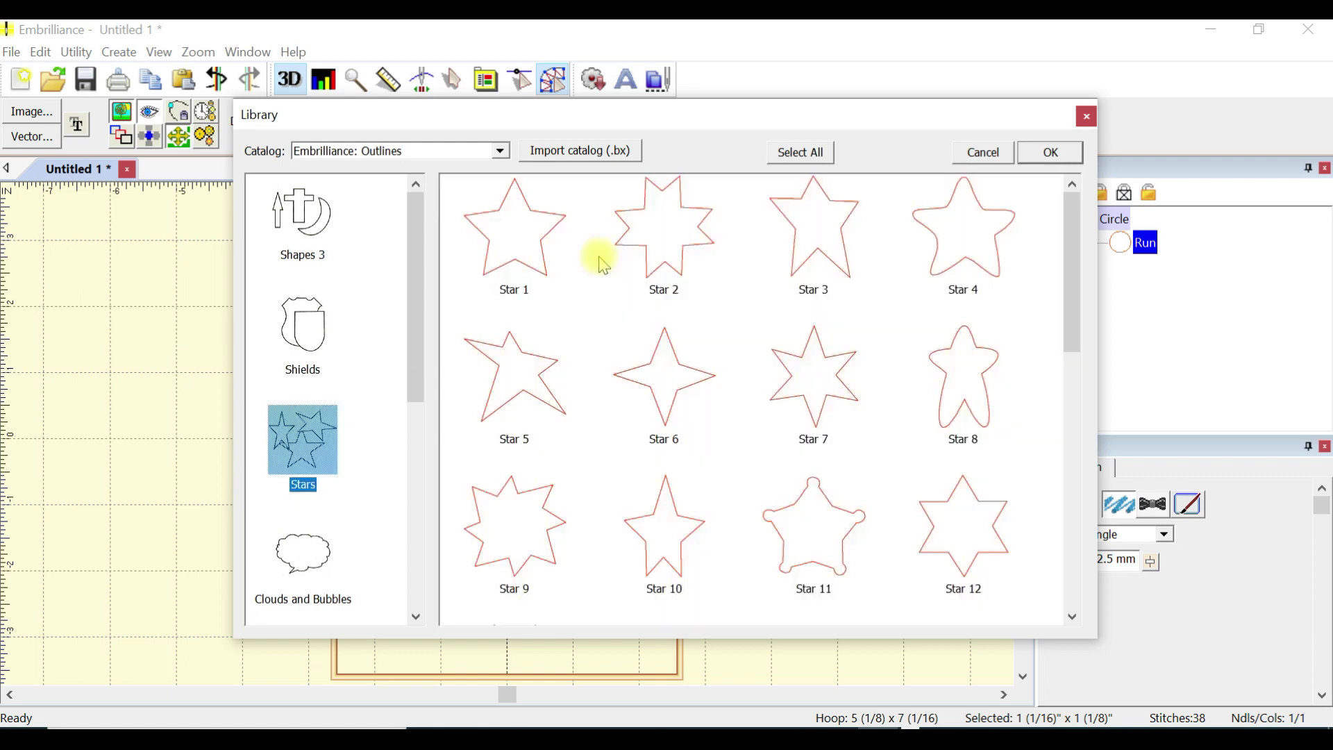
{"action": "left_click", "coordinate": [548, 252]}
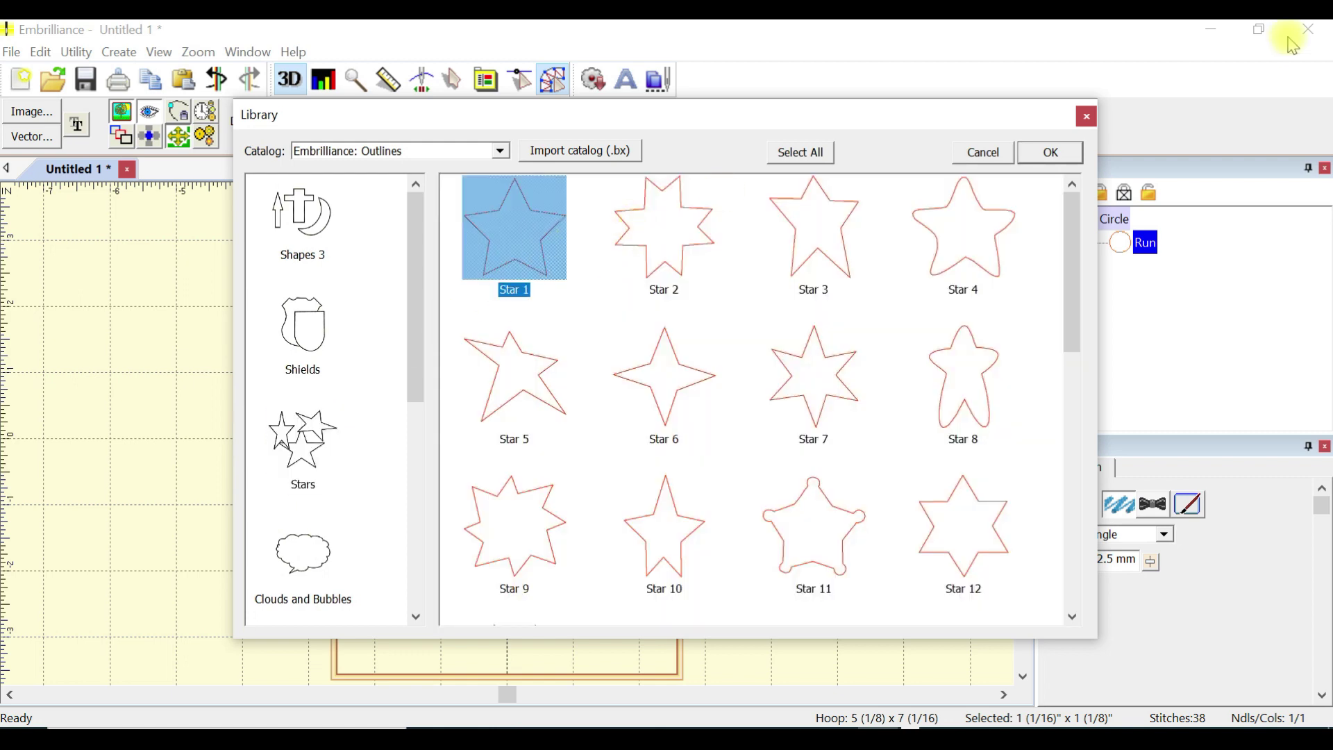
{"action": "left_click", "coordinate": [1044, 164]}
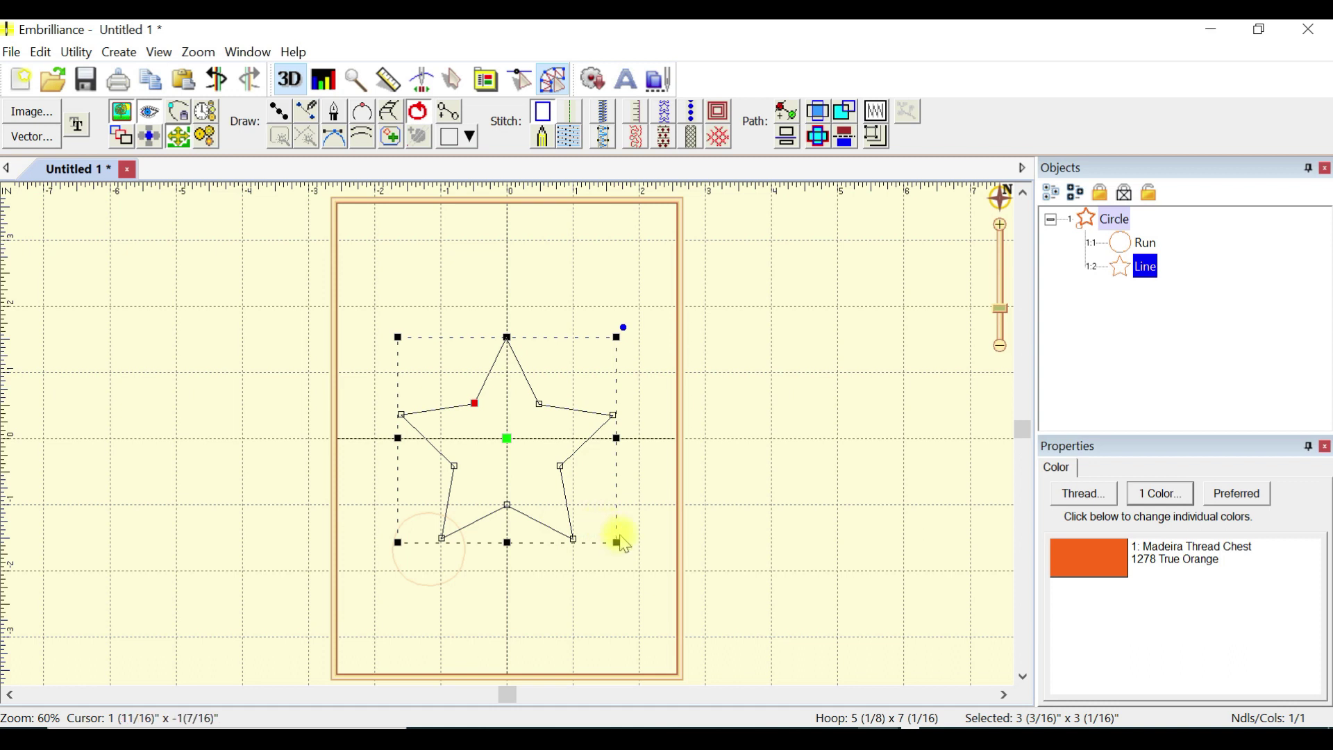
{"action": "left_click_drag", "start_coordinate": [620, 540], "coordinate": [512, 463]}
{"action": "left_click_drag", "start_coordinate": [455, 389], "coordinate": [591, 450]}
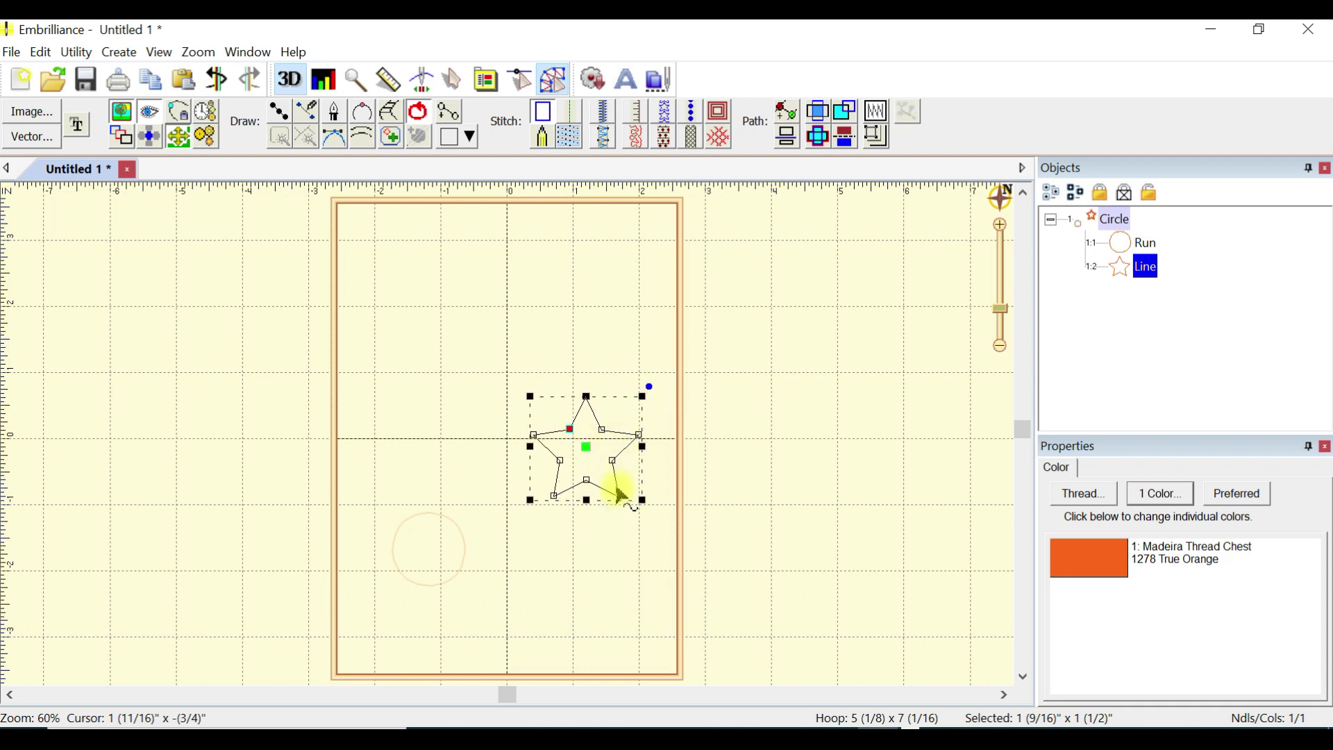
{"action": "left_click_drag", "start_coordinate": [641, 498], "coordinate": [637, 493]}
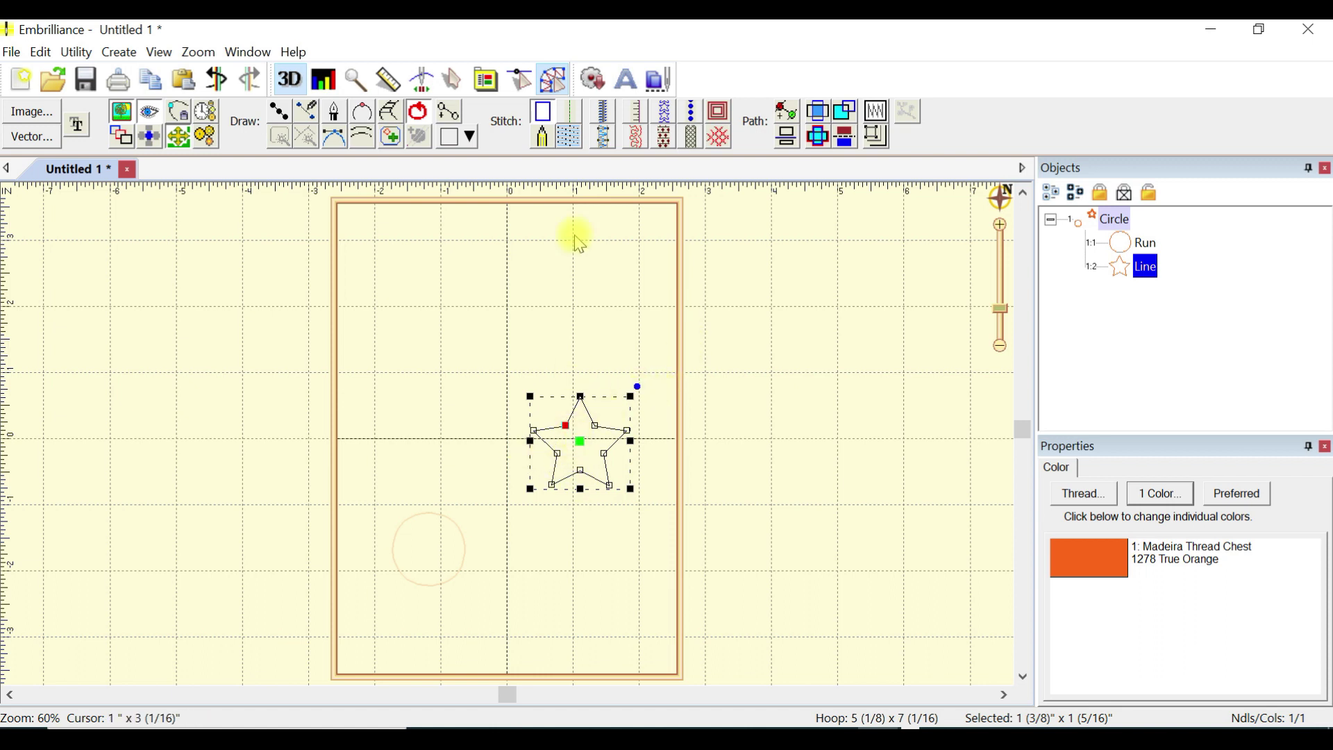
{"action": "left_click", "coordinate": [558, 123]}
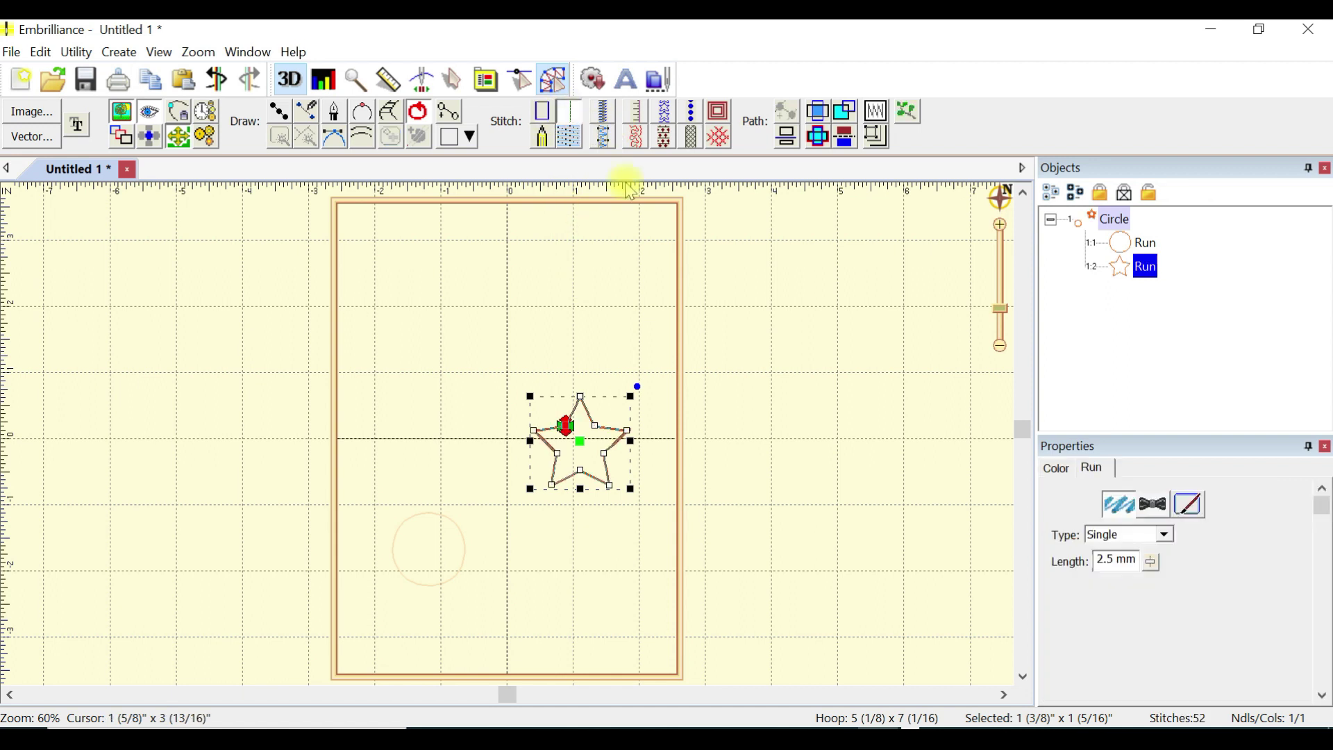
{"action": "left_click", "coordinate": [596, 78]}
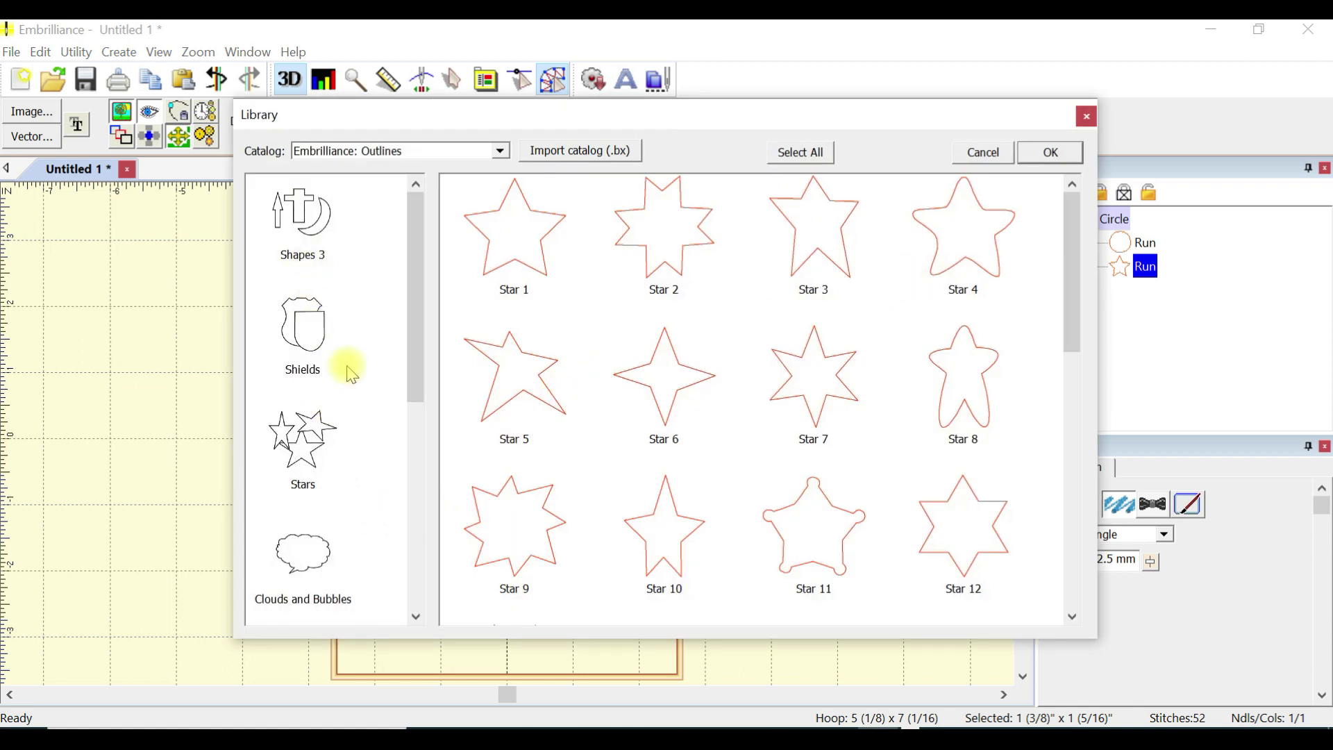
Step: Merge Heart 9 from the Hearts library as a running-stitch outline
{"action": "scroll", "coordinate": [351, 389], "scroll_direction": "down", "scroll_amount": 5}
{"action": "left_click", "coordinate": [288, 434]}
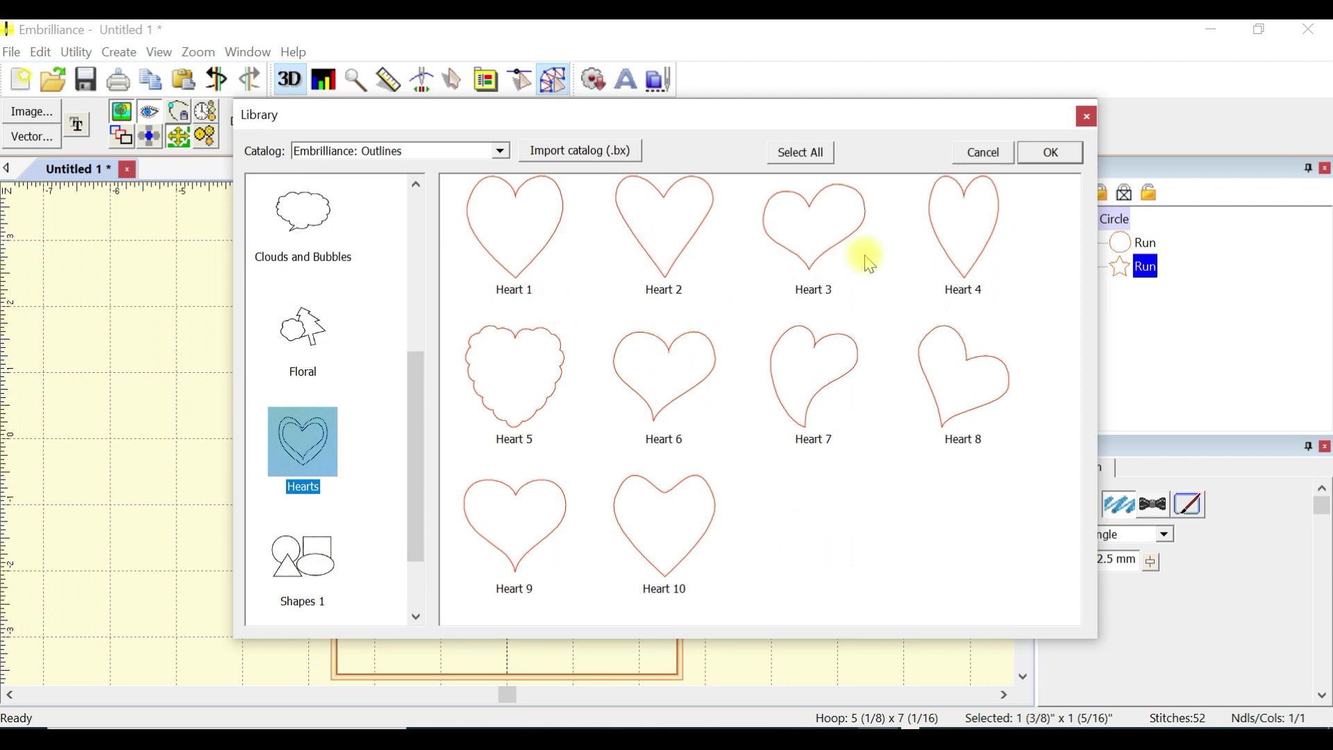
{"action": "left_click", "coordinate": [529, 561]}
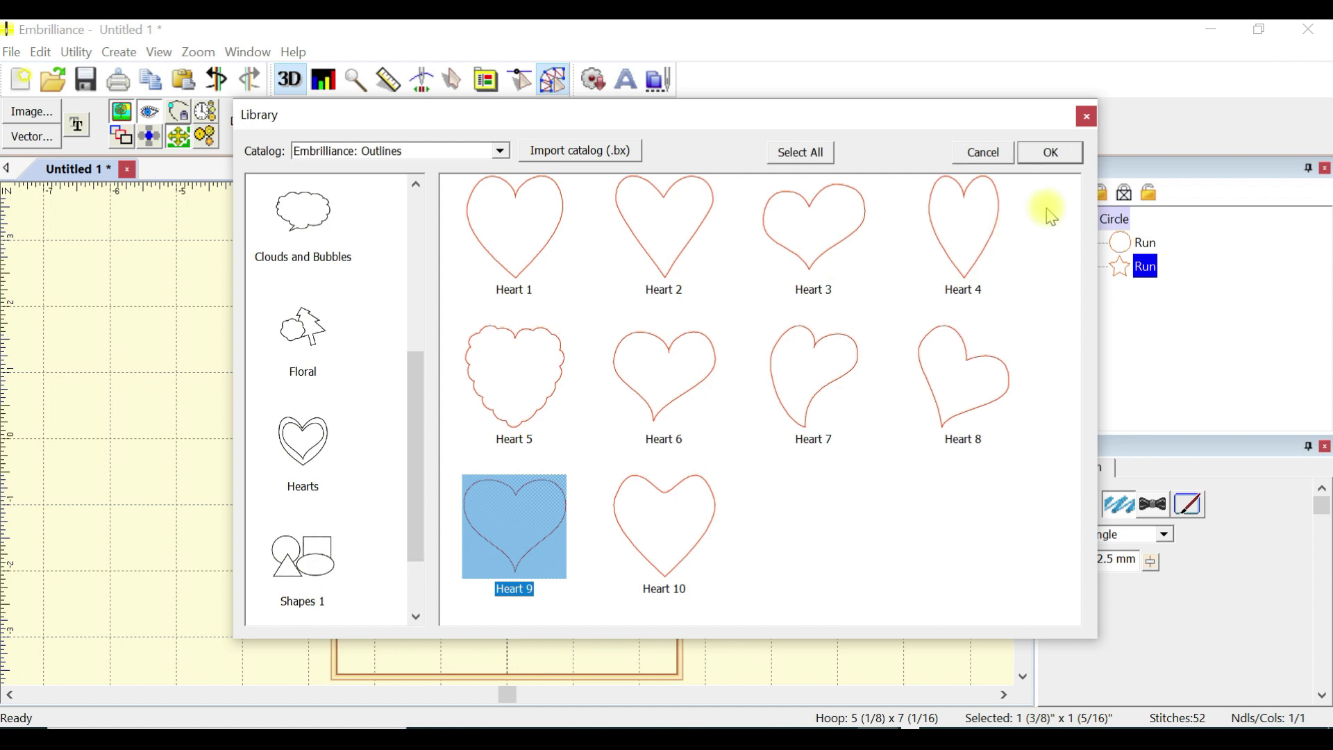
{"action": "left_click", "coordinate": [1053, 154]}
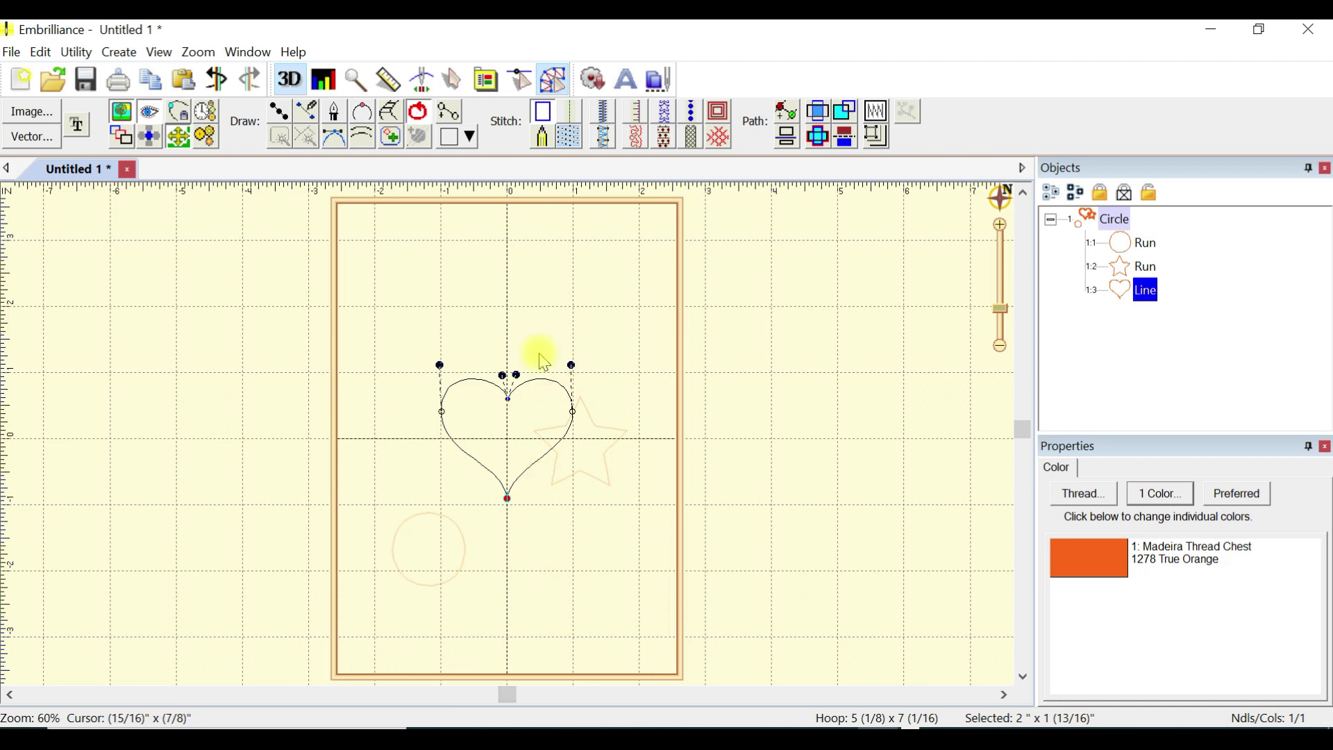
{"action": "left_click", "coordinate": [571, 117]}
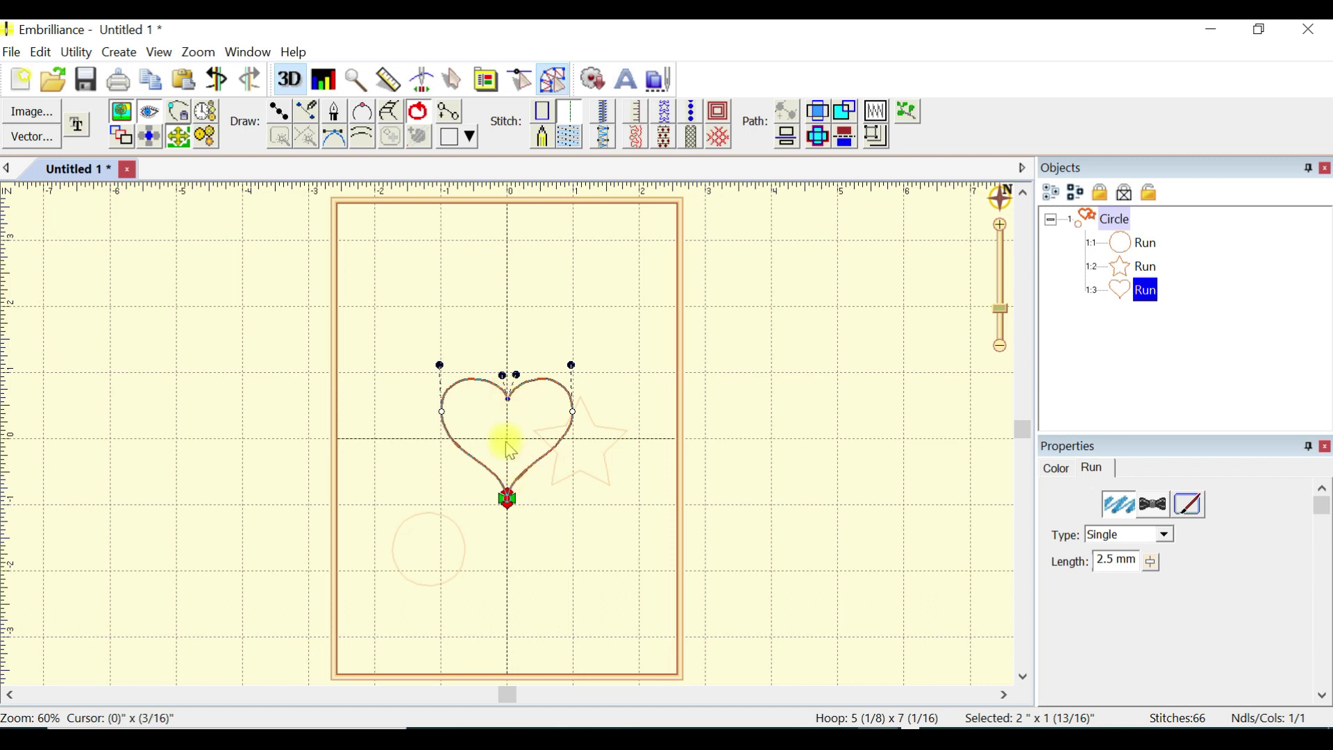
Step: Shrink the heart and move it toward the top middle of the hoop
{"action": "left_click", "coordinate": [547, 472]}
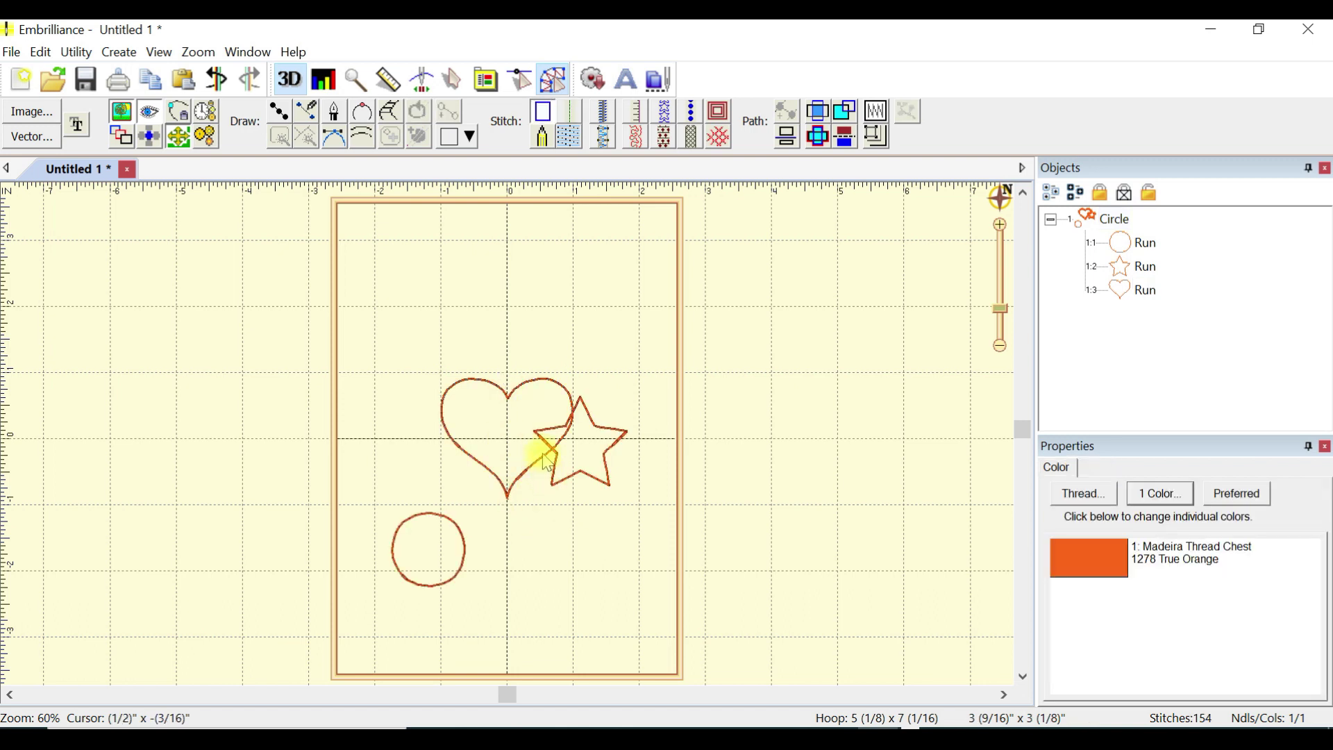
{"action": "left_click", "coordinate": [550, 467]}
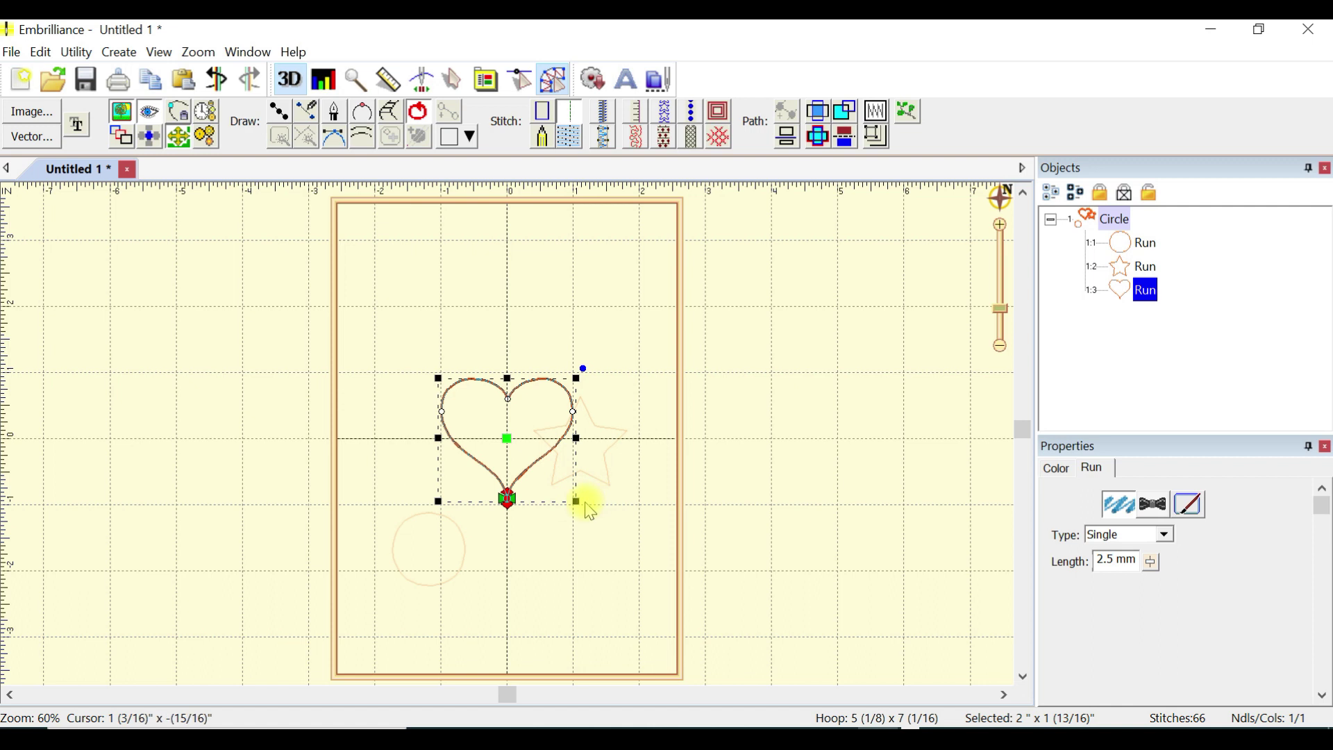
{"action": "left_click_drag", "start_coordinate": [577, 501], "coordinate": [551, 482]}
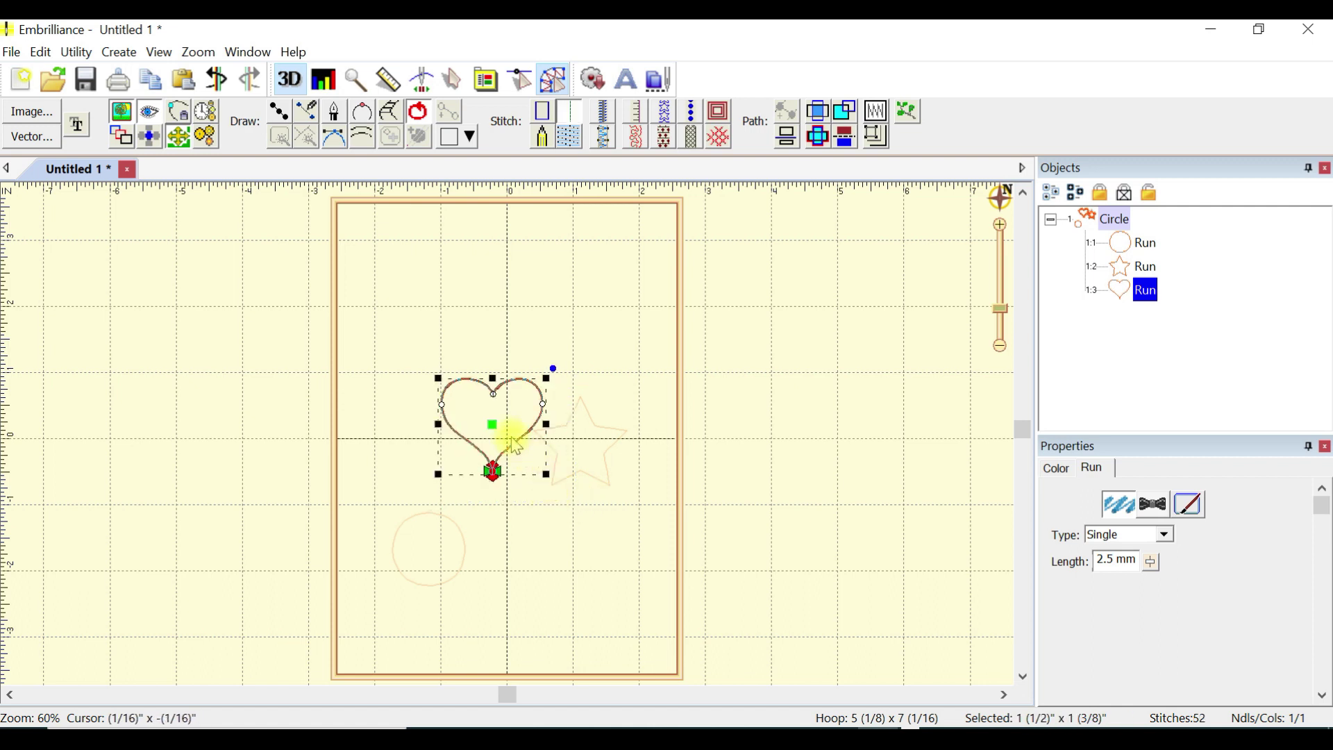
{"action": "left_click_drag", "start_coordinate": [490, 448], "coordinate": [522, 318]}
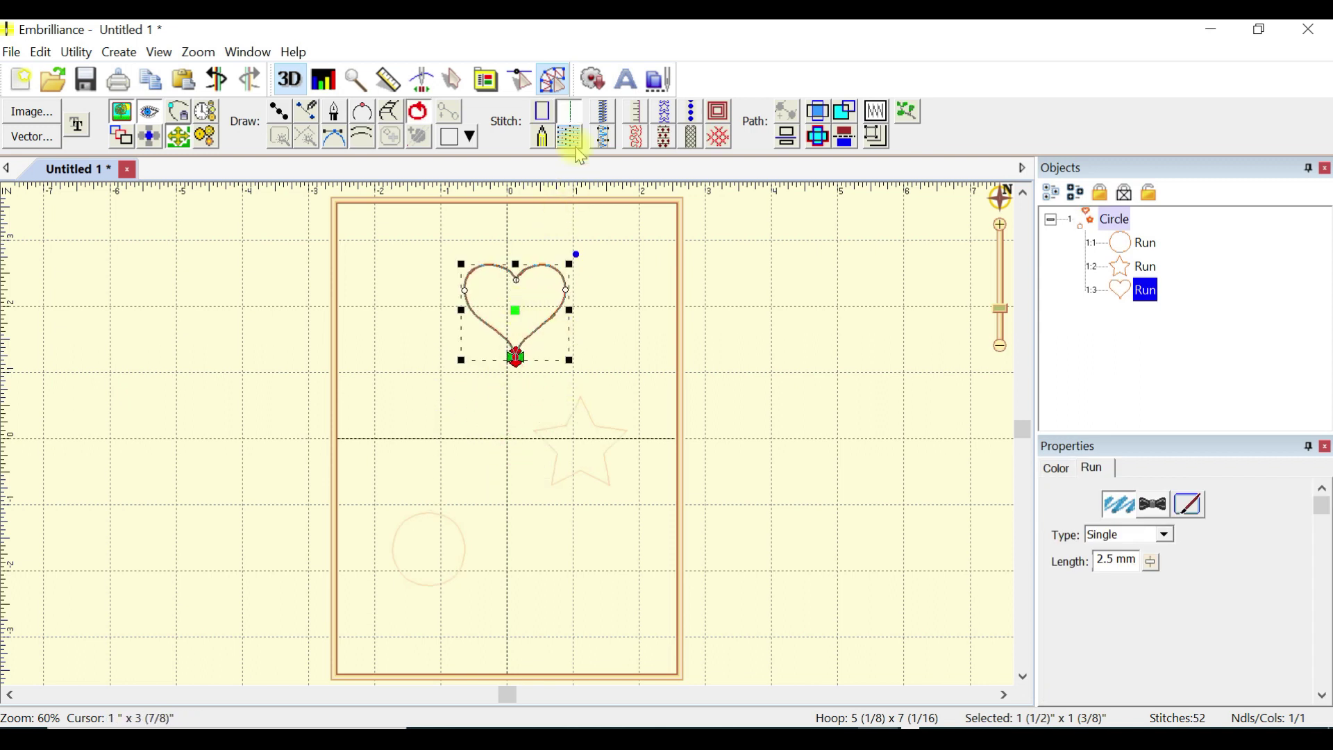
{"action": "left_click", "coordinate": [595, 81]}
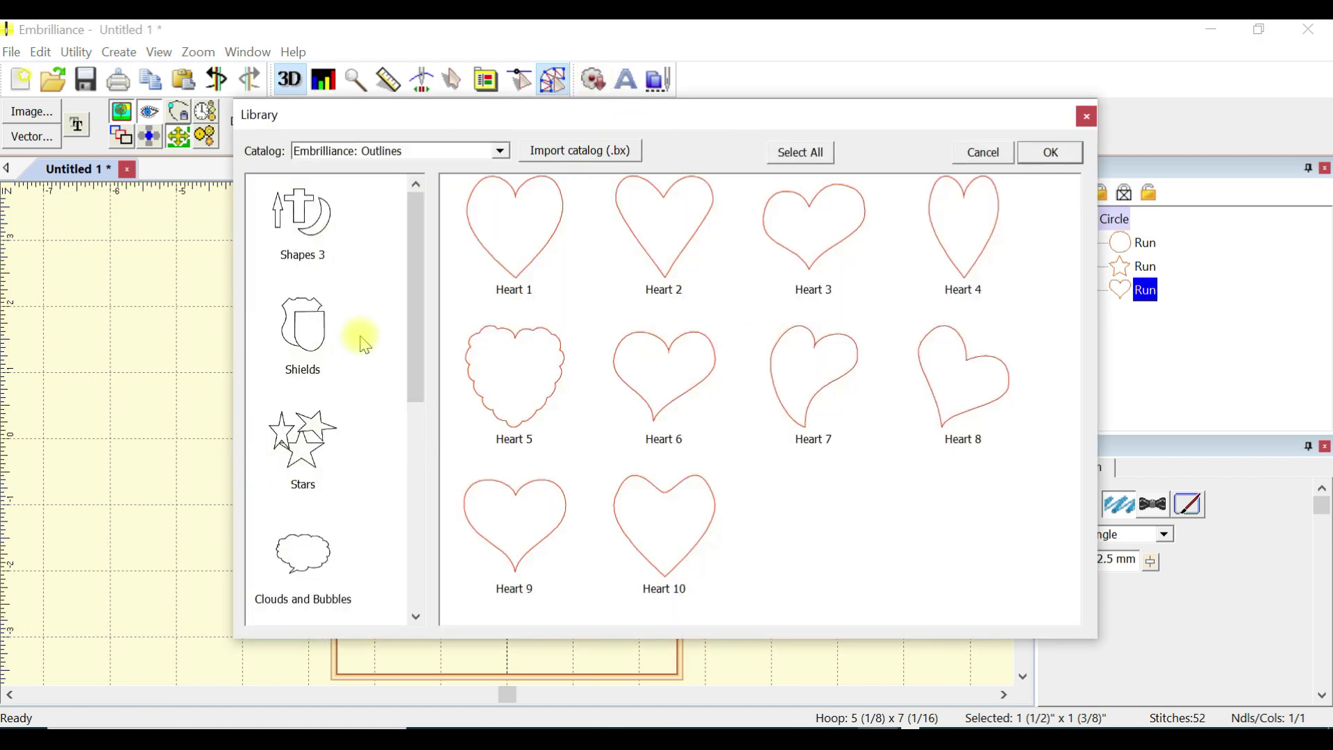
Step: Merge the Triangle from the Shapes 1 outlines and shrink it
{"action": "scroll", "coordinate": [366, 344], "scroll_direction": "down", "scroll_amount": 5}
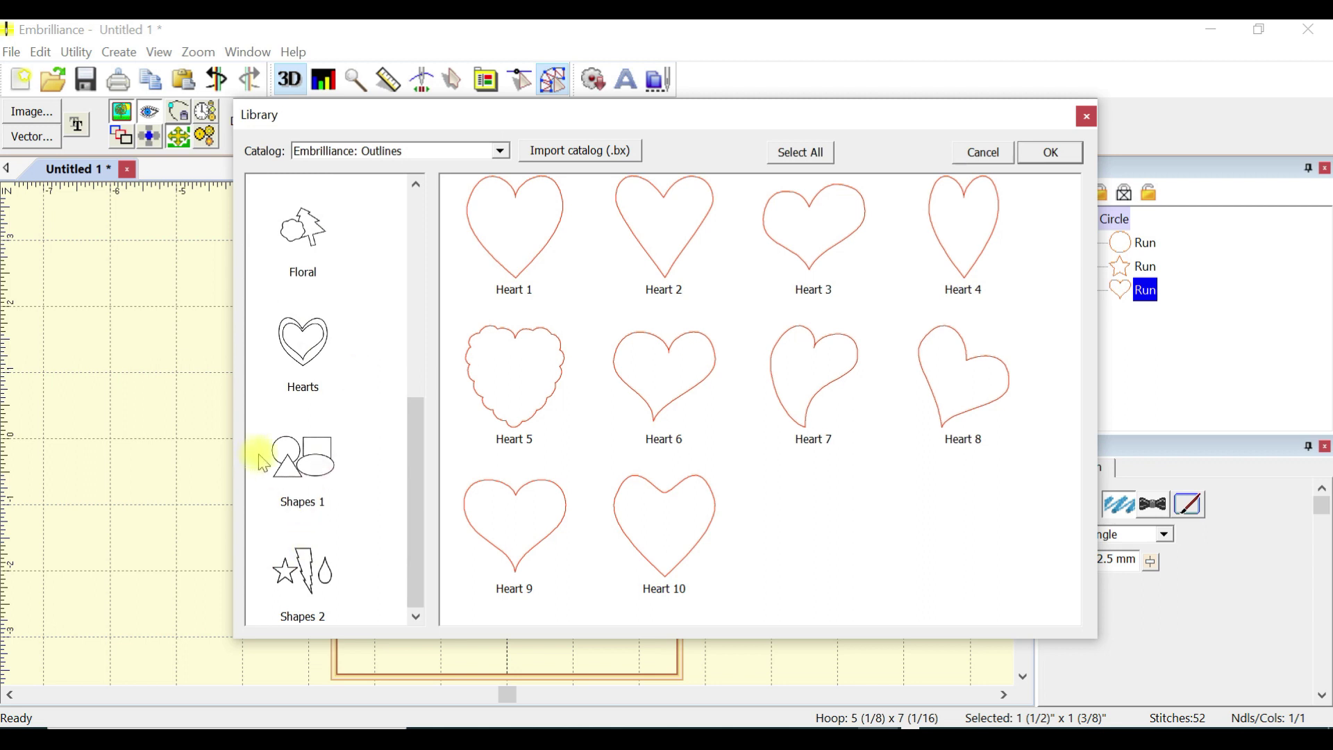
{"action": "left_click", "coordinate": [299, 455]}
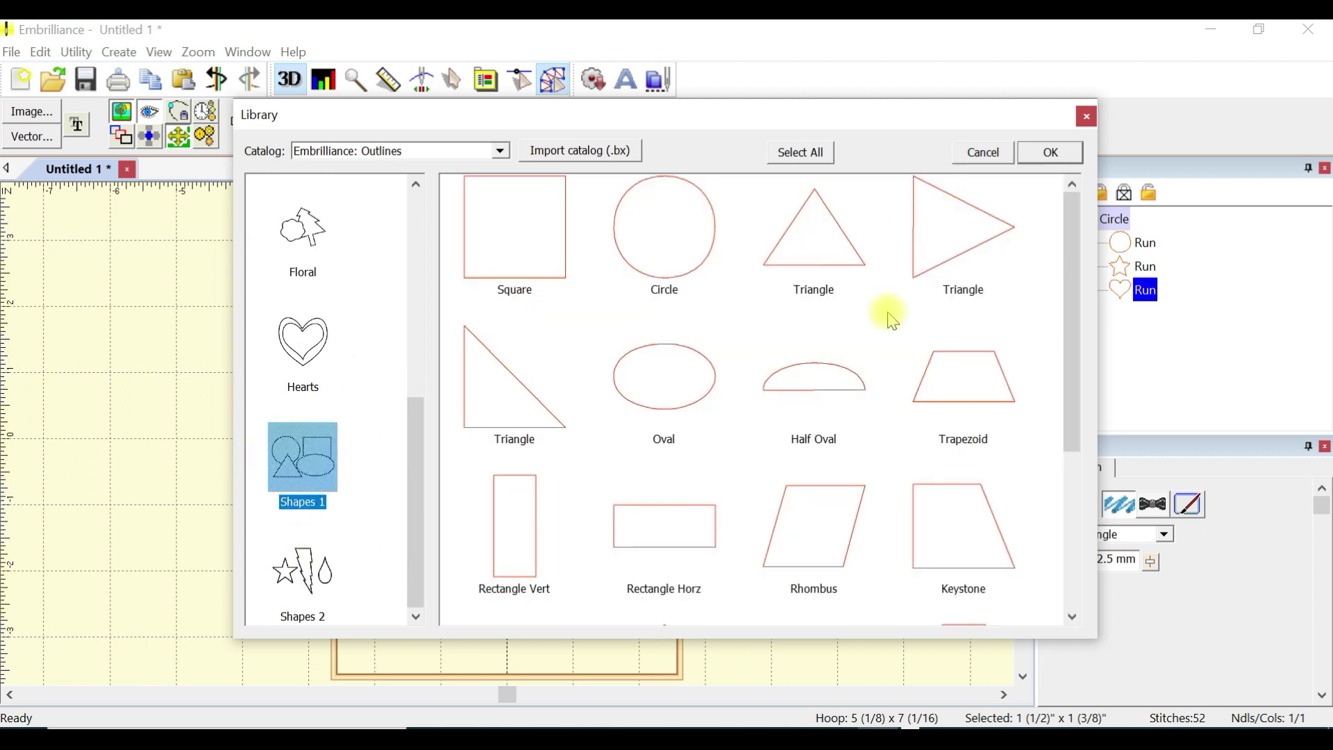
{"action": "left_click", "coordinate": [825, 276]}
{"action": "left_click", "coordinate": [1053, 156]}
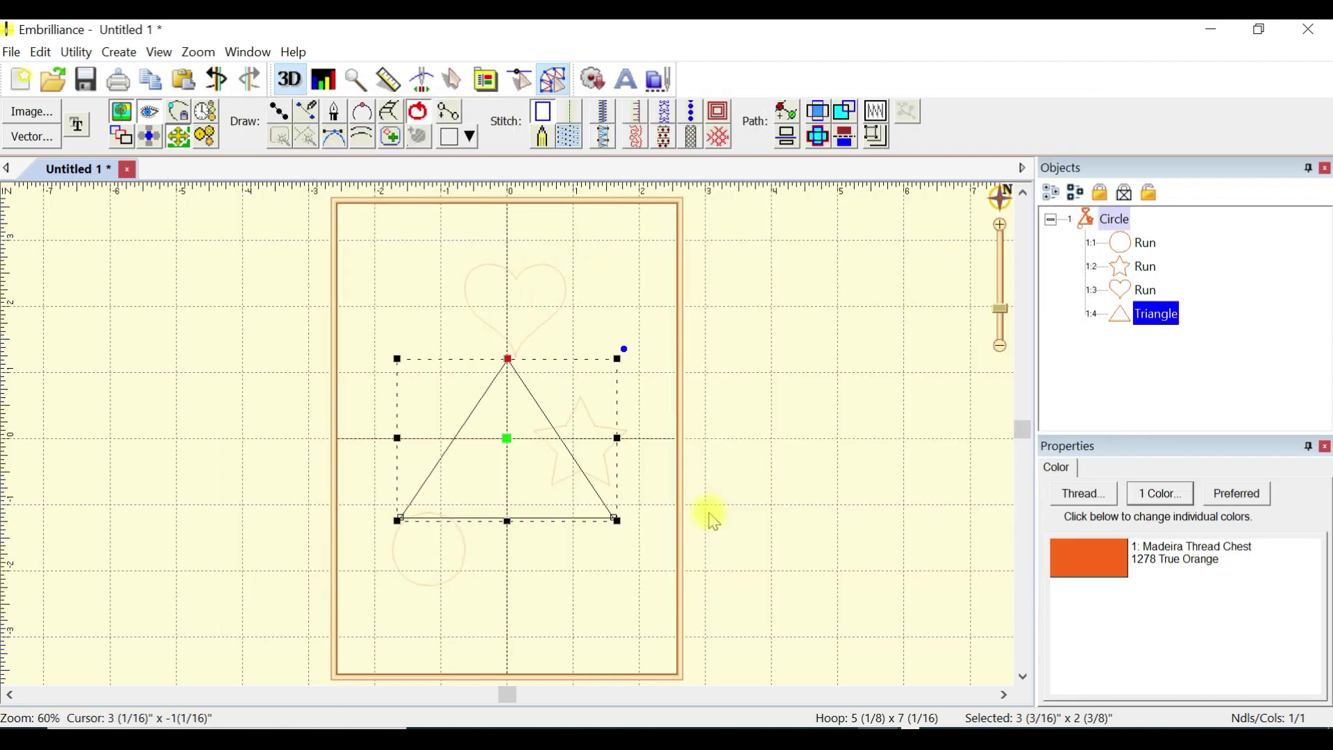
{"action": "left_click_drag", "start_coordinate": [618, 521], "coordinate": [479, 485]}
Step: Enlarge the triangle slightly, rotate it about 23° clockwise and nudge it left
{"action": "left_click", "coordinate": [486, 354]}
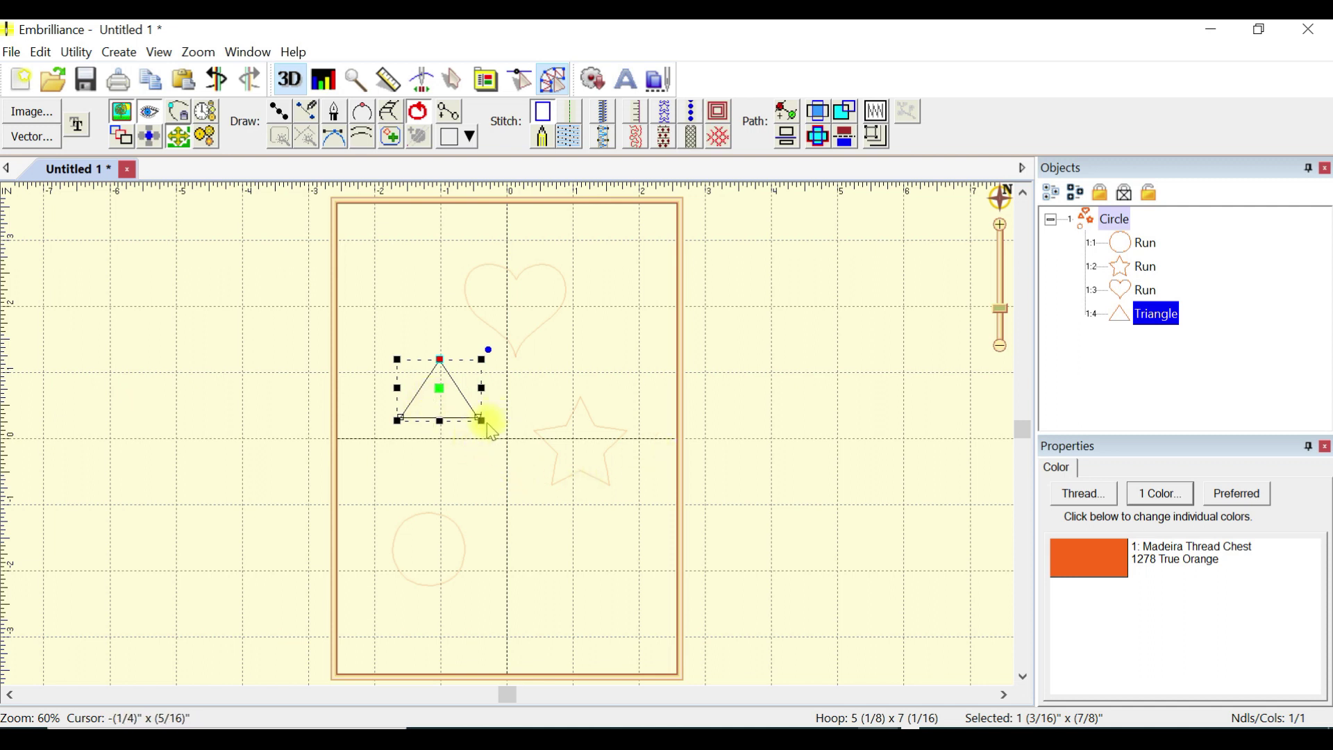
{"action": "left_click_drag", "start_coordinate": [484, 423], "coordinate": [497, 431]}
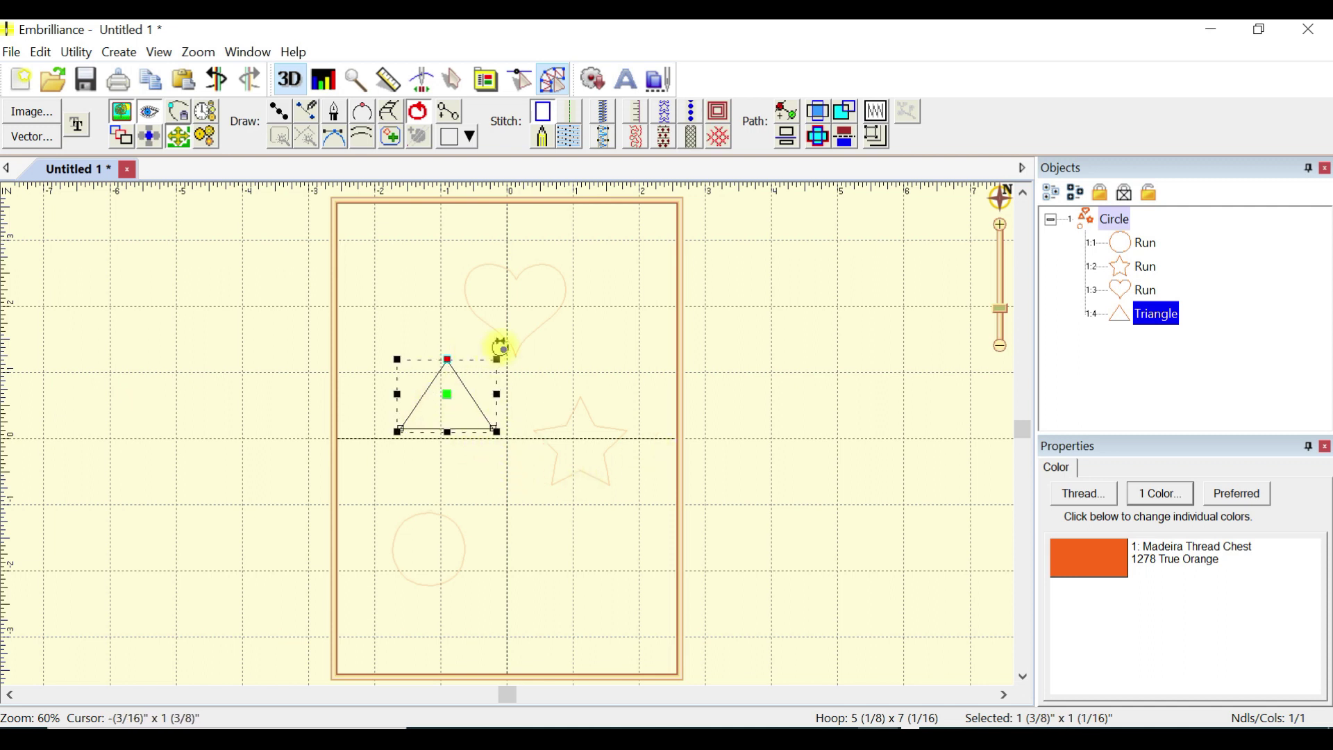
{"action": "left_click_drag", "start_coordinate": [508, 346], "coordinate": [556, 360]}
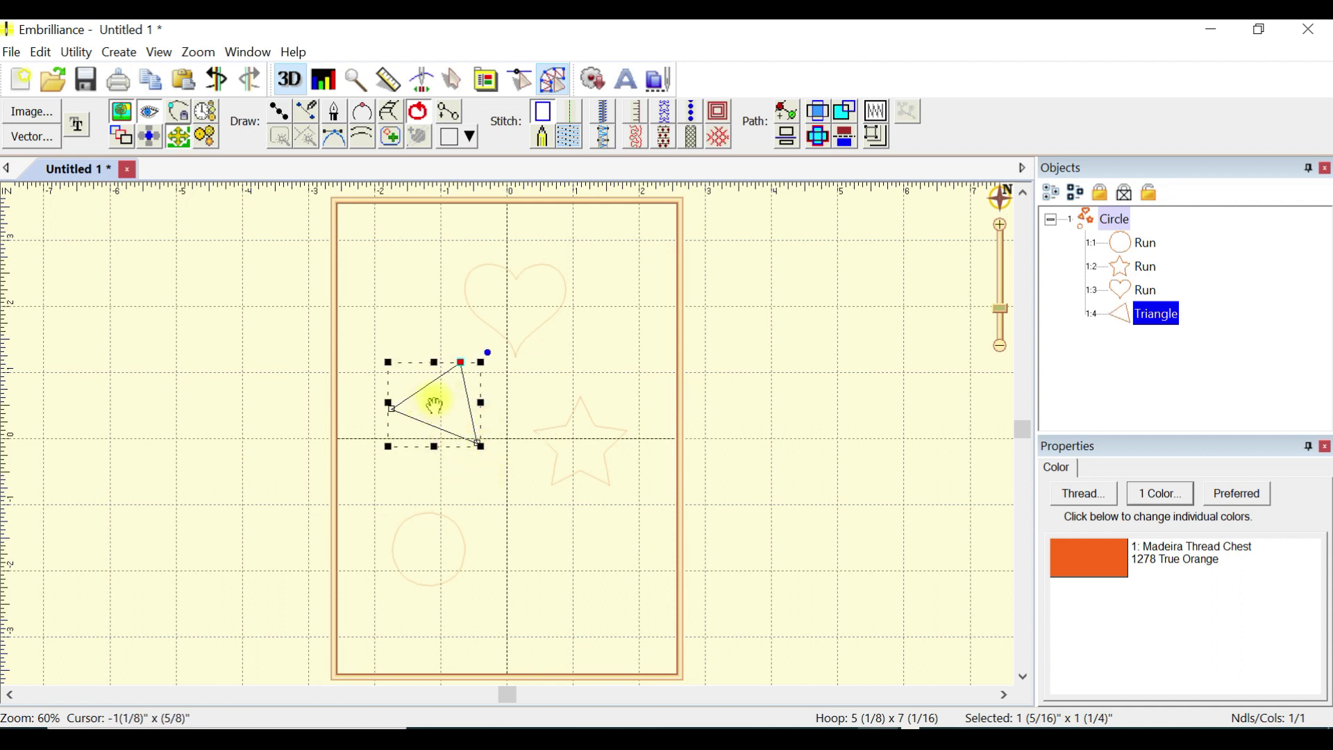
{"action": "left_click_drag", "start_coordinate": [435, 406], "coordinate": [414, 407]}
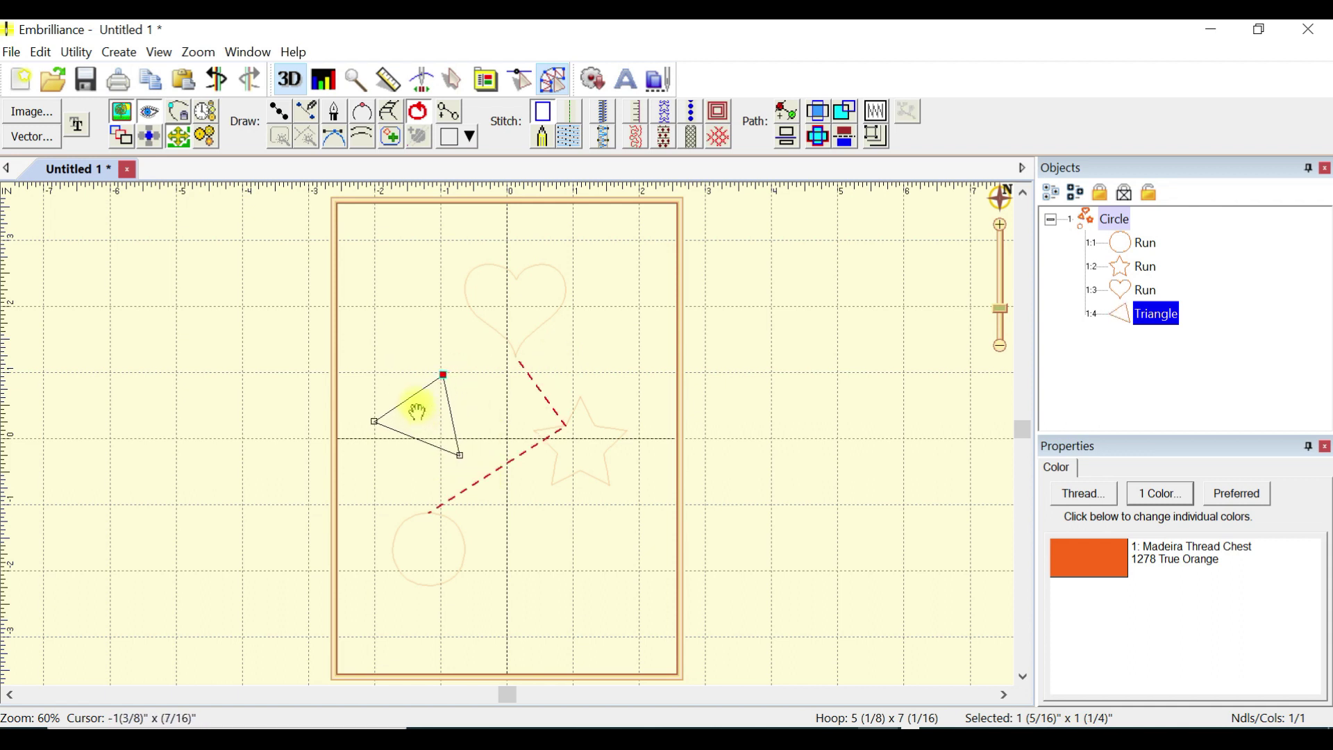
{"action": "left_click", "coordinate": [474, 486]}
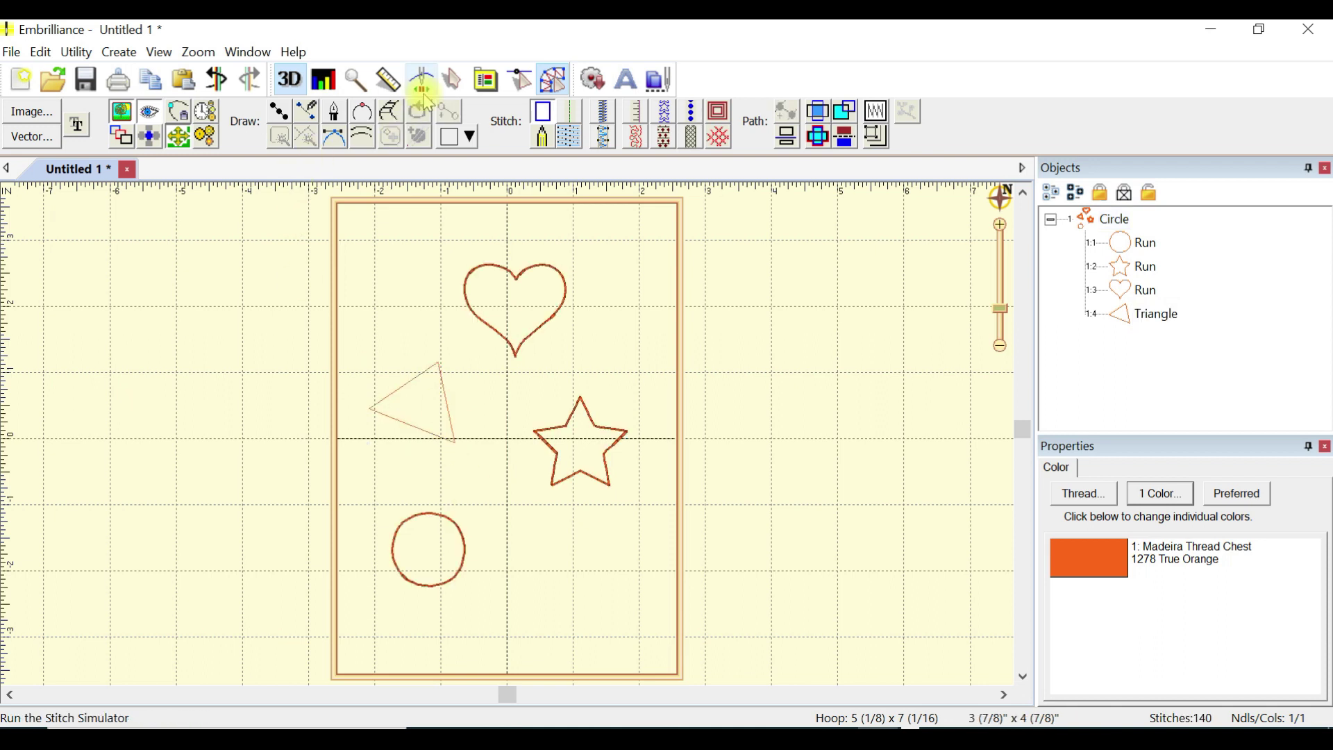
Step: Turn on View > Jumps and convert the triangle outline to running stitch
{"action": "left_click", "coordinate": [160, 52]}
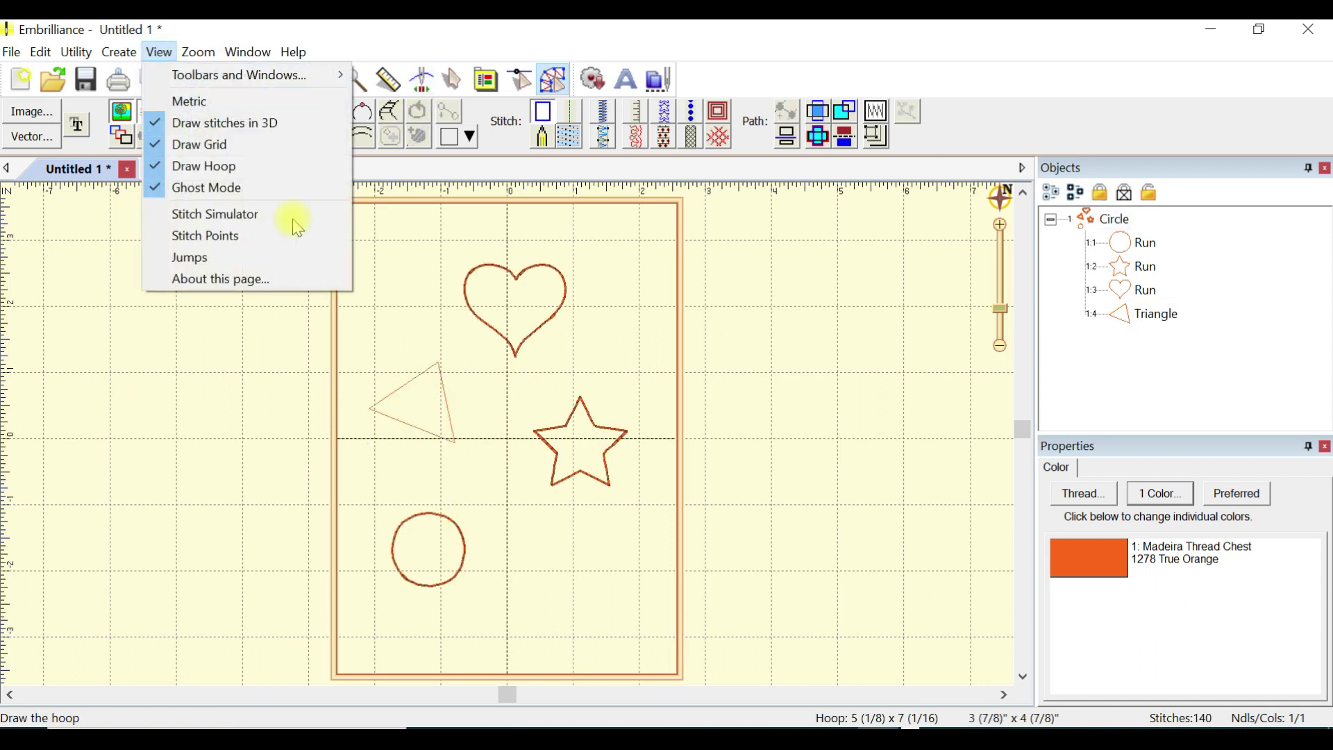
{"action": "left_click", "coordinate": [293, 260]}
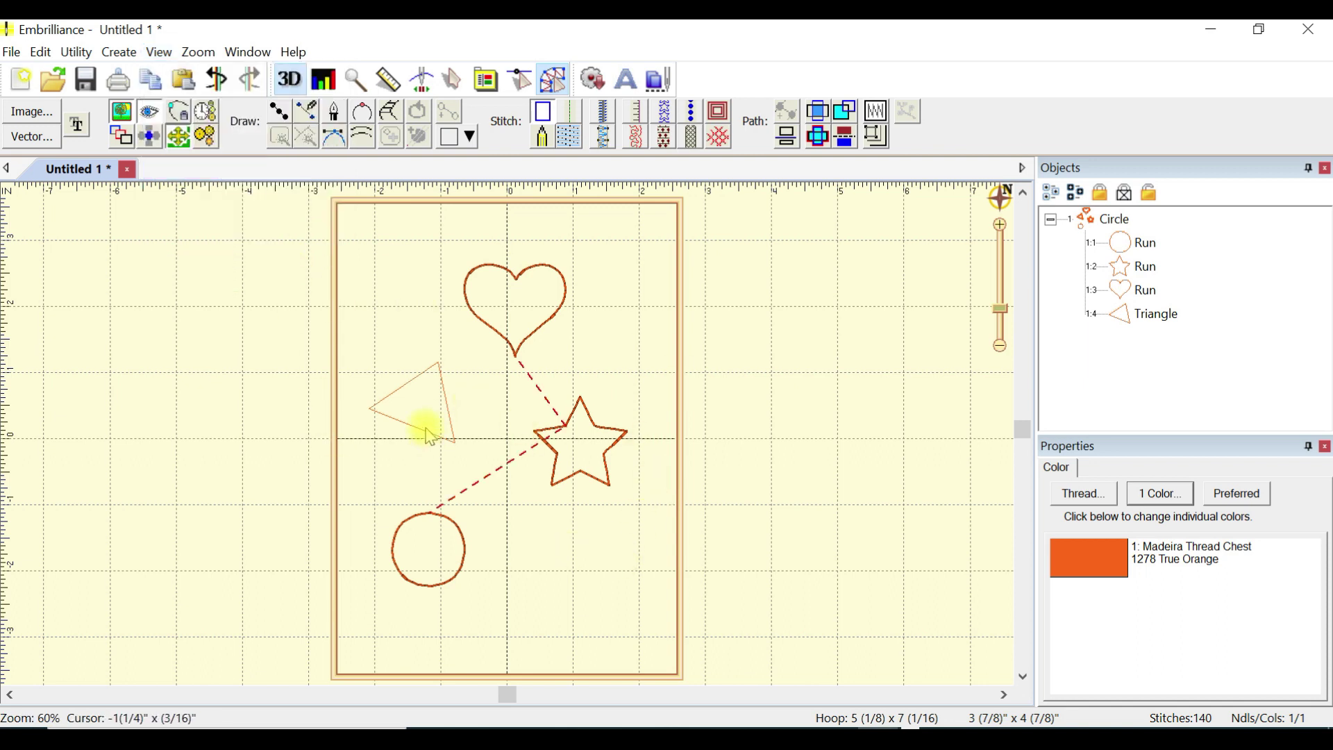
{"action": "left_click", "coordinate": [410, 393]}
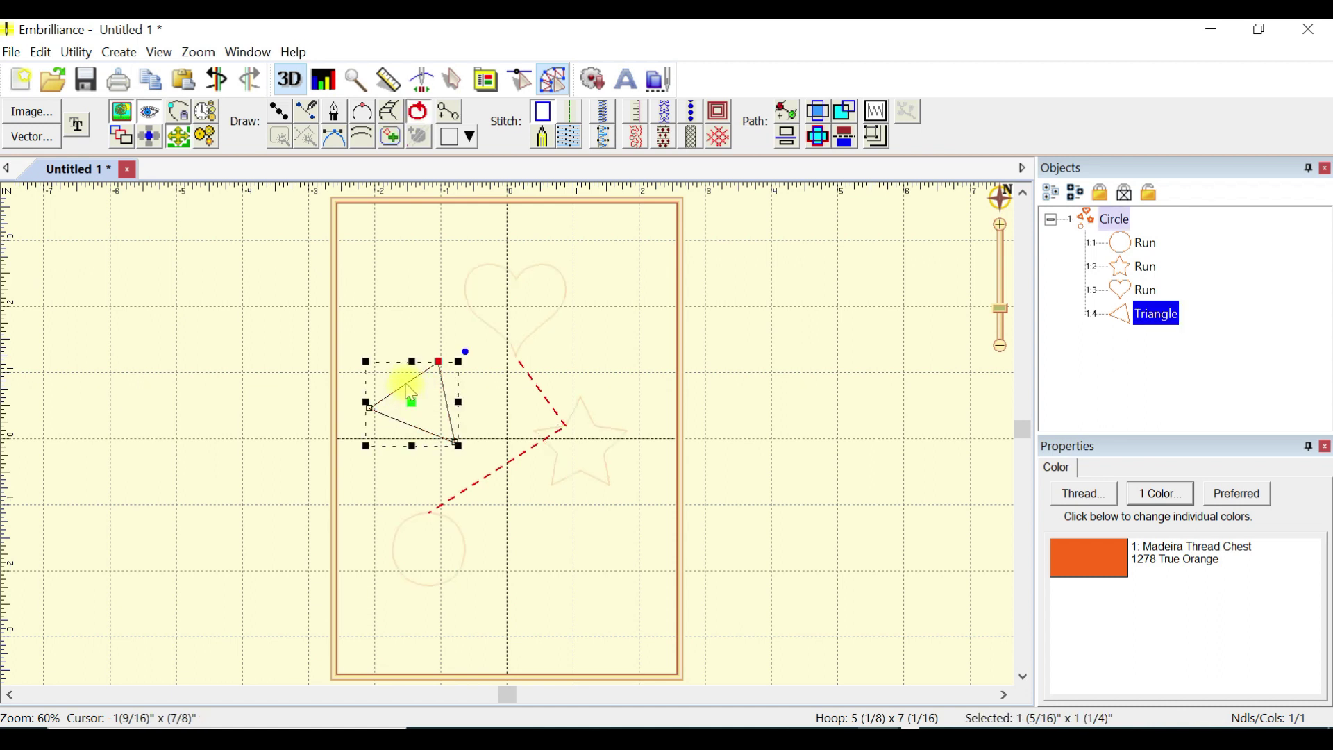
{"action": "left_click", "coordinate": [575, 114]}
{"action": "left_click", "coordinate": [497, 598]}
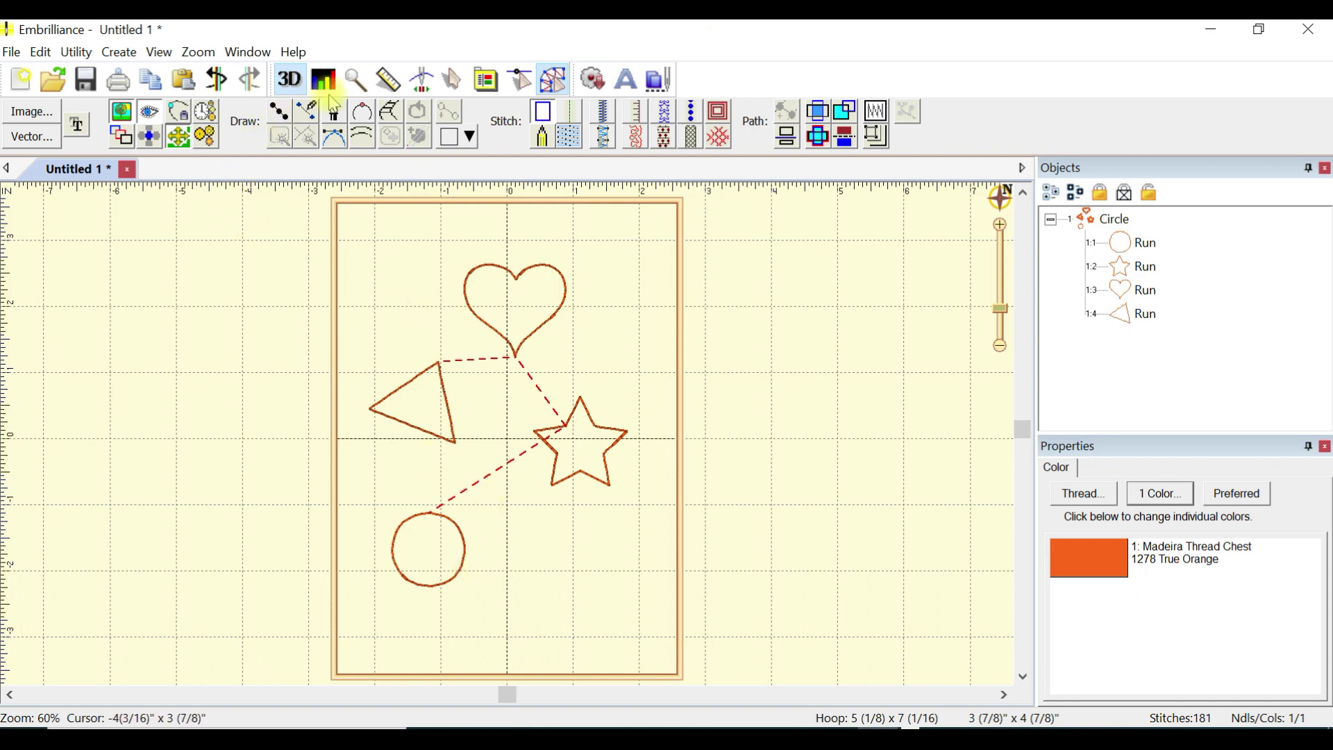
Step: Draw a curly point-by-point line looping from below the circle to the star's bottom
{"action": "left_click", "coordinate": [279, 114]}
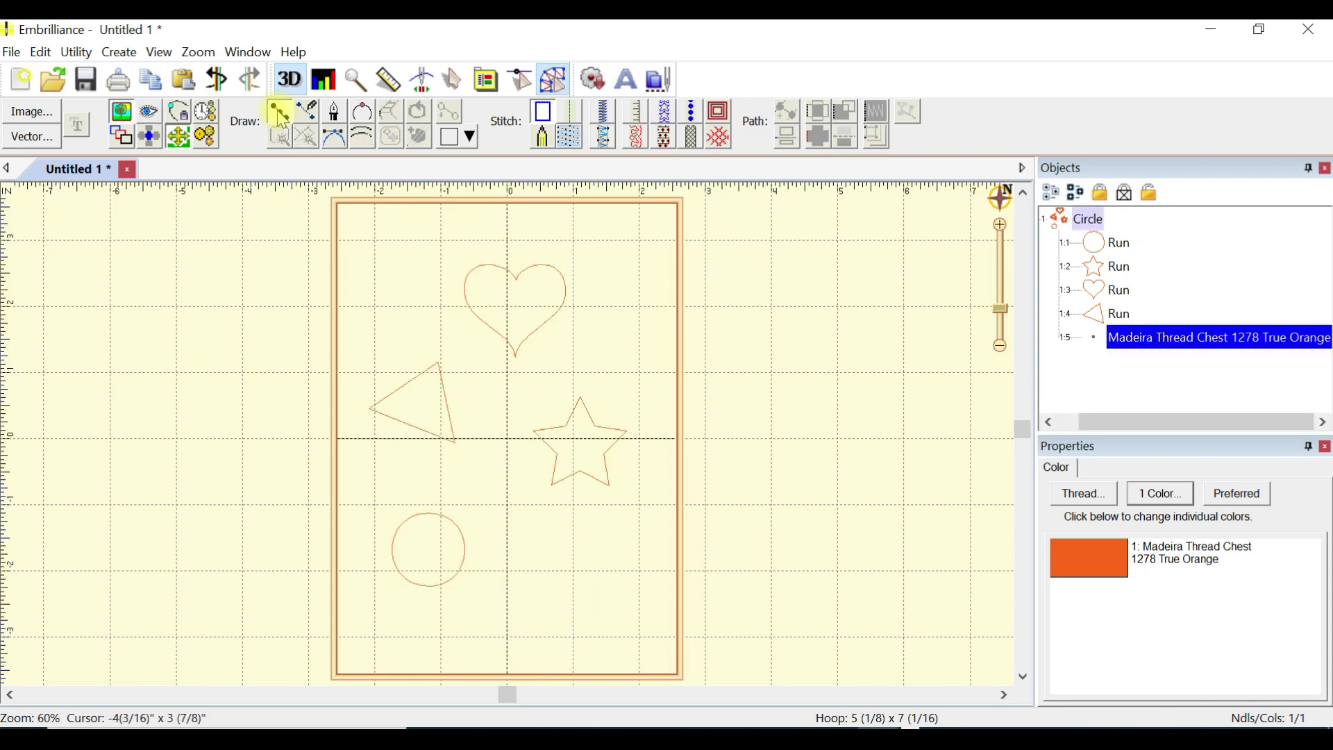
{"action": "left_click", "coordinate": [444, 589]}
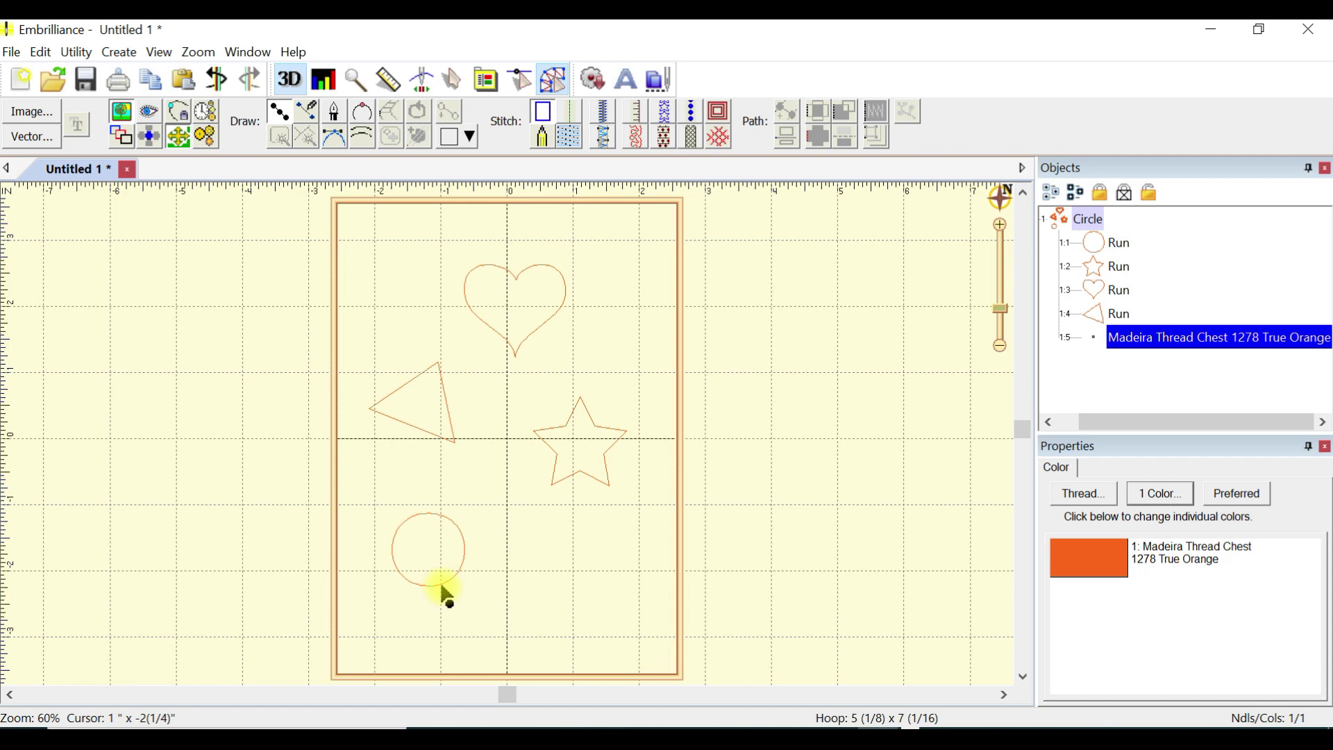
{"action": "left_click", "coordinate": [456, 601]}
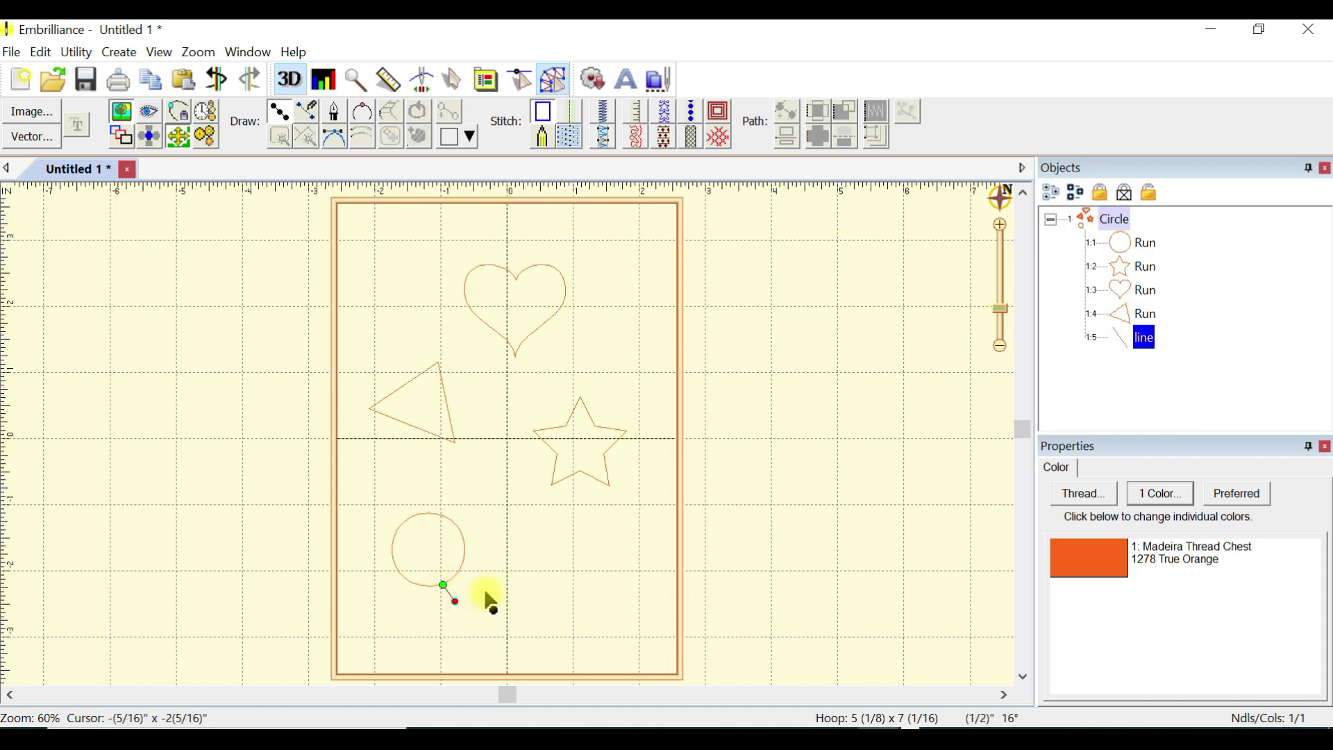
{"action": "left_click", "coordinate": [491, 600]}
{"action": "left_click_drag", "start_coordinate": [491, 600], "coordinate": [475, 568]}
{"action": "left_click", "coordinate": [477, 606]}
{"action": "left_click", "coordinate": [506, 604]}
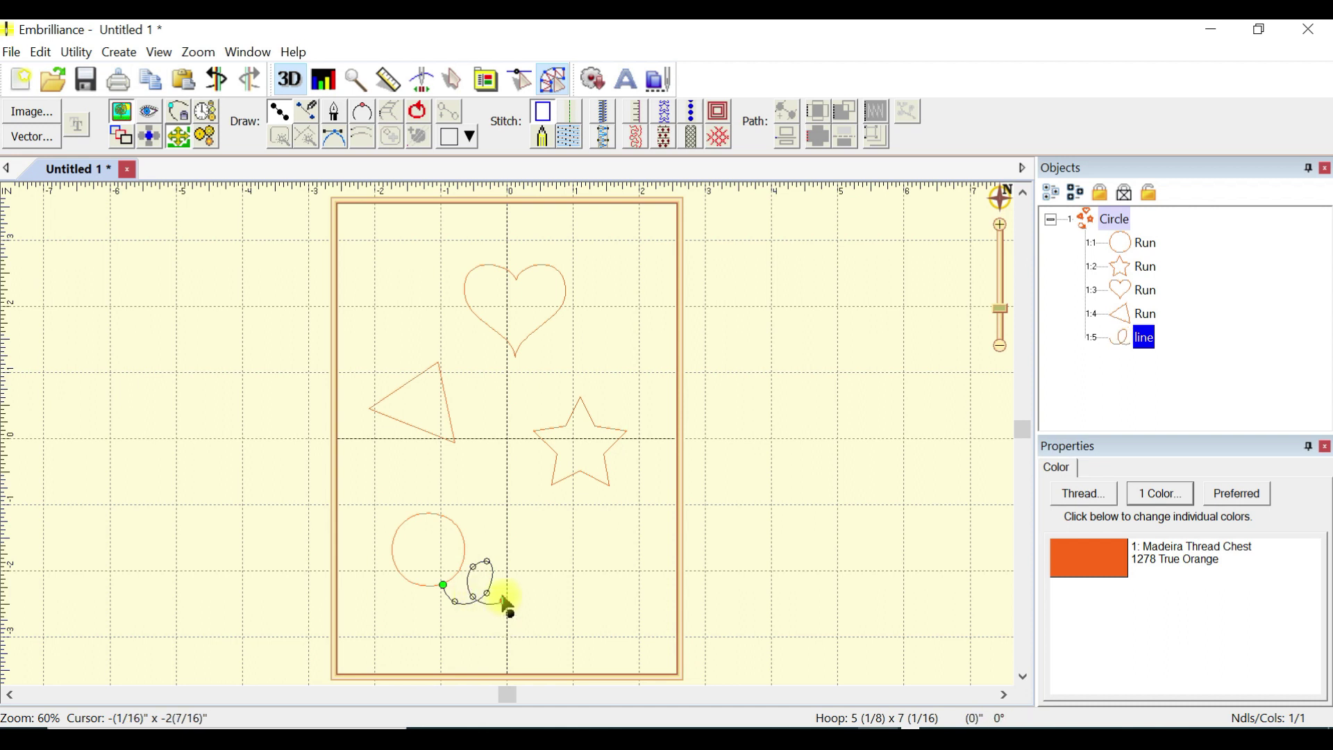
{"action": "left_click", "coordinate": [540, 585]}
{"action": "left_click", "coordinate": [567, 553]}
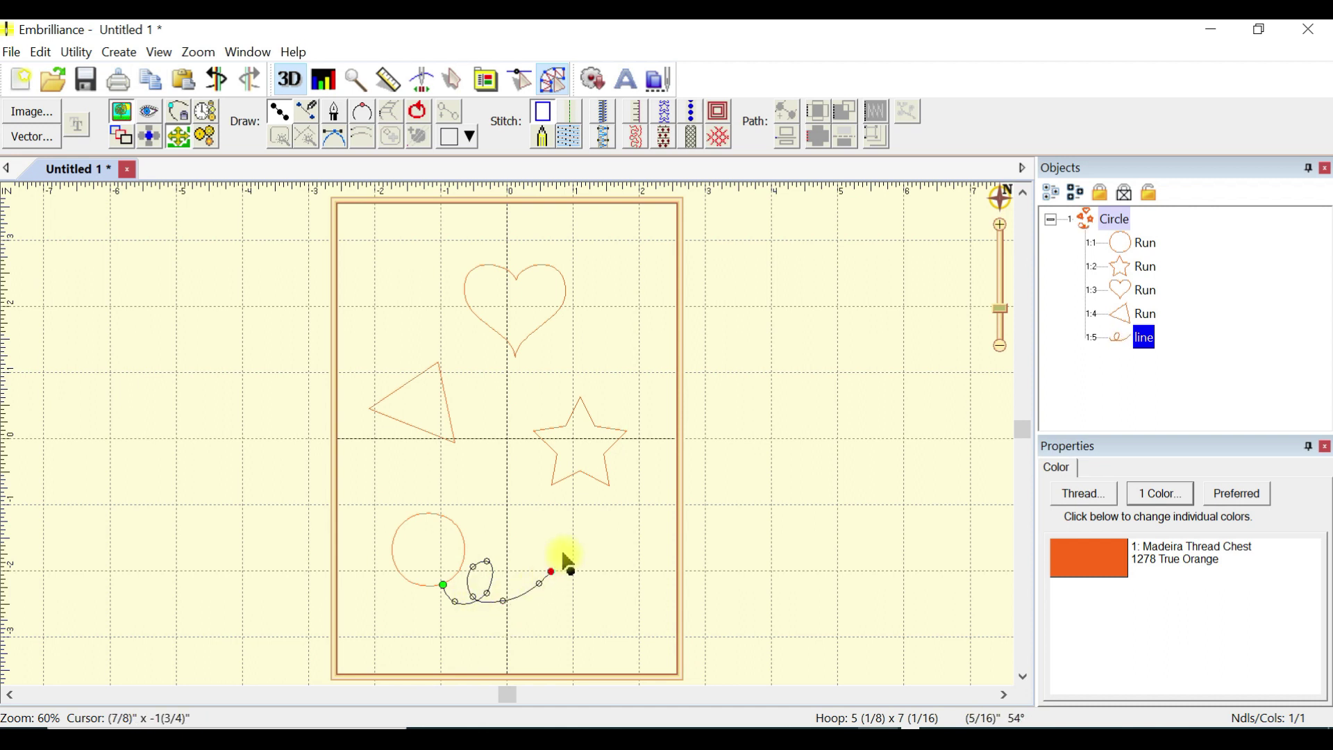
{"action": "left_click", "coordinate": [593, 535]}
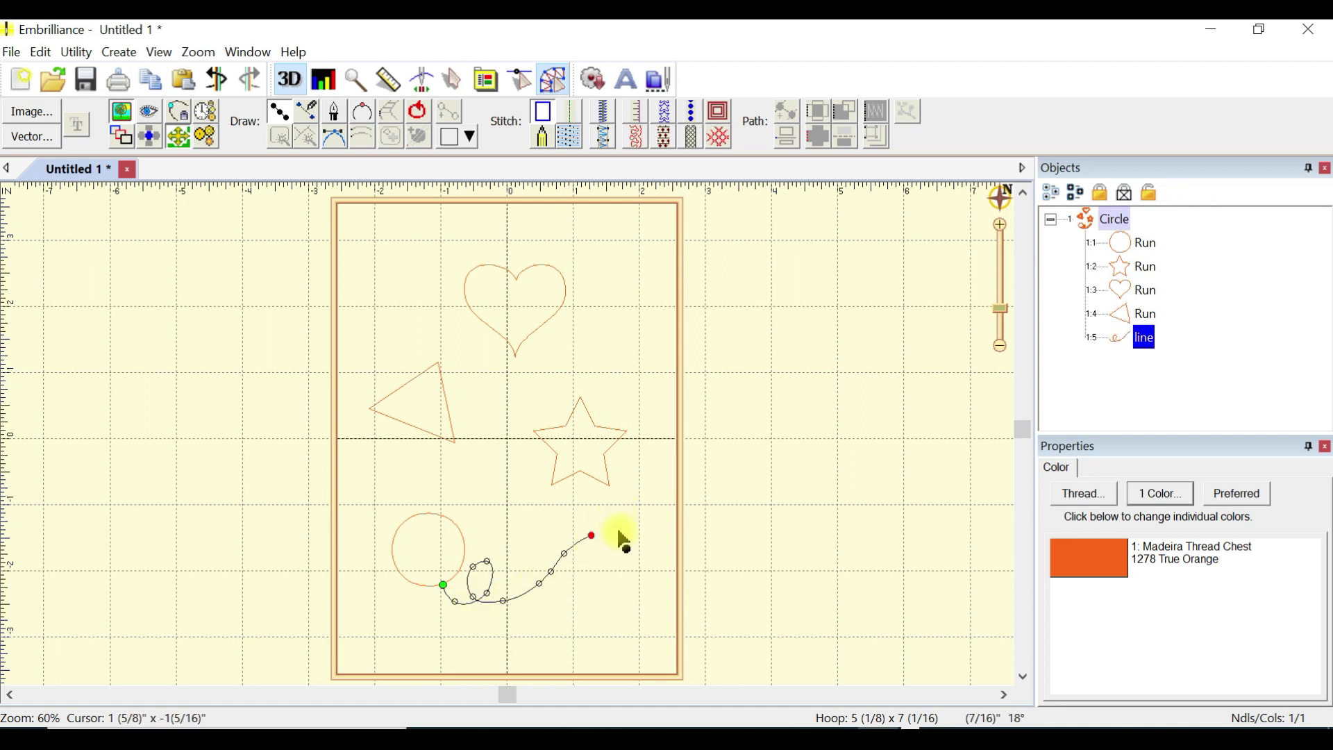
{"action": "left_click", "coordinate": [623, 540]}
{"action": "left_click", "coordinate": [624, 588]}
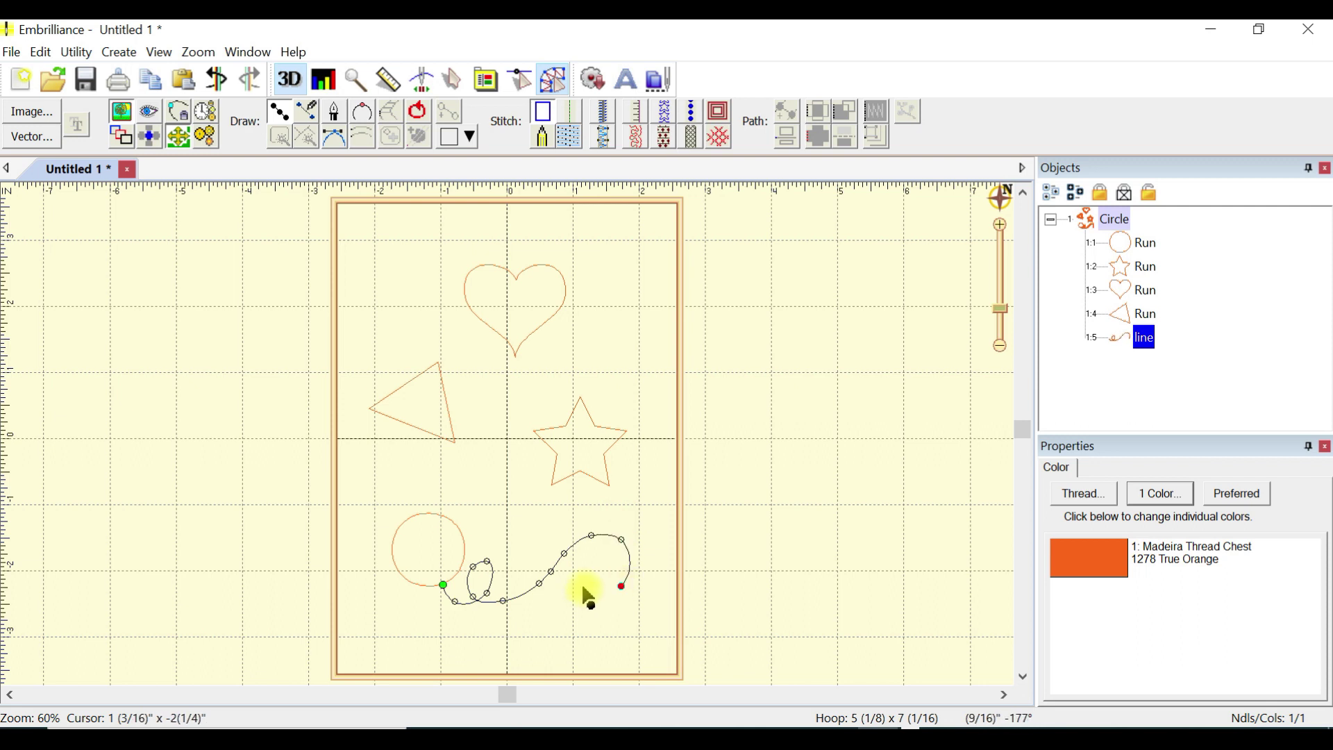
{"action": "left_click", "coordinate": [583, 589]}
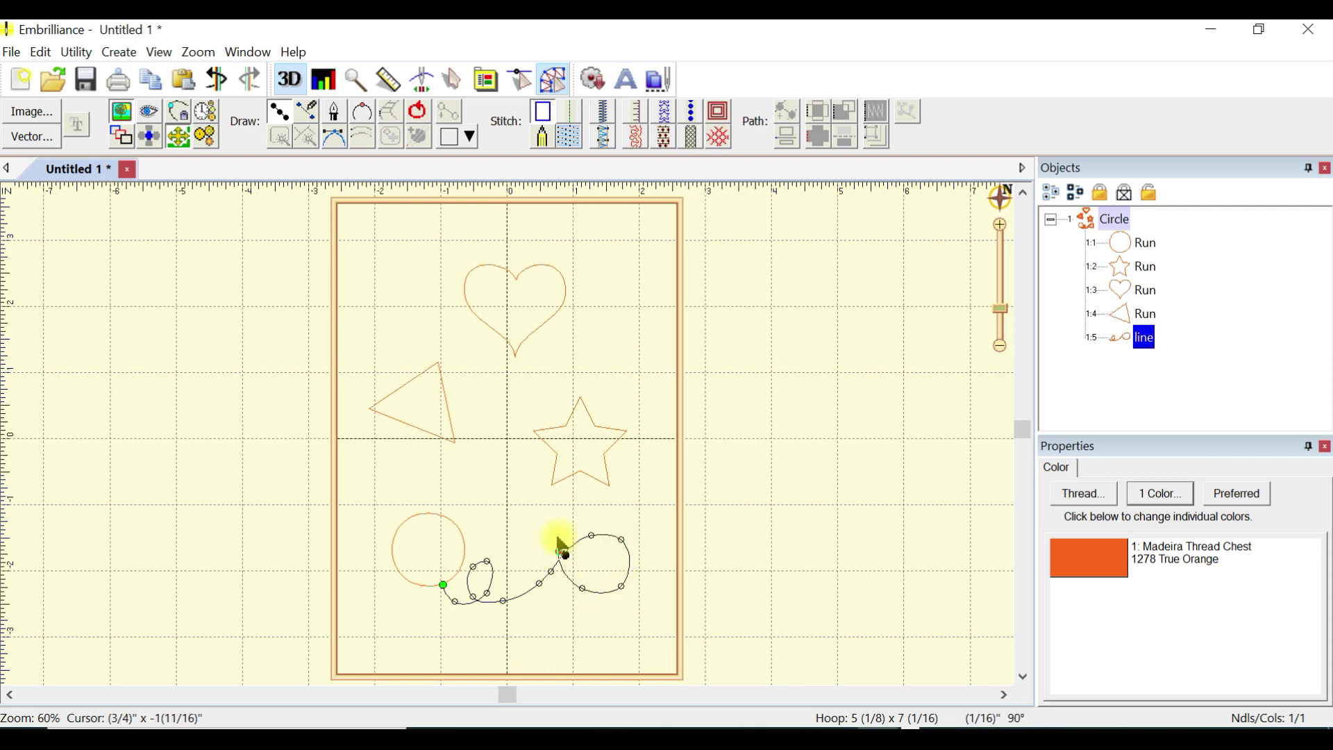
{"action": "left_click", "coordinate": [560, 552]}
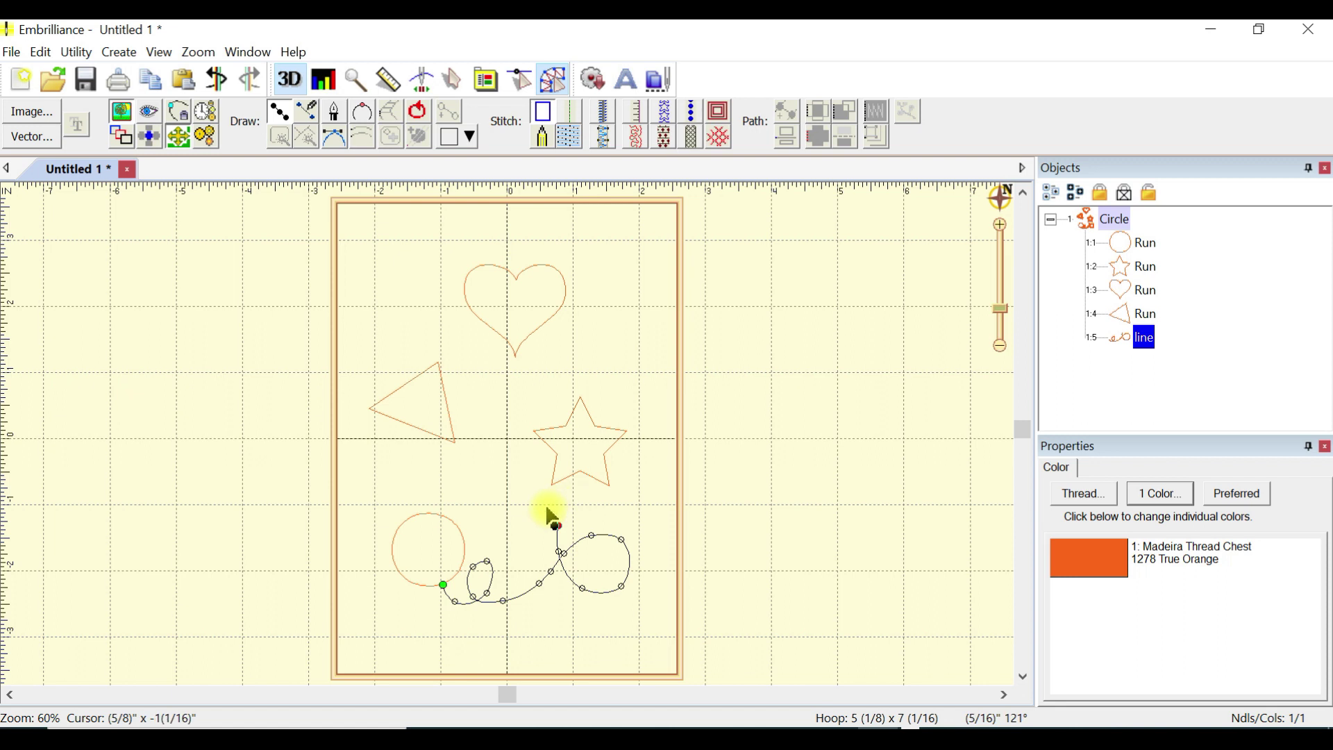
{"action": "left_click", "coordinate": [560, 525]}
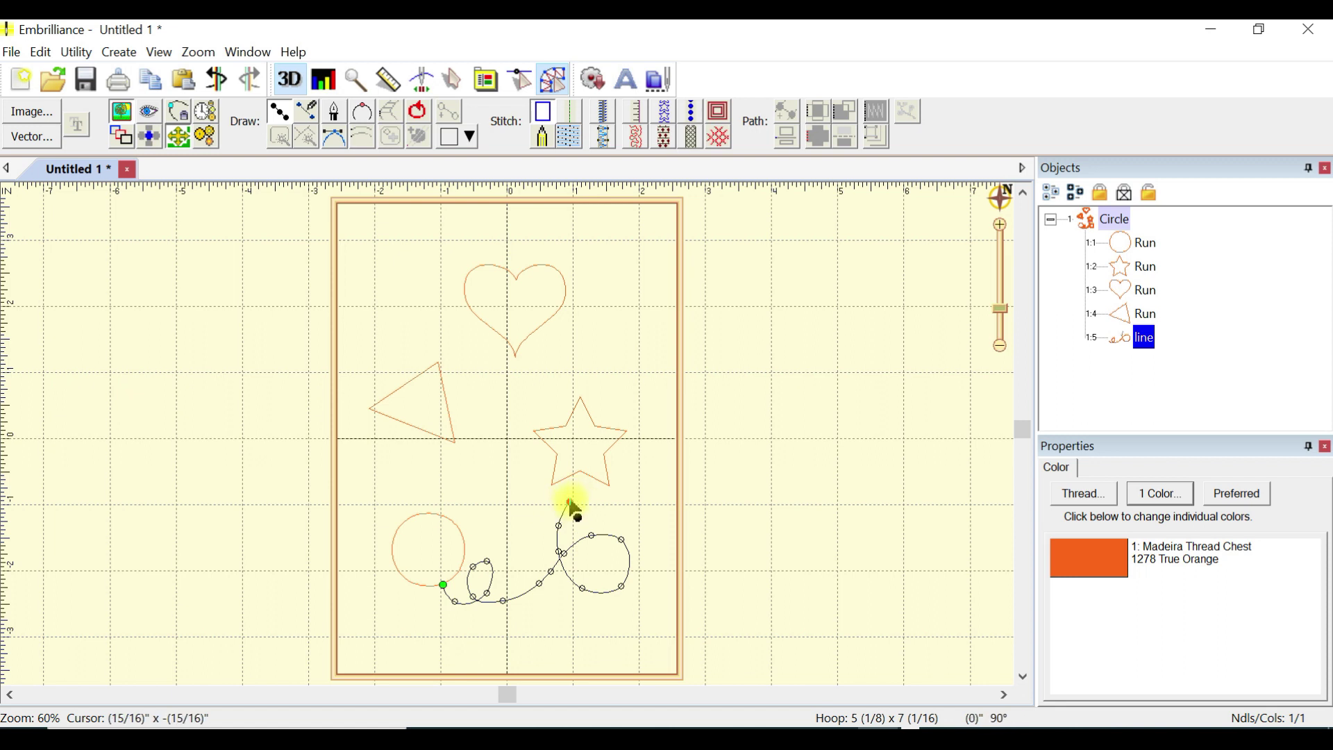
{"action": "left_click", "coordinate": [571, 502]}
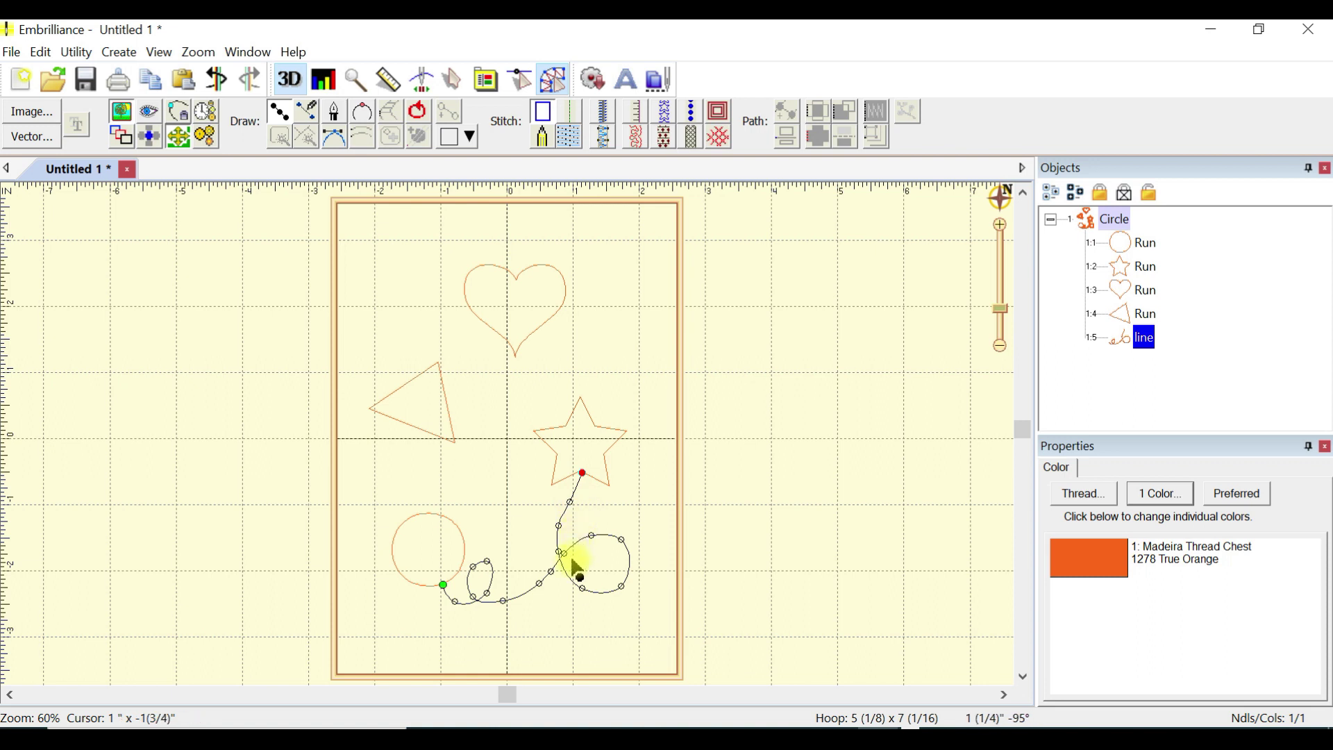
Step: Make the curly line a running stitch, bringing the design to 267 stitches
{"action": "left_click", "coordinate": [571, 116]}
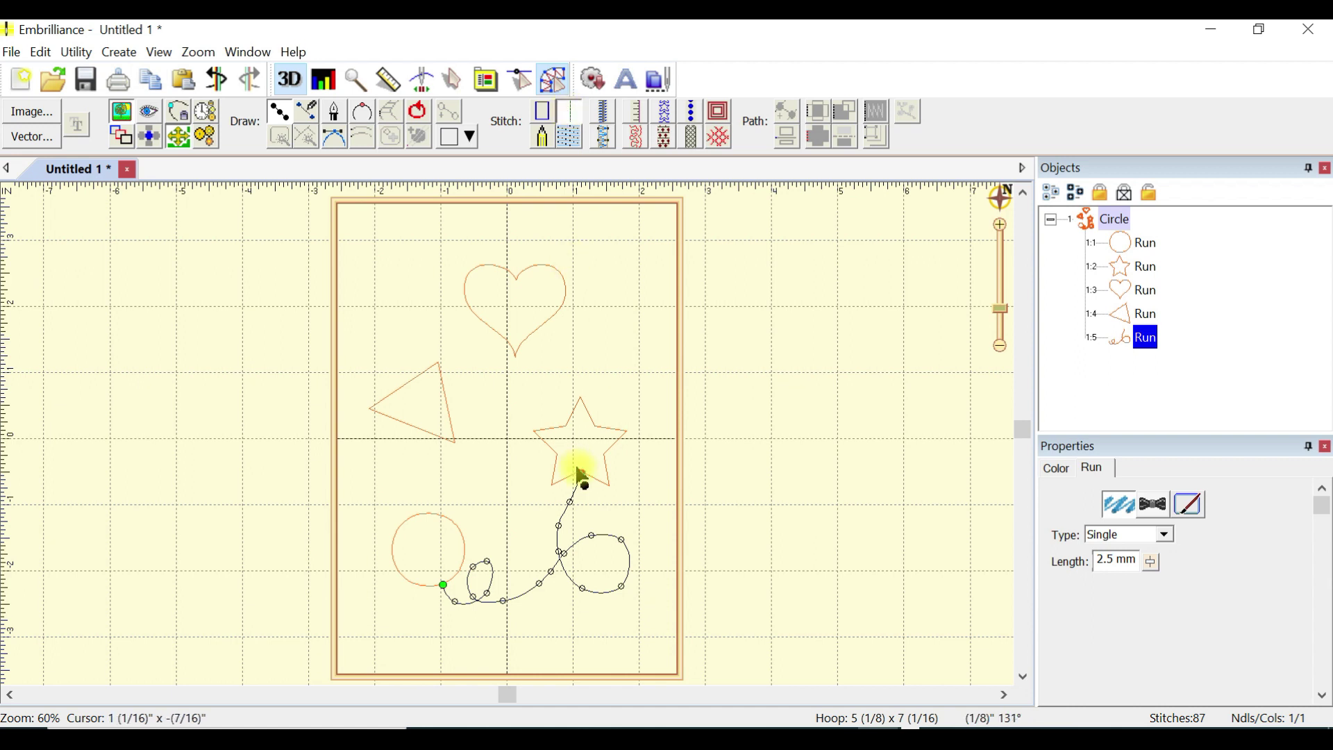
{"action": "left_click", "coordinate": [581, 489]}
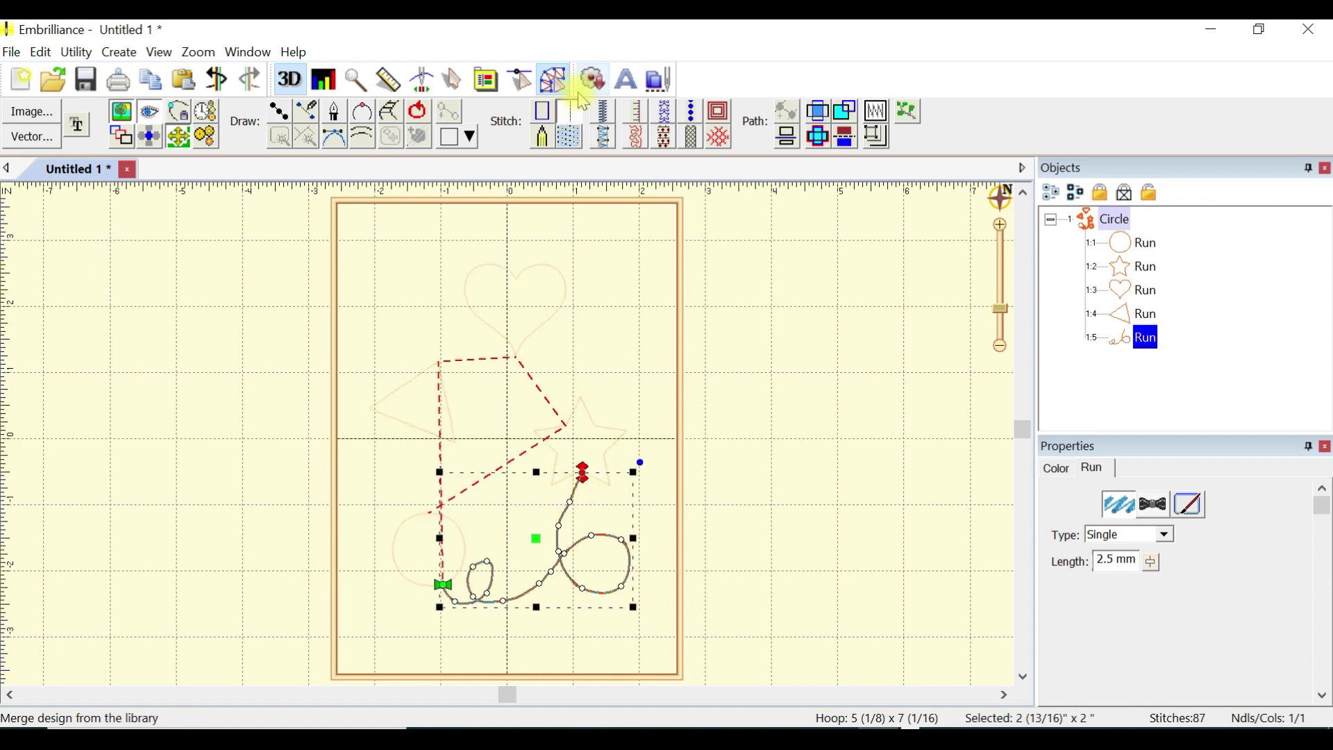
{"action": "left_click", "coordinate": [601, 410]}
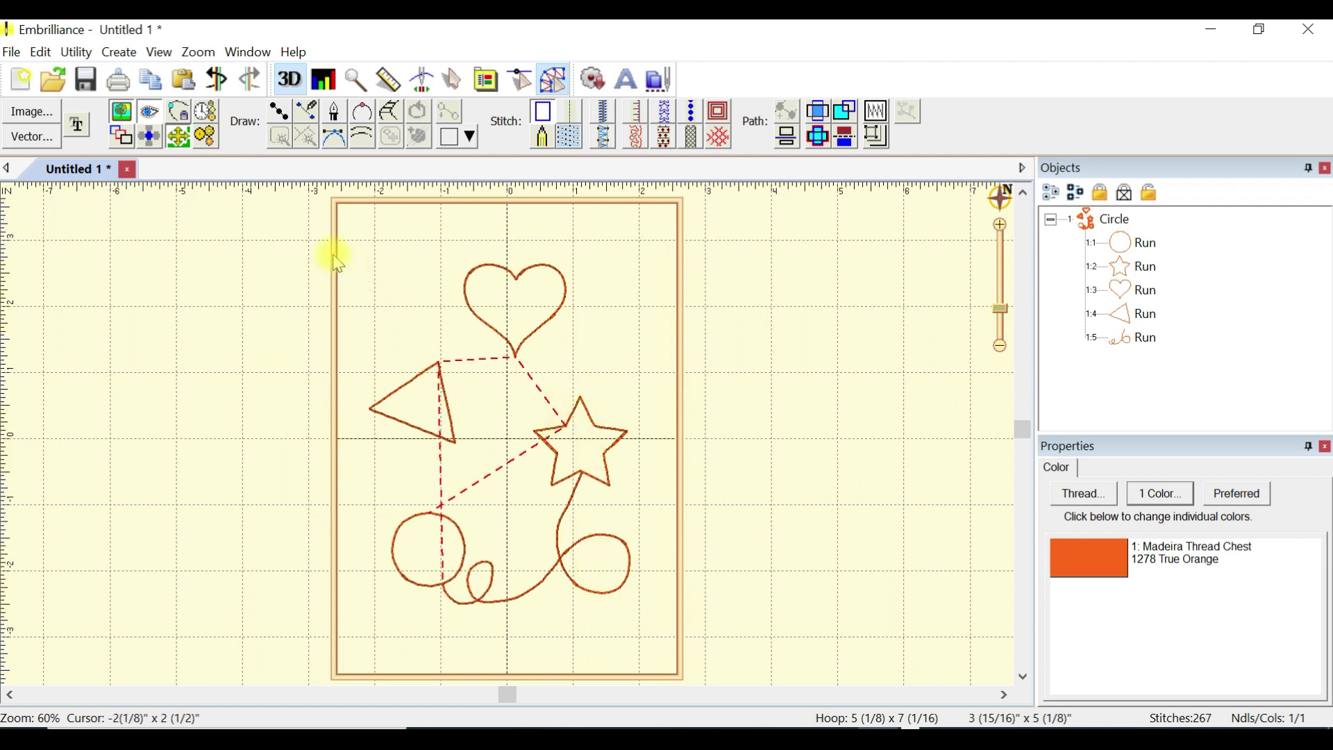
Step: Draw a curling point line from the top of the star up to the top of the heart
{"action": "left_click", "coordinate": [277, 117]}
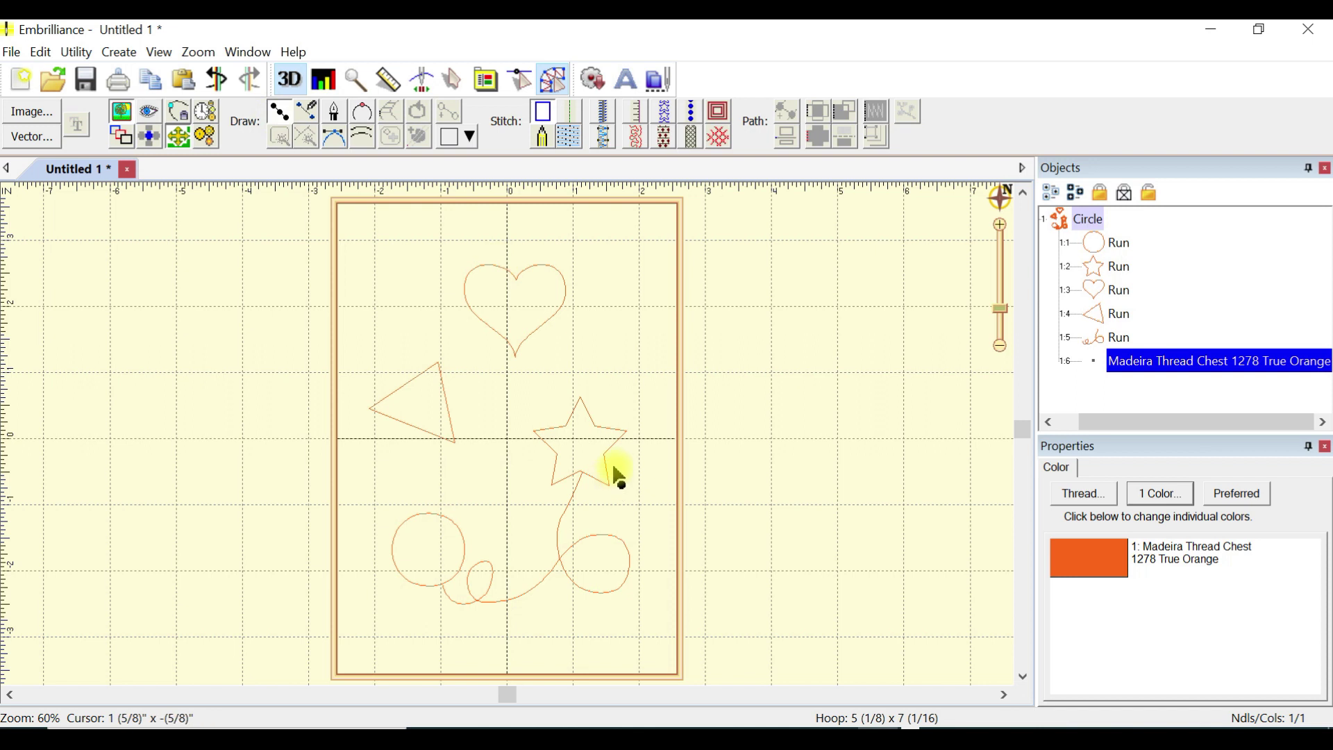
{"action": "left_click", "coordinate": [568, 427]}
{"action": "left_click", "coordinate": [568, 390]}
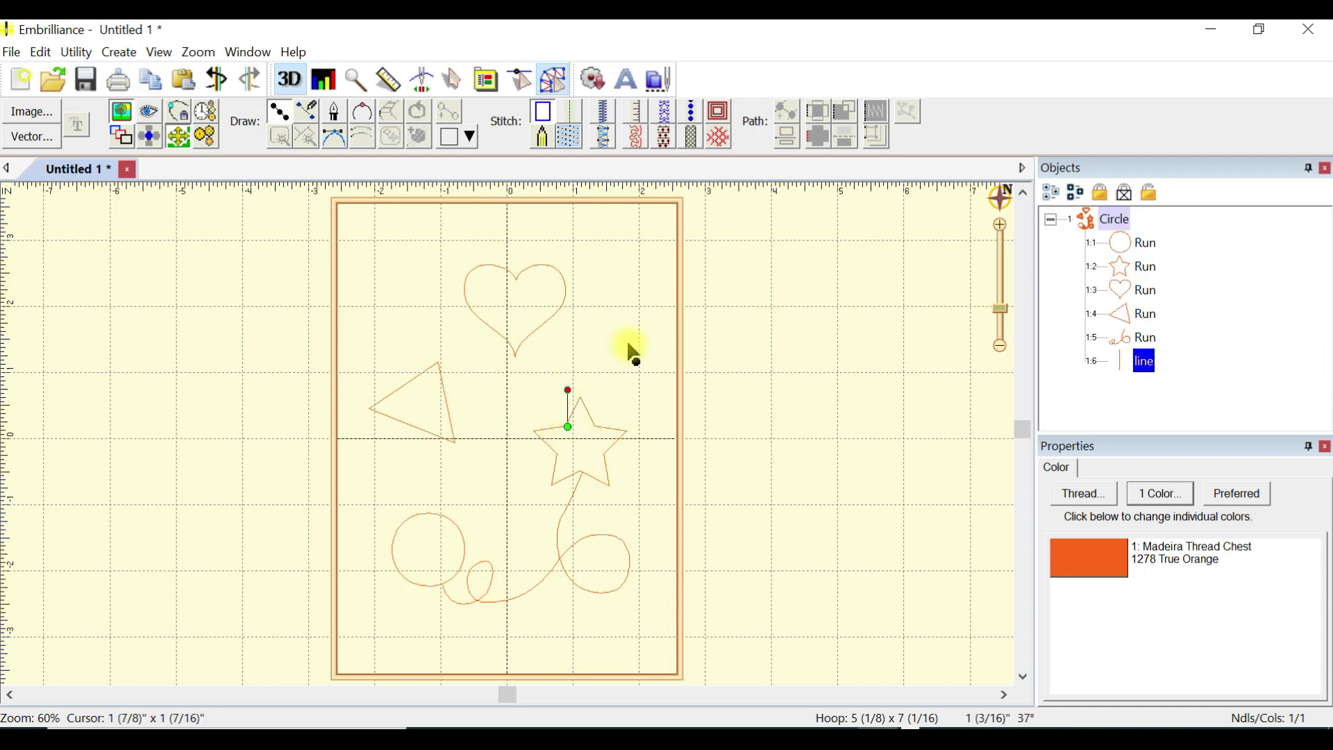
{"action": "left_click", "coordinate": [584, 364]}
{"action": "left_click", "coordinate": [604, 327]}
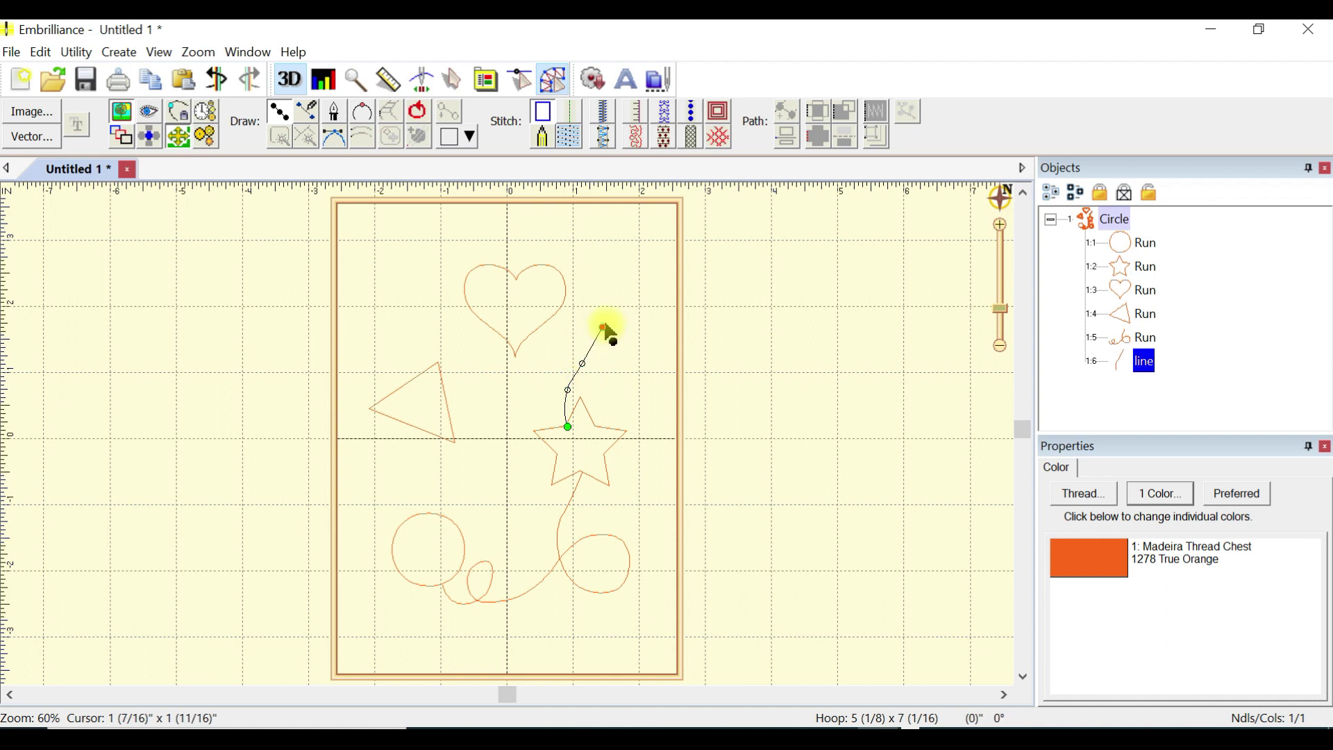
{"action": "left_click", "coordinate": [644, 287]}
{"action": "left_click", "coordinate": [605, 270]}
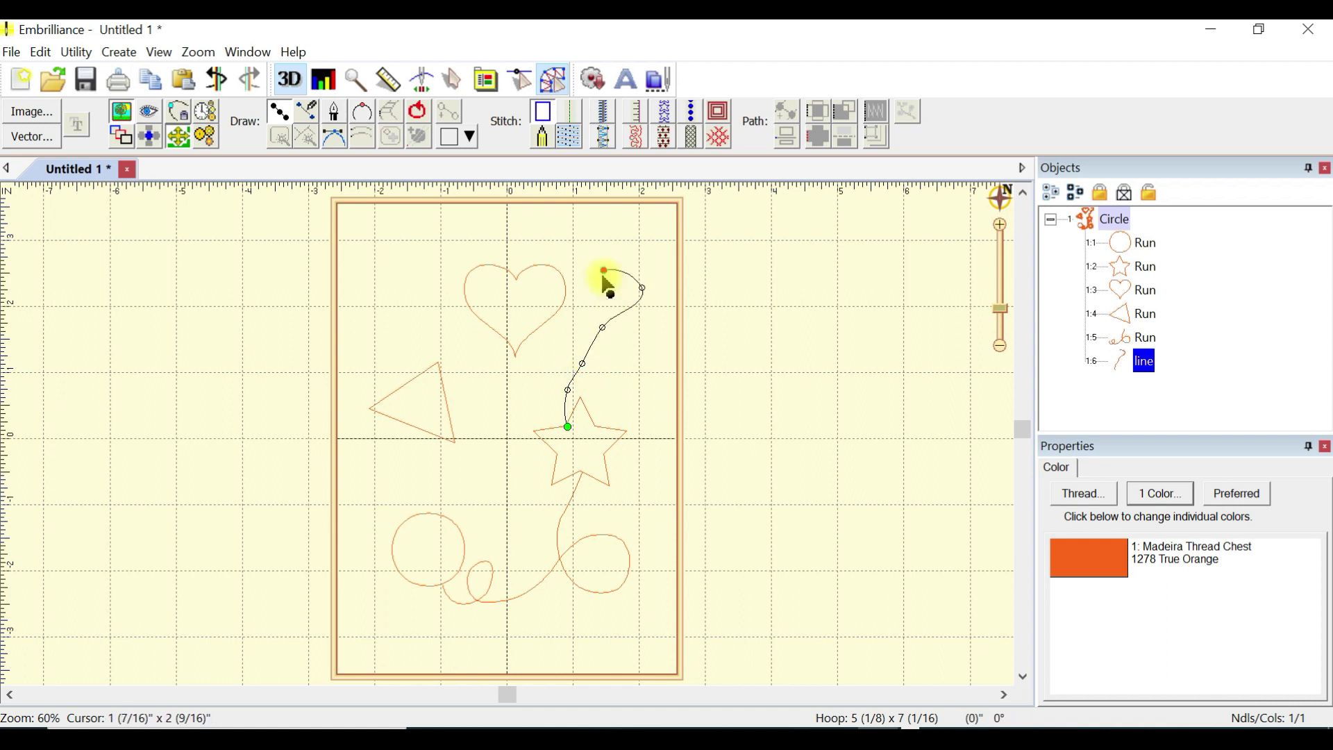
{"action": "left_click", "coordinate": [583, 306]}
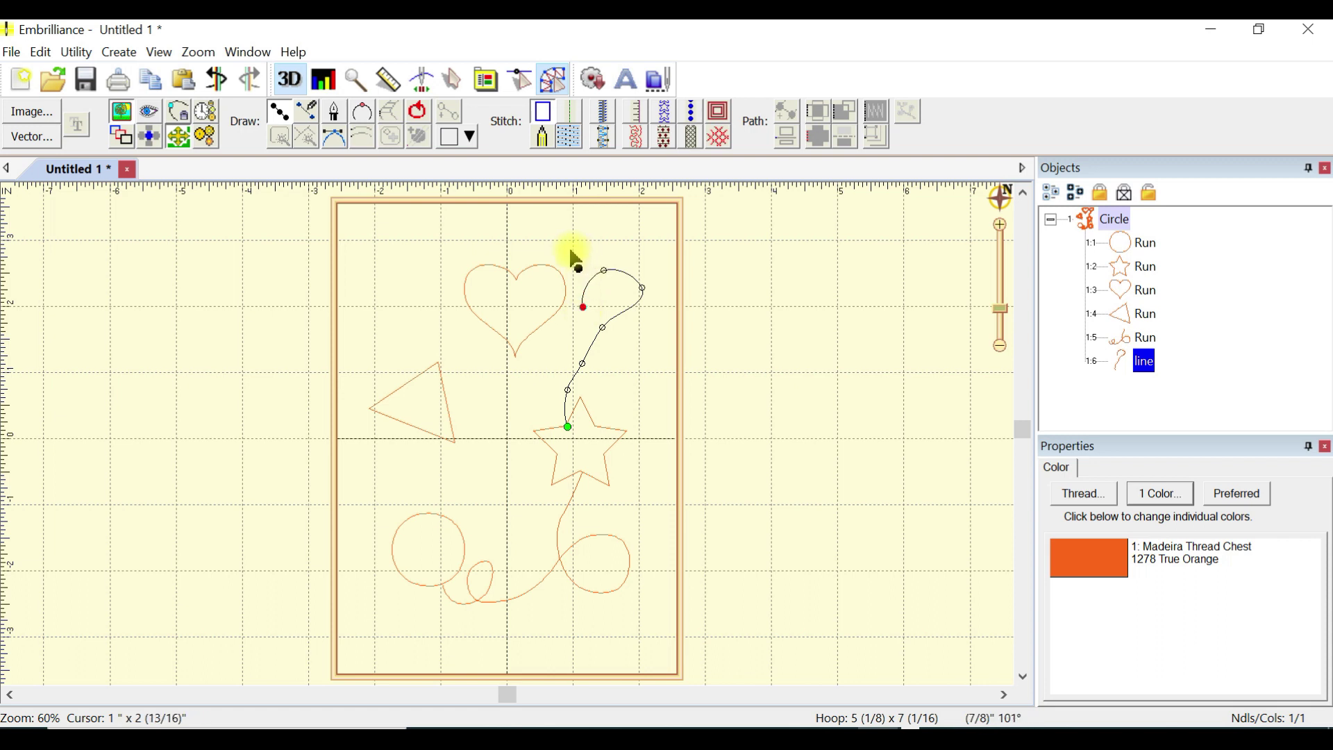
{"action": "left_click", "coordinate": [573, 251]}
{"action": "left_click", "coordinate": [625, 243]}
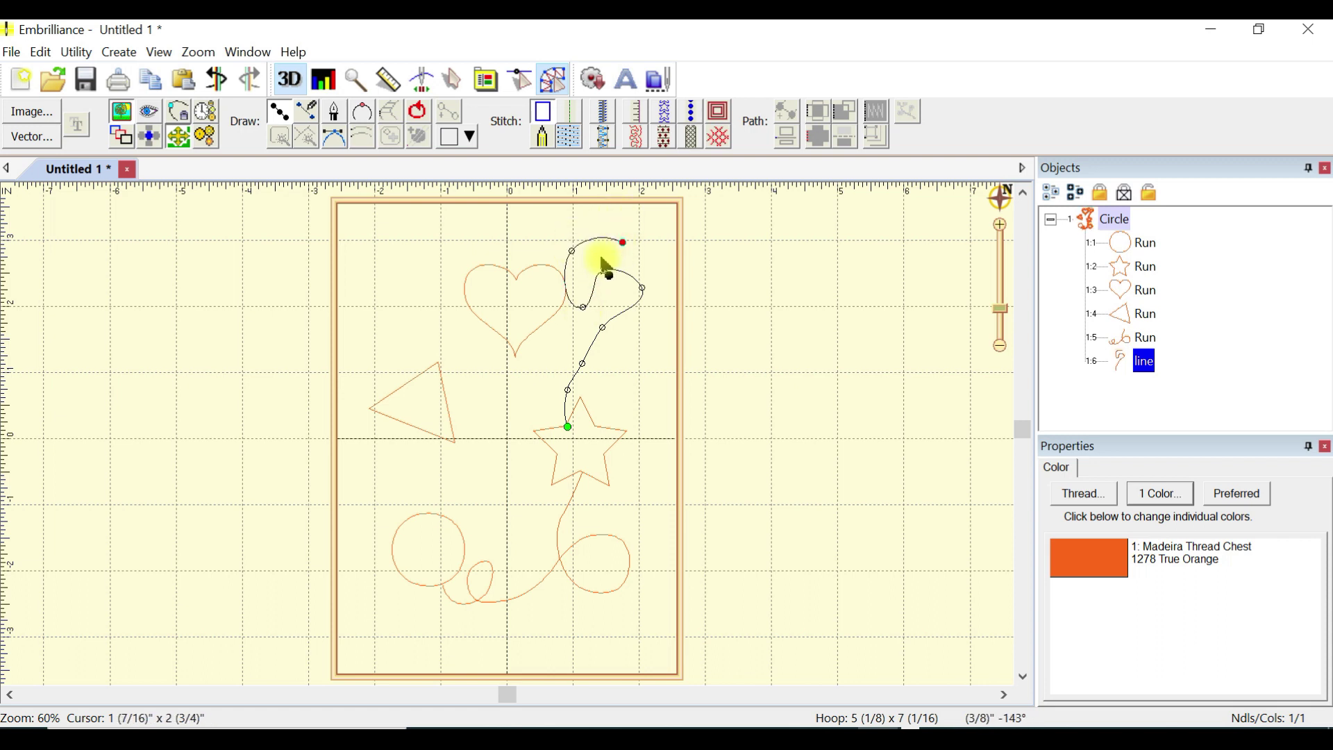
{"action": "left_click", "coordinate": [561, 243]}
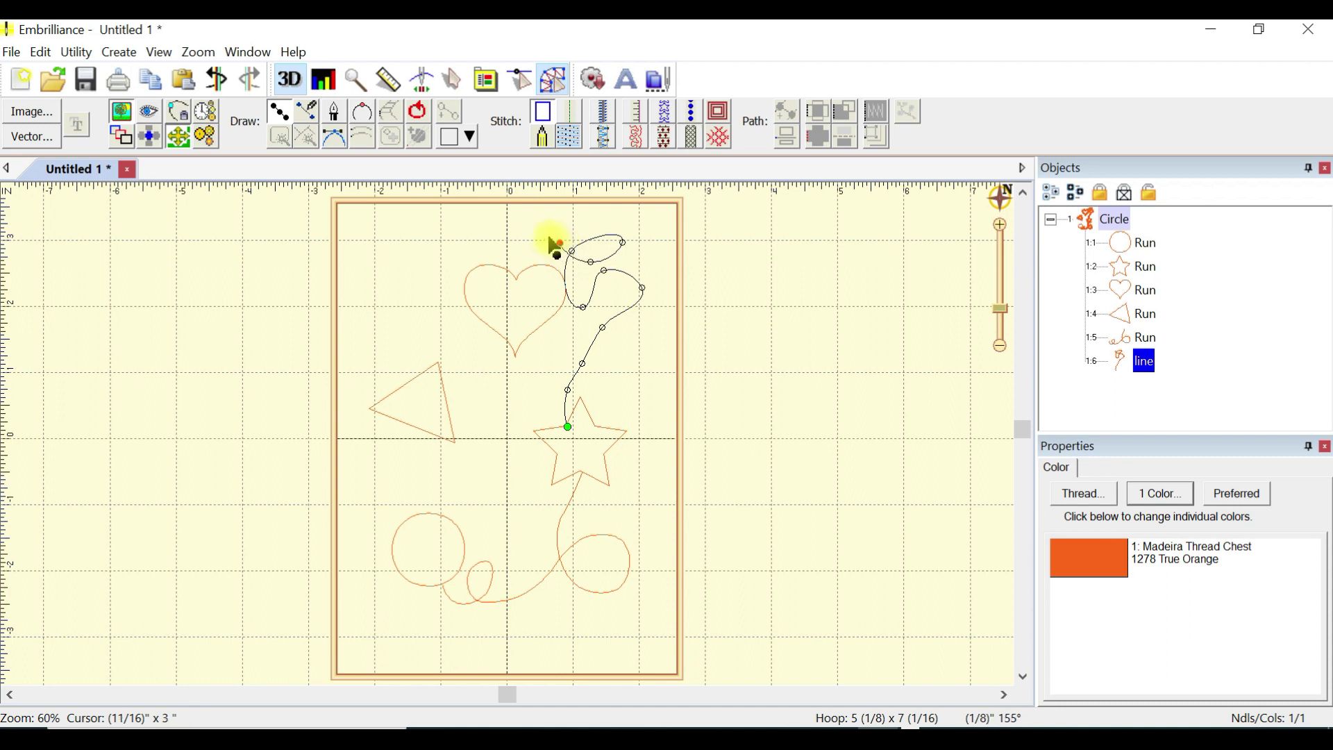
{"action": "left_click", "coordinate": [512, 232]}
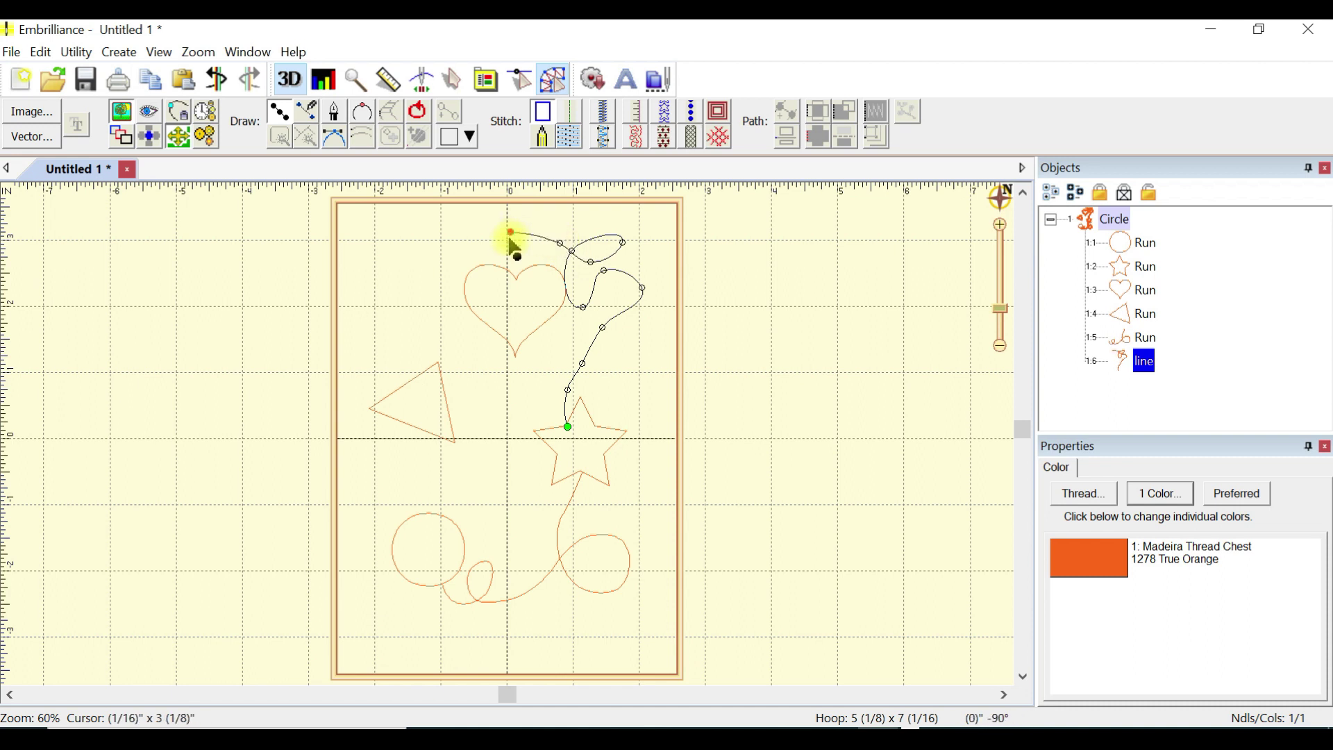
{"action": "left_click", "coordinate": [520, 277]}
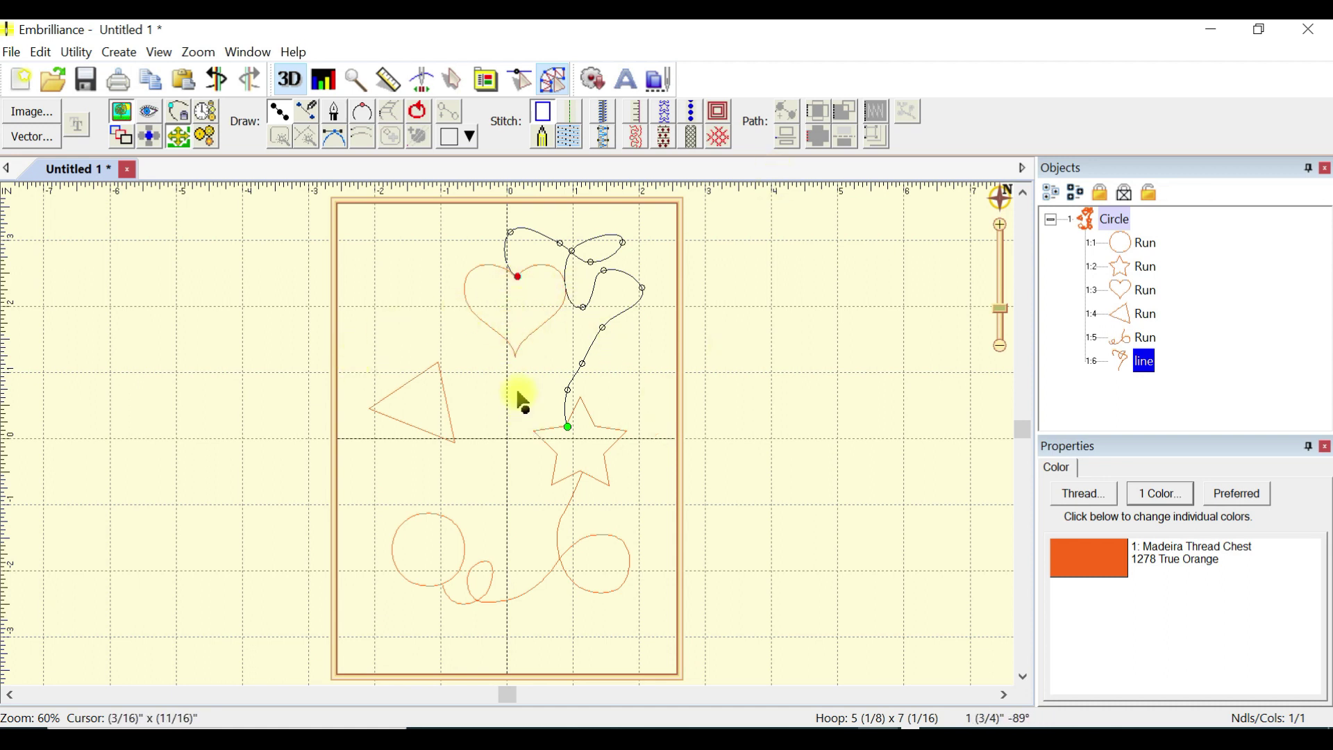
Step: Convert the new curly line to running stitch, totalling 359 stitches
{"action": "scroll", "coordinate": [506, 184], "scroll_direction": "up", "scroll_amount": 1}
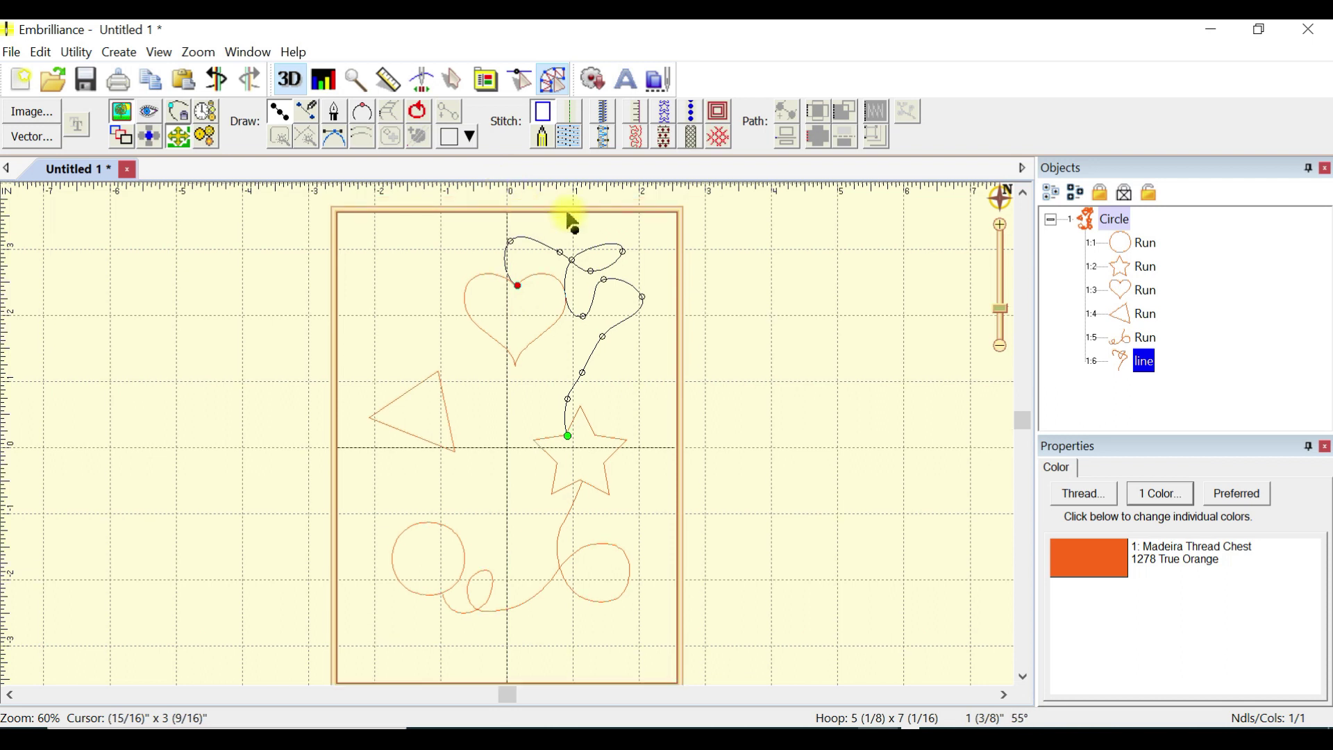
{"action": "left_click", "coordinate": [557, 280]}
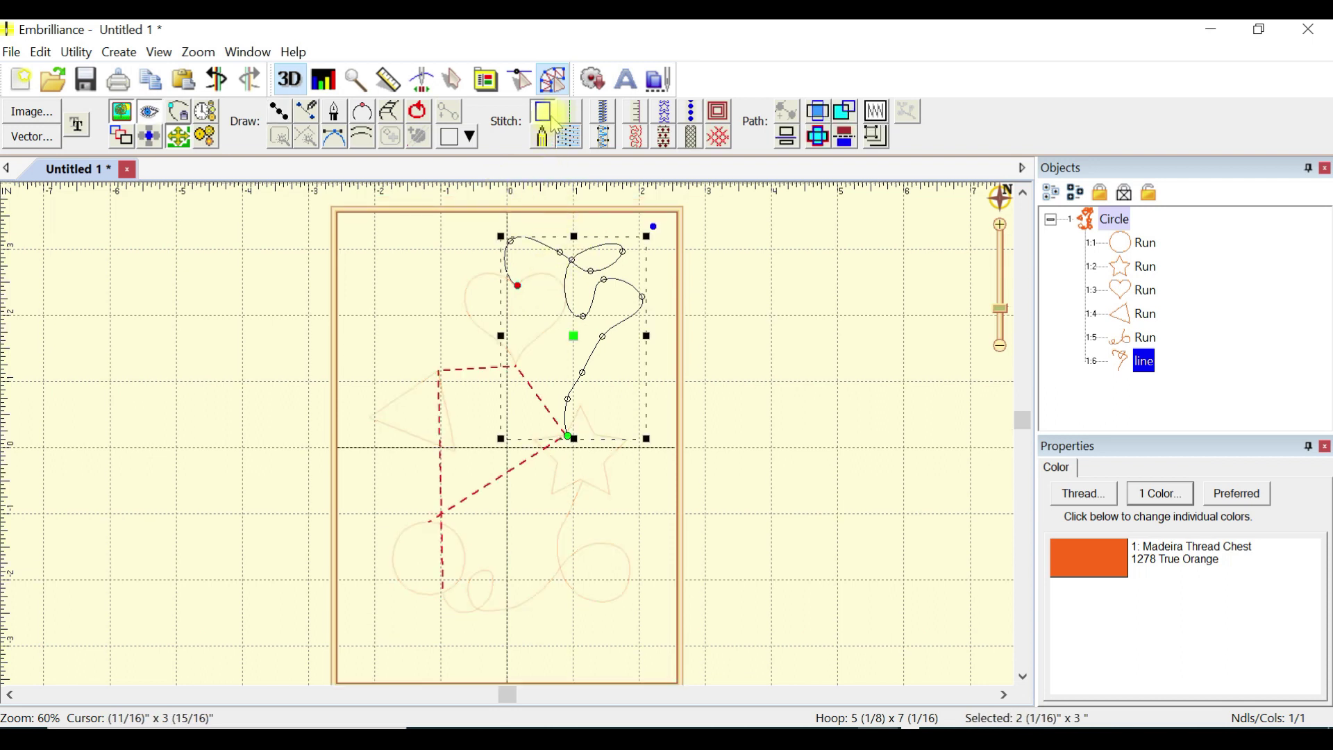
{"action": "left_click", "coordinate": [573, 112]}
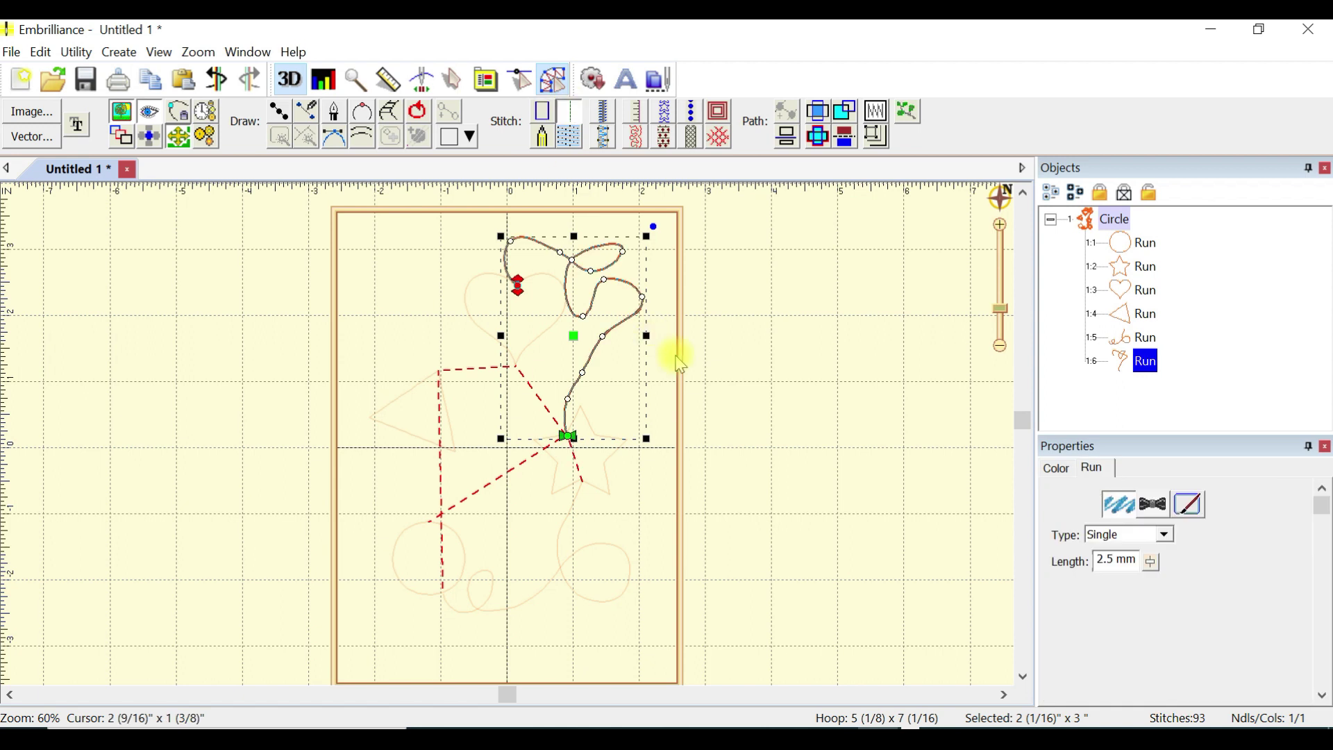
{"action": "left_click", "coordinate": [651, 494]}
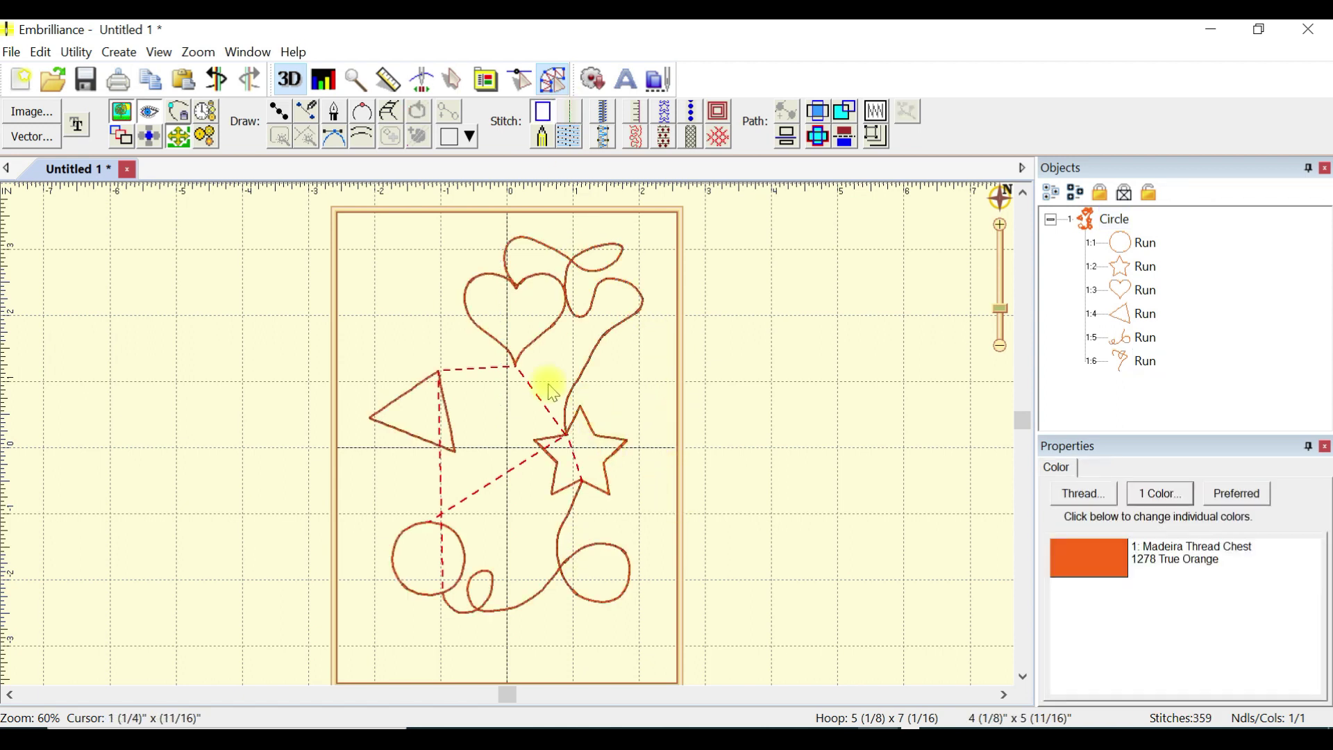
Step: Draw a looping line from beside the heart around the upper left to the triangle's top corner
{"action": "left_click", "coordinate": [282, 116]}
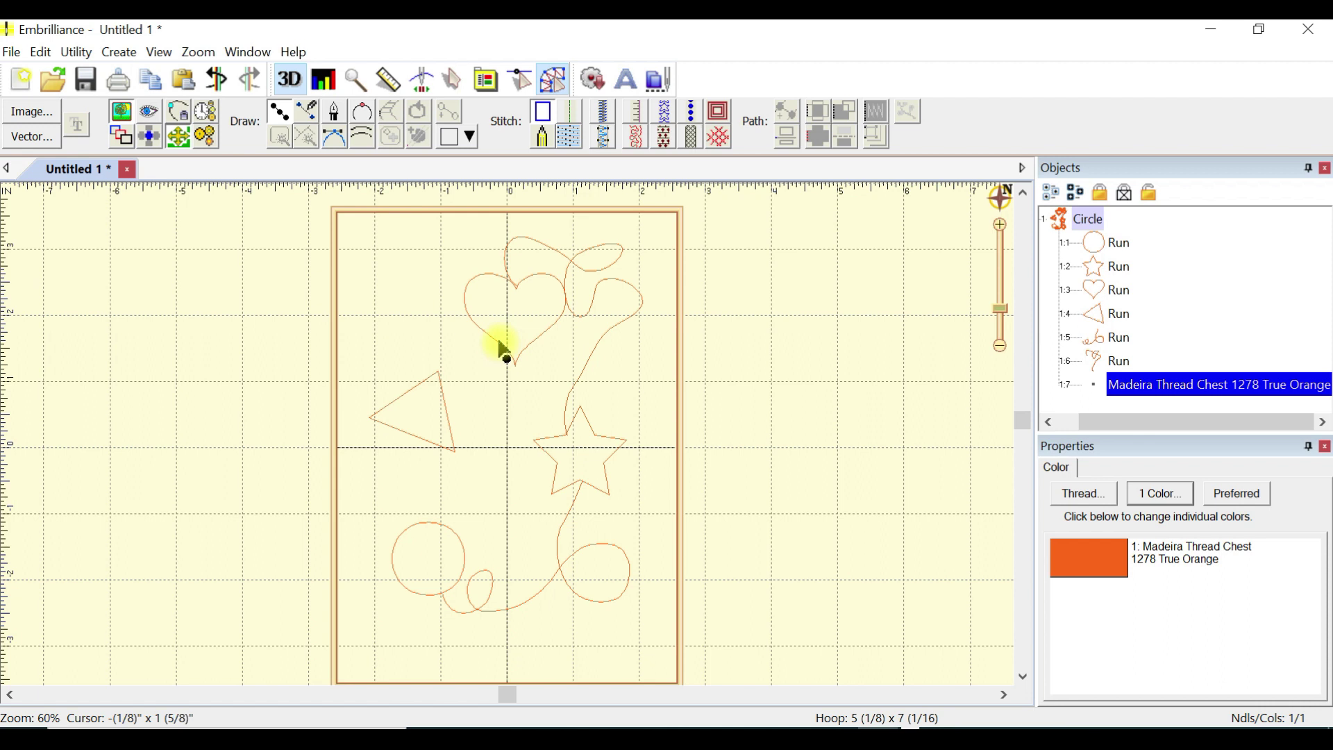
{"action": "left_click", "coordinate": [501, 342]}
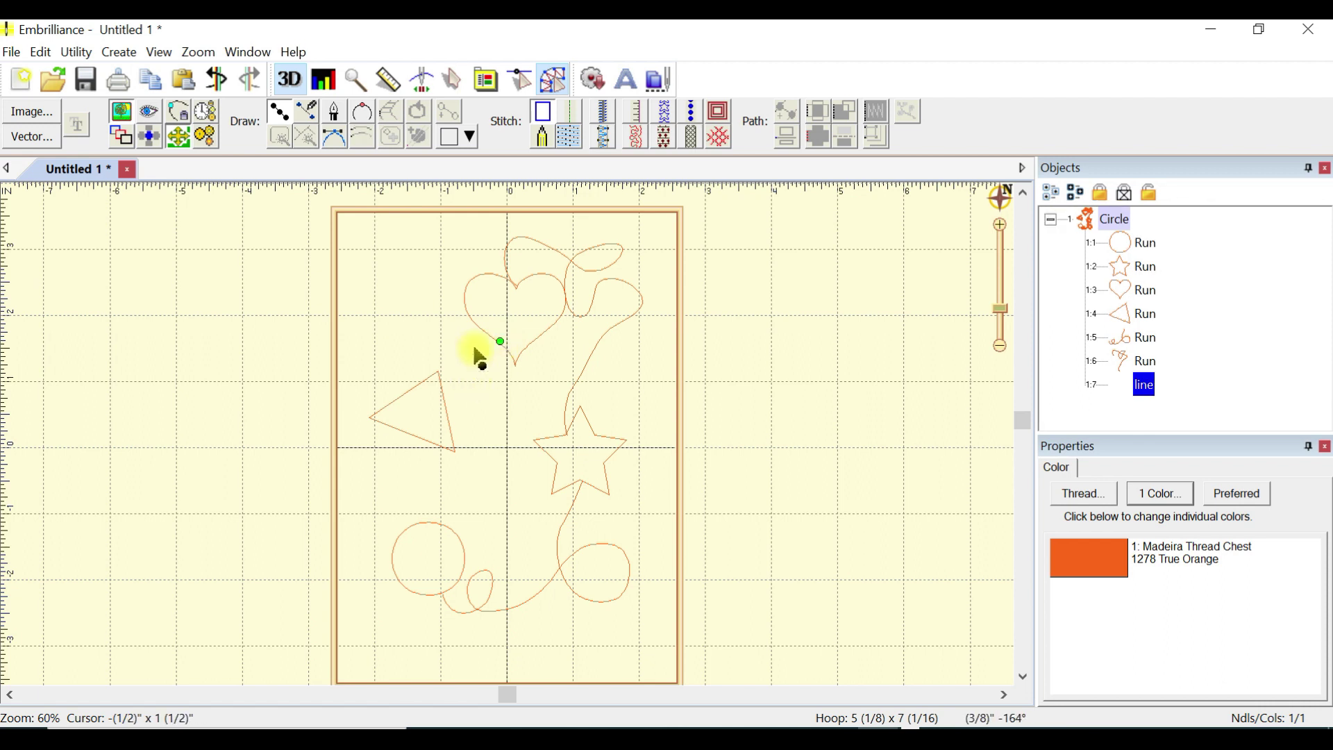
{"action": "left_click", "coordinate": [477, 349]}
{"action": "left_click", "coordinate": [449, 325]}
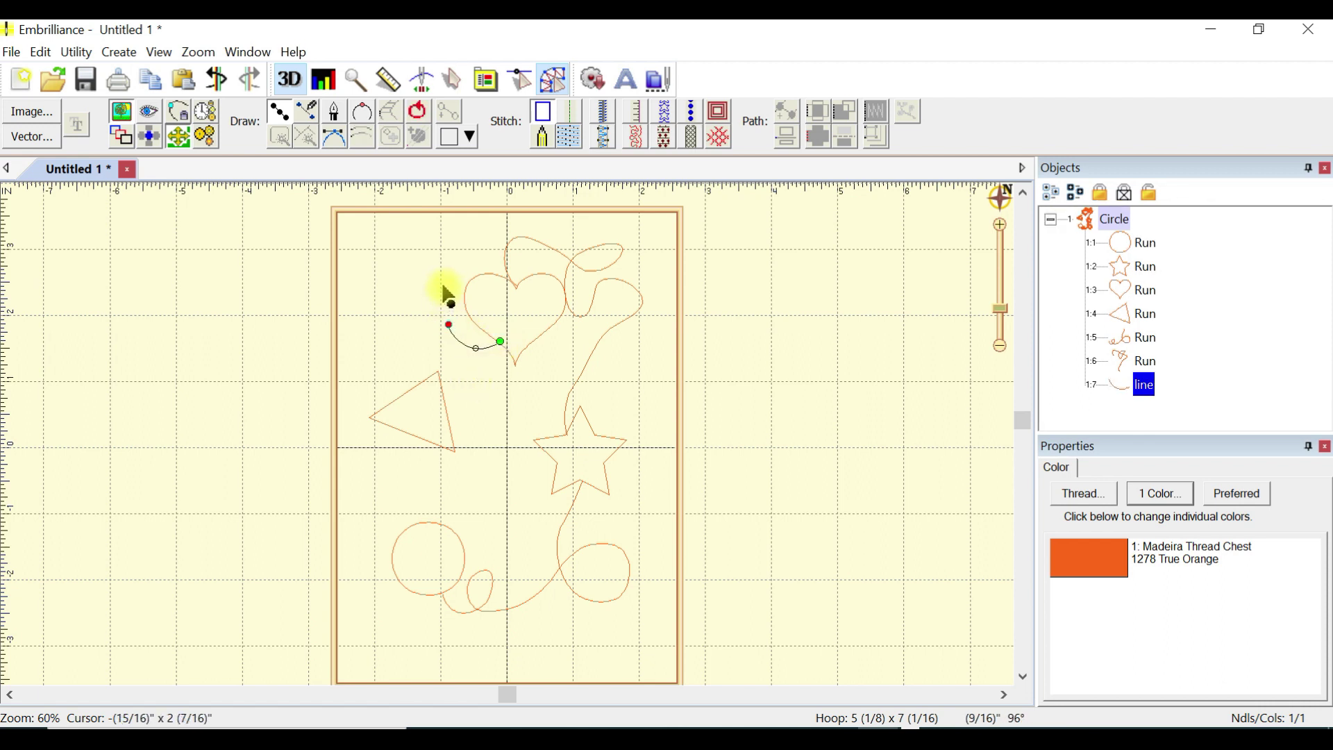
{"action": "left_click", "coordinate": [445, 286]}
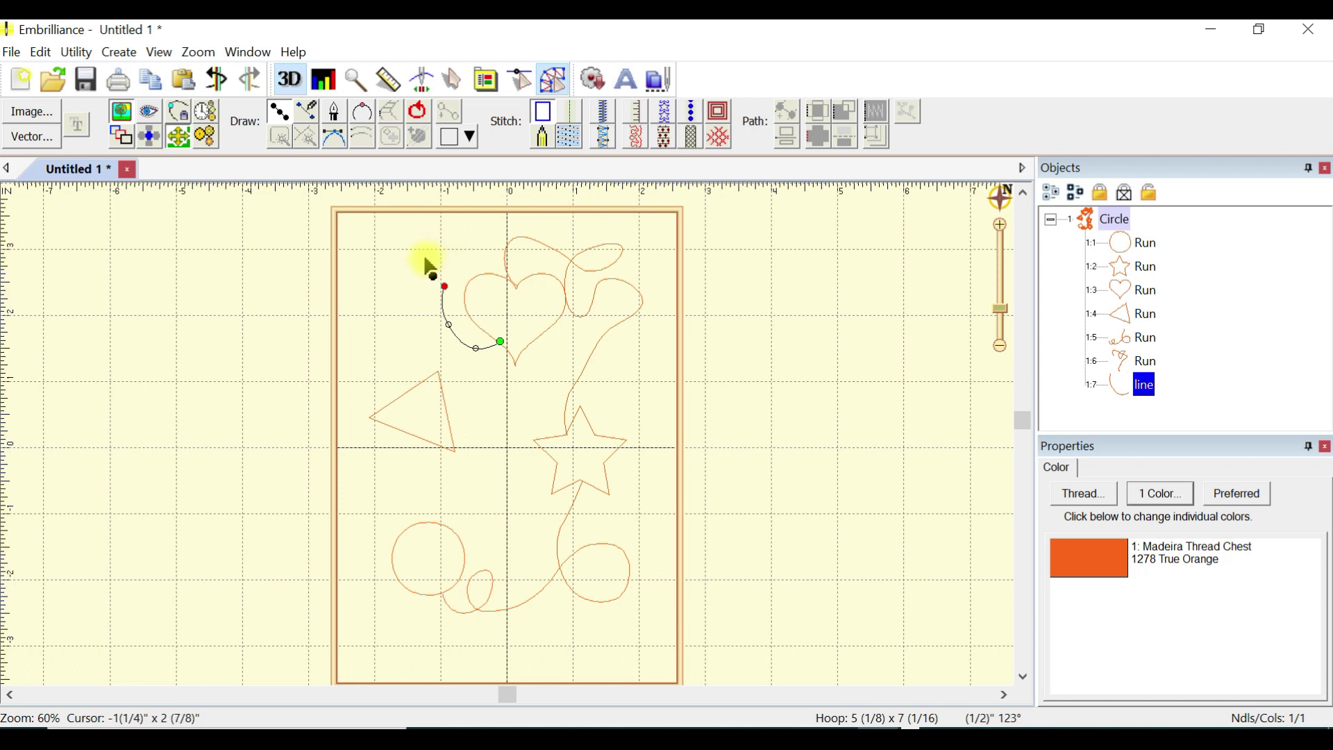
{"action": "left_click", "coordinate": [427, 258]}
{"action": "left_click", "coordinate": [384, 272]}
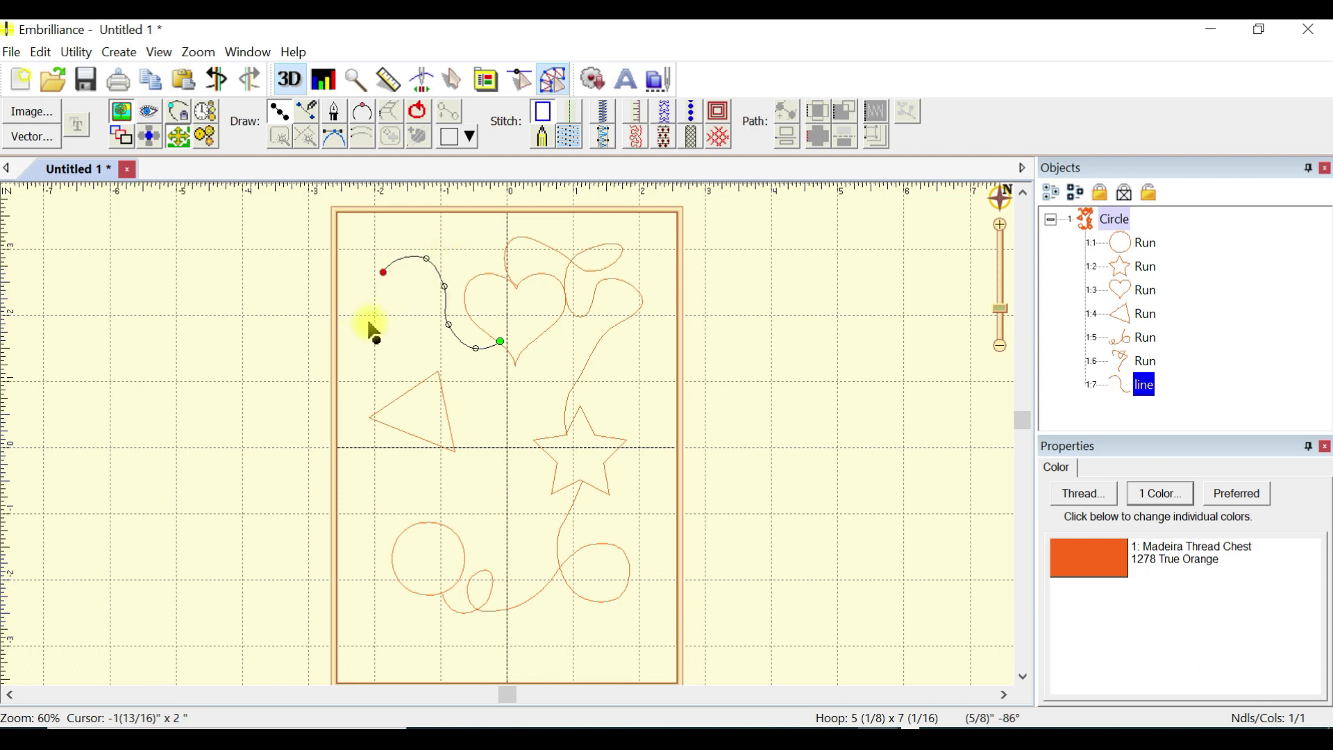
{"action": "left_click", "coordinate": [370, 323]}
{"action": "left_click", "coordinate": [382, 329]}
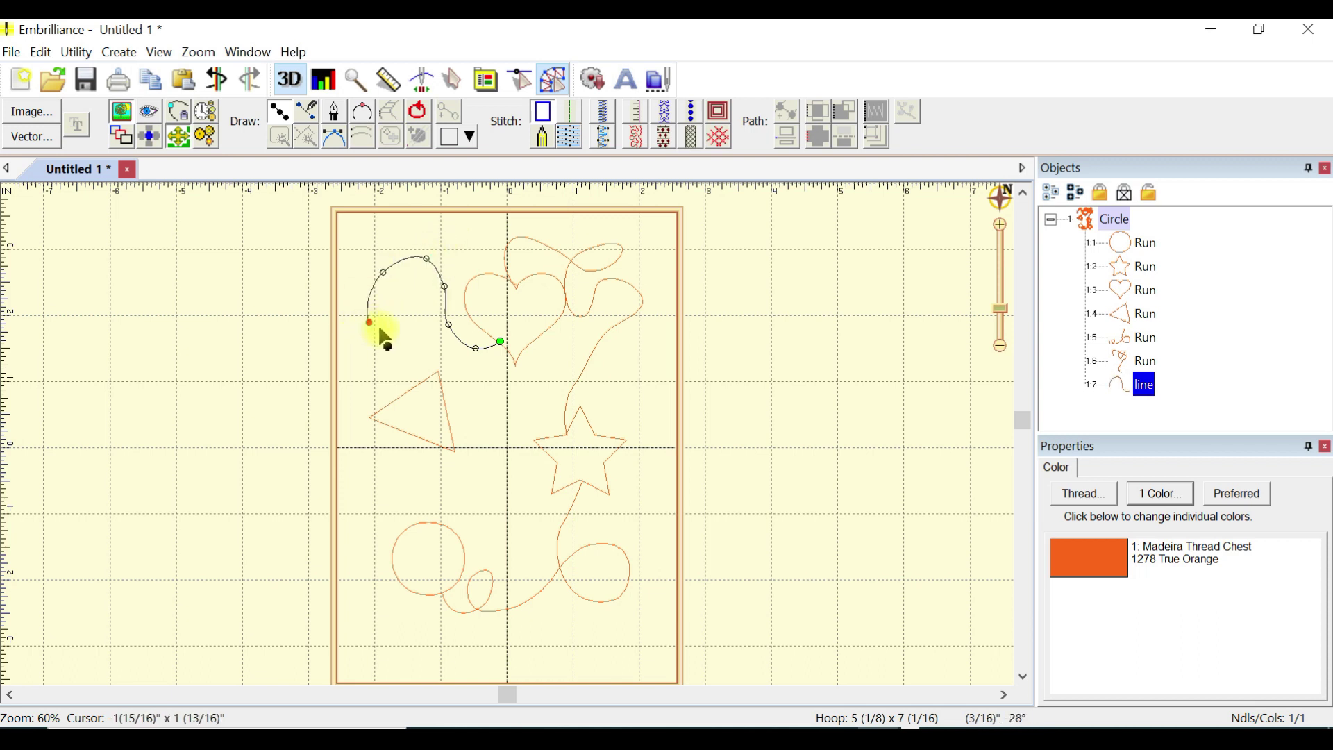
{"action": "left_click", "coordinate": [407, 304]}
{"action": "left_click", "coordinate": [392, 265]}
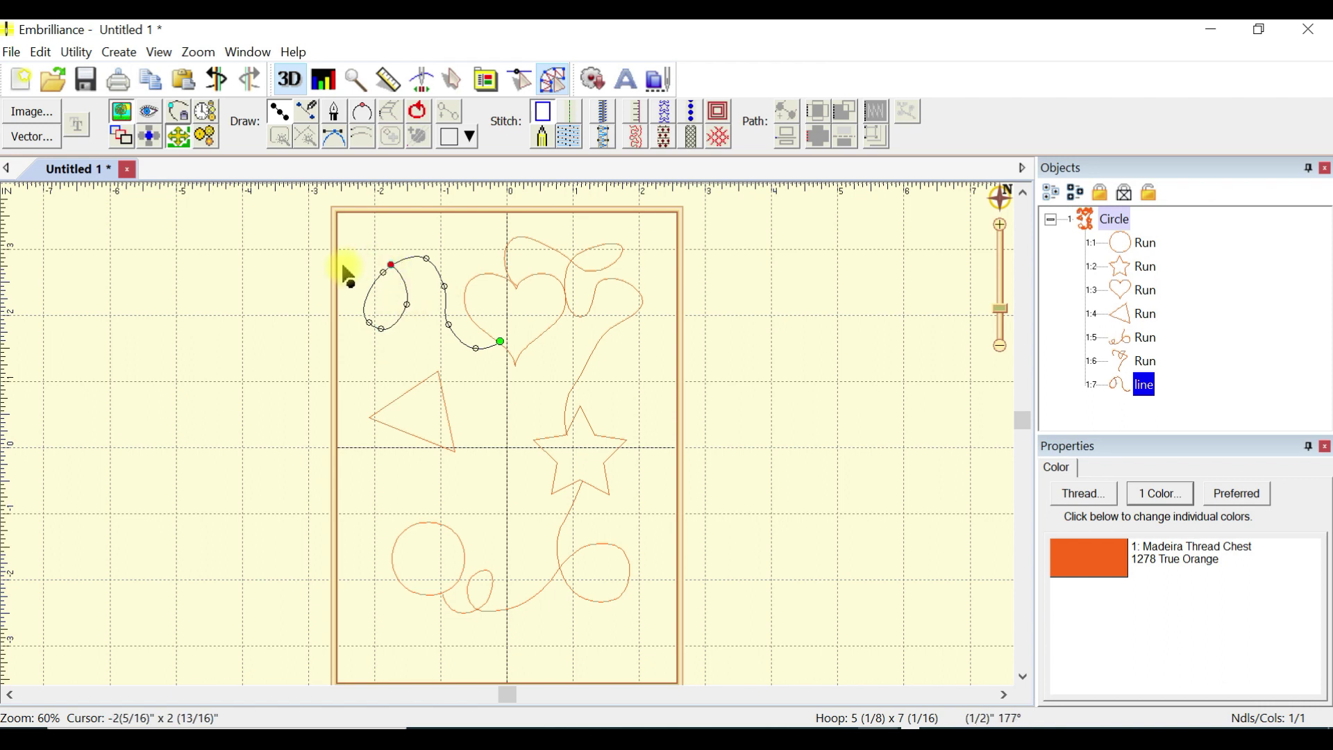
{"action": "left_click", "coordinate": [357, 265]}
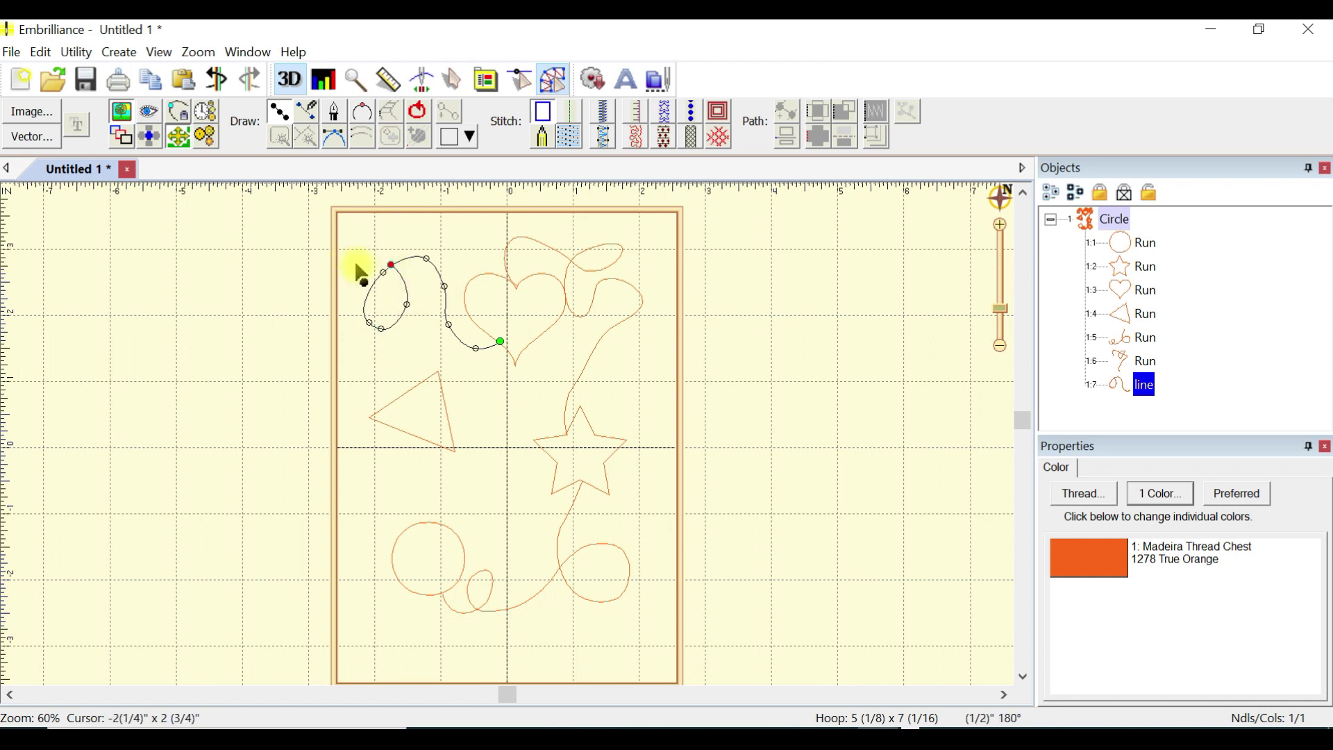
{"action": "left_click", "coordinate": [358, 348]}
{"action": "left_click", "coordinate": [375, 355]}
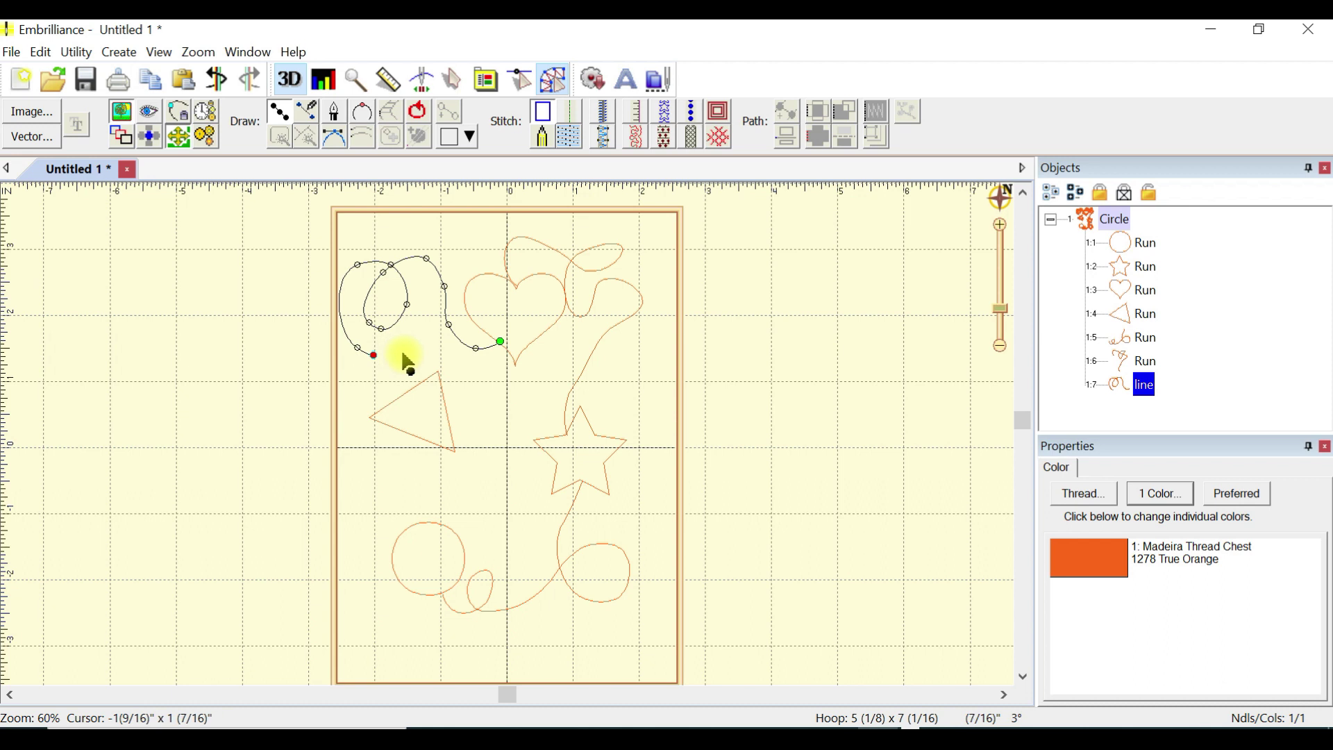
{"action": "left_click", "coordinate": [406, 354]}
{"action": "left_click", "coordinate": [436, 349]}
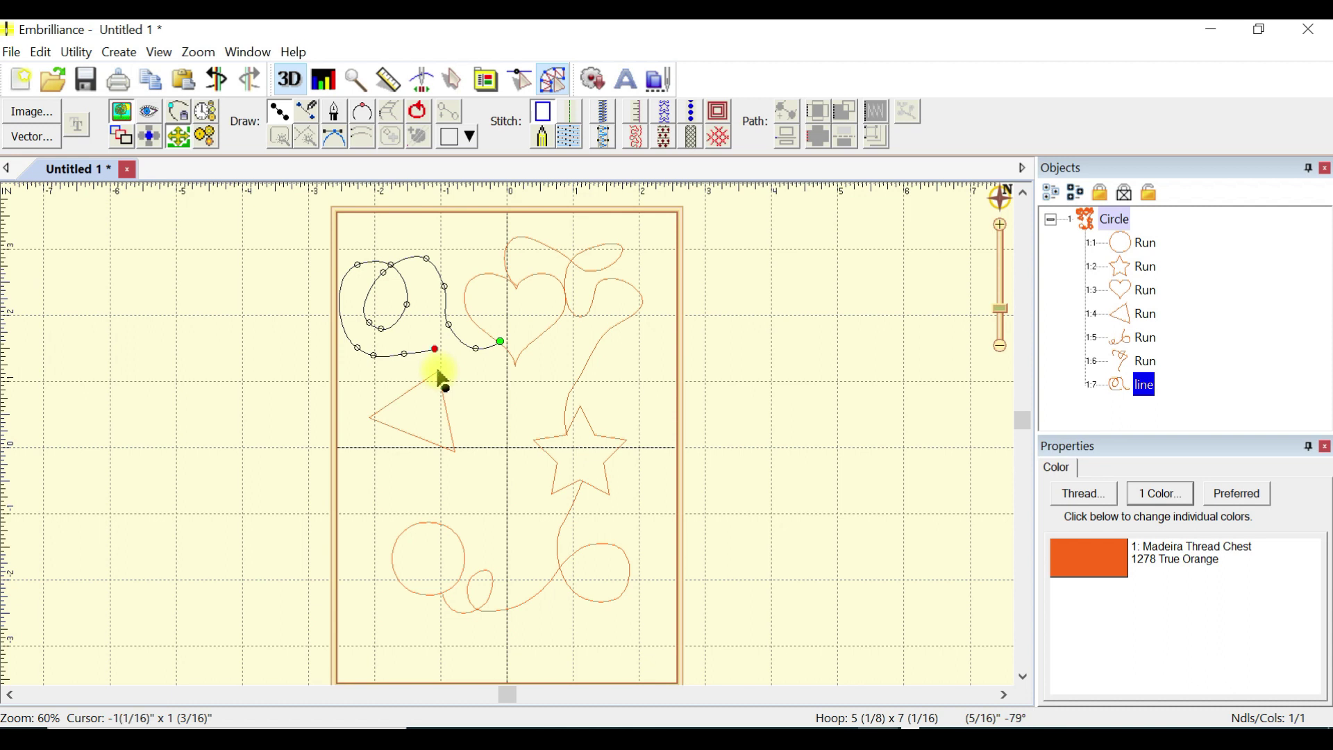
{"action": "left_click", "coordinate": [440, 371]}
{"action": "key", "text": "Return"}
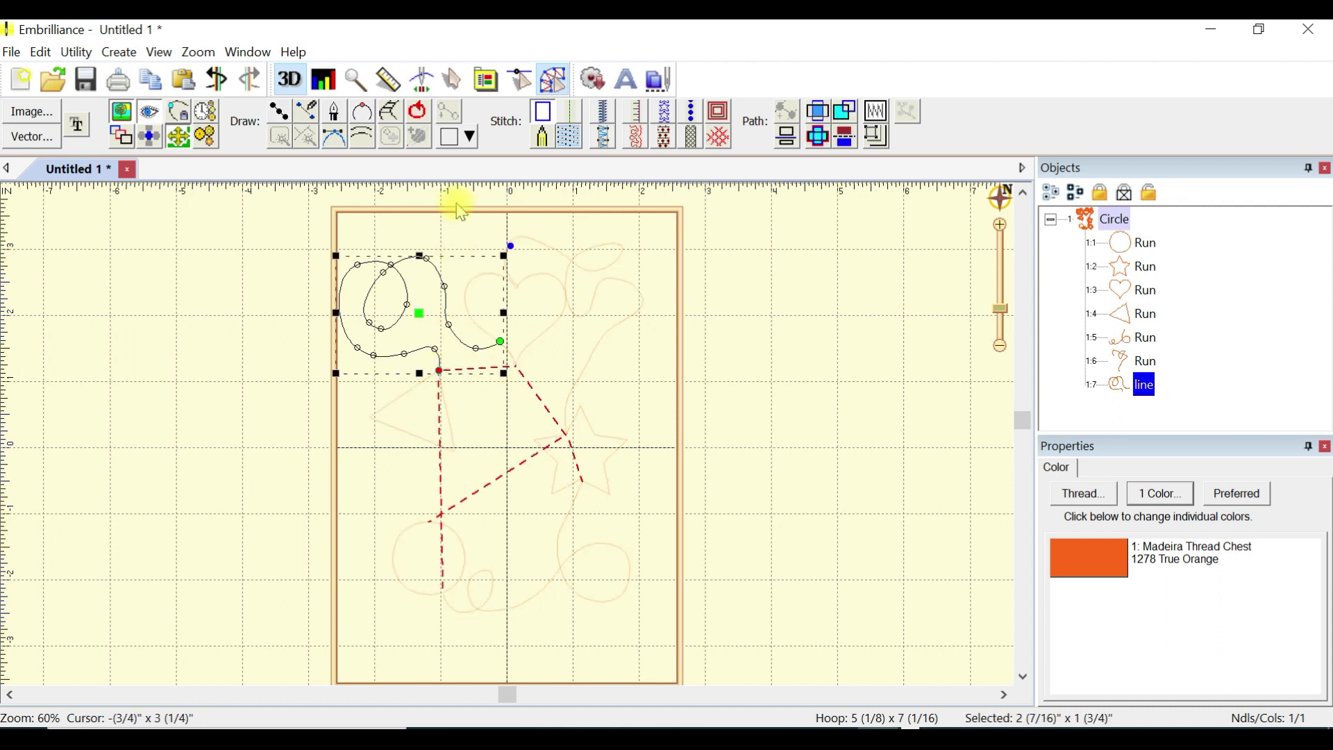
Step: Convert the looping line to running stitch, bringing the design to 450 stitches
{"action": "left_click", "coordinate": [573, 121]}
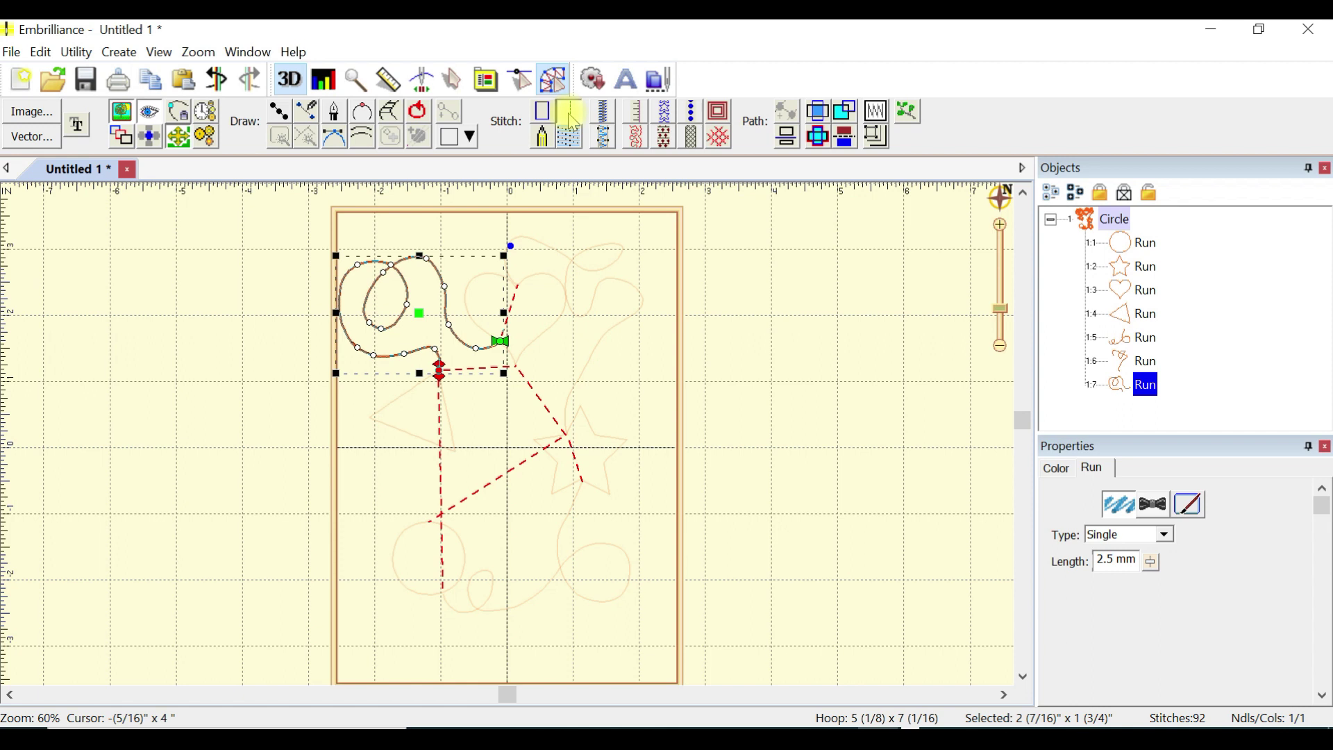
{"action": "left_click", "coordinate": [401, 478]}
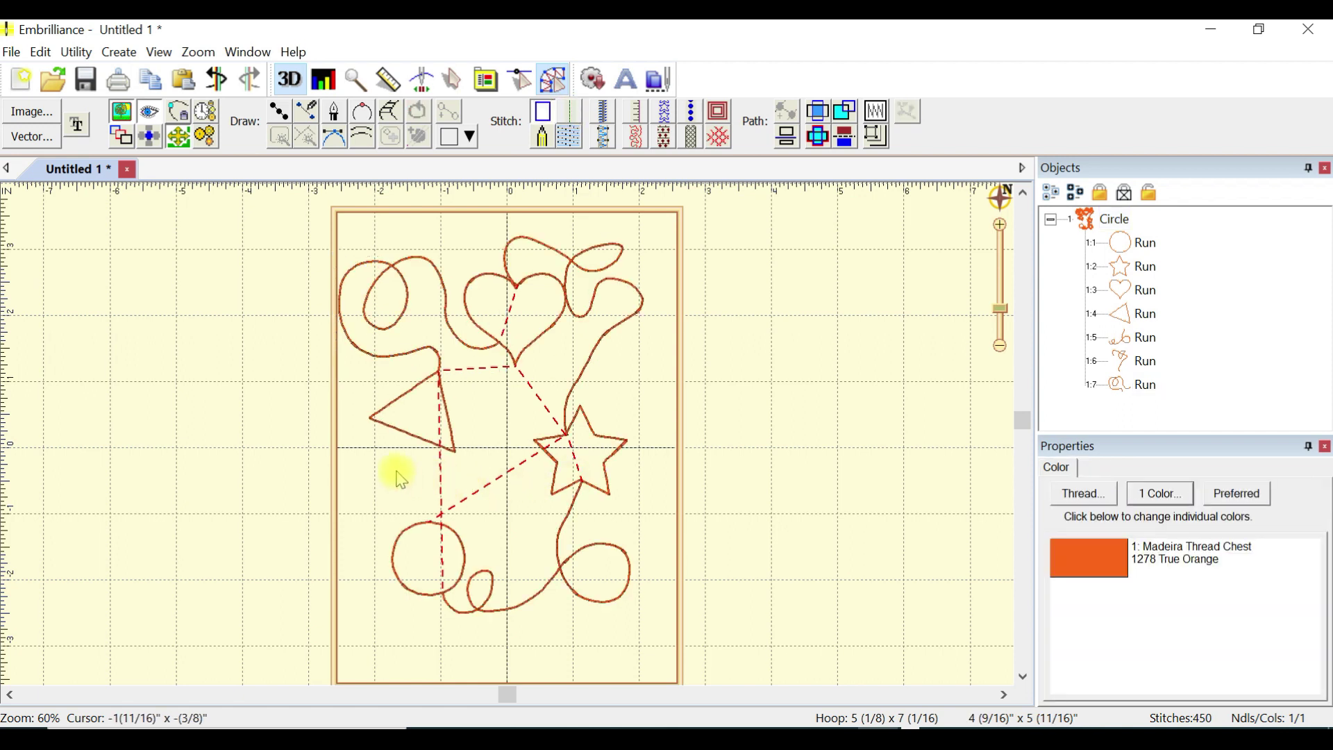
{"action": "left_click", "coordinate": [289, 113]}
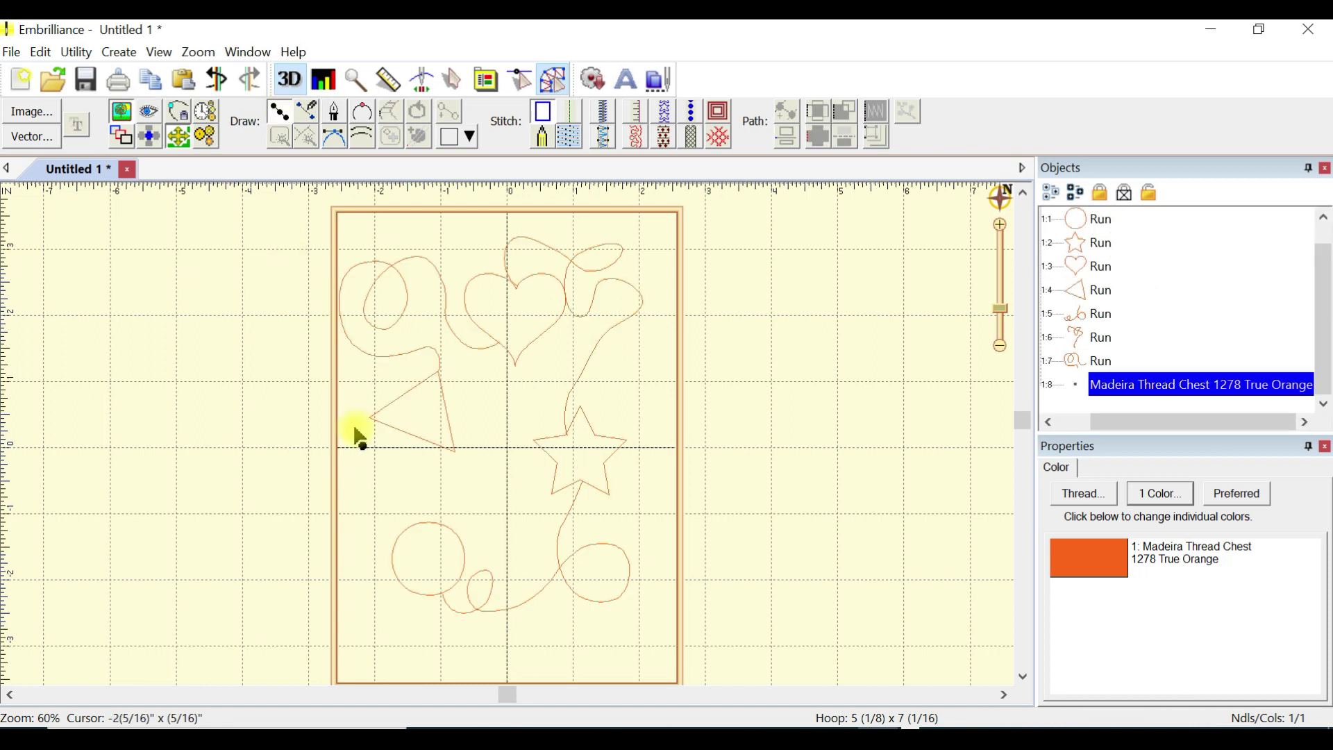
Step: Draw a small running-stitch loop from the triangle's lower edge to the circle's top, totalling 495 stitches
{"action": "left_click", "coordinate": [418, 439]}
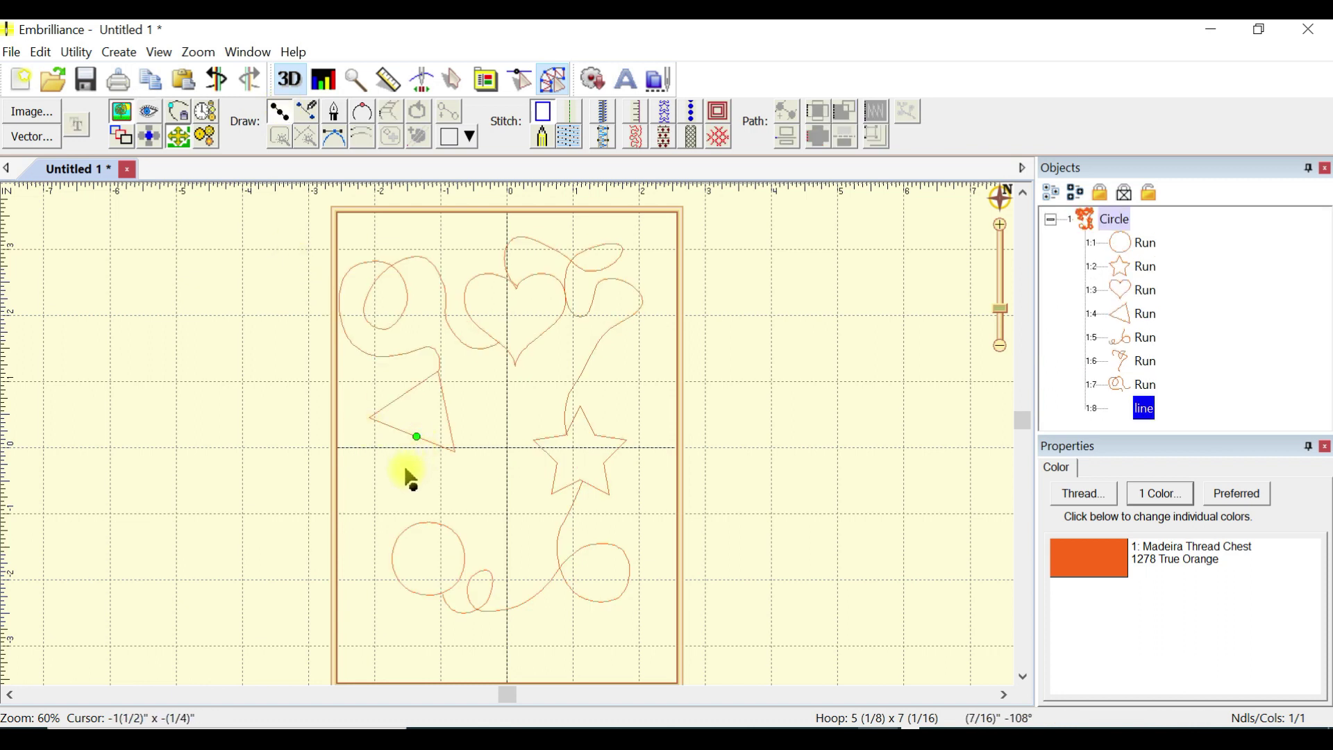
{"action": "left_click", "coordinate": [408, 470]}
{"action": "left_click", "coordinate": [386, 515]}
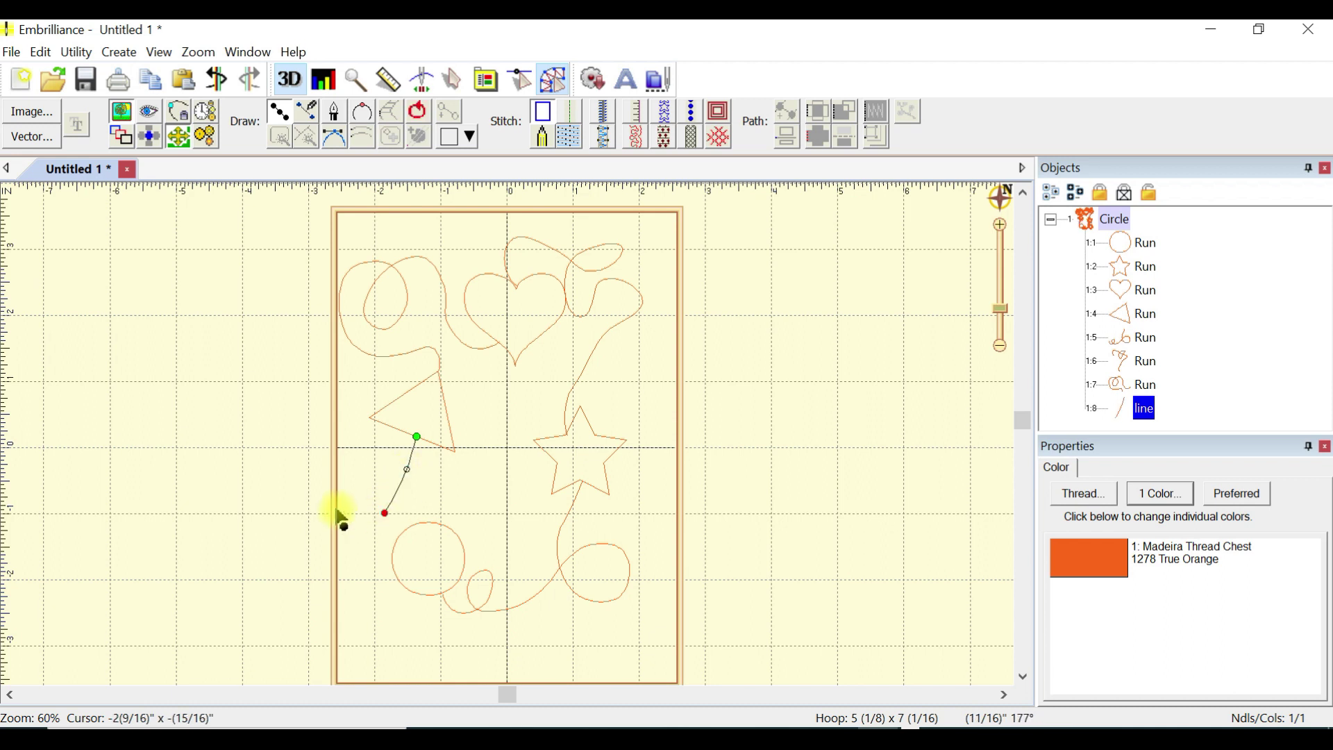
{"action": "left_click", "coordinate": [355, 486]}
{"action": "left_click", "coordinate": [386, 460]}
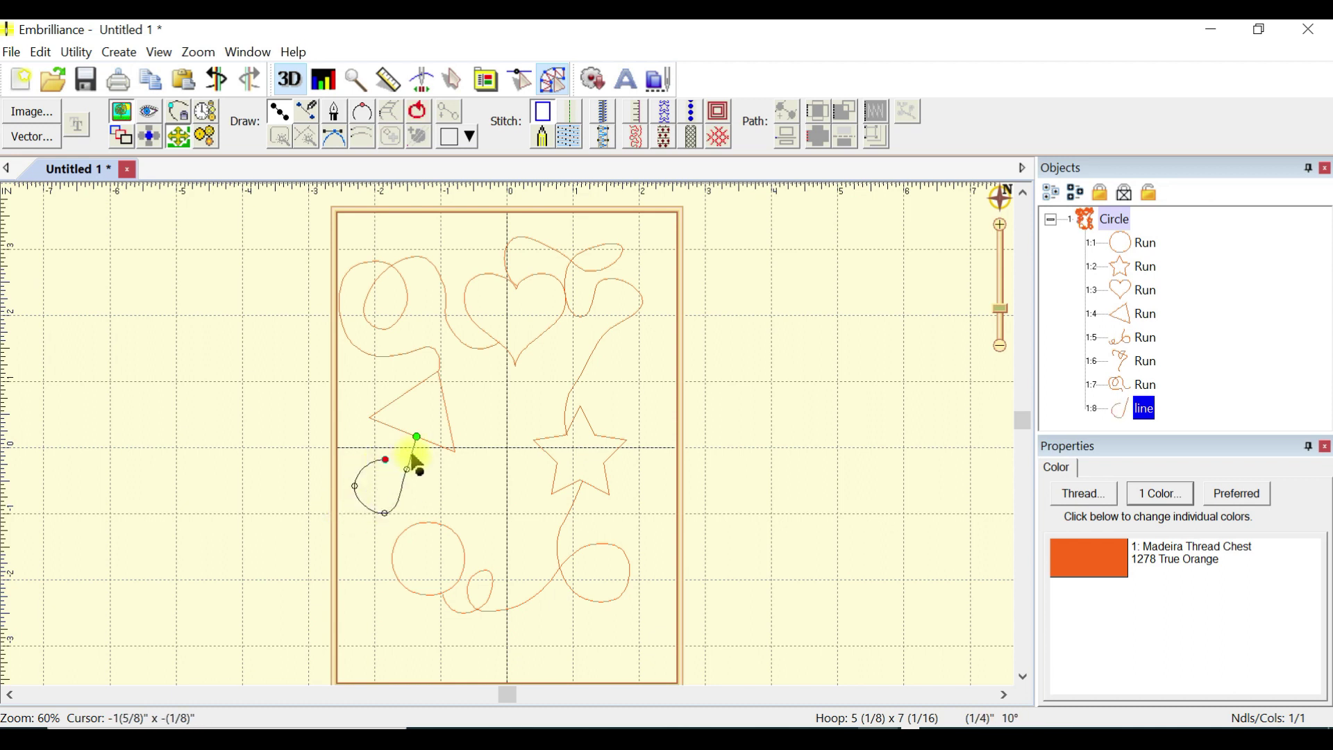
{"action": "left_click", "coordinate": [424, 461]}
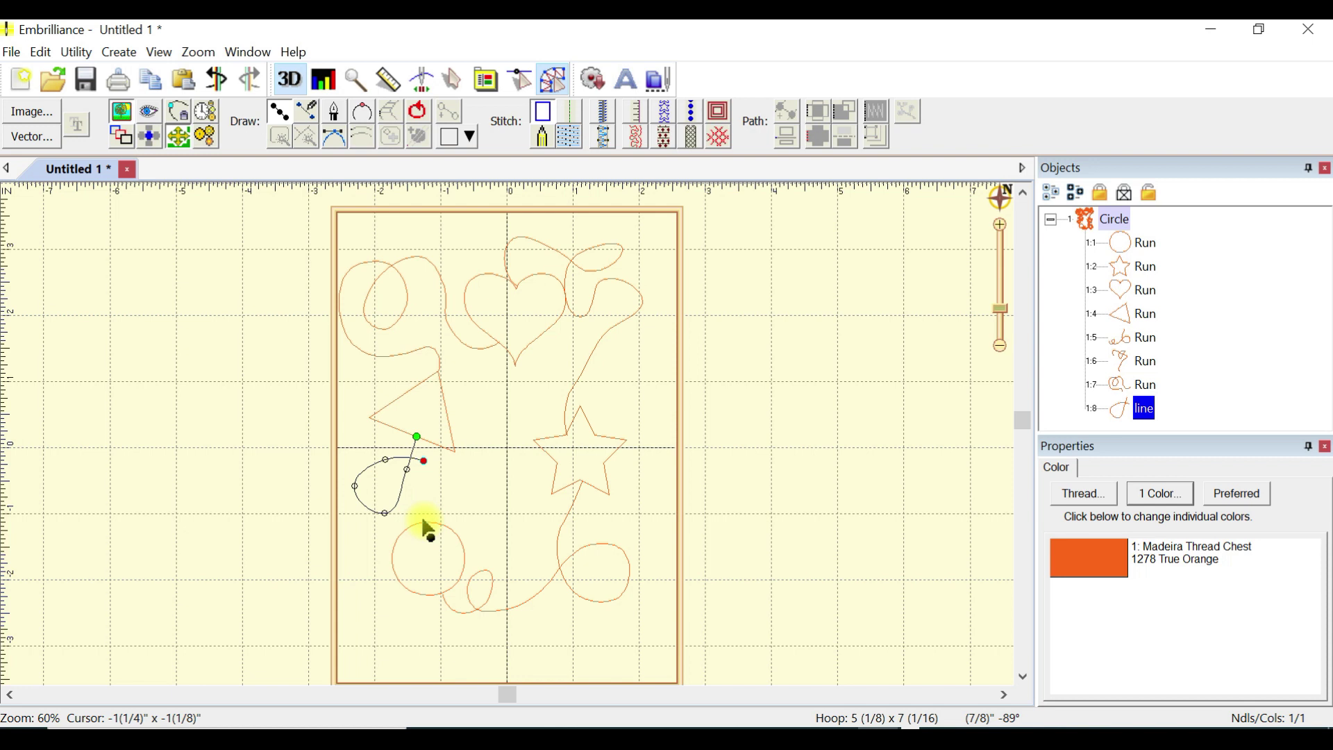
{"action": "left_click", "coordinate": [425, 521]}
{"action": "key", "text": "Return"}
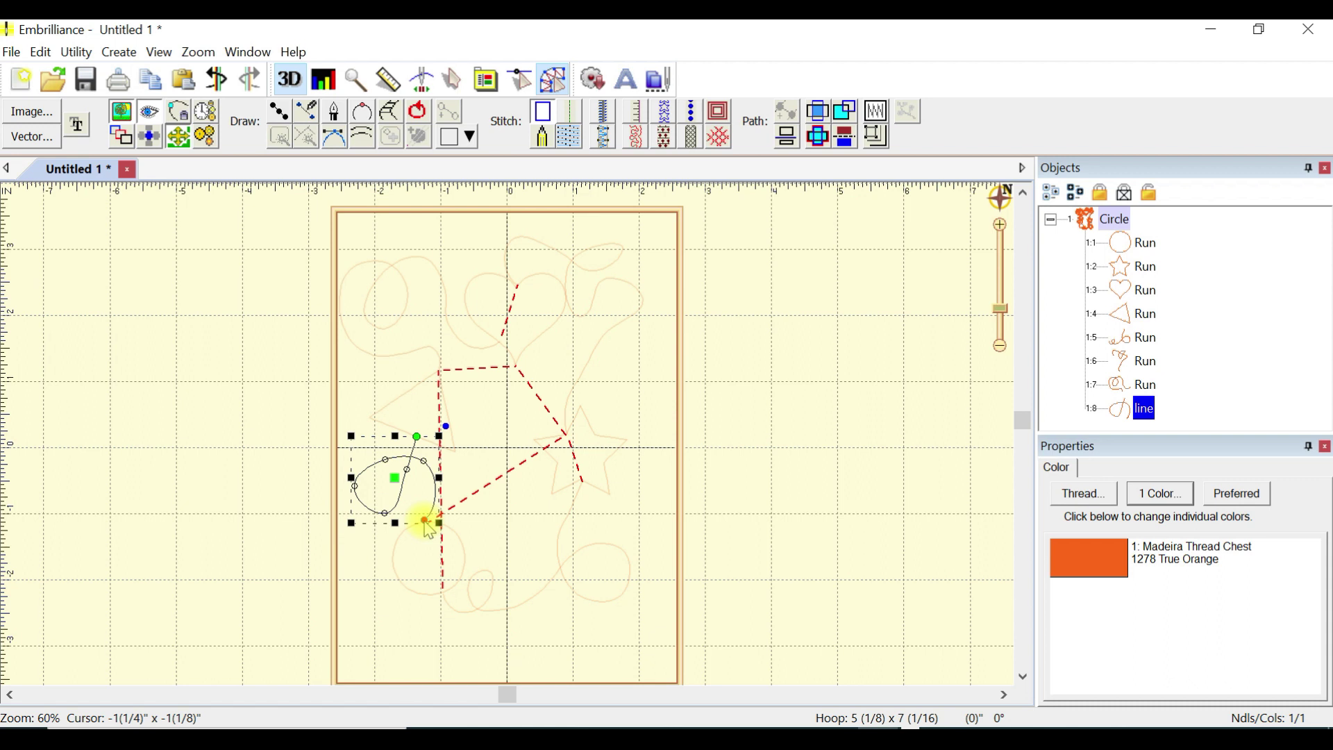
{"action": "left_click", "coordinate": [576, 115]}
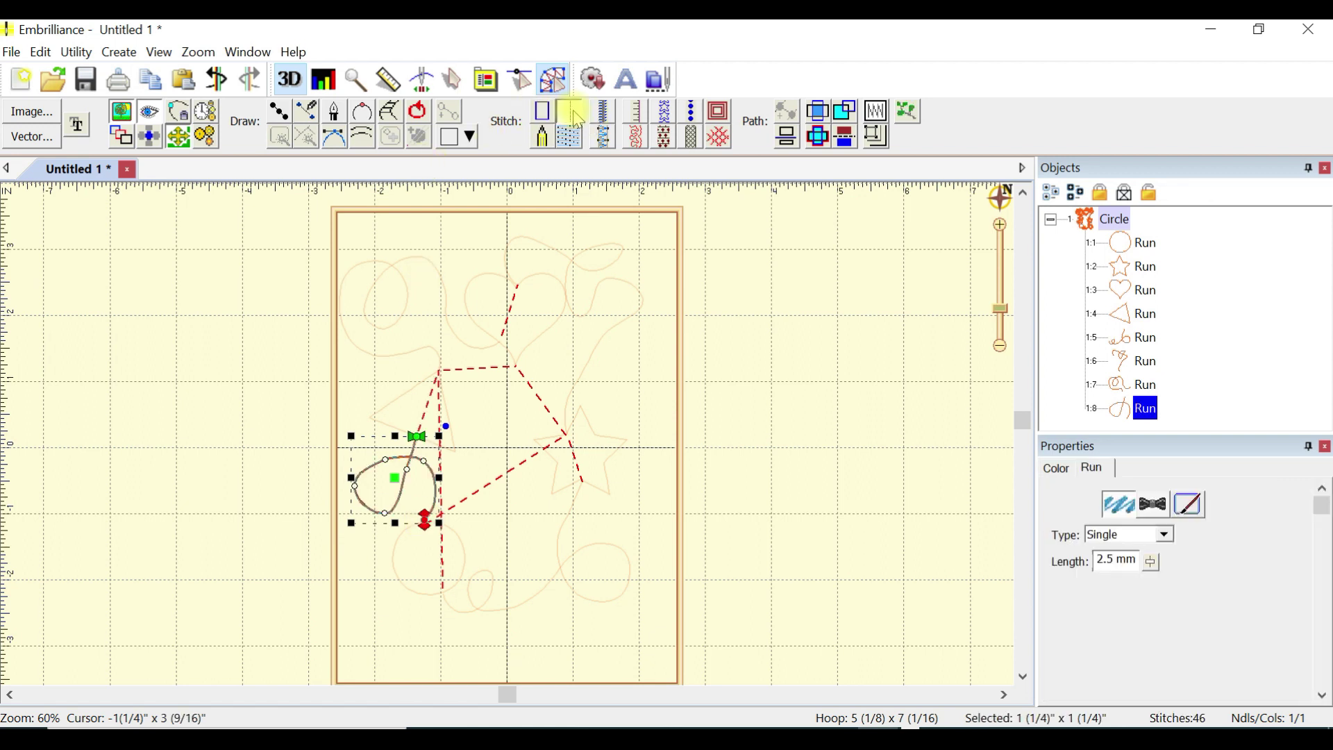
{"action": "left_click", "coordinate": [610, 427]}
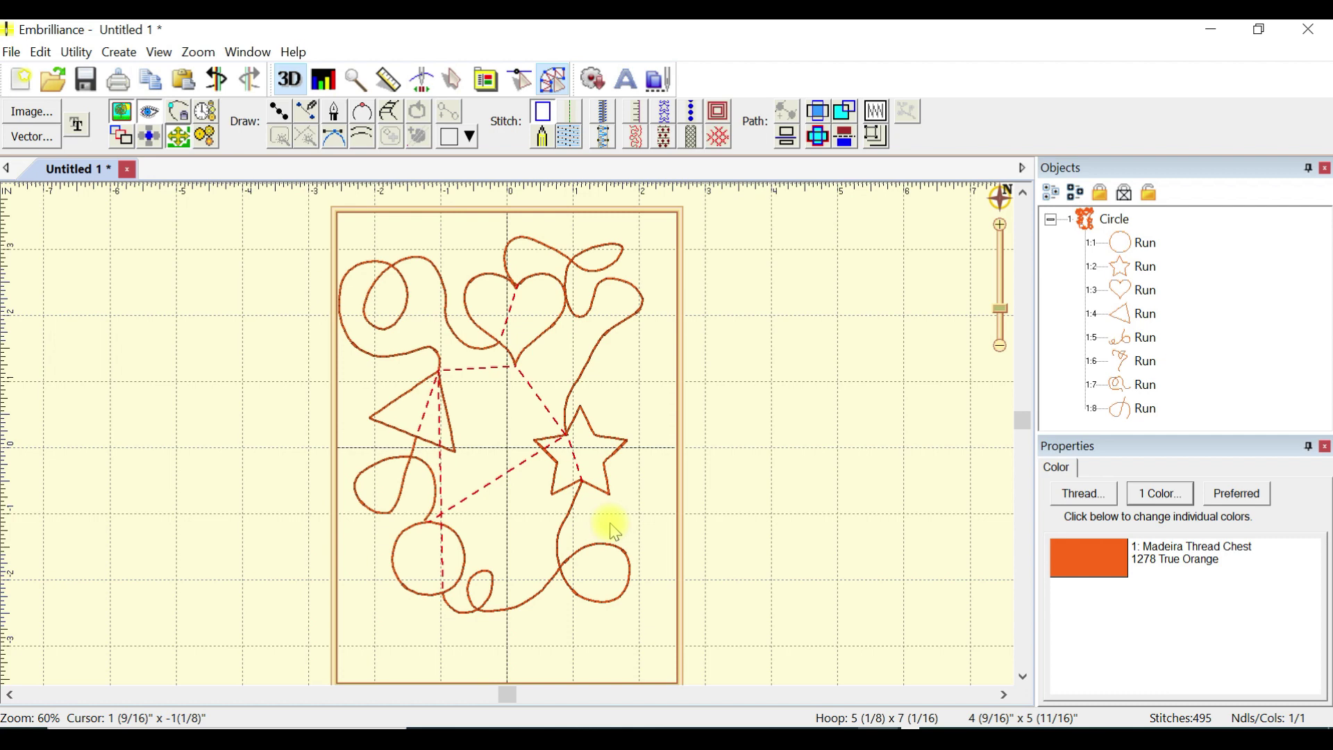
Step: Zoom to 120% and scroll over the stitched lines around the triangle, heart and star
{"action": "scroll", "coordinate": [615, 531], "scroll_direction": "up", "scroll_amount": 2}
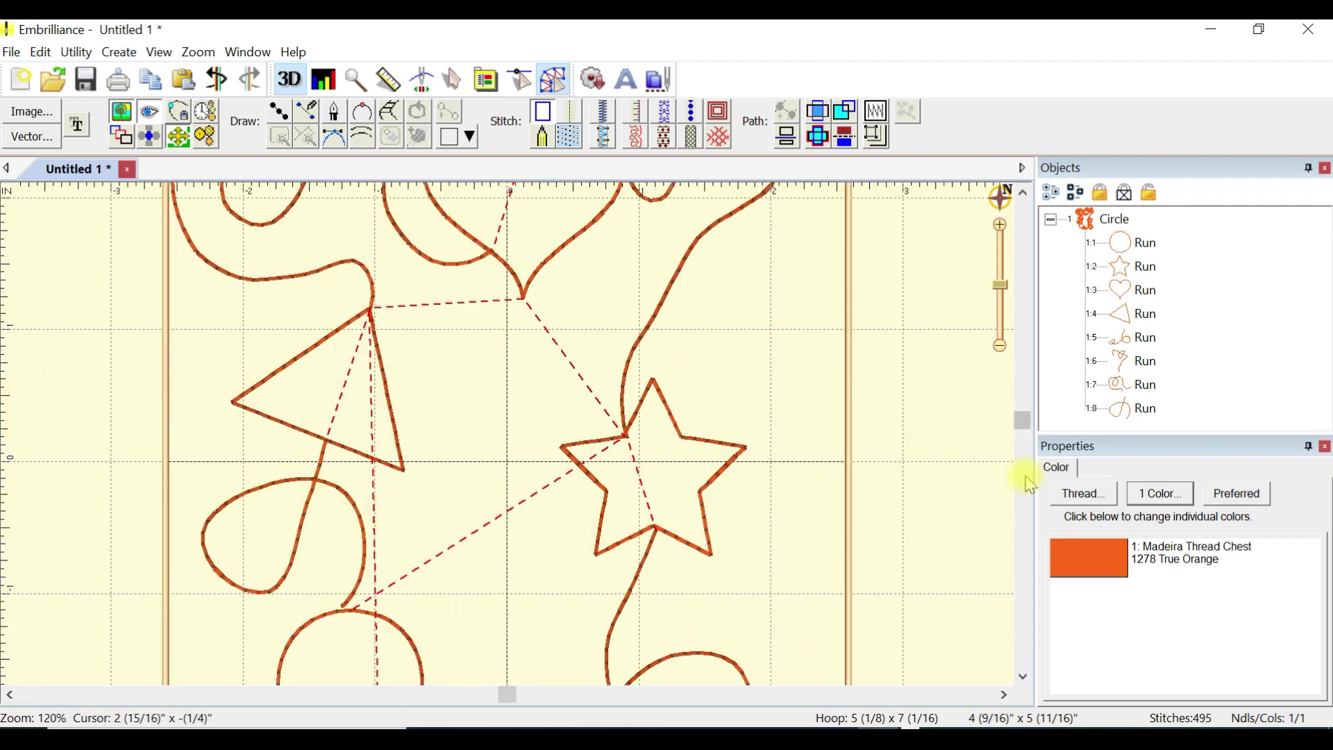
{"action": "mouse_move", "coordinate": [1028, 422]}
{"action": "left_mouse_down"}
{"action": "mouse_move", "coordinate": [1025, 526]}
{"action": "mouse_move", "coordinate": [1030, 344]}
{"action": "left_mouse_up"}
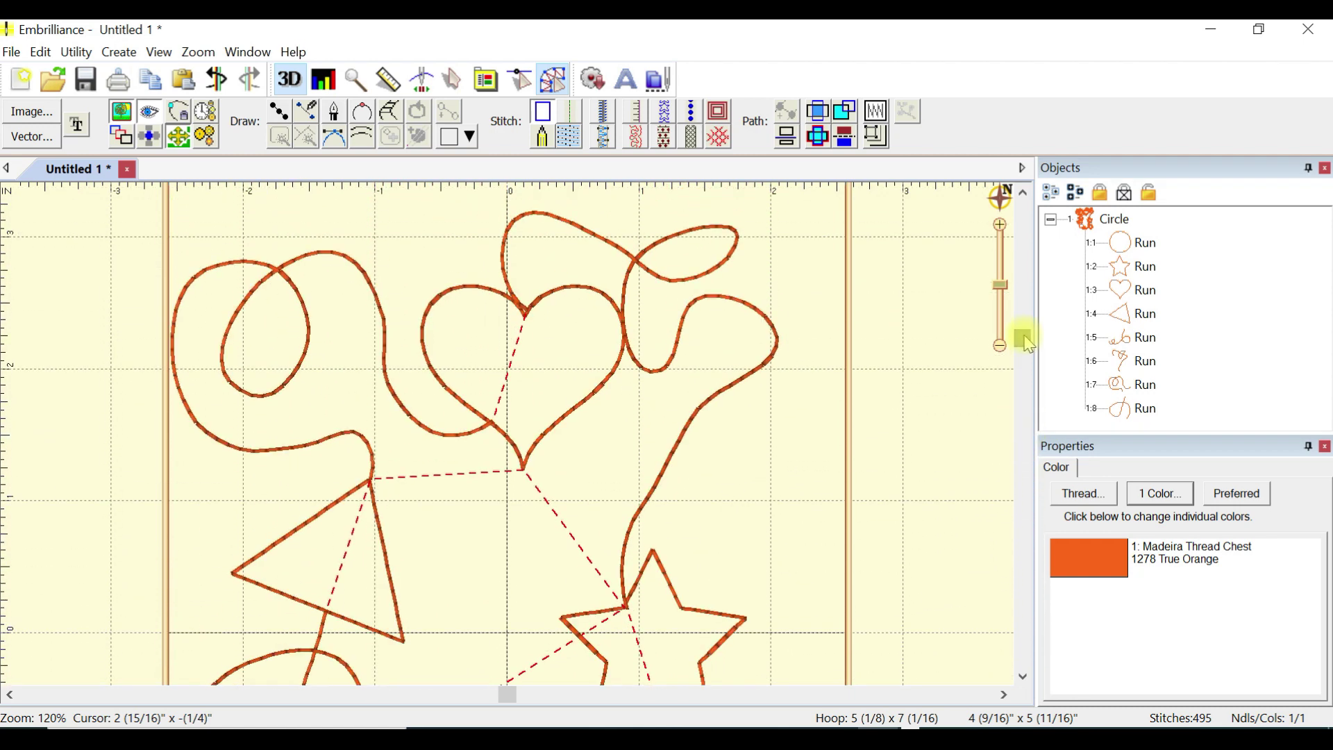
Step: Drag the curly-line Run row from position 1.6 up to 1.4, right after the star
{"action": "left_click", "coordinate": [1051, 221]}
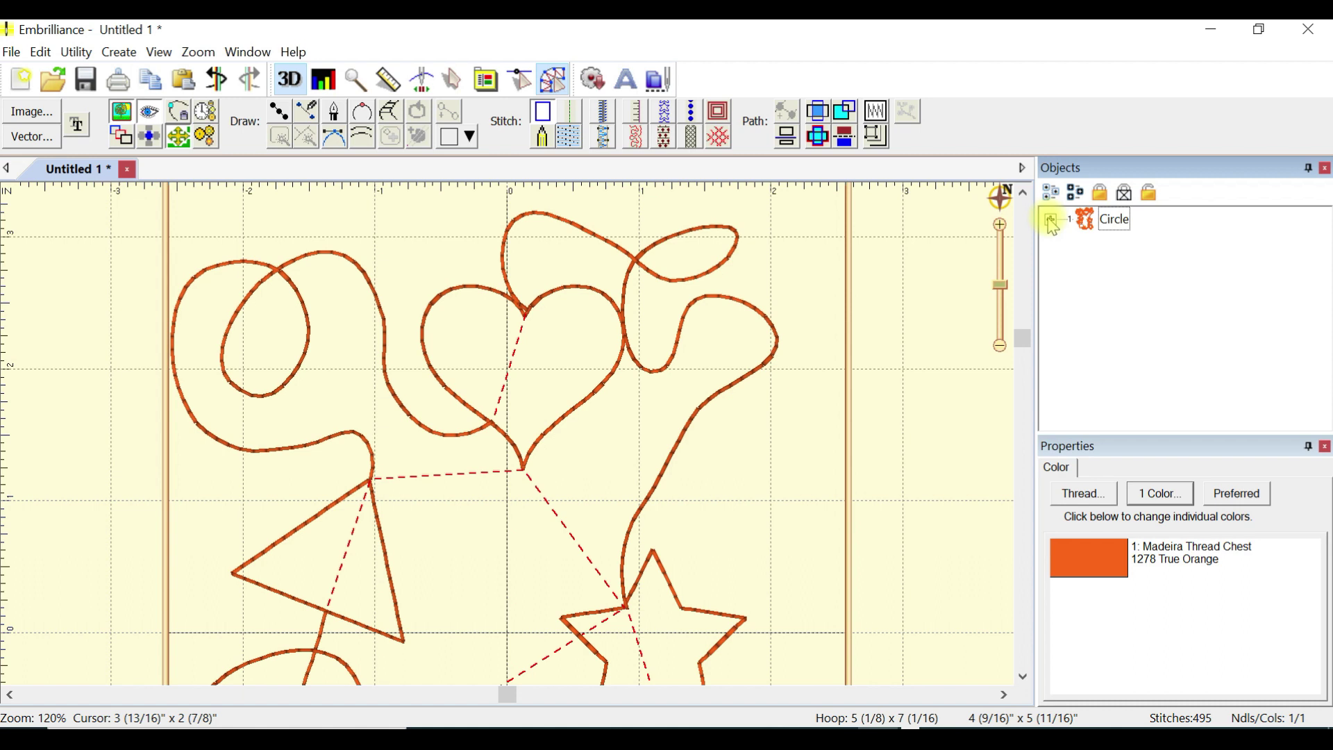
{"action": "left_click", "coordinate": [1053, 221]}
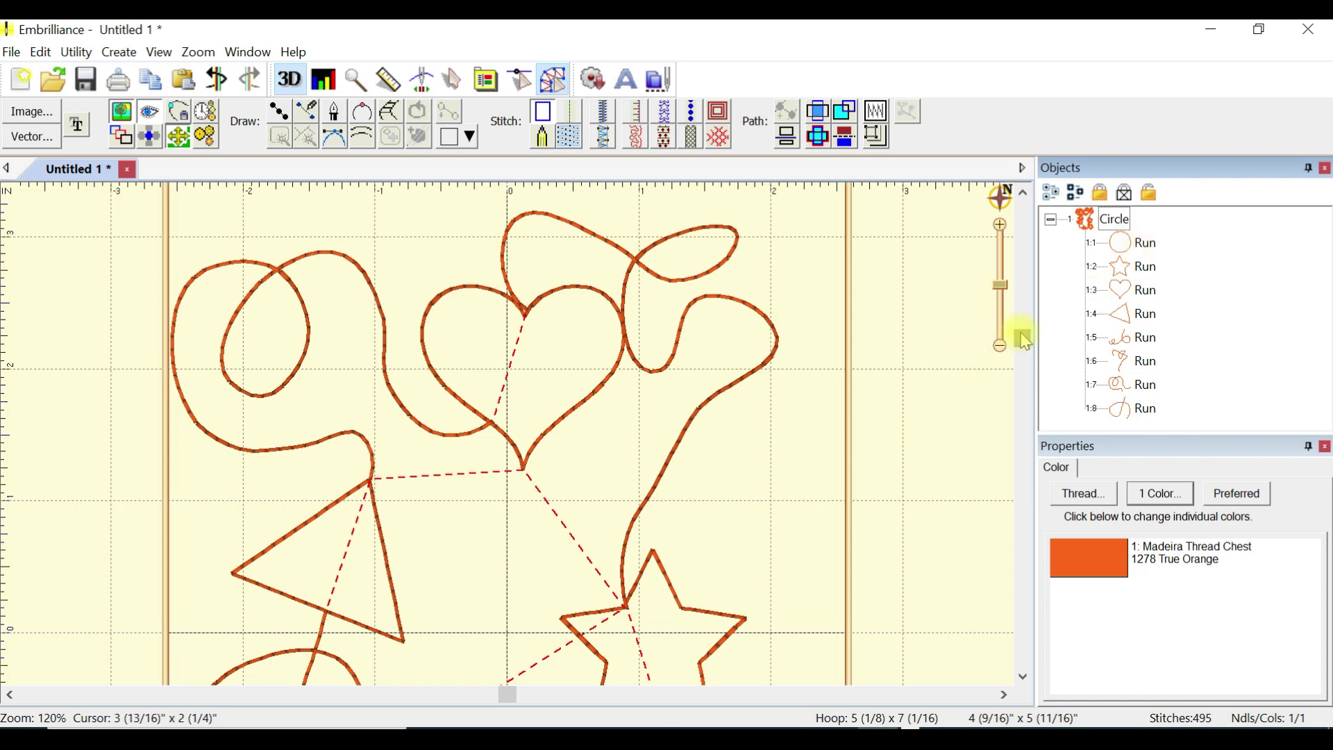
{"action": "left_click_drag", "start_coordinate": [1026, 340], "coordinate": [1021, 520]}
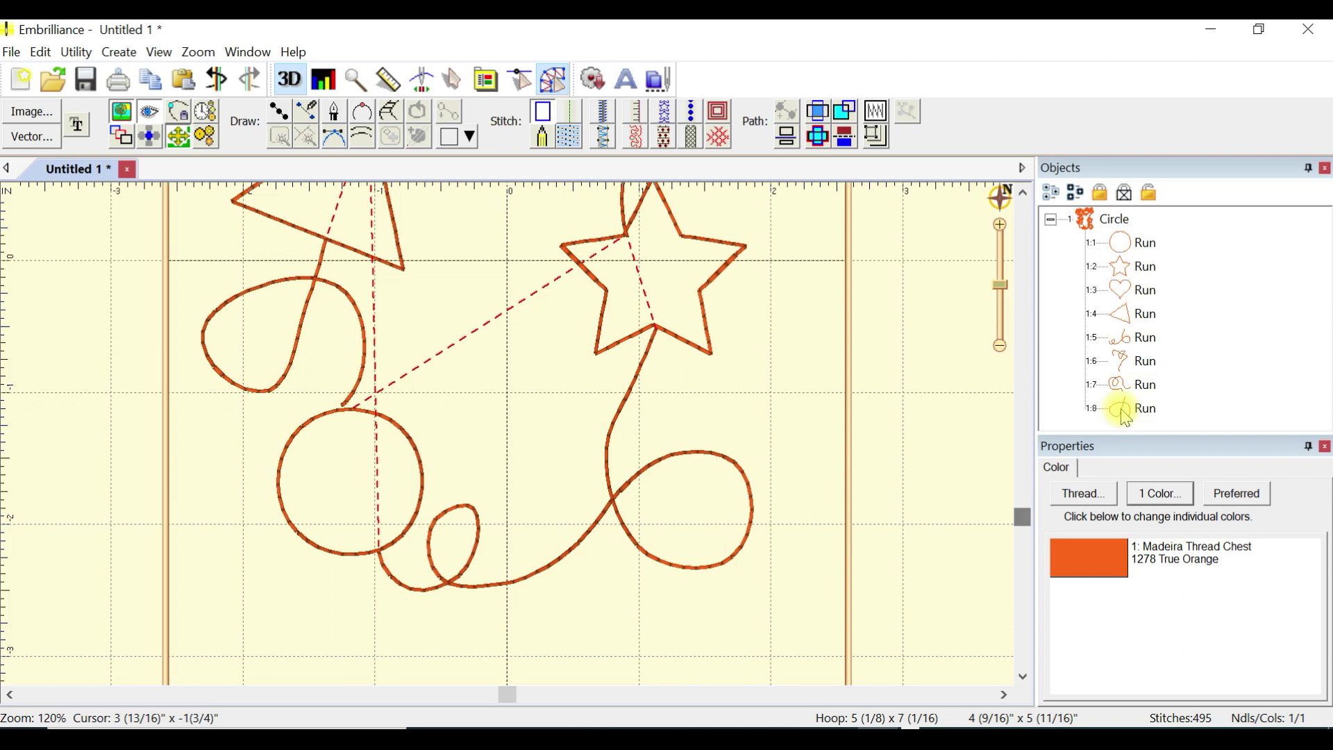
{"action": "left_click", "coordinate": [1149, 346]}
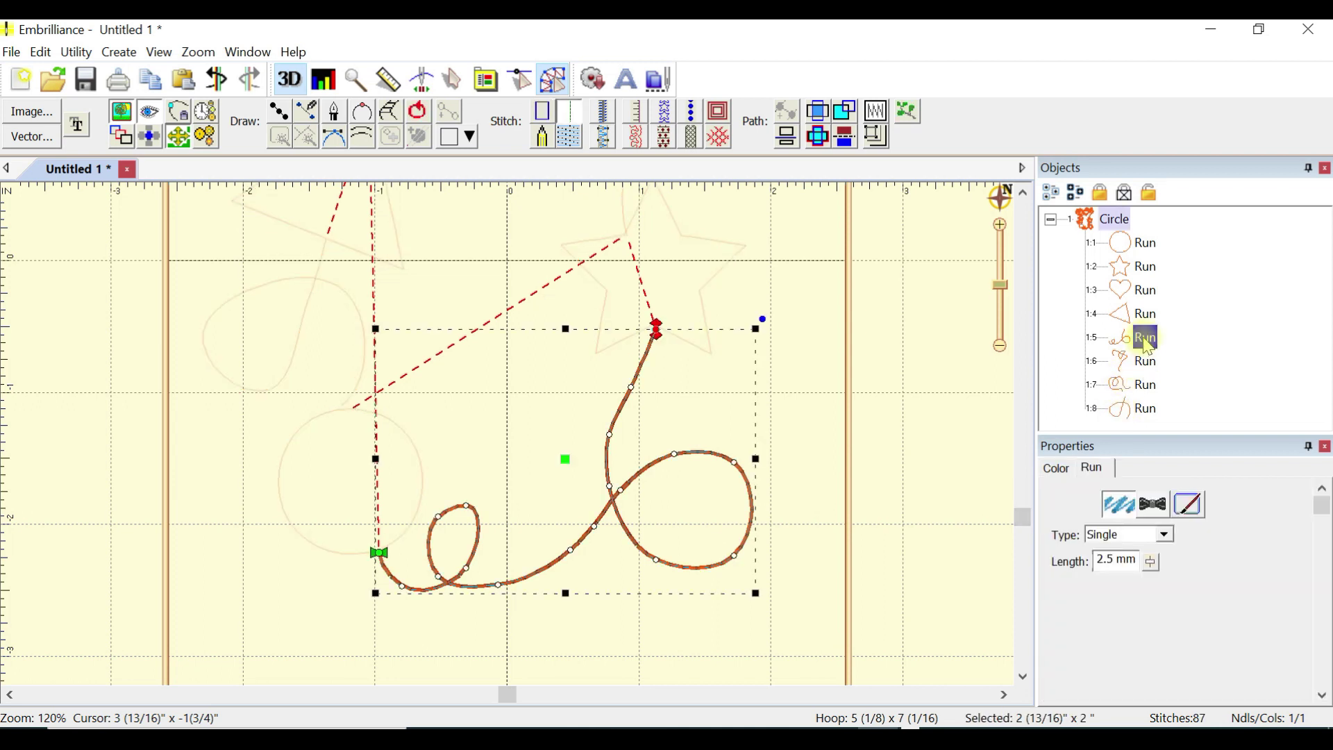
{"action": "left_click", "coordinate": [1114, 347]}
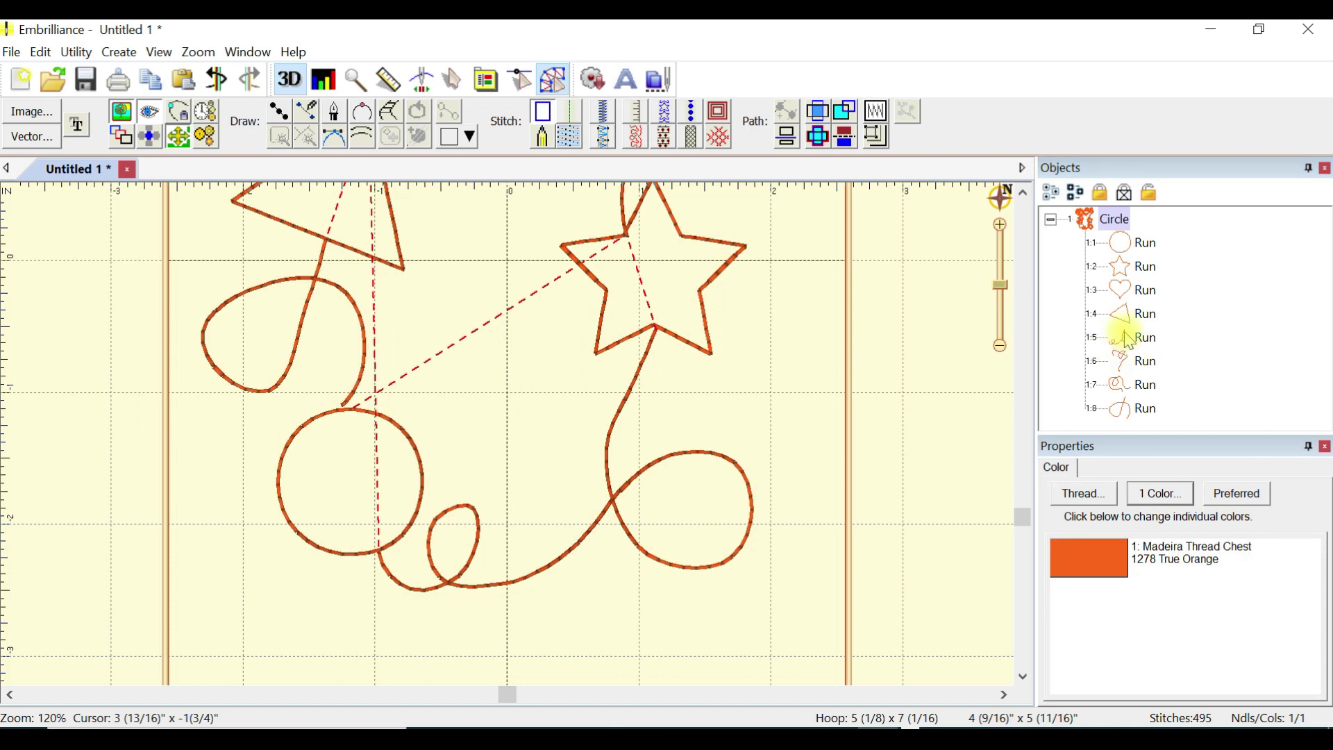
{"action": "left_click", "coordinate": [1130, 339]}
{"action": "left_click_drag", "start_coordinate": [1130, 339], "coordinate": [1120, 242]}
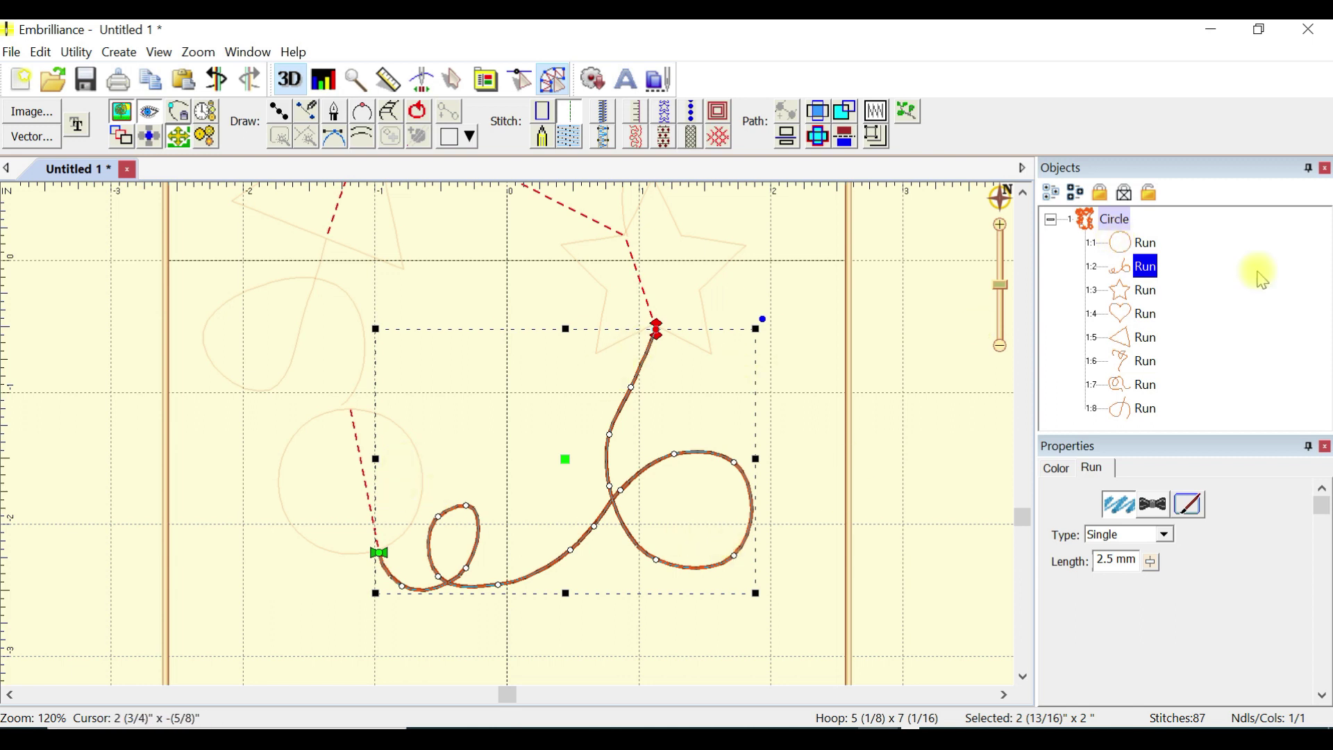
{"action": "left_click", "coordinate": [1146, 362]}
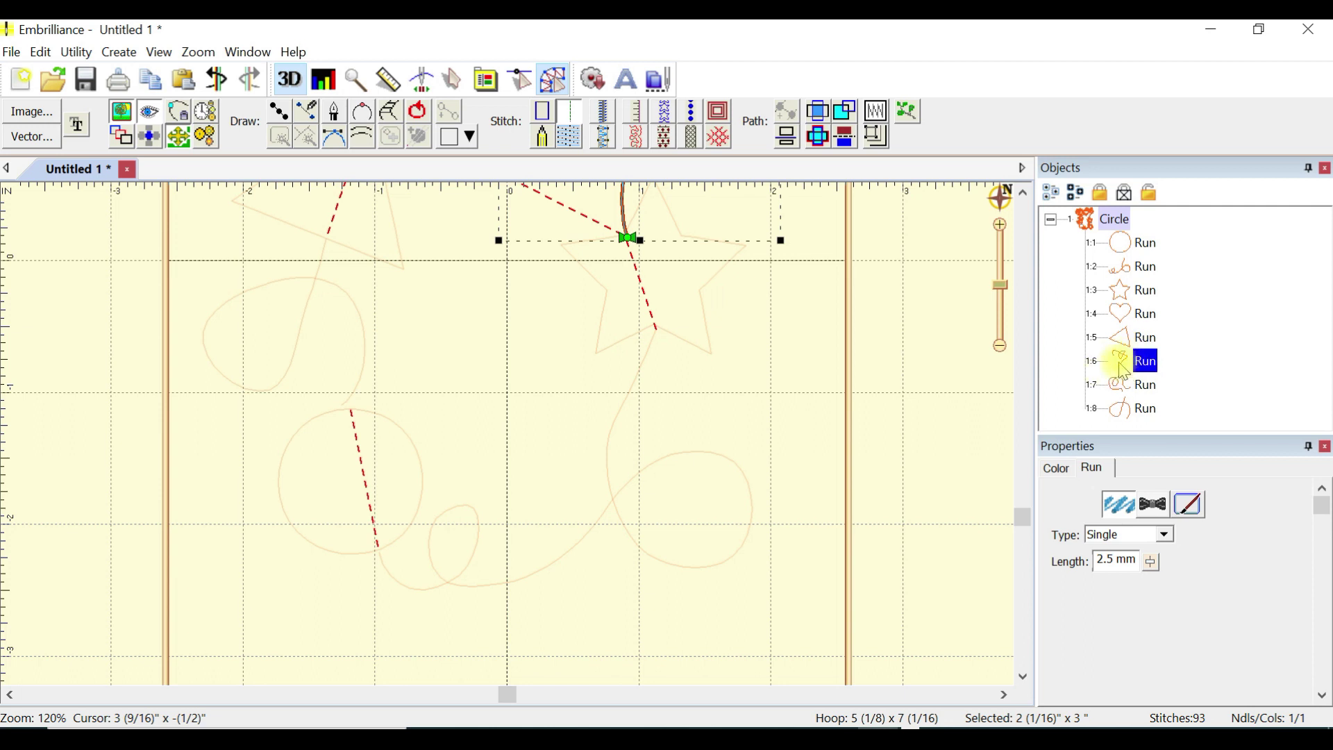
{"action": "left_click_drag", "start_coordinate": [1118, 361], "coordinate": [1115, 297]}
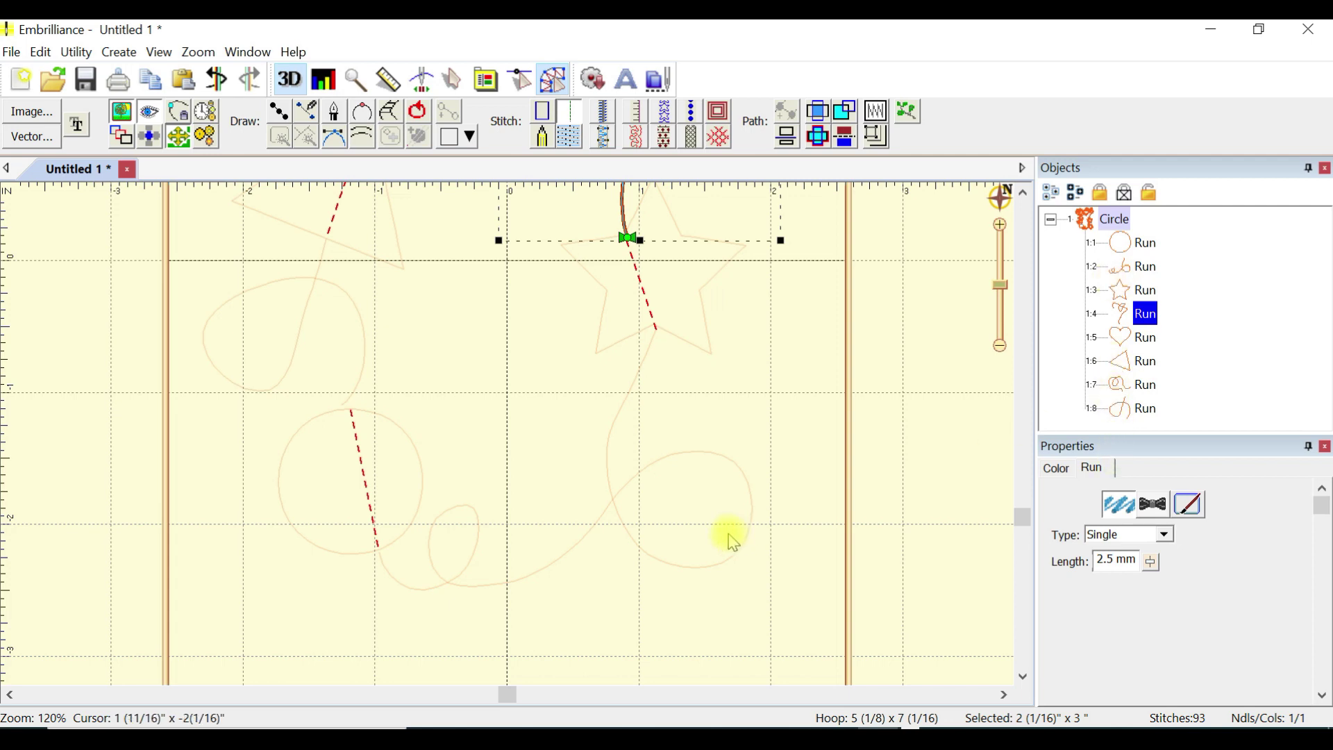
{"action": "scroll", "coordinate": [729, 538], "scroll_direction": "down", "scroll_amount": 2}
{"action": "left_click_drag", "start_coordinate": [1022, 526], "coordinate": [1029, 403]}
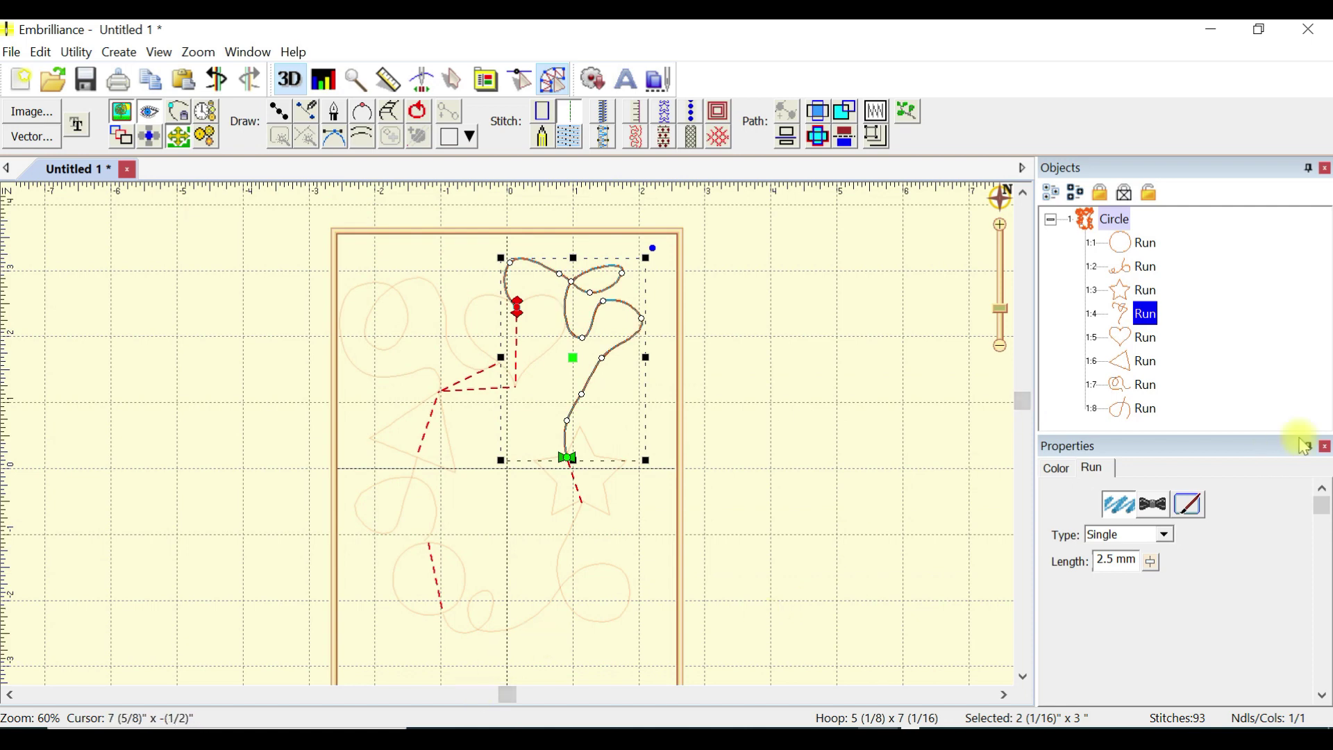
Step: Move the spiral Run row from 1.7 up to 1.6 so it sews before the triangle
{"action": "left_click", "coordinate": [1149, 340]}
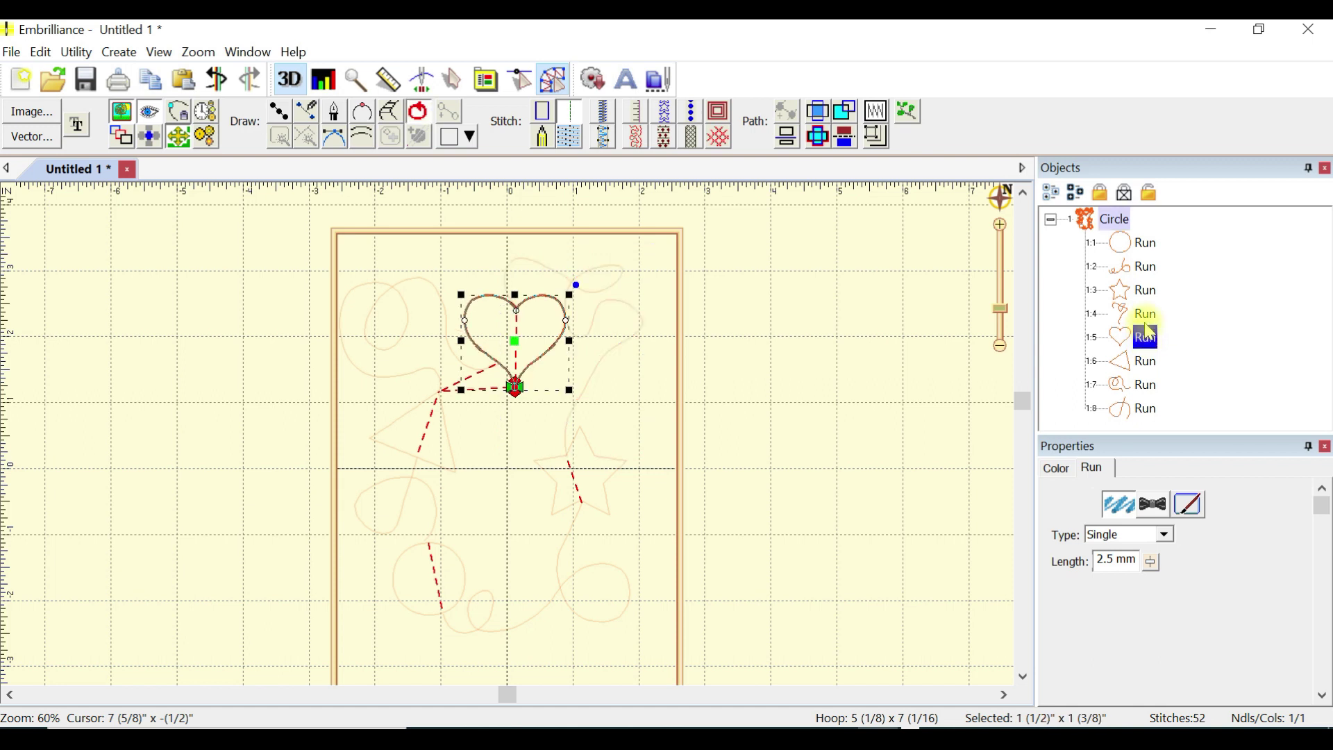
{"action": "left_click", "coordinate": [1152, 389]}
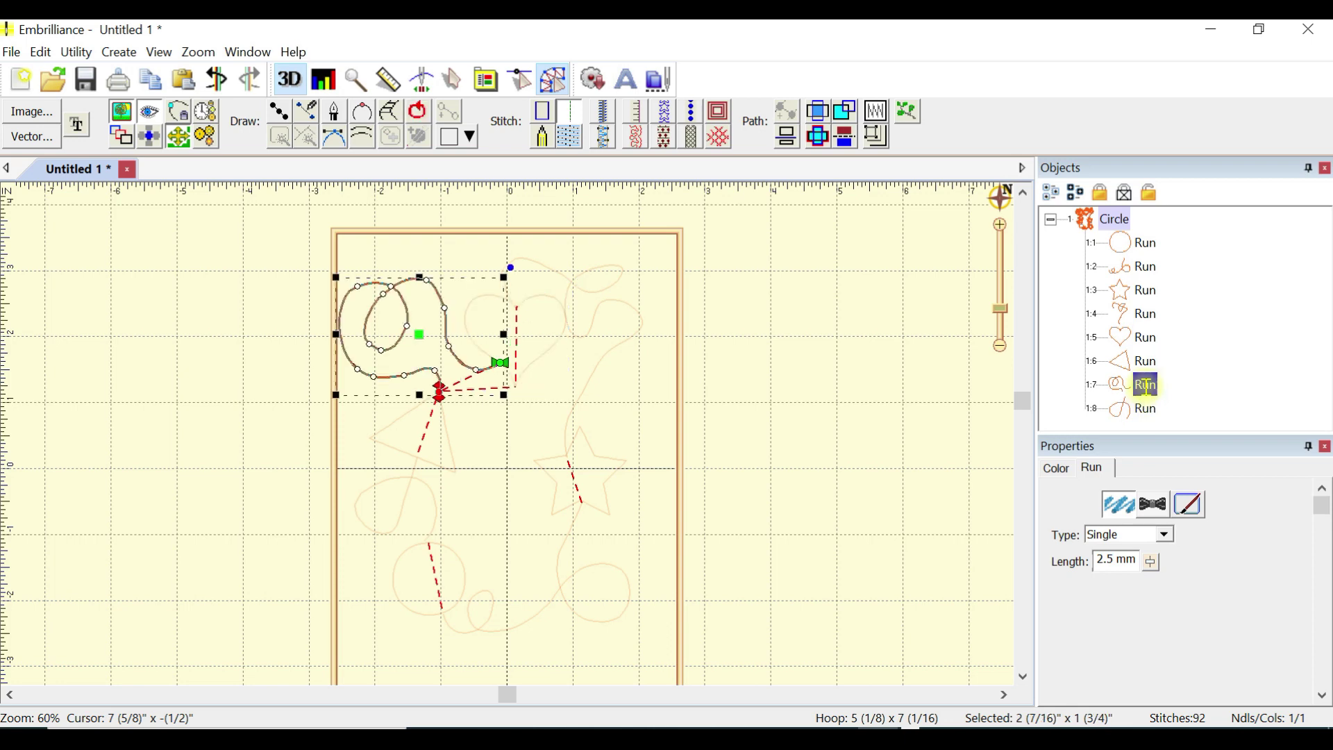
{"action": "left_click", "coordinate": [1147, 386]}
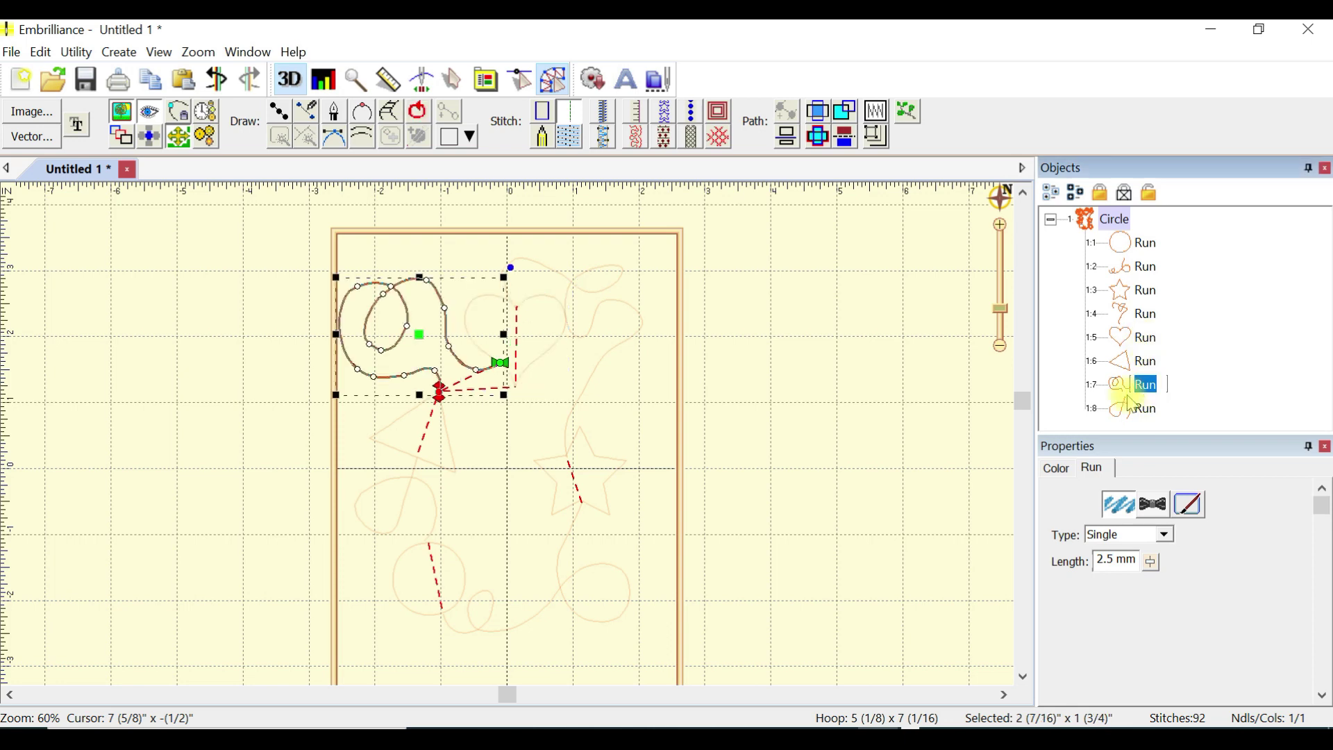
{"action": "key", "text": "Escape"}
{"action": "left_click_drag", "start_coordinate": [1119, 399], "coordinate": [1112, 343]}
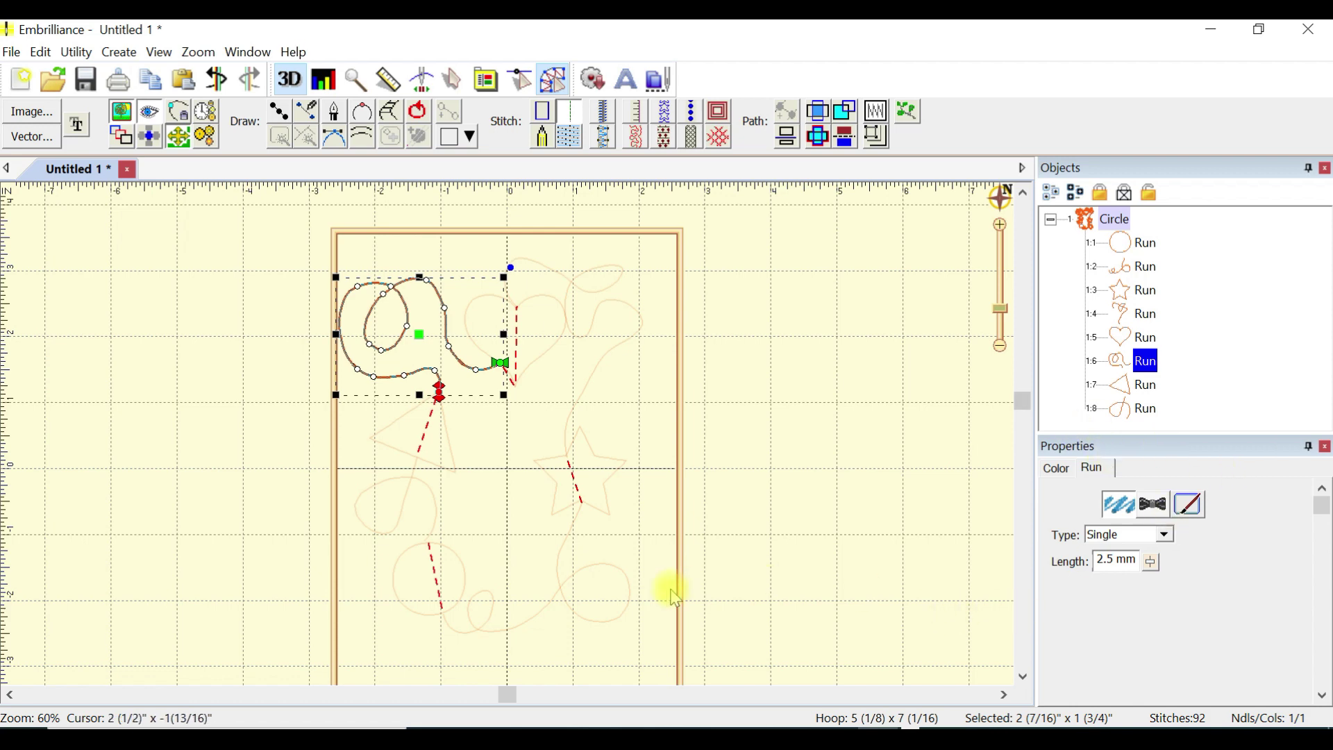
{"action": "left_click", "coordinate": [645, 553]}
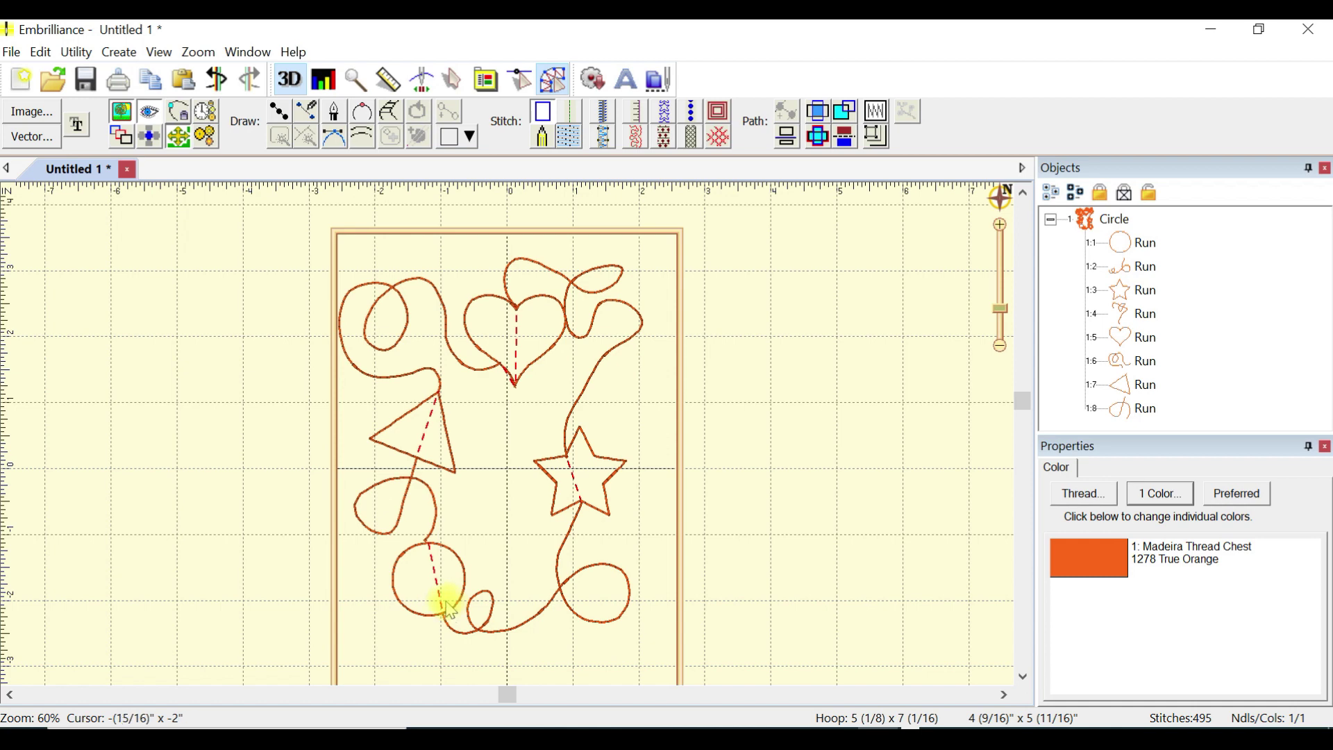
{"action": "left_click", "coordinate": [450, 554]}
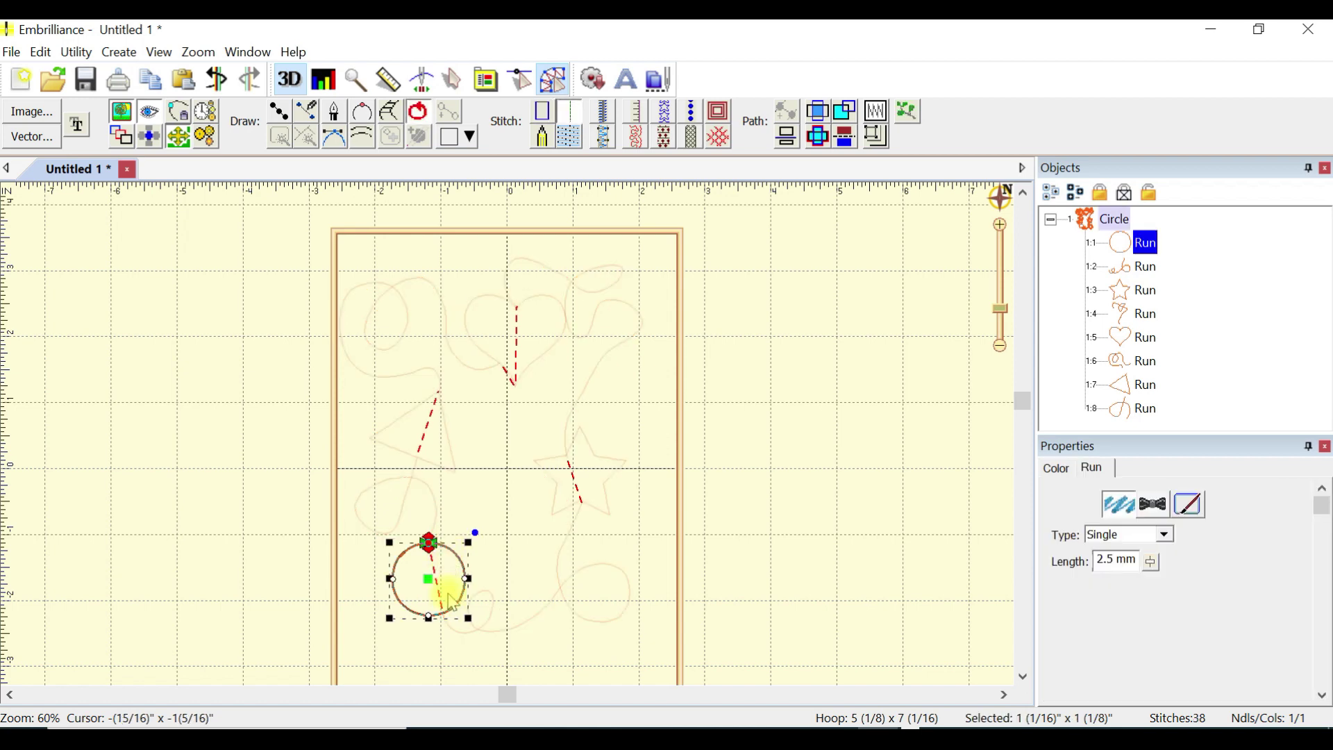
Step: Zoom in and drag the circle's red stop marker down to its bottom node
{"action": "key", "text": "ctrl+plus"}
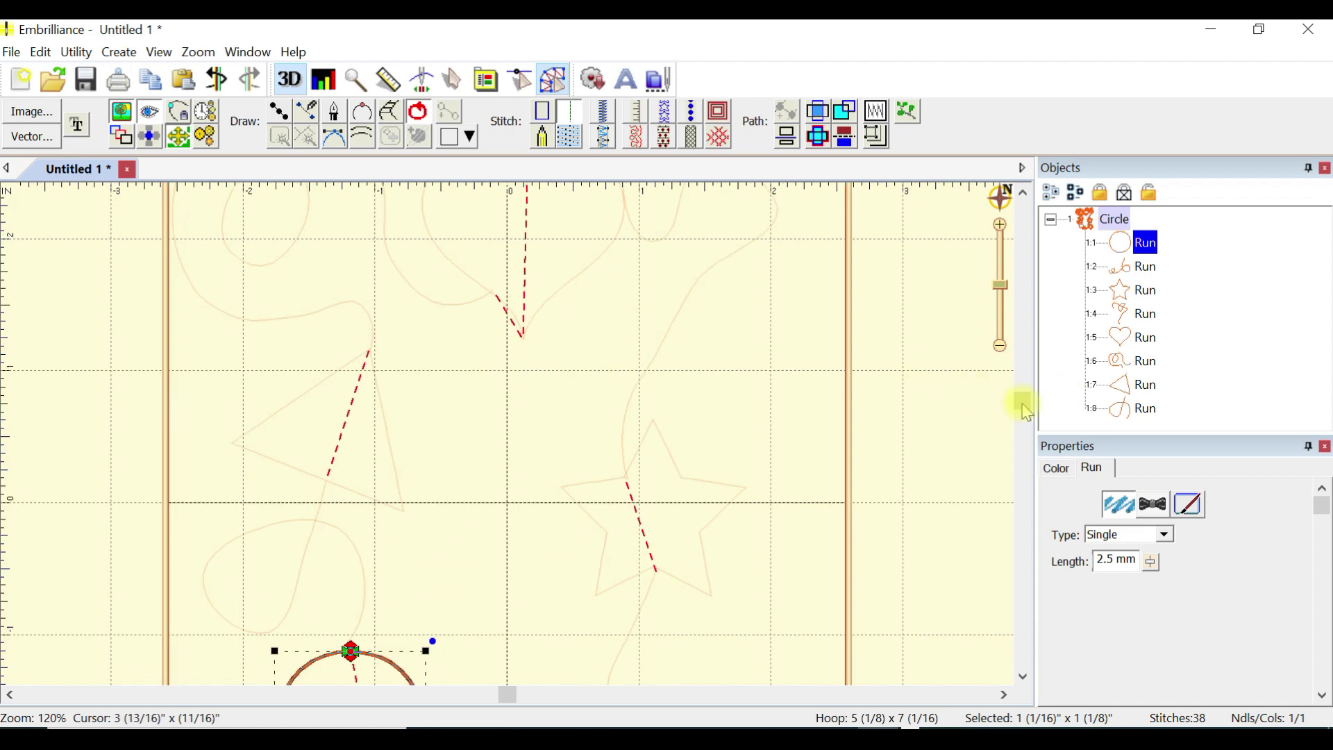
{"action": "left_click_drag", "start_coordinate": [1025, 401], "coordinate": [1025, 496]}
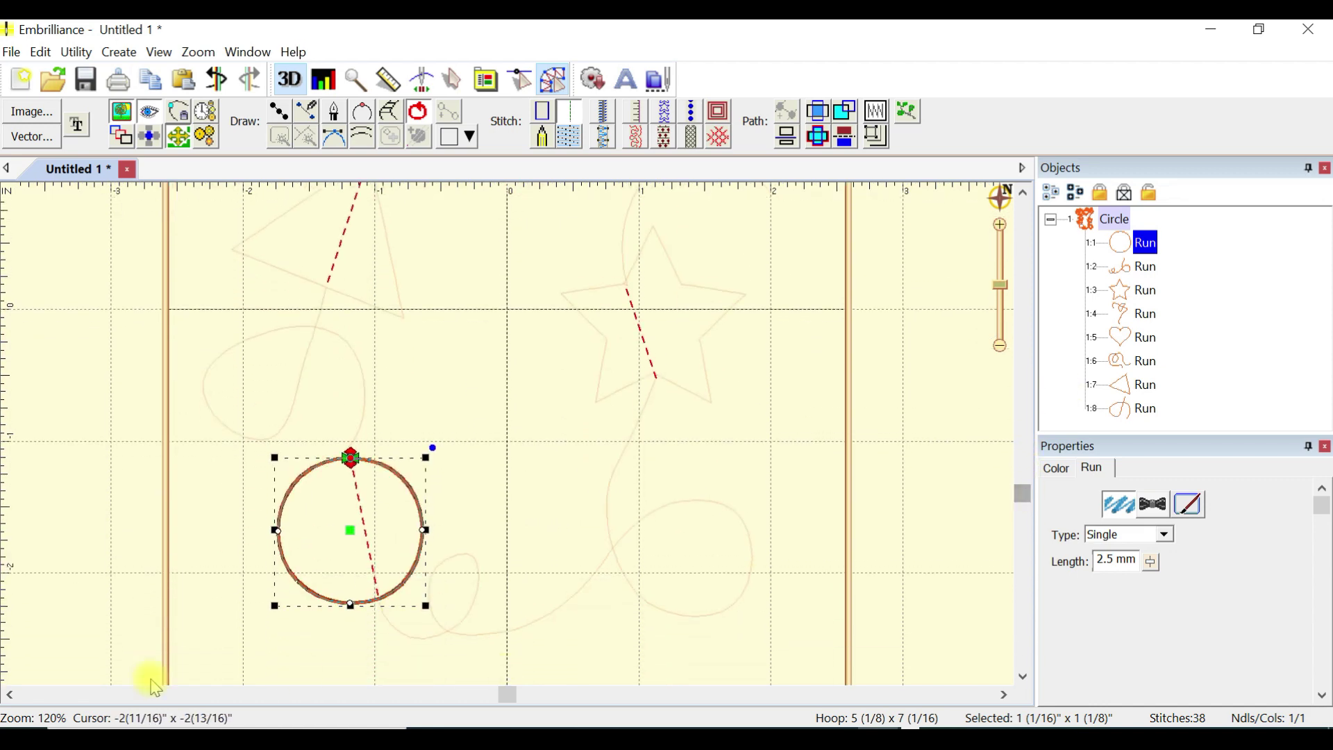
{"action": "left_click", "coordinate": [358, 461]}
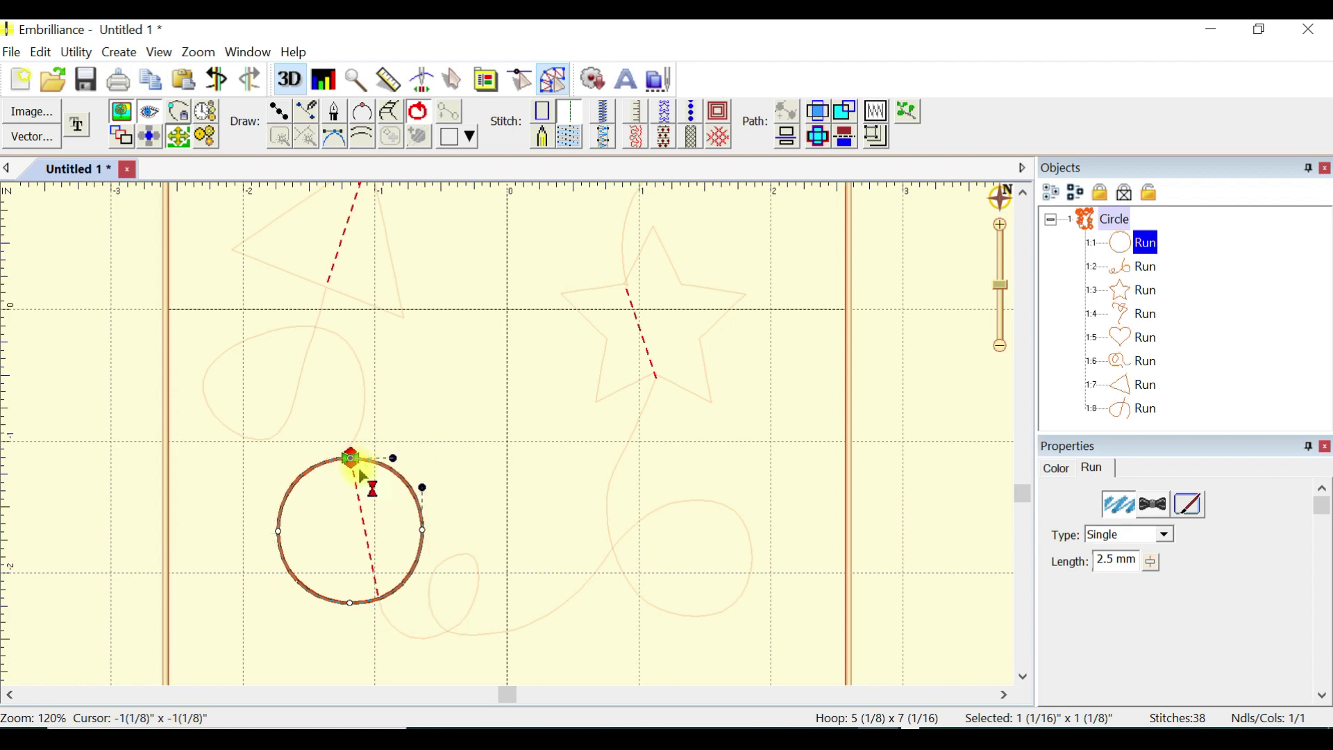
{"action": "left_click", "coordinate": [364, 451]}
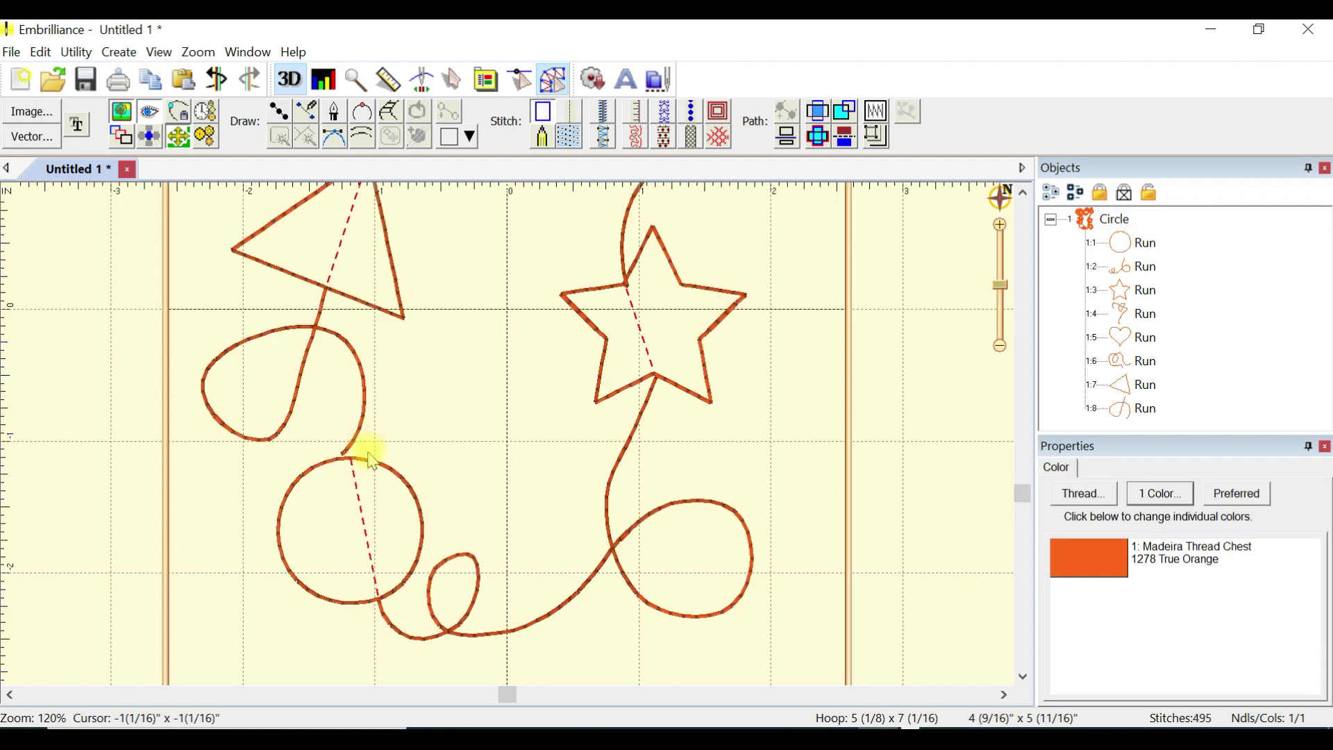
{"action": "left_click", "coordinate": [370, 462]}
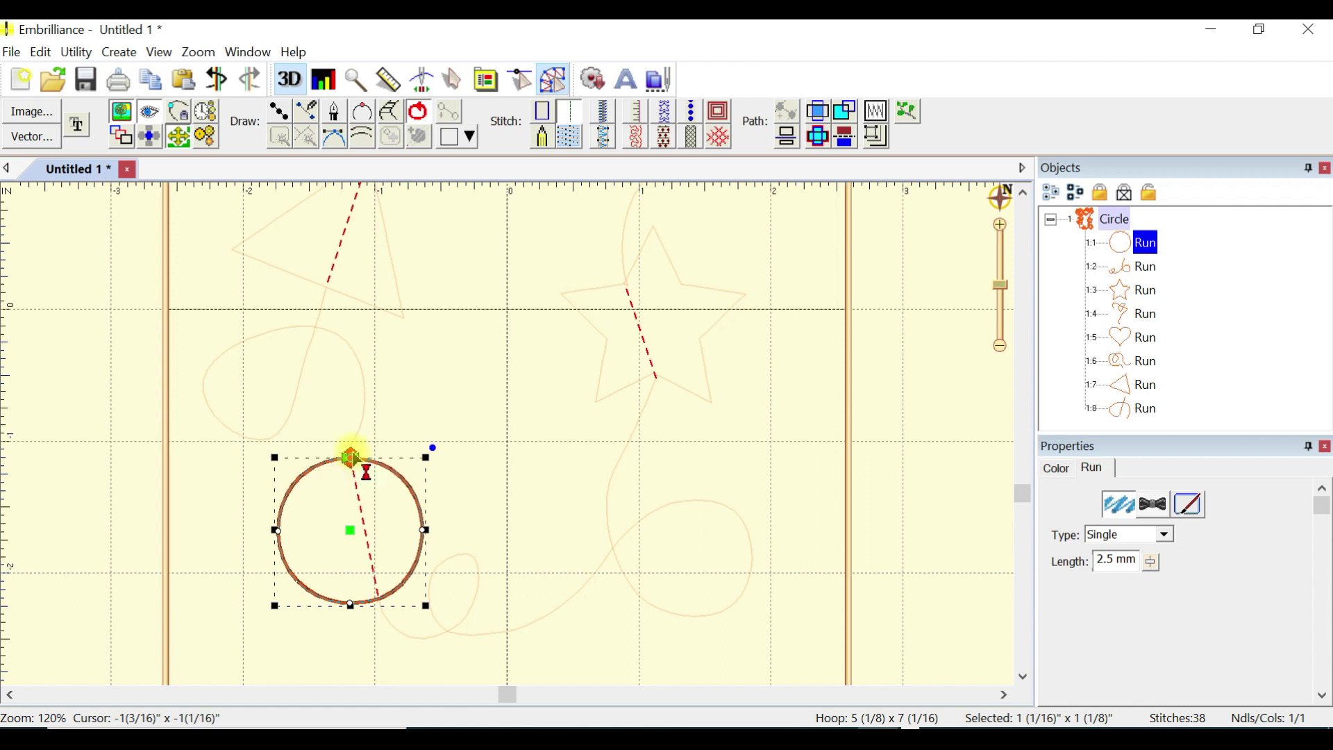
{"action": "mouse_move", "coordinate": [352, 457]}
{"action": "left_mouse_down"}
{"action": "mouse_move", "coordinate": [396, 535]}
{"action": "mouse_move", "coordinate": [405, 595]}
{"action": "mouse_move", "coordinate": [380, 610]}
{"action": "left_mouse_up"}
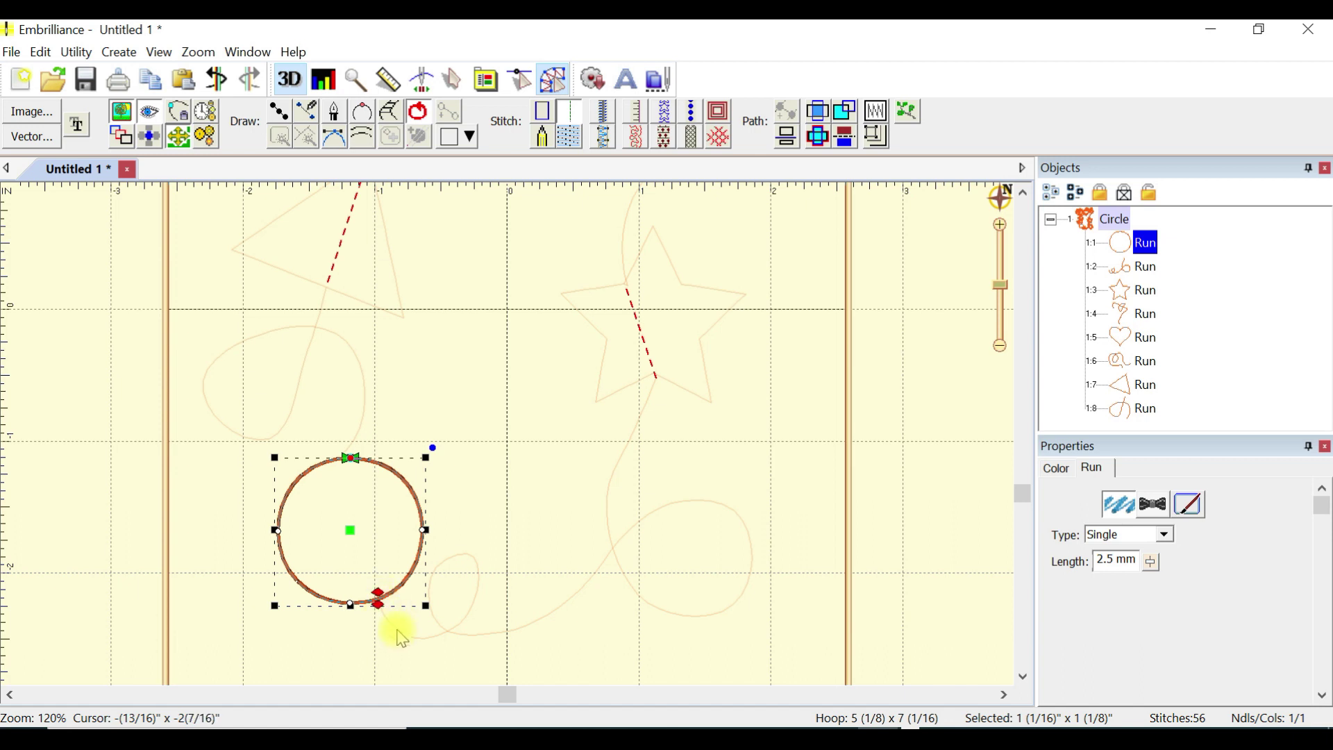
Step: Nudge the looping line's green start marker to meet the circle's new end point
{"action": "left_click", "coordinate": [398, 632]}
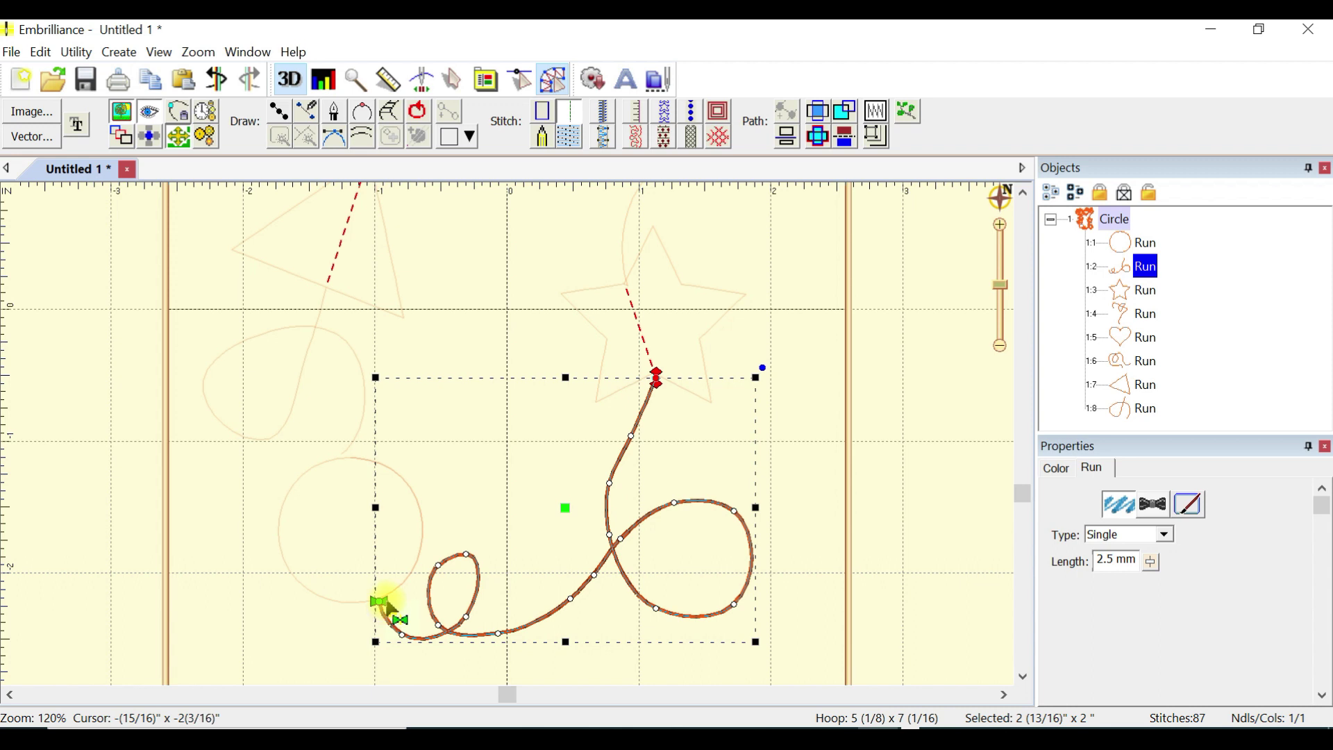
{"action": "left_click_drag", "start_coordinate": [387, 606], "coordinate": [396, 597]}
{"action": "left_click", "coordinate": [345, 642]}
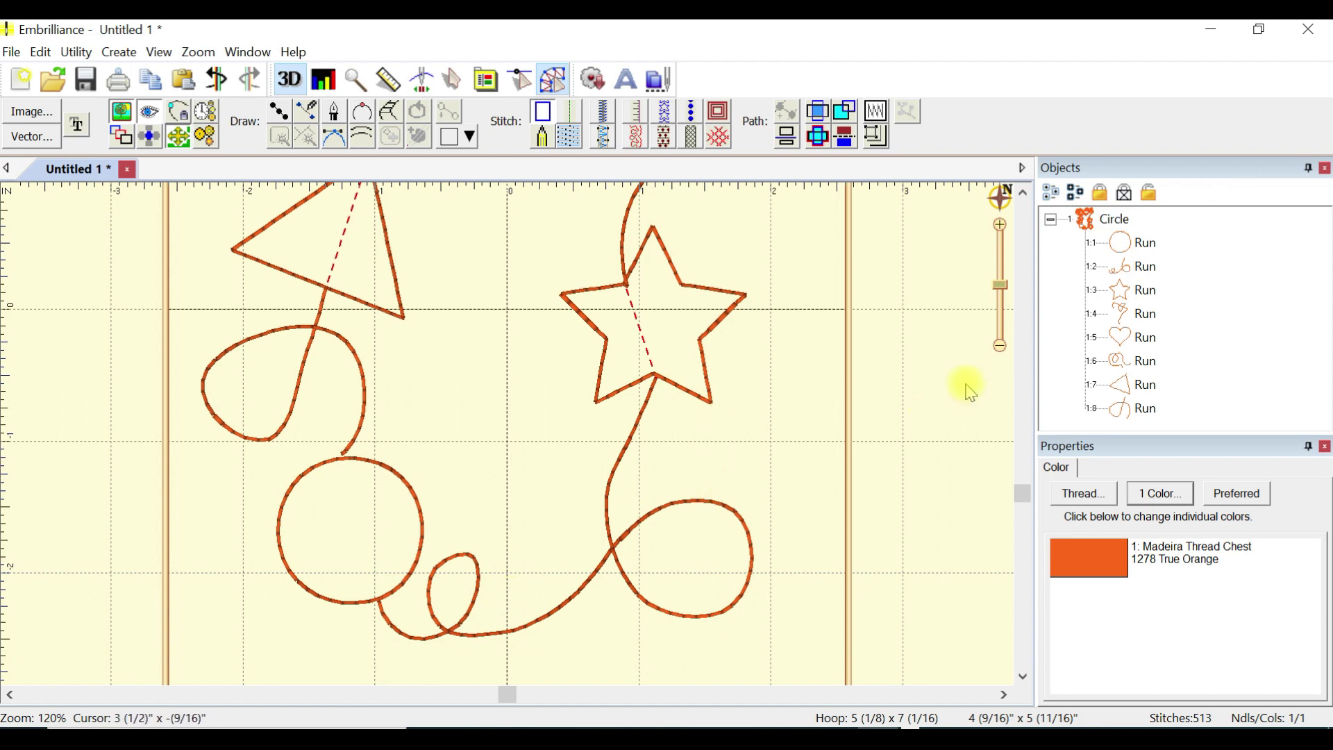
Step: Drag the star's green start marker along its outline to the bottom point where the curly line arrives
{"action": "left_click_drag", "start_coordinate": [1023, 493], "coordinate": [972, 425]}
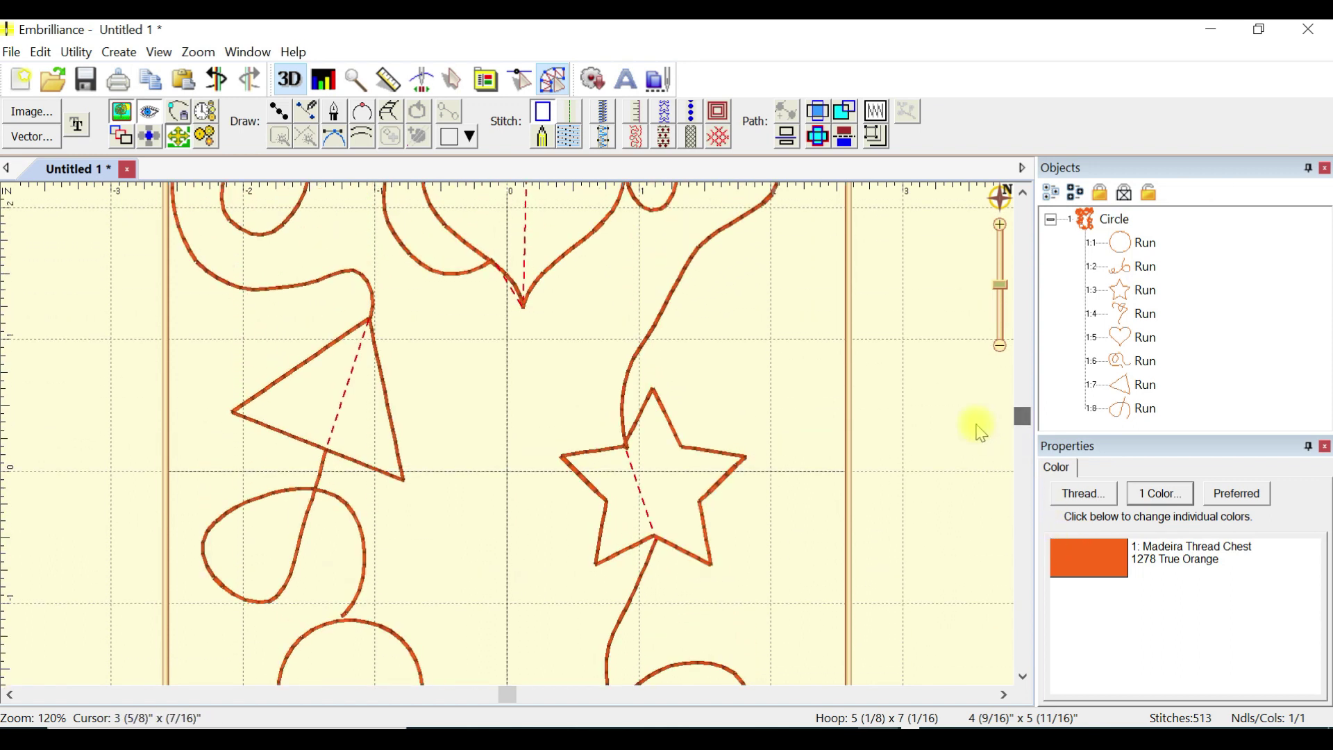
{"action": "left_click", "coordinate": [734, 460]}
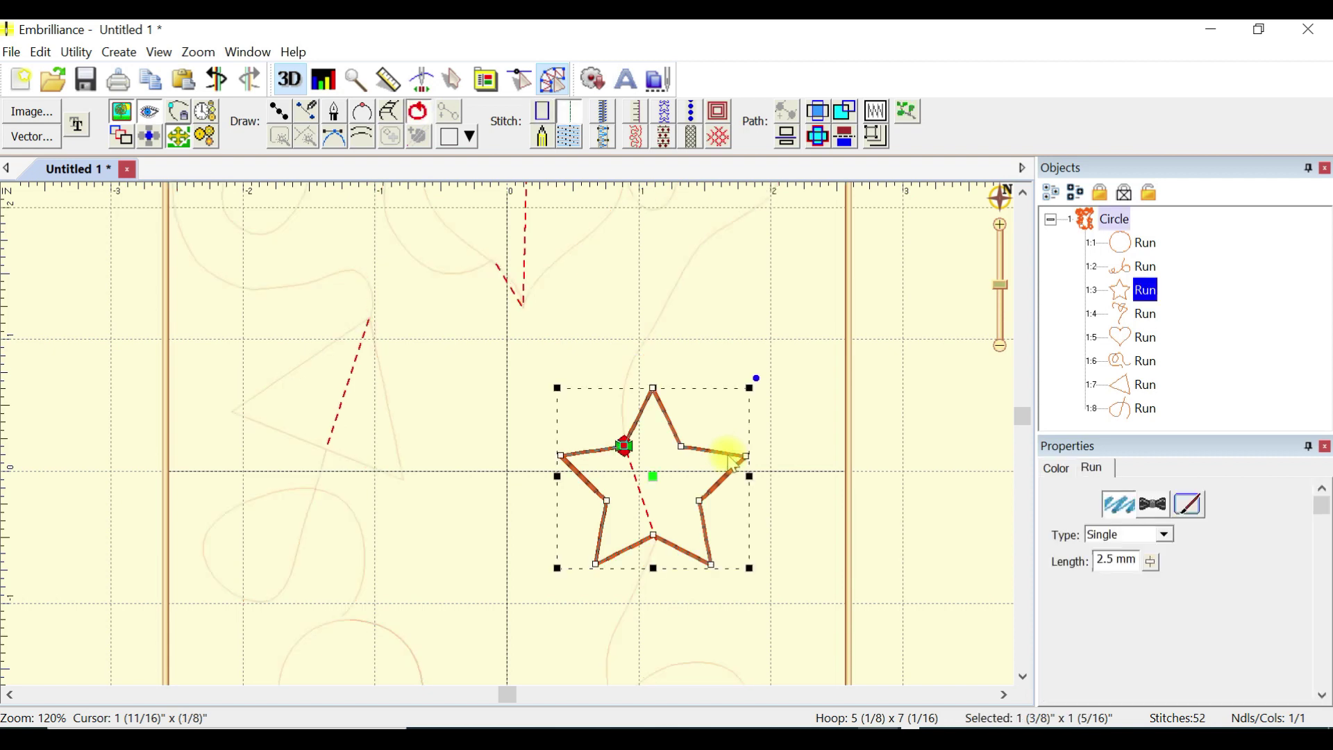
{"action": "left_click", "coordinate": [612, 643]}
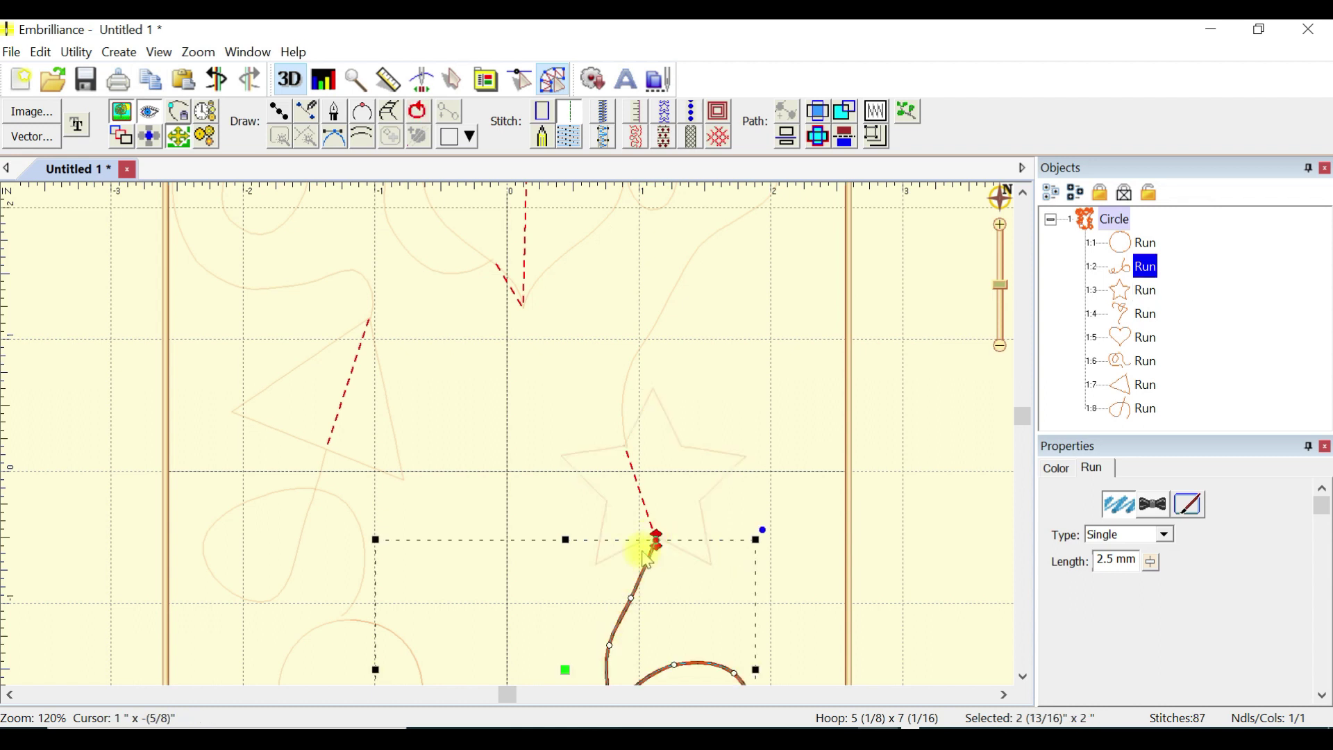
{"action": "left_click", "coordinate": [682, 447]}
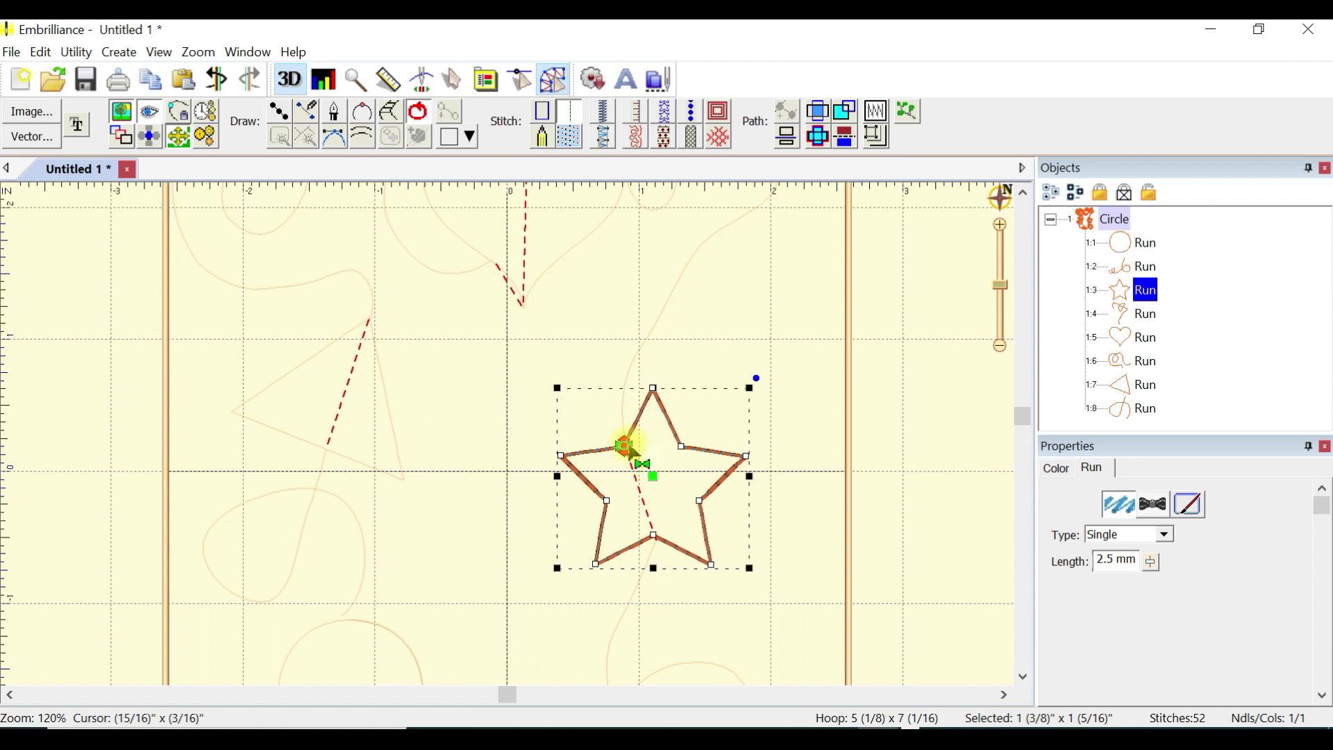
{"action": "mouse_move", "coordinate": [631, 448]}
{"action": "left_mouse_down"}
{"action": "mouse_move", "coordinate": [583, 506]}
{"action": "mouse_move", "coordinate": [590, 595]}
{"action": "mouse_move", "coordinate": [595, 559]}
{"action": "mouse_move", "coordinate": [661, 552]}
{"action": "left_mouse_up"}
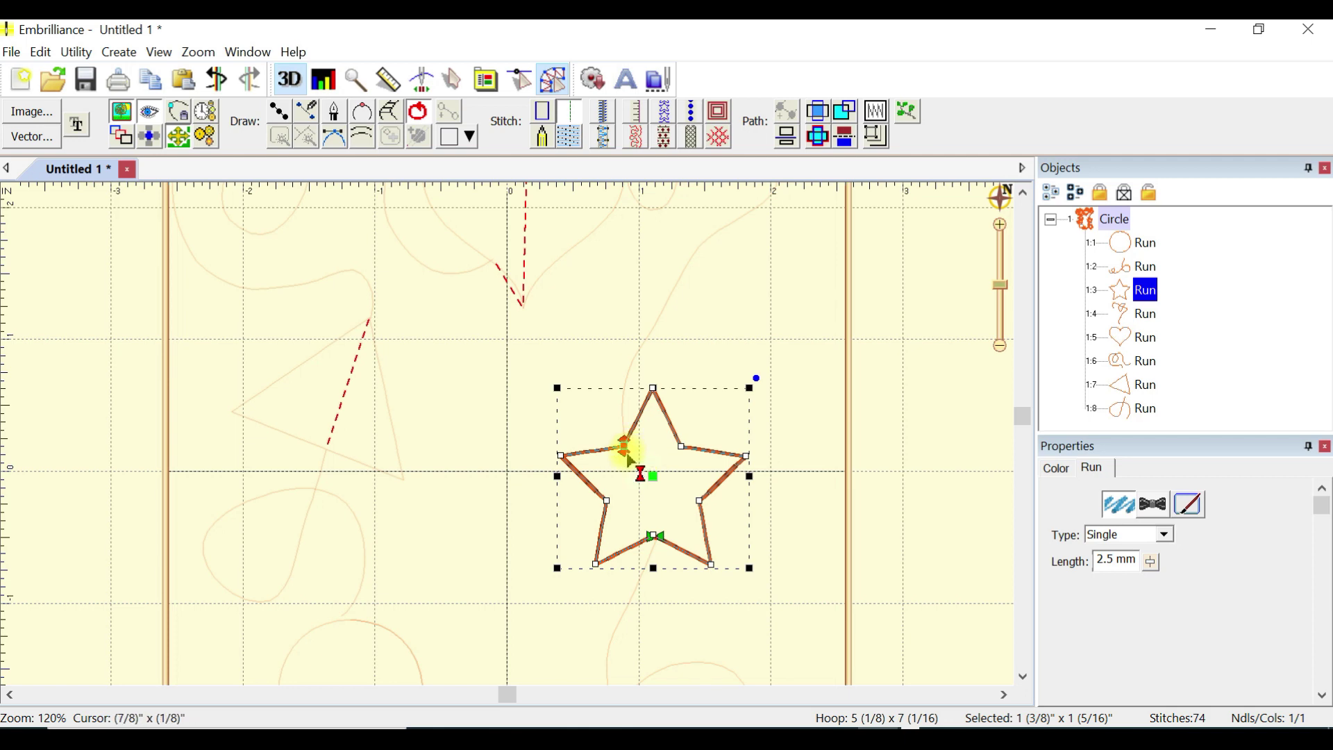
{"action": "left_click", "coordinate": [628, 415]}
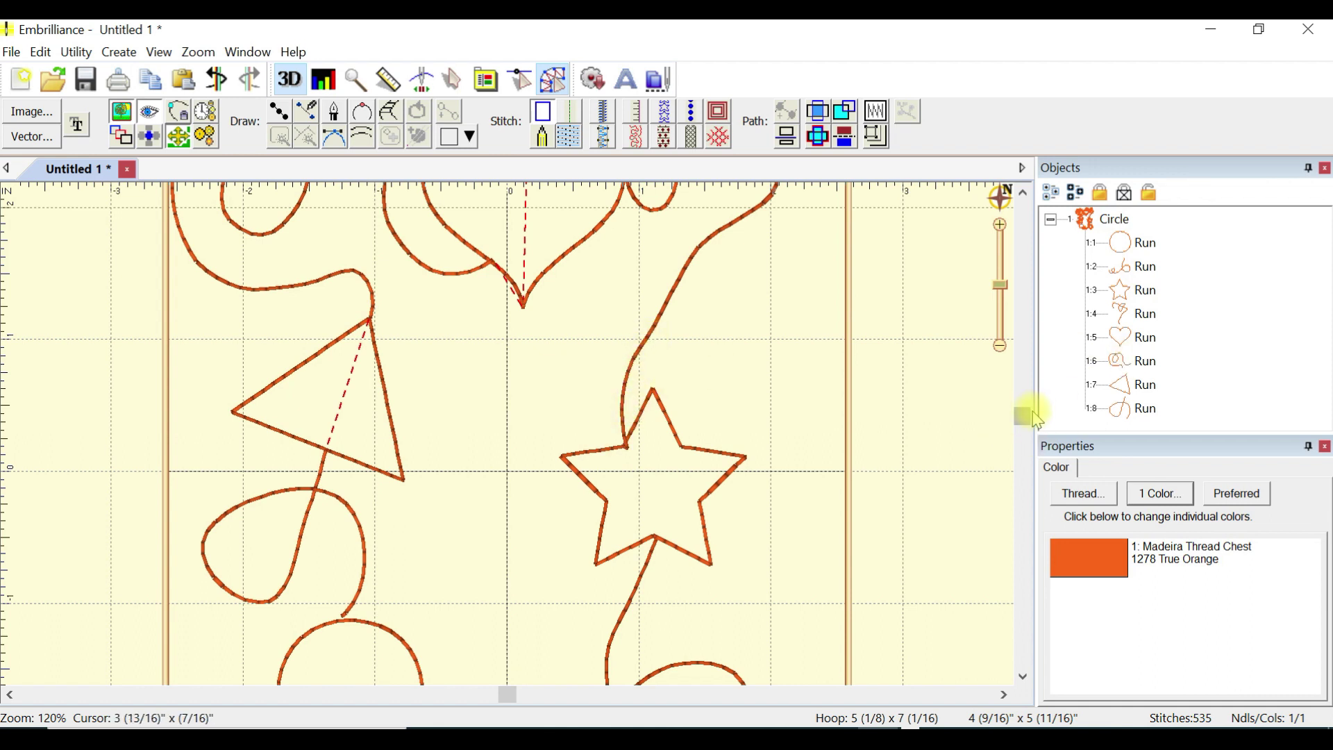
Step: Move the heart's green start marker to its top dip and the red stop marker near the tip
{"action": "left_click_drag", "start_coordinate": [1022, 414], "coordinate": [1022, 336]}
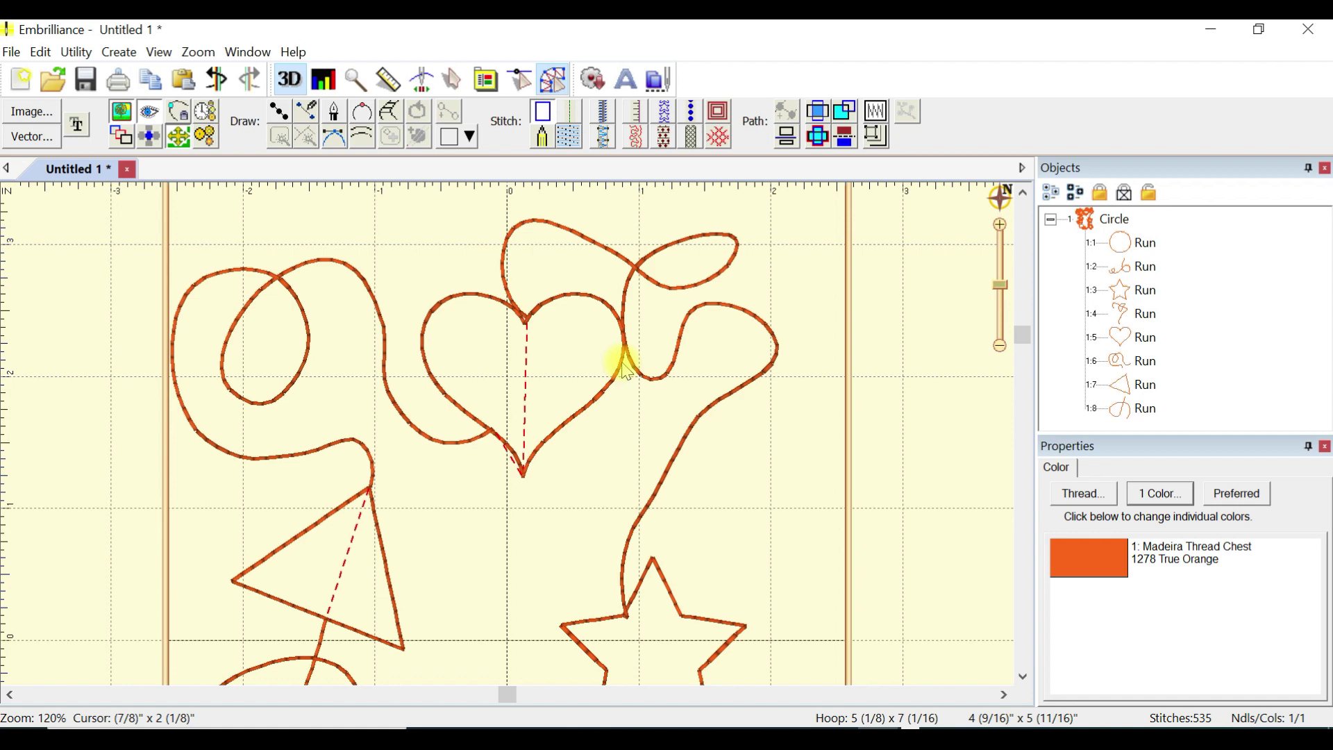
{"action": "left_click", "coordinate": [611, 397]}
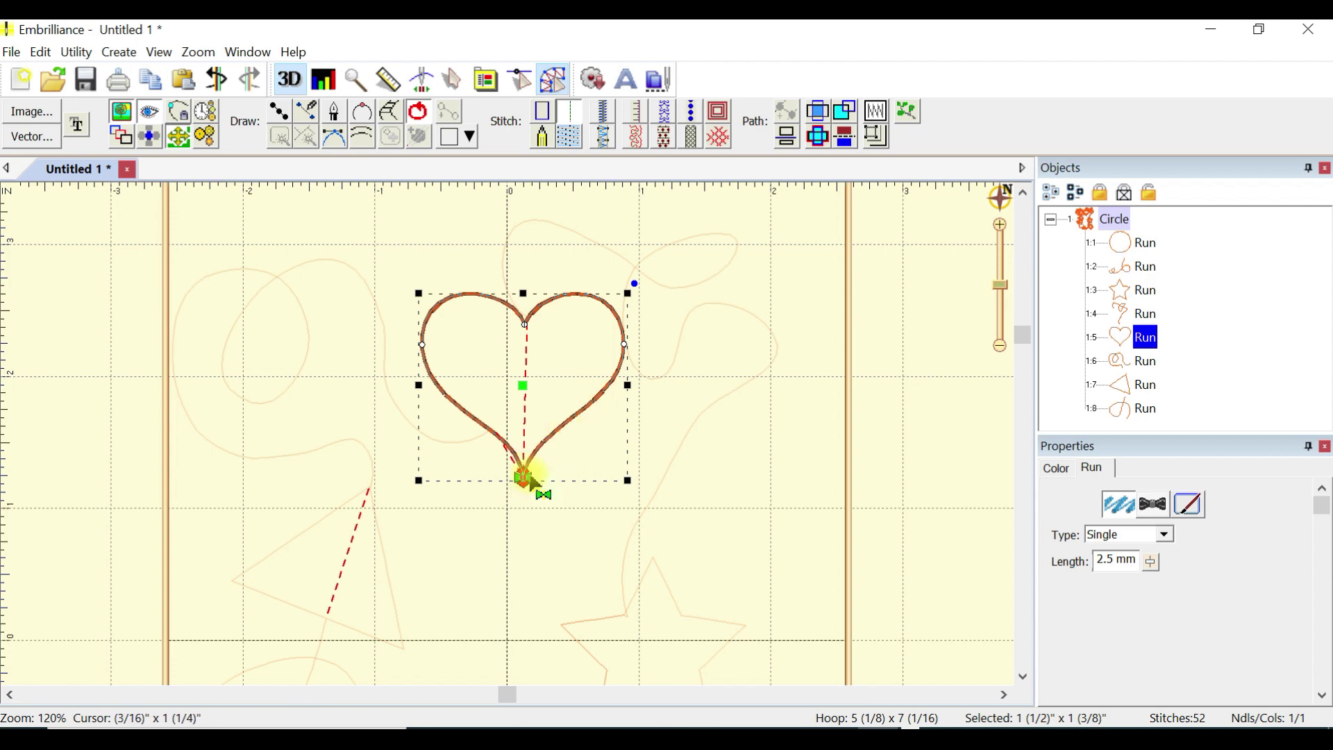
{"action": "mouse_move", "coordinate": [532, 478]}
{"action": "left_mouse_down"}
{"action": "mouse_move", "coordinate": [554, 436]}
{"action": "mouse_move", "coordinate": [616, 378]}
{"action": "mouse_move", "coordinate": [629, 335]}
{"action": "mouse_move", "coordinate": [548, 303]}
{"action": "mouse_move", "coordinate": [520, 314]}
{"action": "mouse_move", "coordinate": [530, 319]}
{"action": "left_mouse_up"}
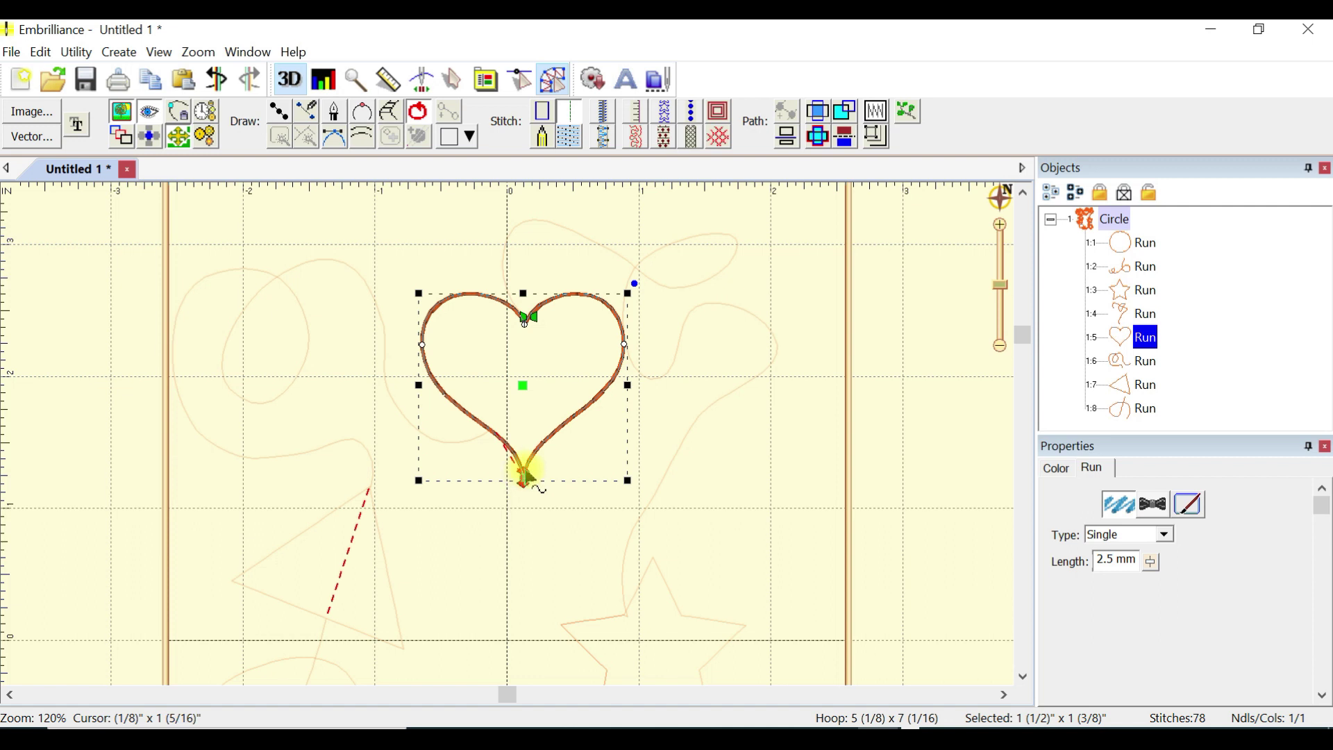
{"action": "mouse_move", "coordinate": [526, 479]}
{"action": "left_mouse_down"}
{"action": "mouse_move", "coordinate": [532, 494]}
{"action": "mouse_move", "coordinate": [492, 438]}
{"action": "left_mouse_up"}
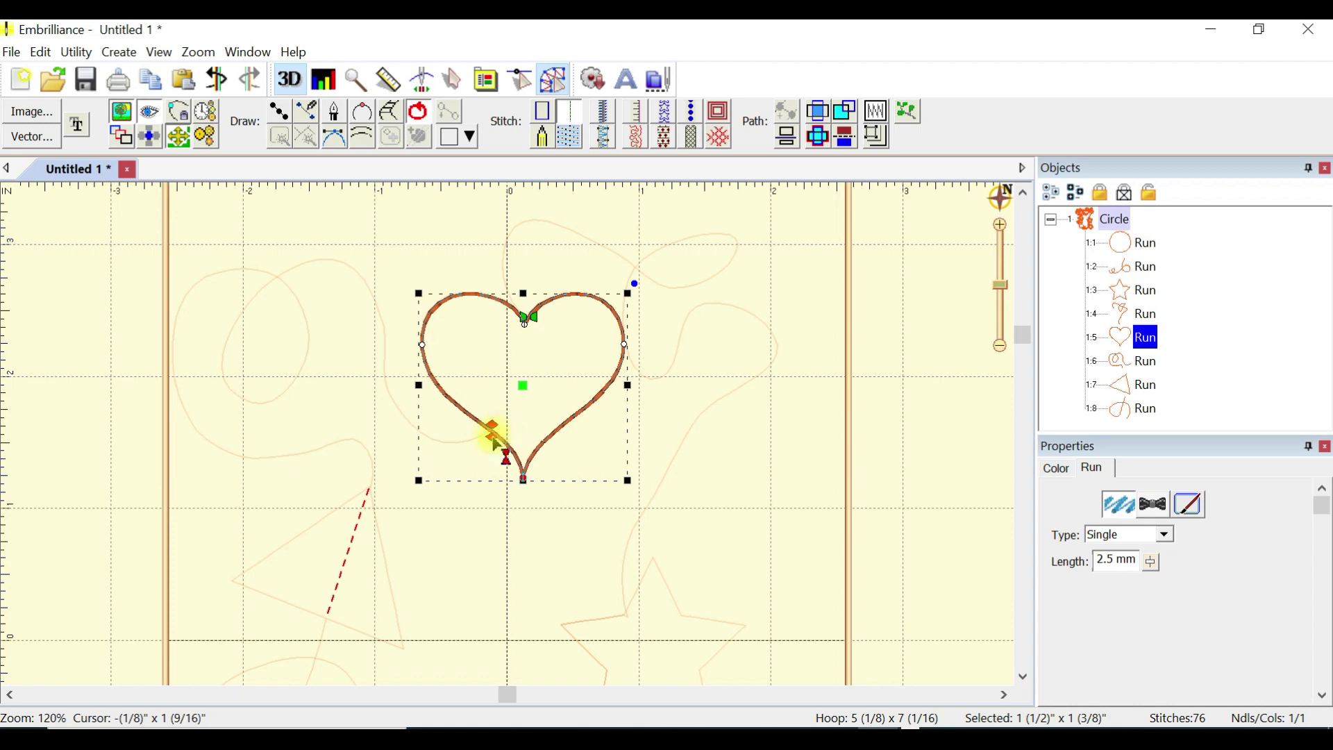
{"action": "left_click", "coordinate": [497, 527]}
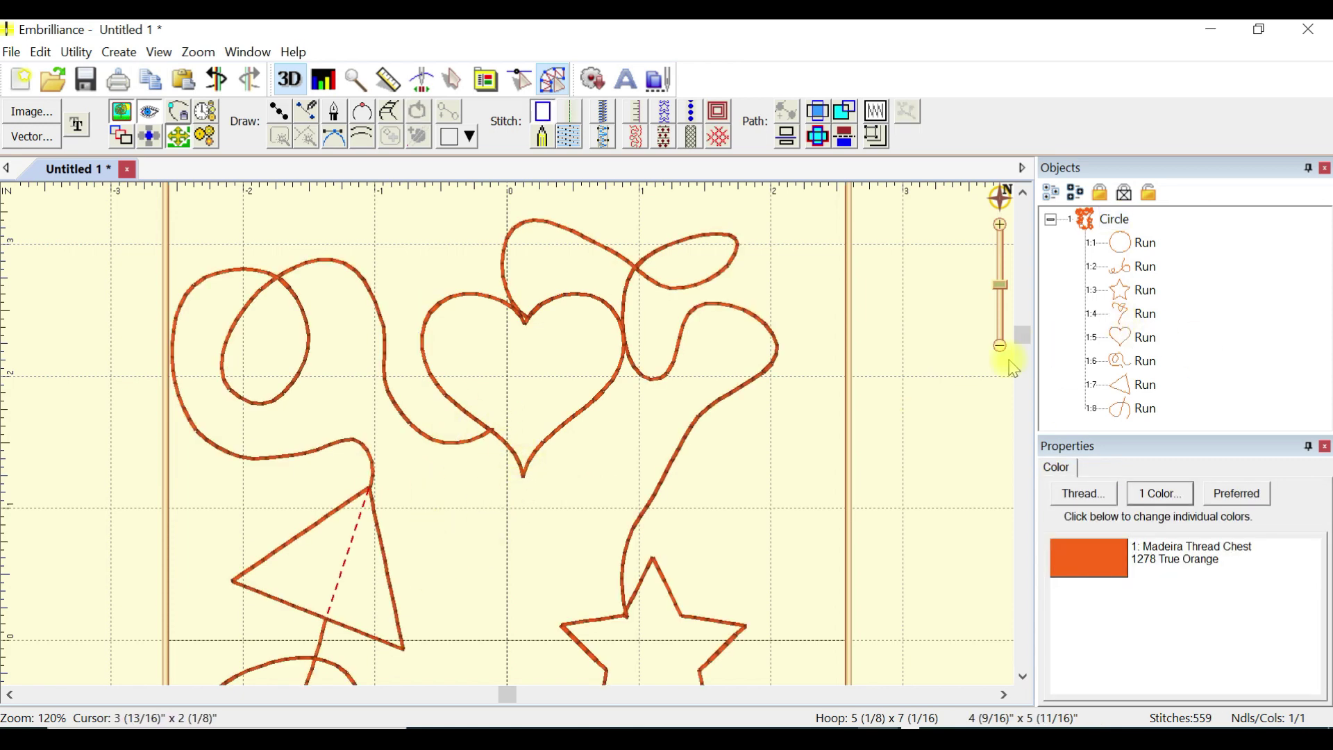
Step: Drag the triangle's start/end point down onto its bottom edge where the connecting line meets it
{"action": "left_click_drag", "start_coordinate": [1024, 340], "coordinate": [1008, 416]}
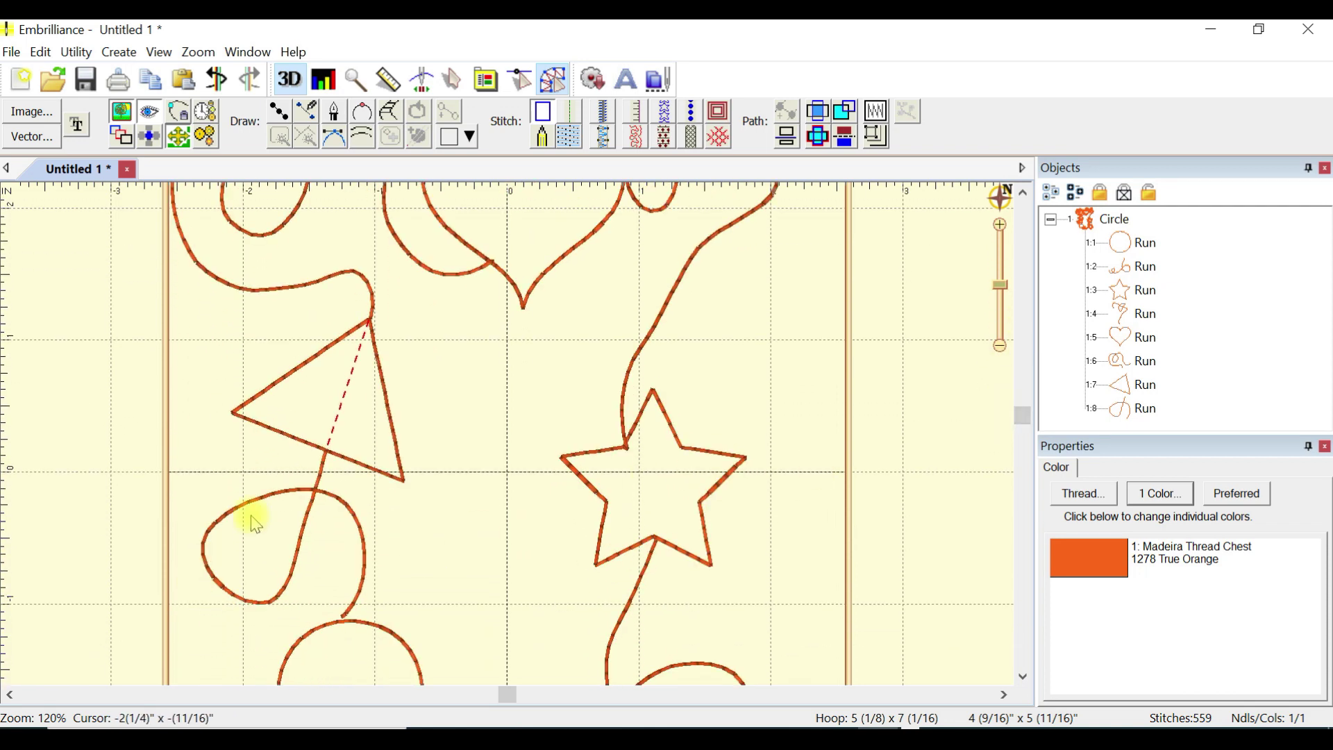
{"action": "left_click", "coordinate": [330, 355]}
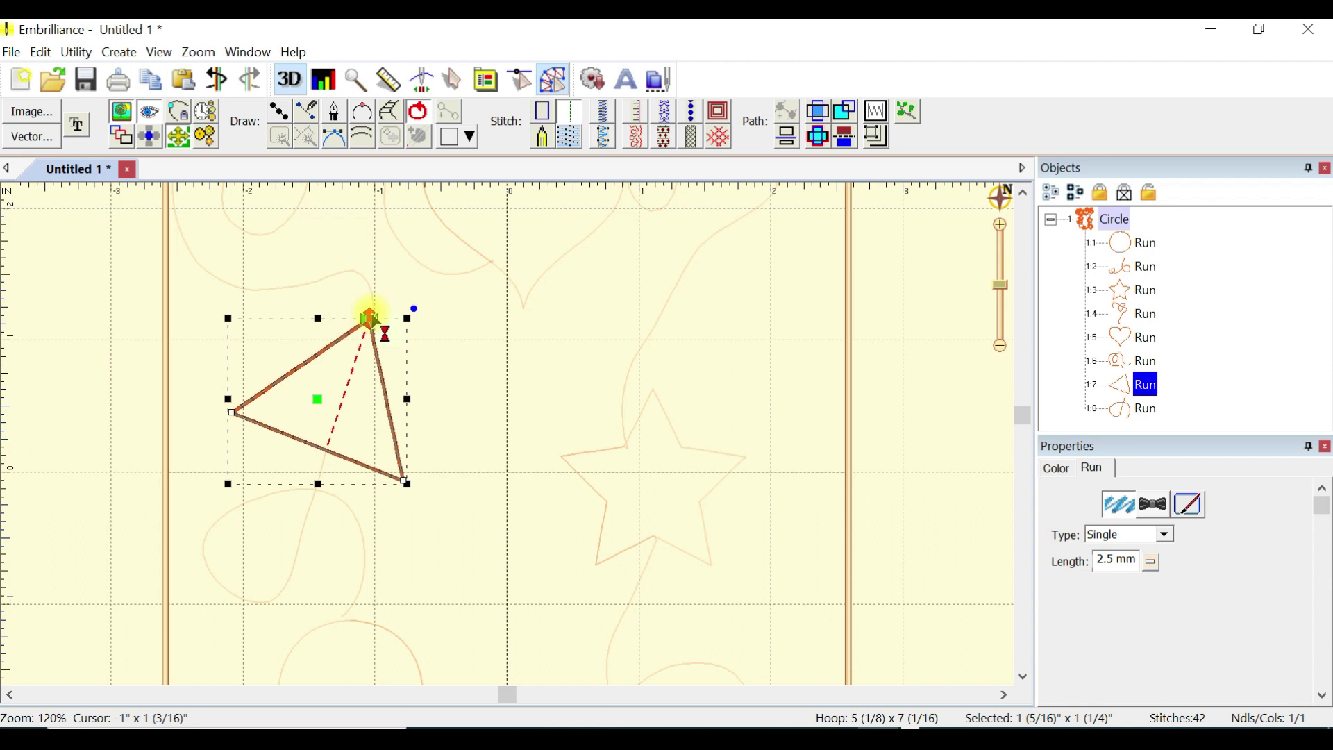
{"action": "left_click_drag", "start_coordinate": [372, 318], "coordinate": [416, 393]}
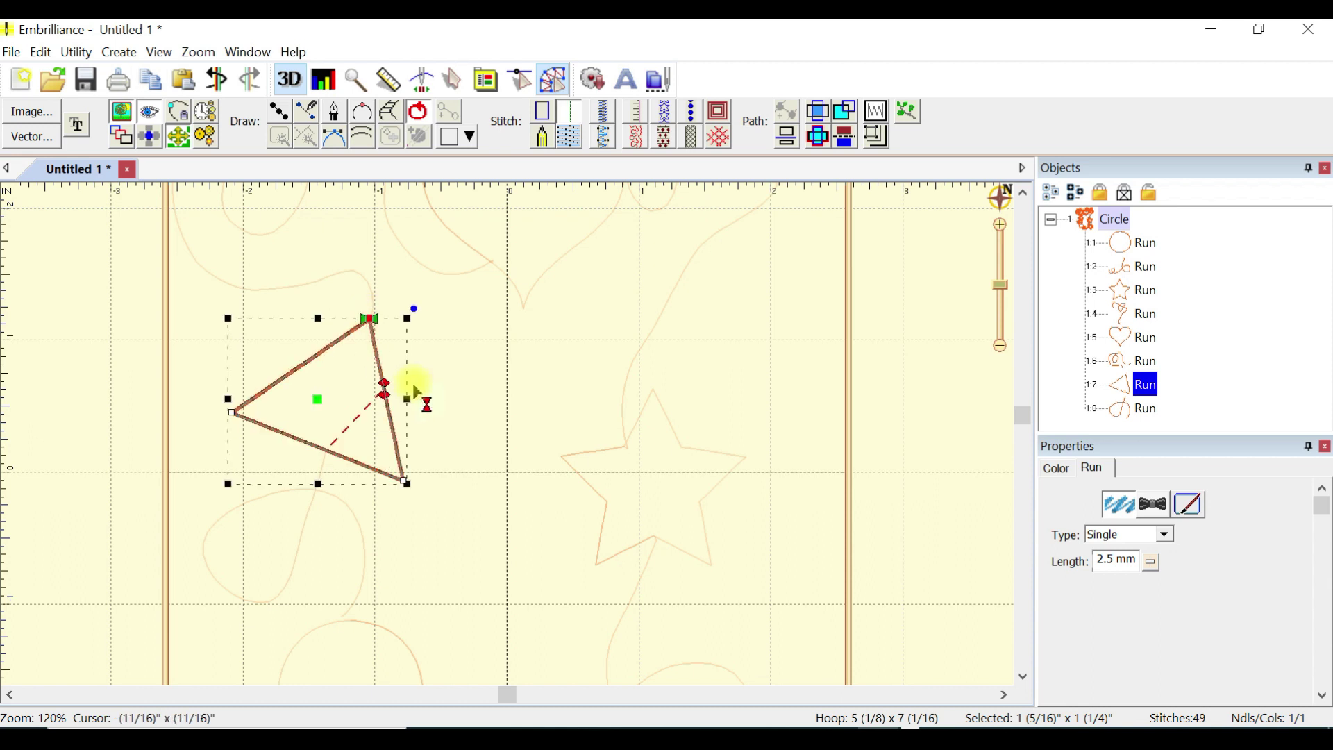
{"action": "left_click", "coordinate": [377, 300]}
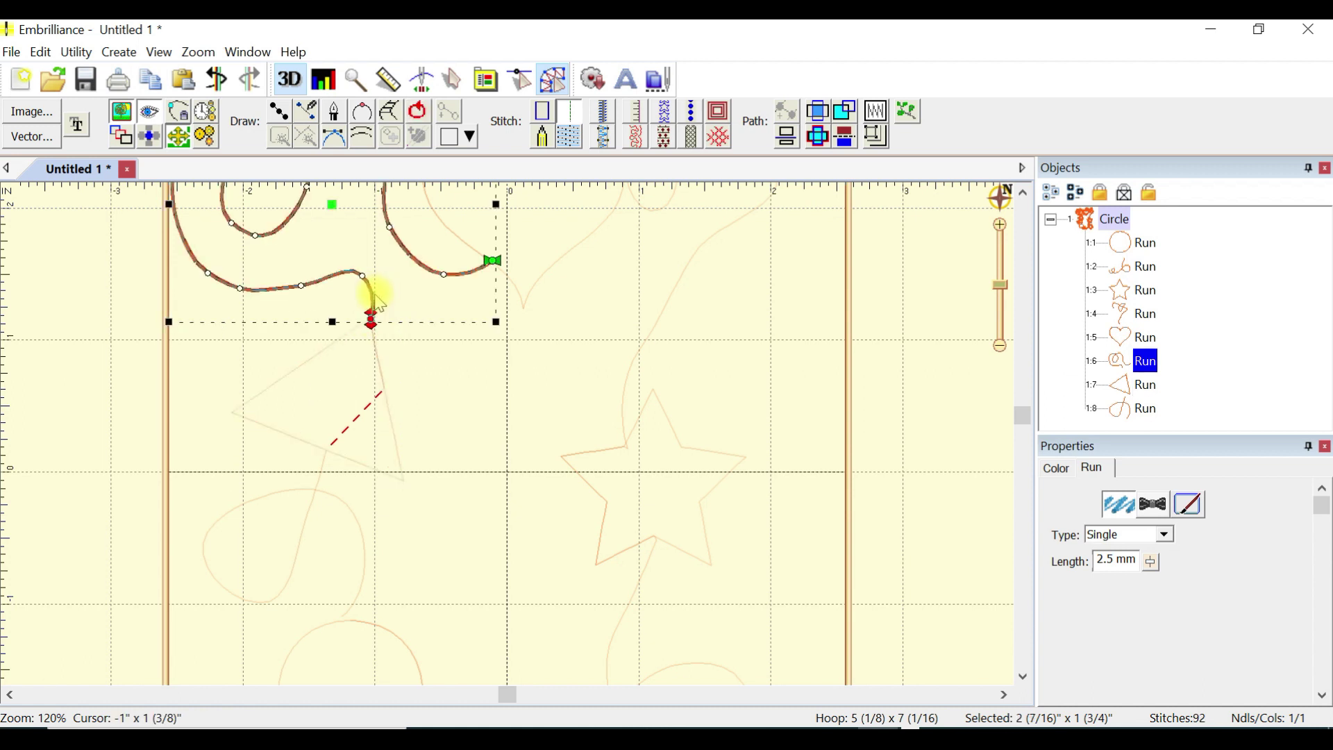
{"action": "left_click", "coordinate": [380, 365]}
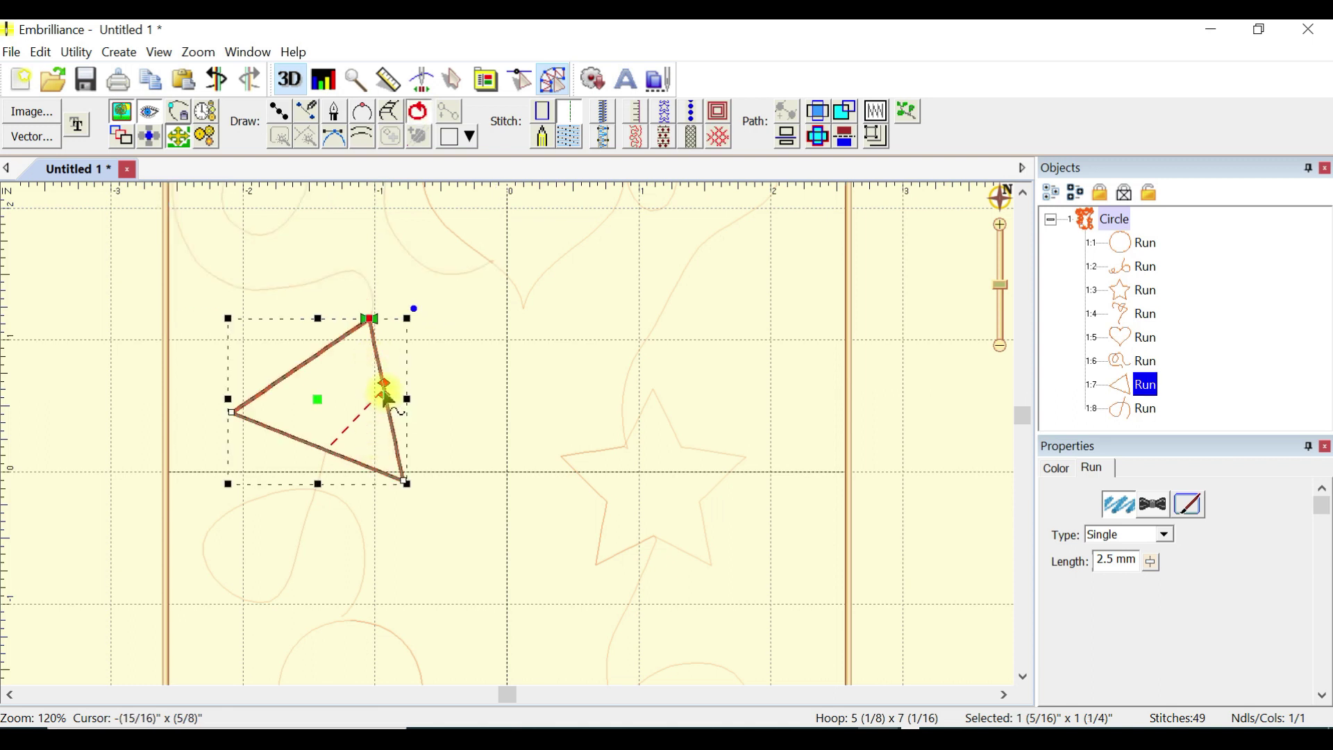
{"action": "mouse_move", "coordinate": [385, 389]}
{"action": "left_mouse_down"}
{"action": "mouse_move", "coordinate": [381, 467]}
{"action": "mouse_move", "coordinate": [309, 470]}
{"action": "mouse_move", "coordinate": [316, 482]}
{"action": "left_mouse_up"}
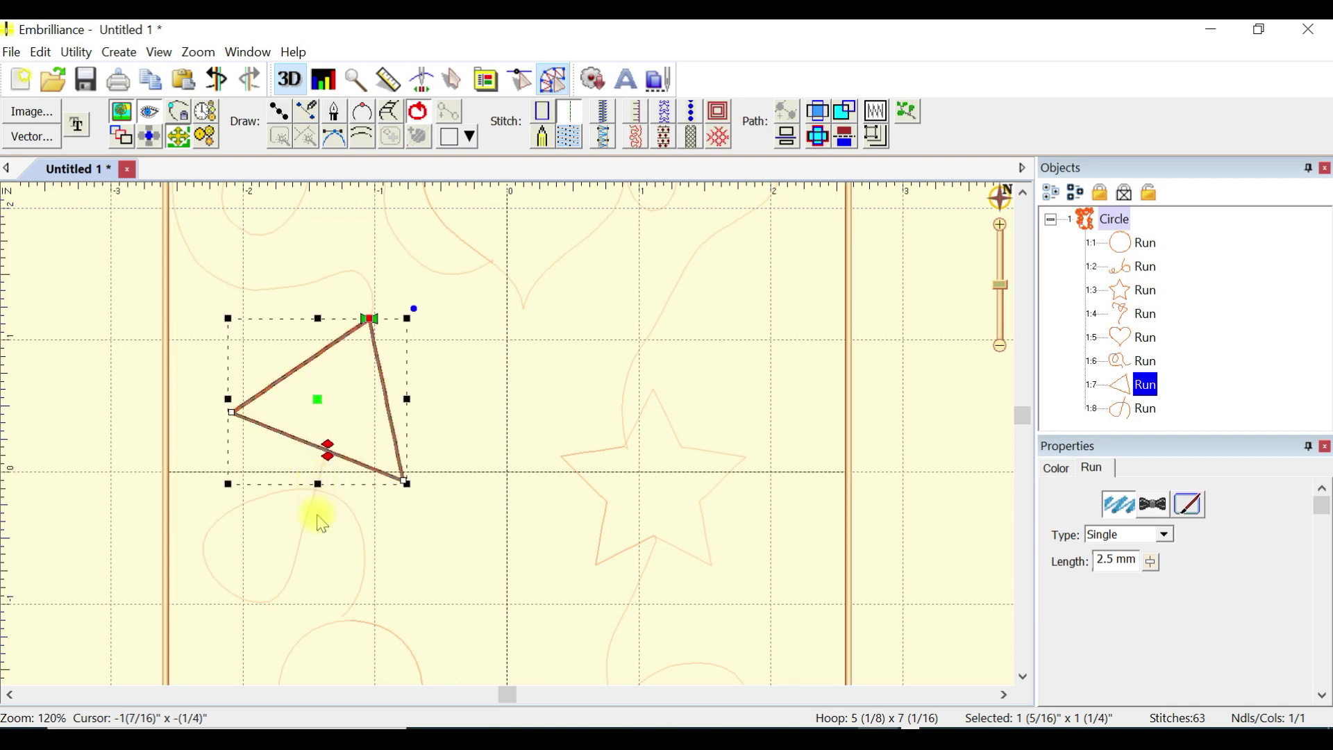
{"action": "left_click", "coordinate": [296, 566]}
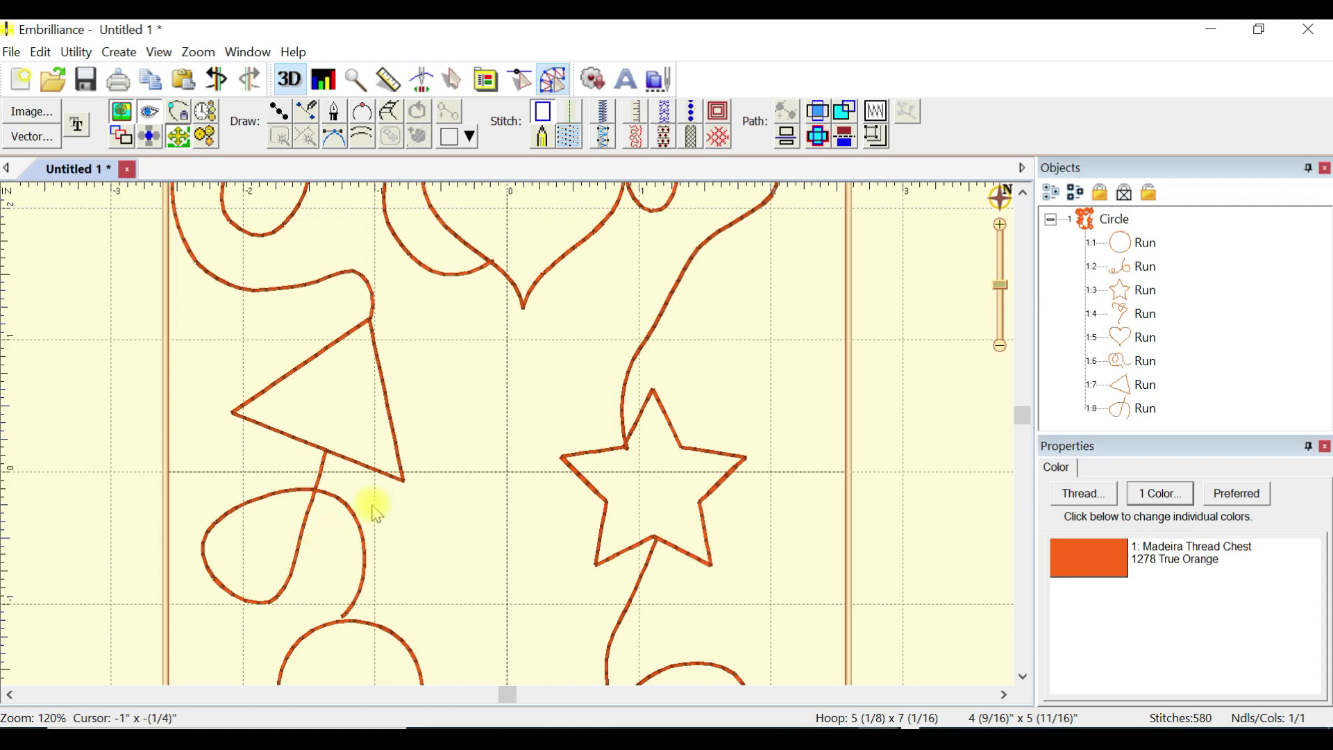
{"action": "scroll", "coordinate": [375, 514], "scroll_direction": "down", "scroll_amount": 2}
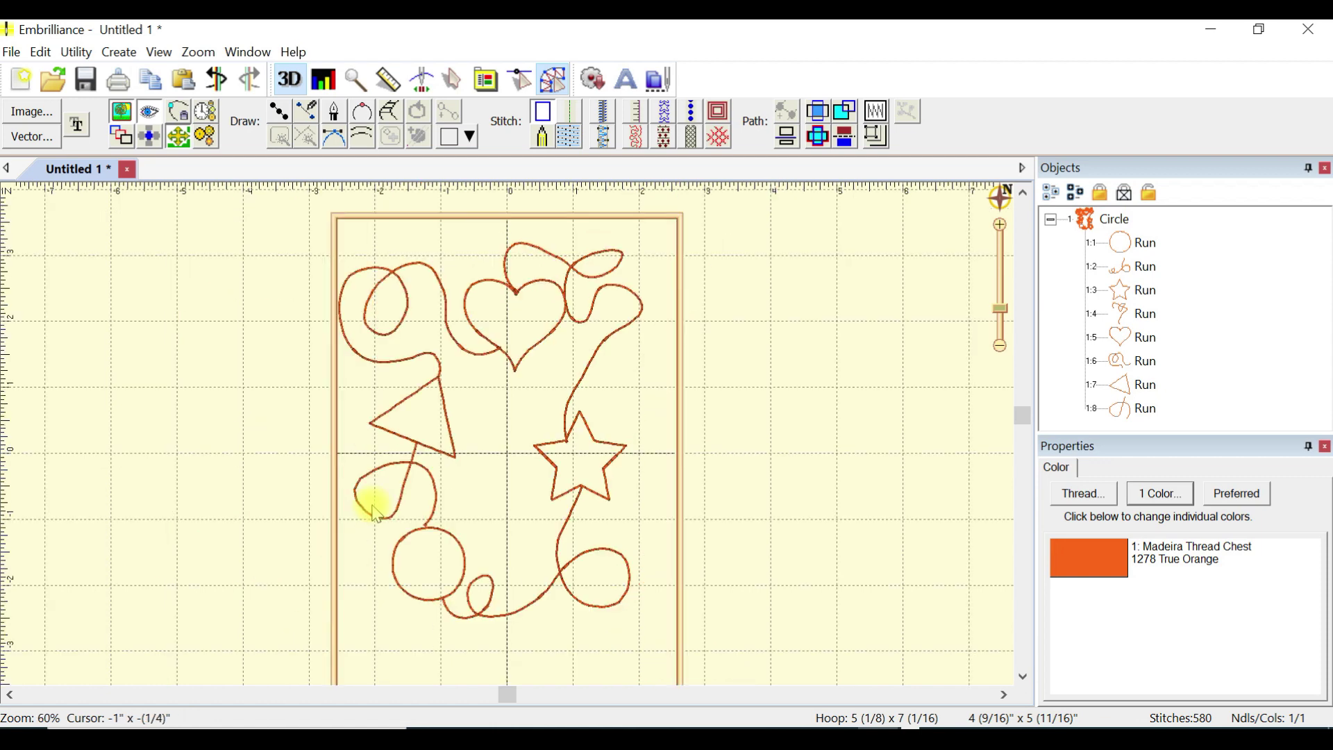
{"action": "left_click", "coordinate": [545, 288]}
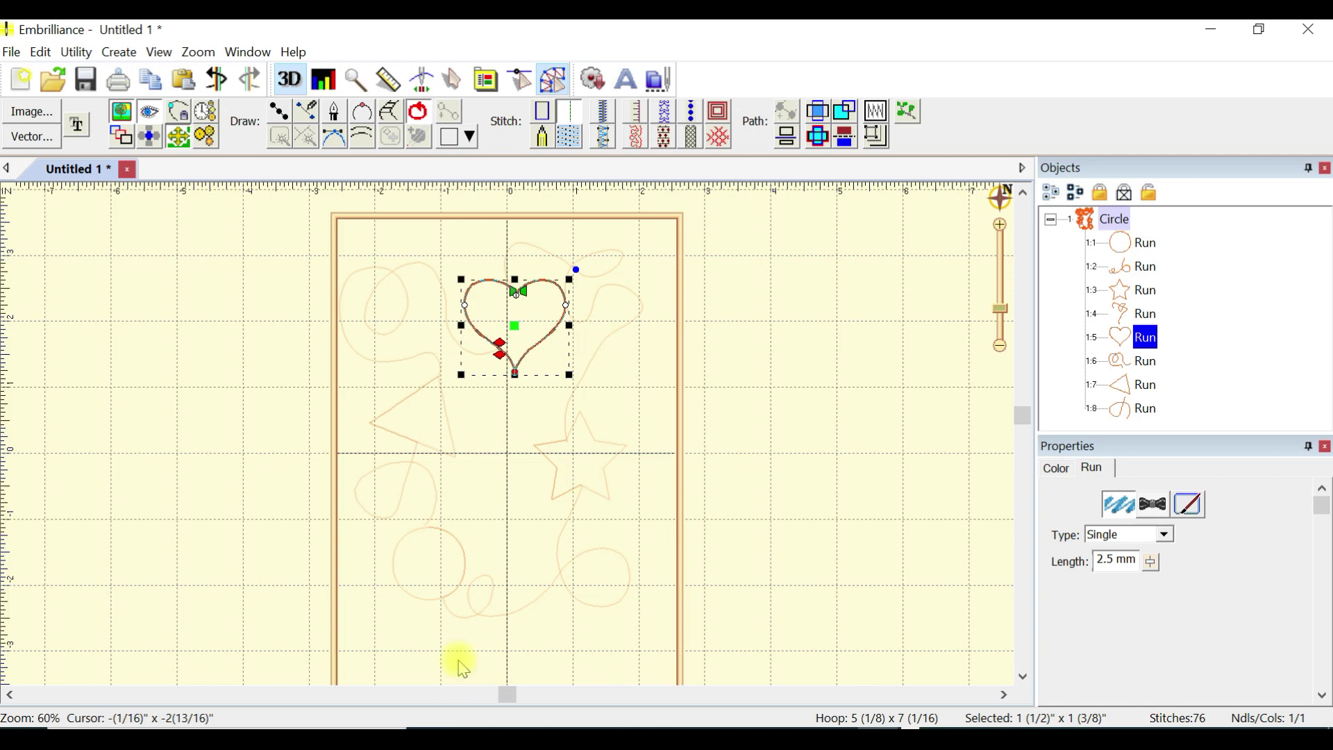
Step: Point-edit the end of curly run 1.6 so it joins the heart outline
{"action": "left_click", "coordinate": [470, 640]}
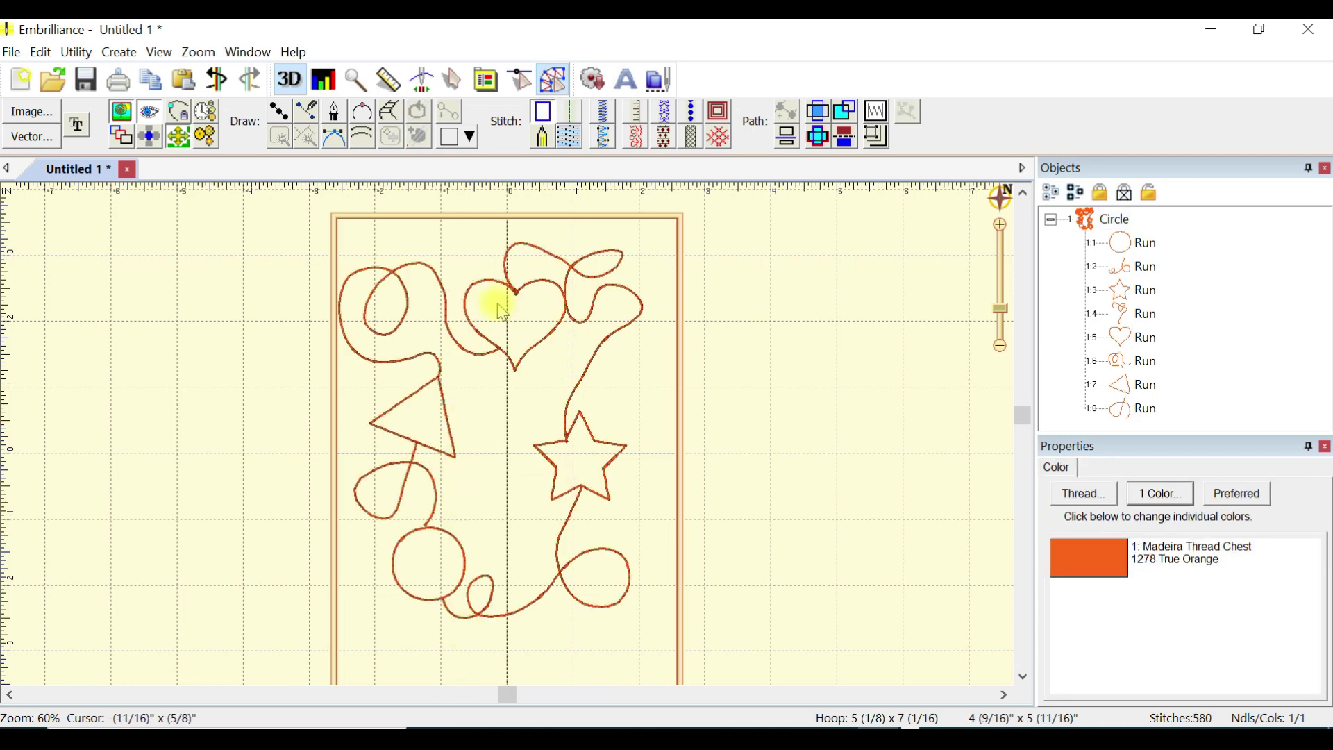
{"action": "scroll", "coordinate": [496, 300], "scroll_direction": "up", "scroll_amount": 4}
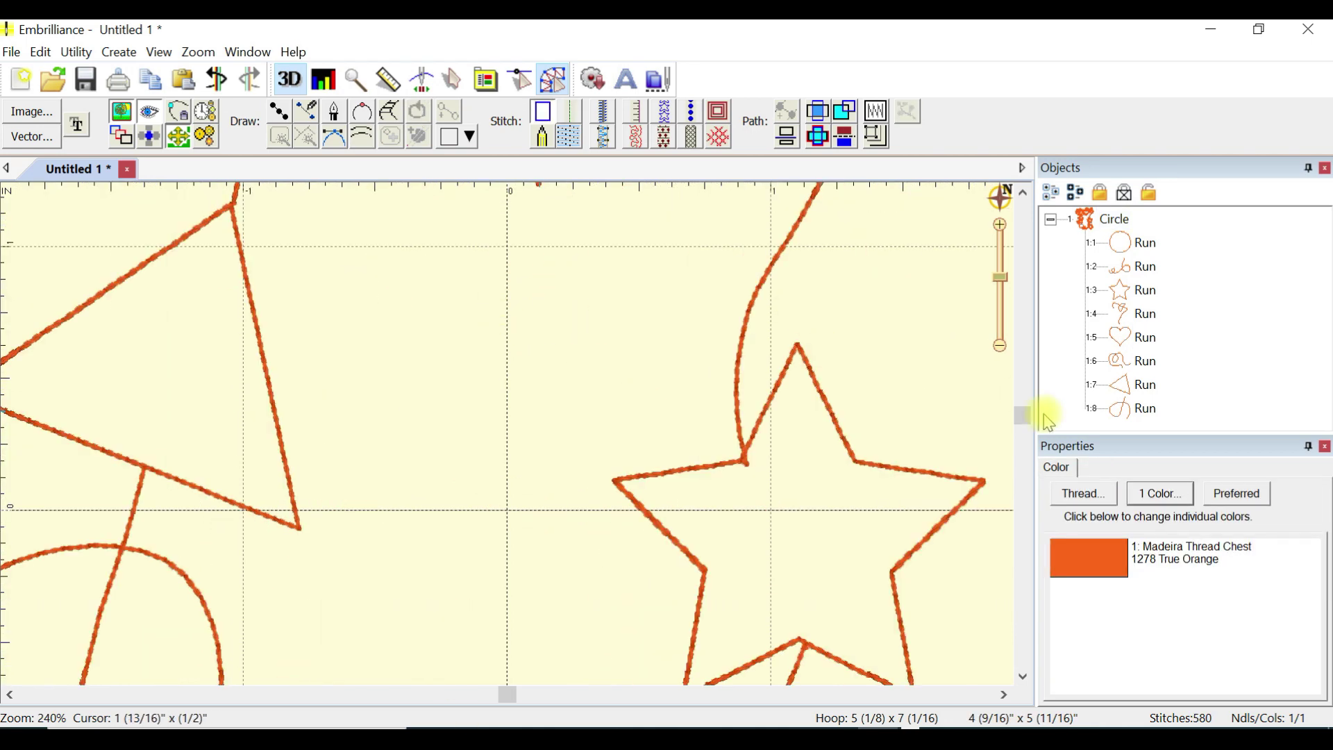
{"action": "left_click_drag", "start_coordinate": [1022, 422], "coordinate": [1023, 323]}
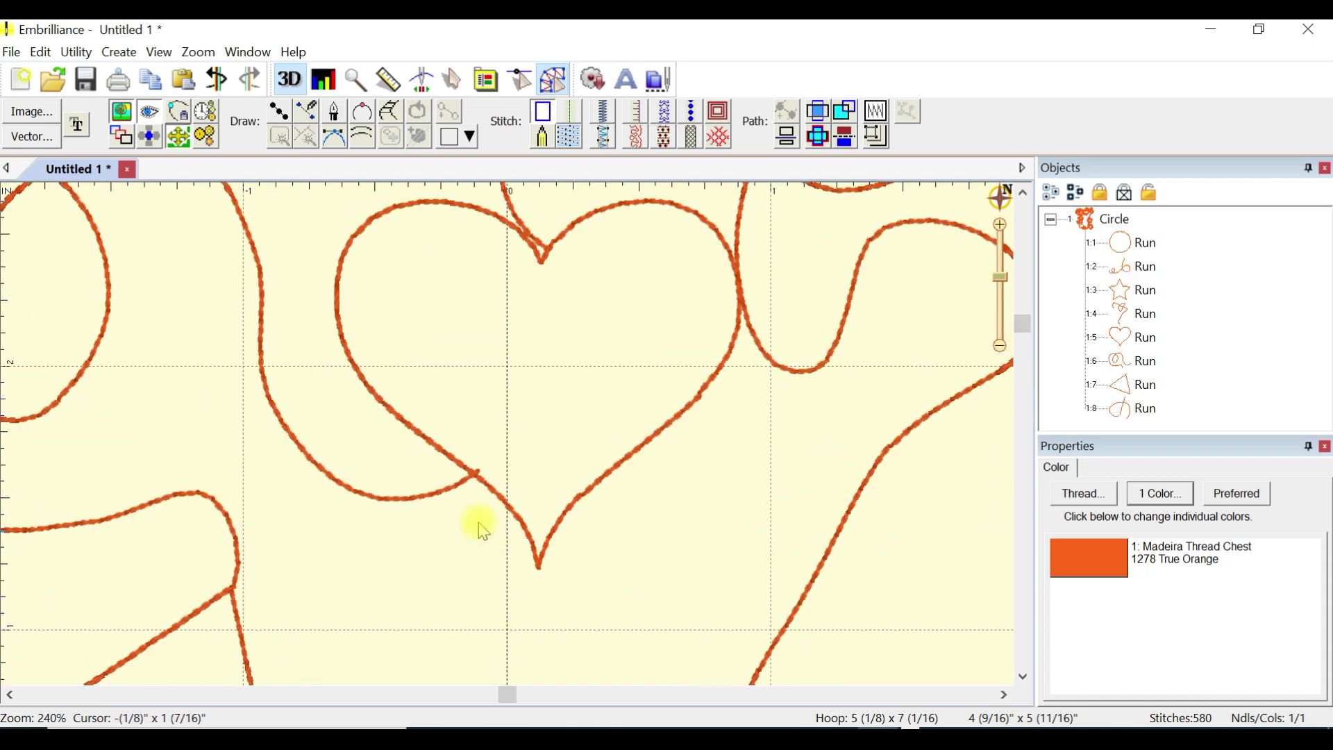
{"action": "left_click", "coordinate": [474, 488]}
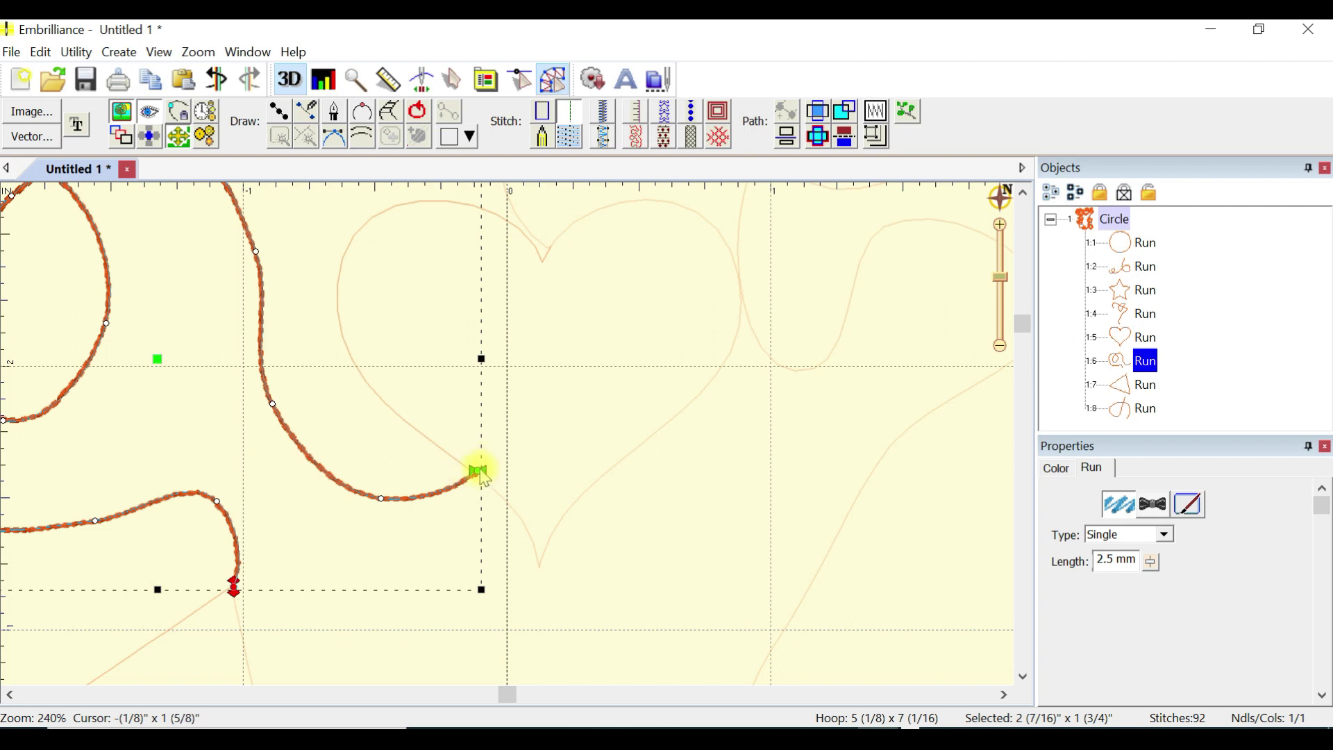
{"action": "left_click", "coordinate": [481, 474]}
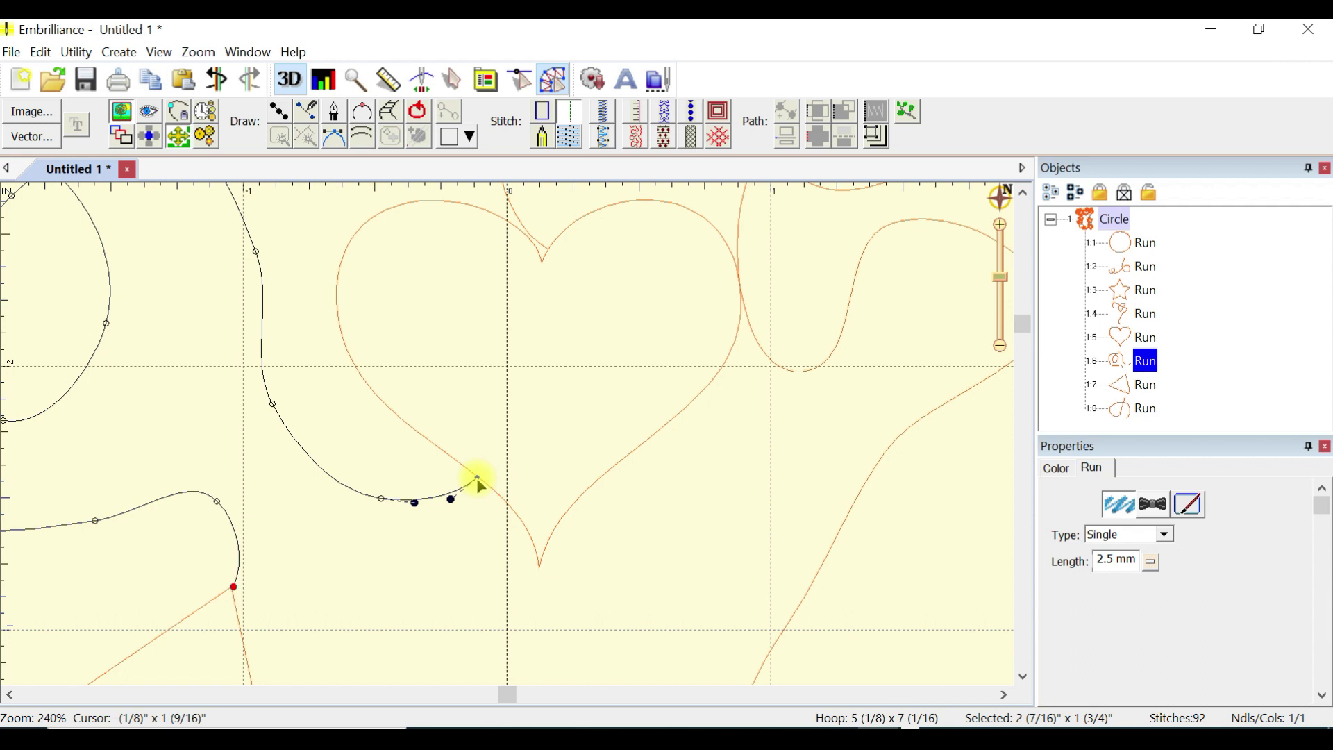
{"action": "left_click", "coordinate": [479, 481]}
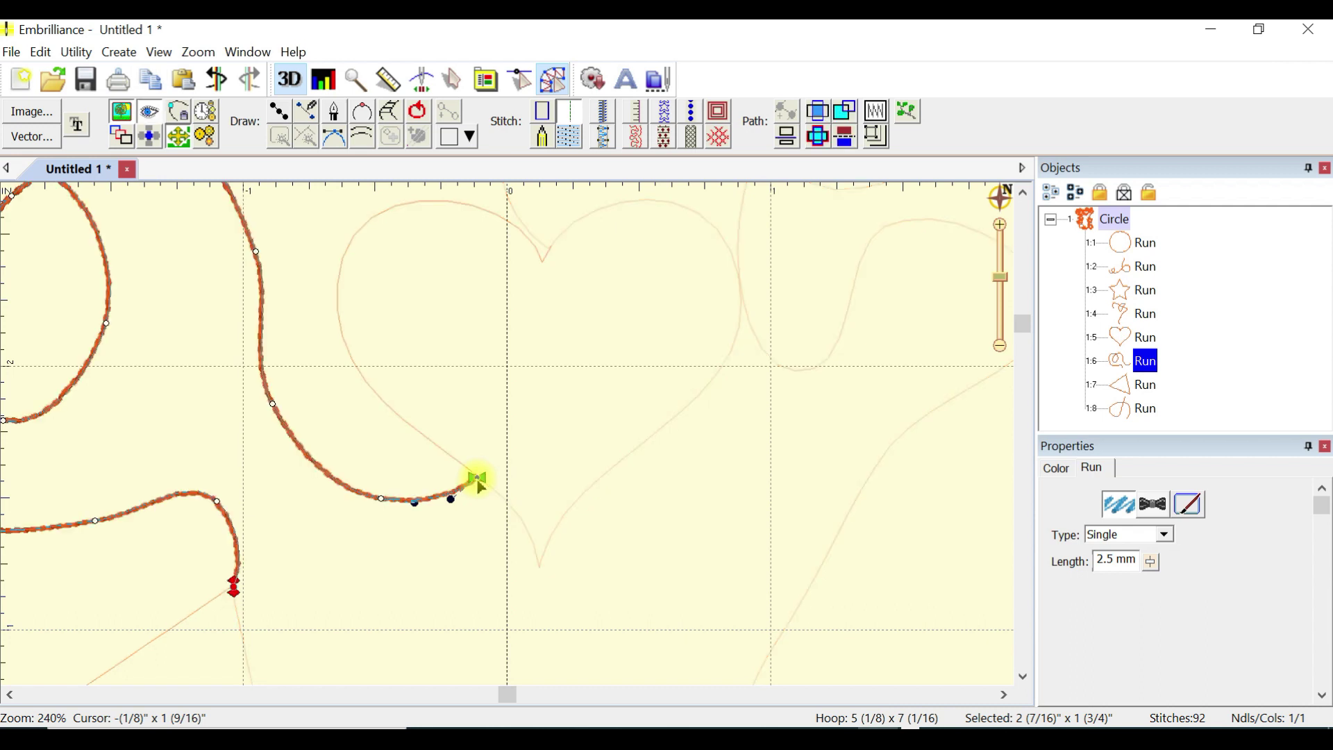
{"action": "left_click", "coordinate": [474, 554]}
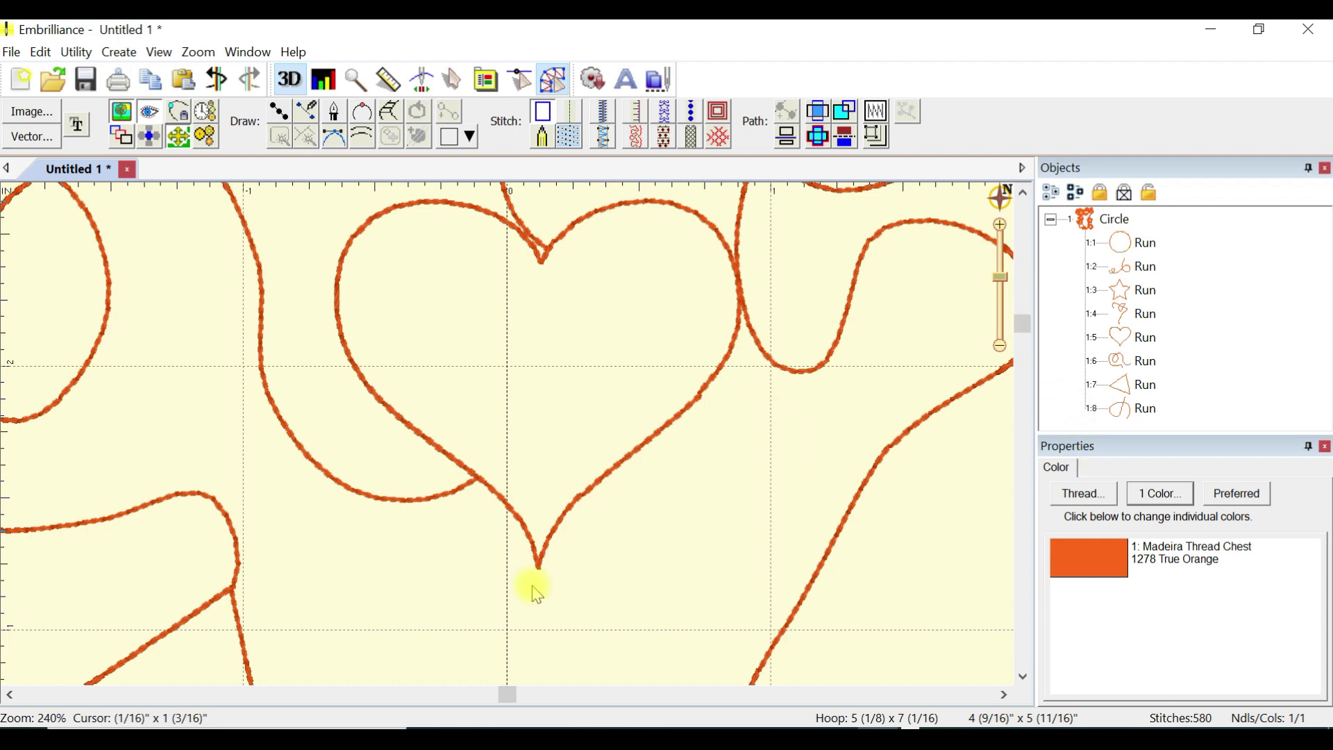
{"action": "scroll", "coordinate": [530, 586], "scroll_direction": "down", "scroll_amount": 1}
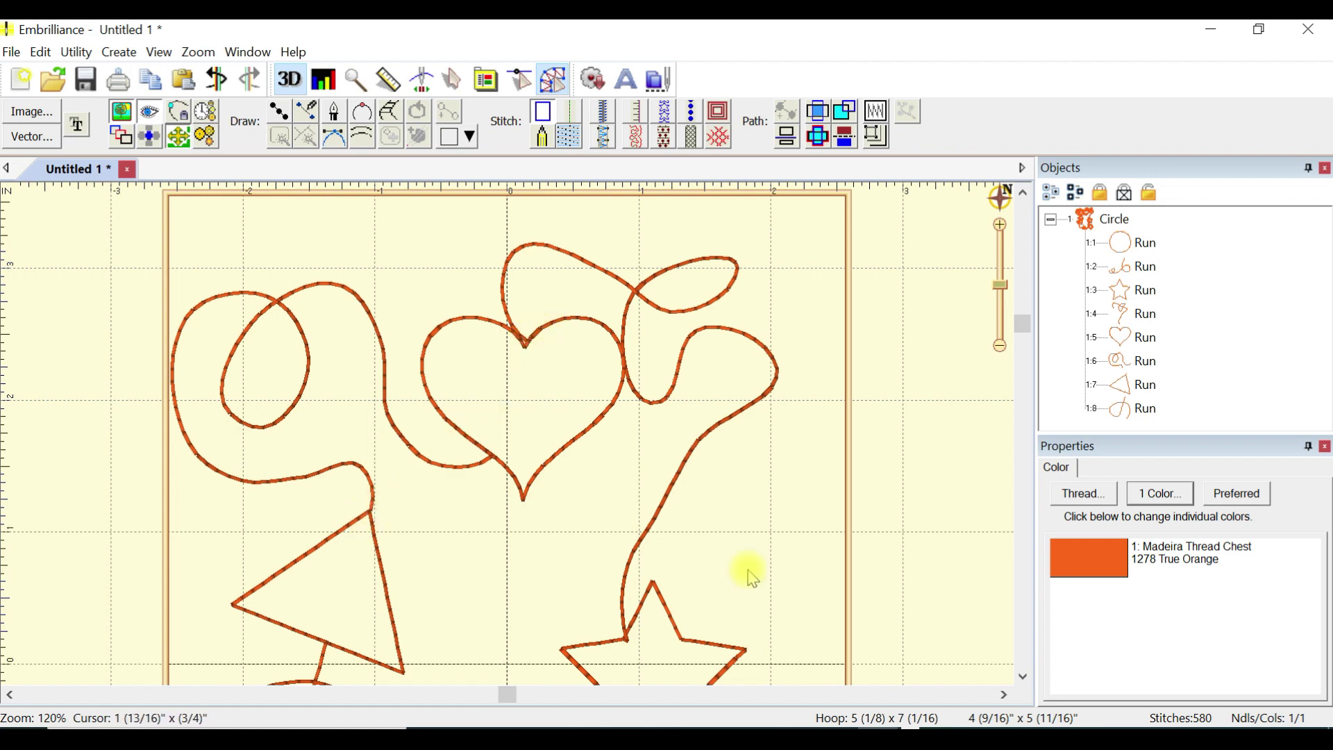
Step: Point-edit the end nodes of run 1.4, the line running down to the star, to join the star outline
{"action": "scroll", "coordinate": [715, 530], "scroll_direction": "down", "scroll_amount": 1}
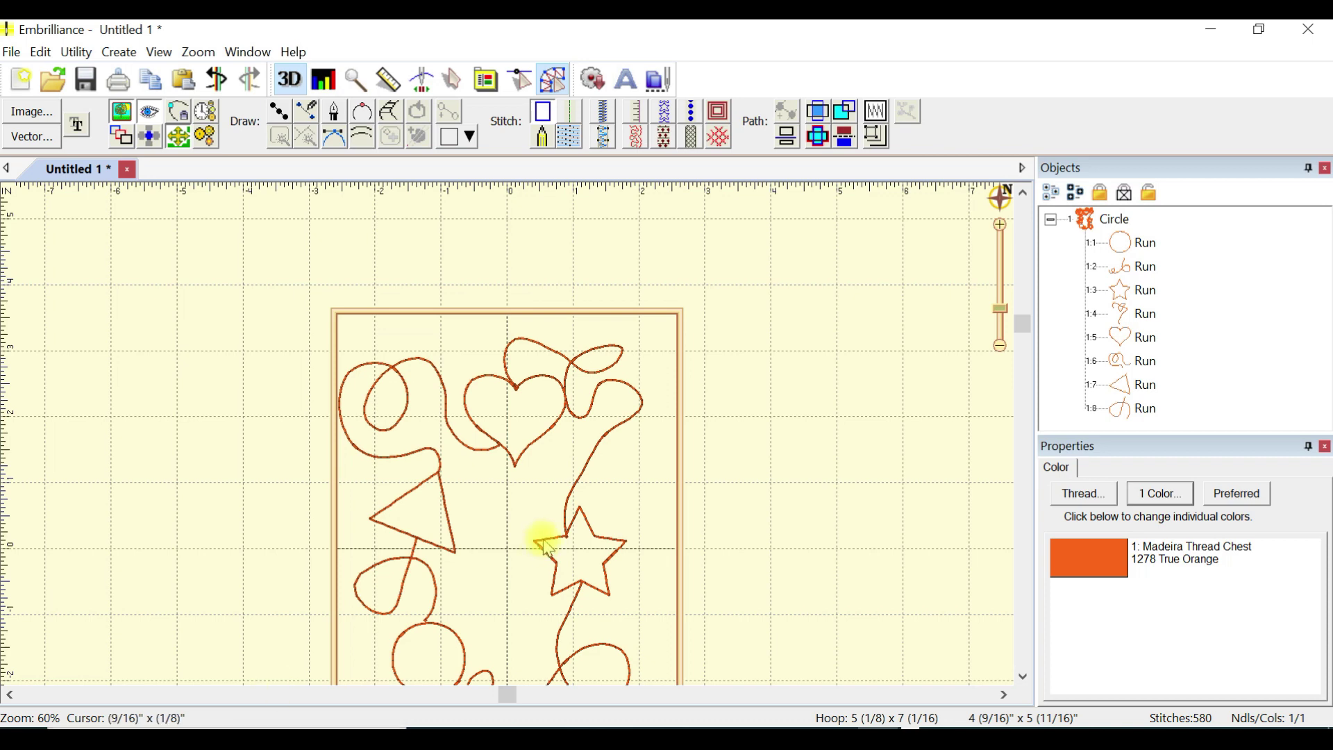
{"action": "scroll", "coordinate": [539, 545], "scroll_direction": "up", "scroll_amount": 2}
{"action": "scroll", "coordinate": [696, 485], "scroll_direction": "down", "scroll_amount": 1}
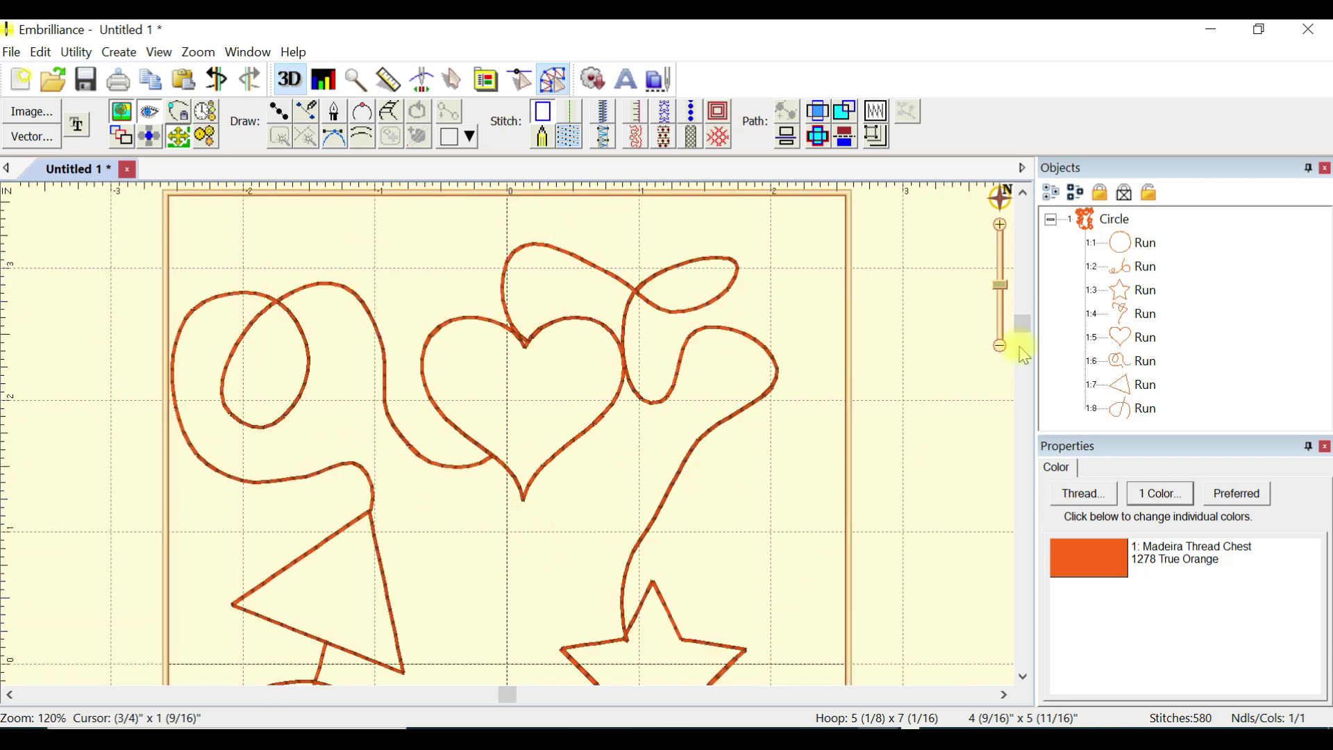
{"action": "scroll", "coordinate": [1031, 326], "scroll_direction": "up", "scroll_amount": 1}
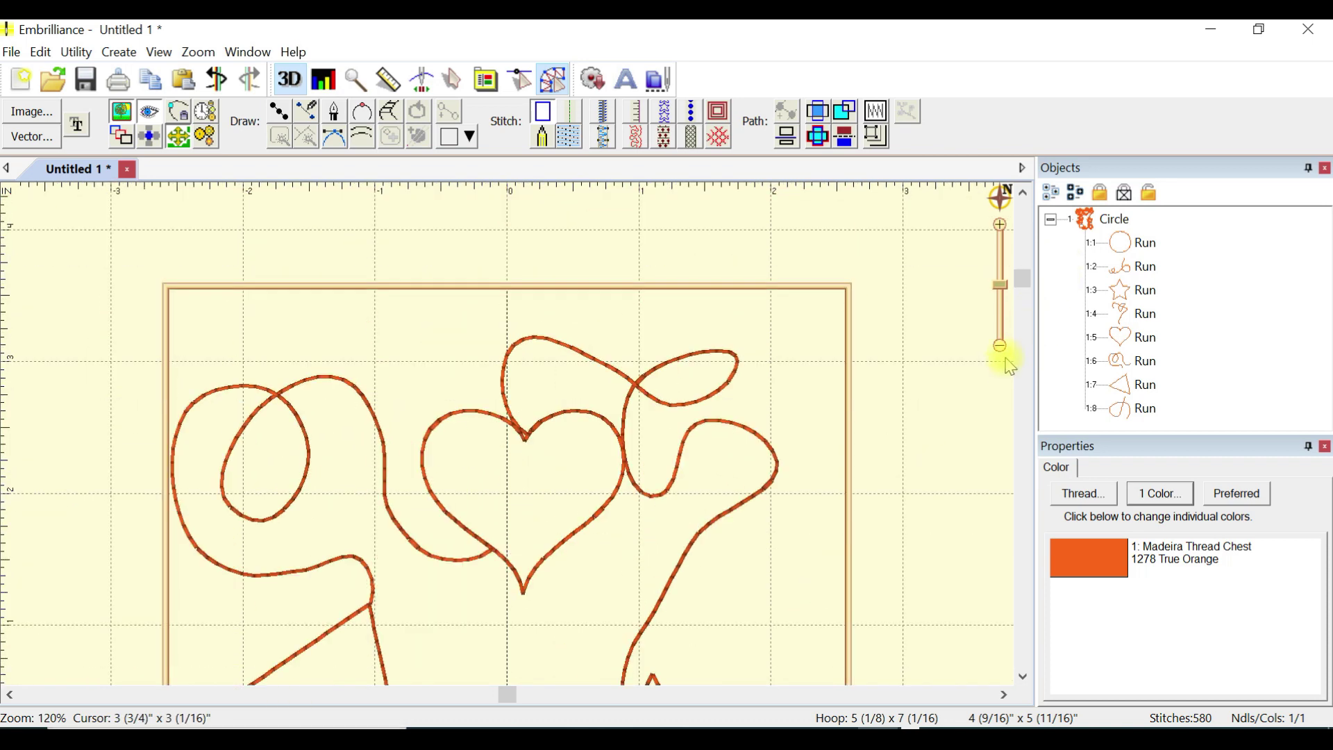
{"action": "left_click_drag", "start_coordinate": [1030, 288], "coordinate": [1022, 397]}
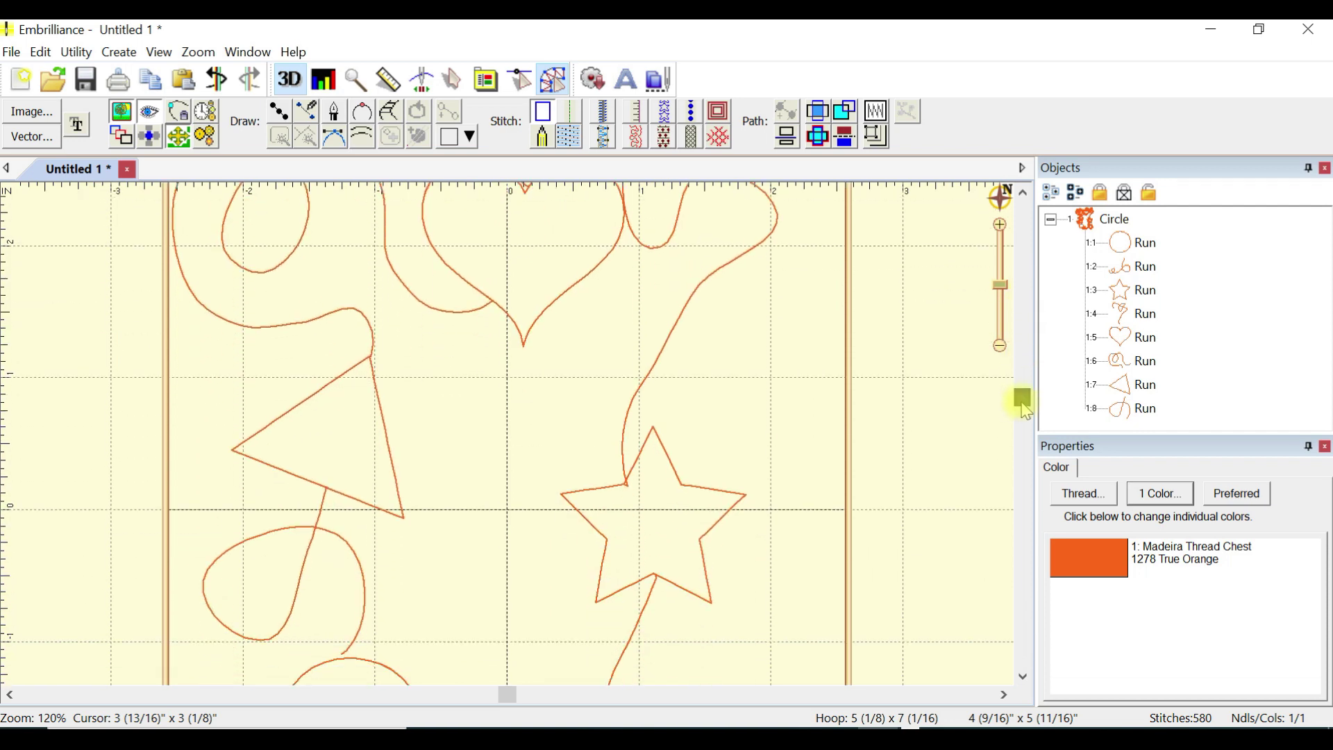
{"action": "left_click", "coordinate": [628, 488]}
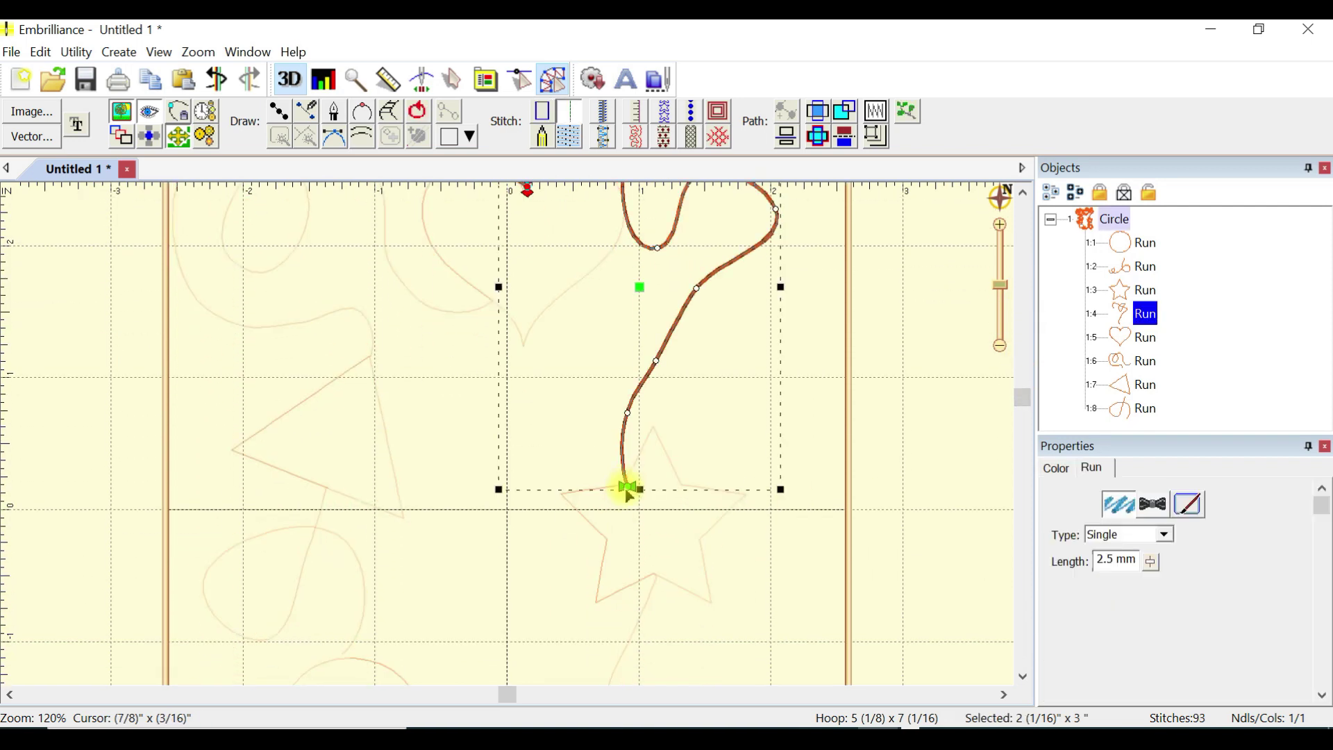
{"action": "double_click", "coordinate": [629, 490]}
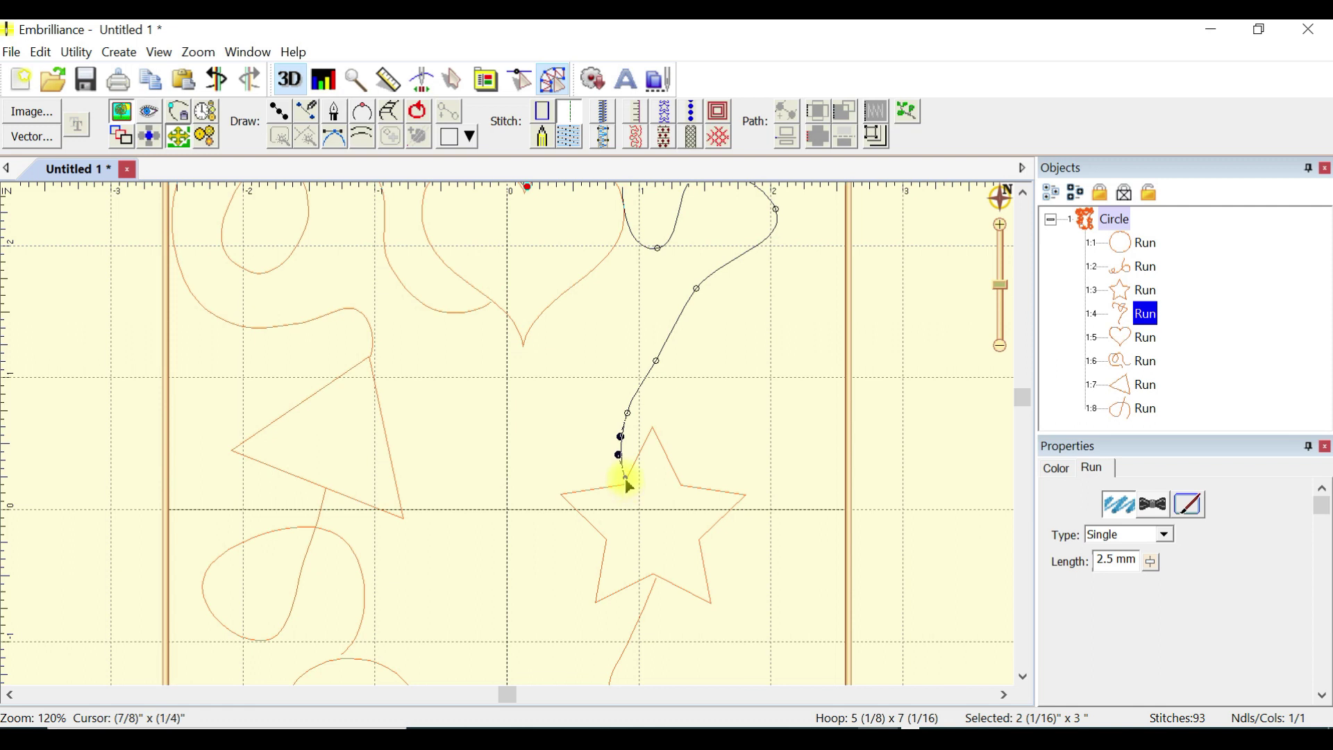
{"action": "left_click", "coordinate": [628, 488]}
{"action": "left_click", "coordinate": [628, 517]}
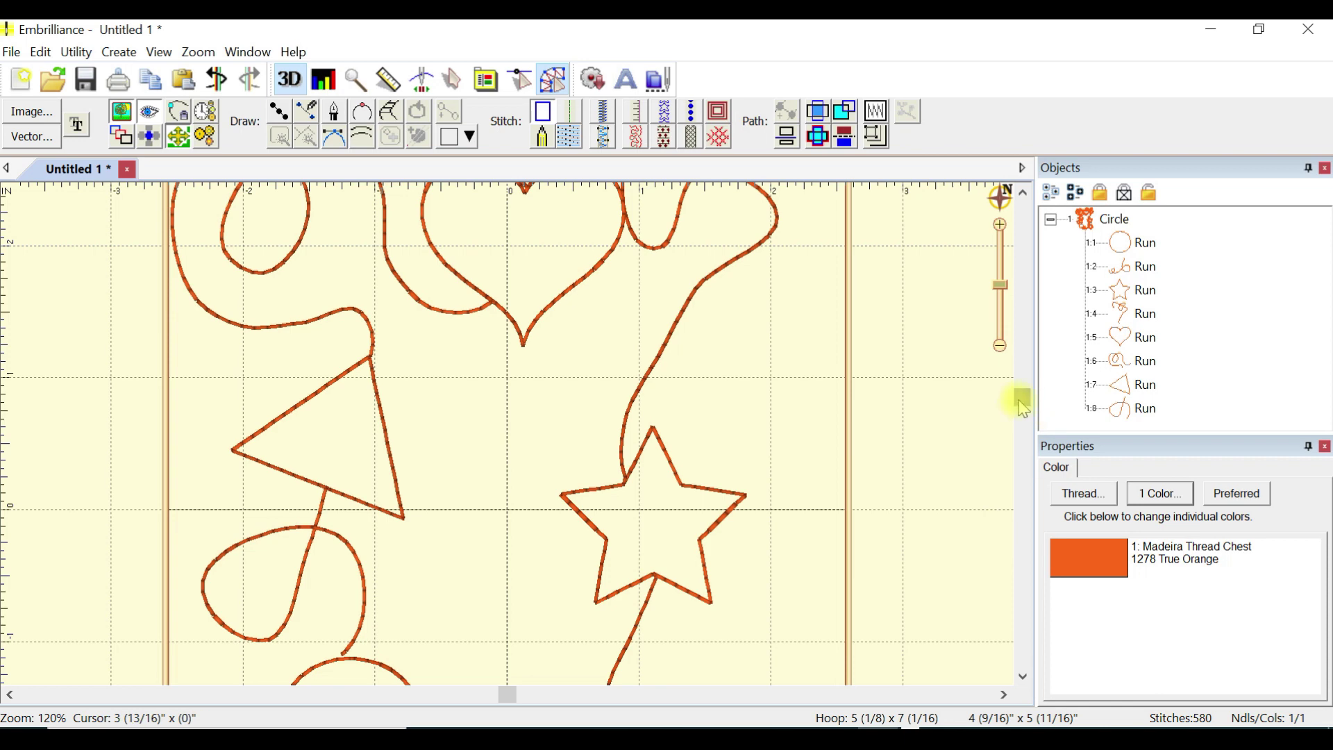
{"action": "left_click_drag", "start_coordinate": [1023, 408], "coordinate": [1020, 500]}
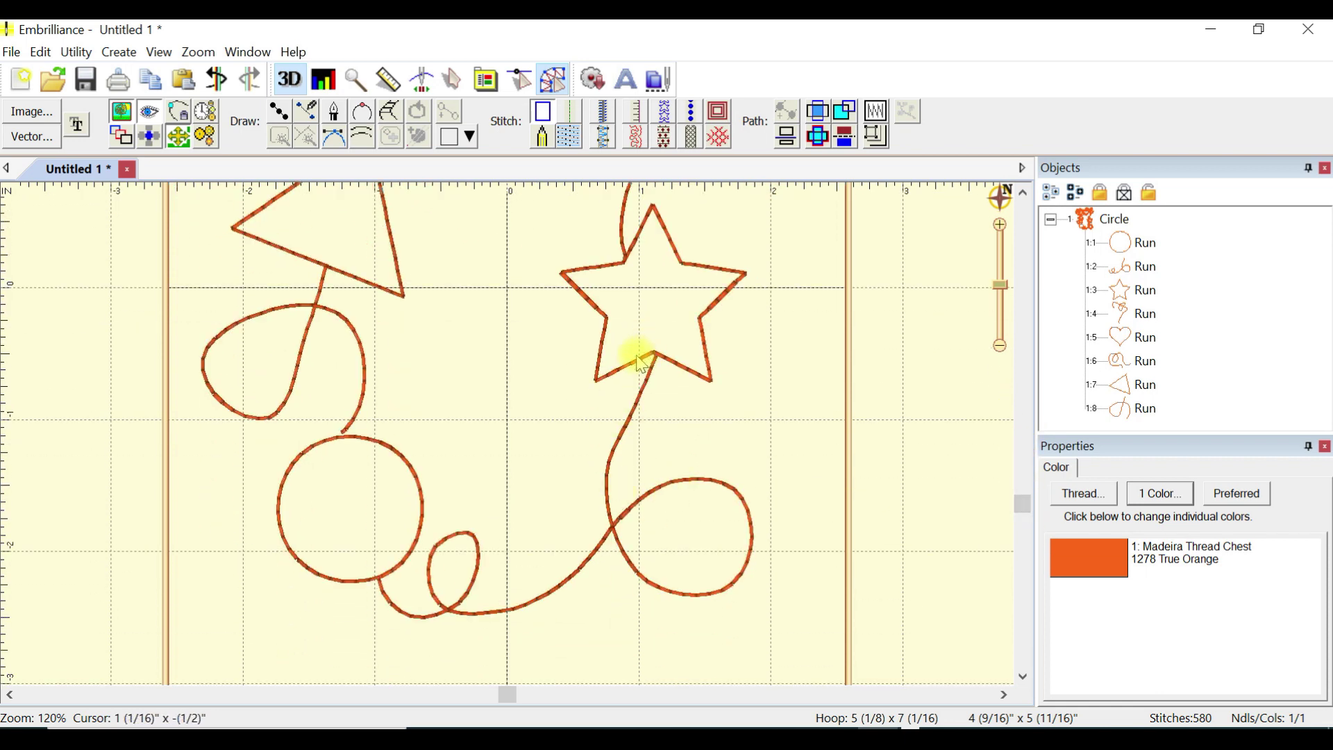
Step: Try point-editing the loop below the triangle and the circle, then undo the last edit
{"action": "left_click", "coordinate": [347, 425]}
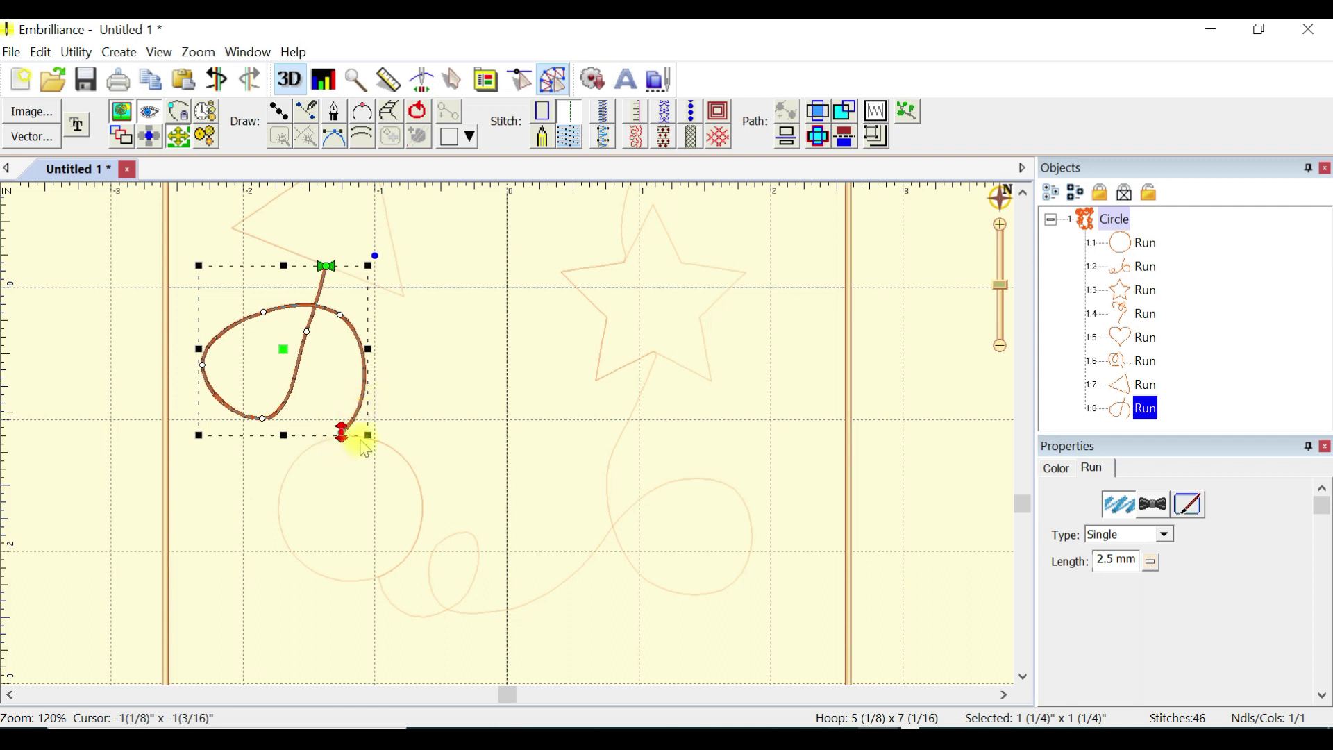
{"action": "left_click", "coordinate": [403, 416]}
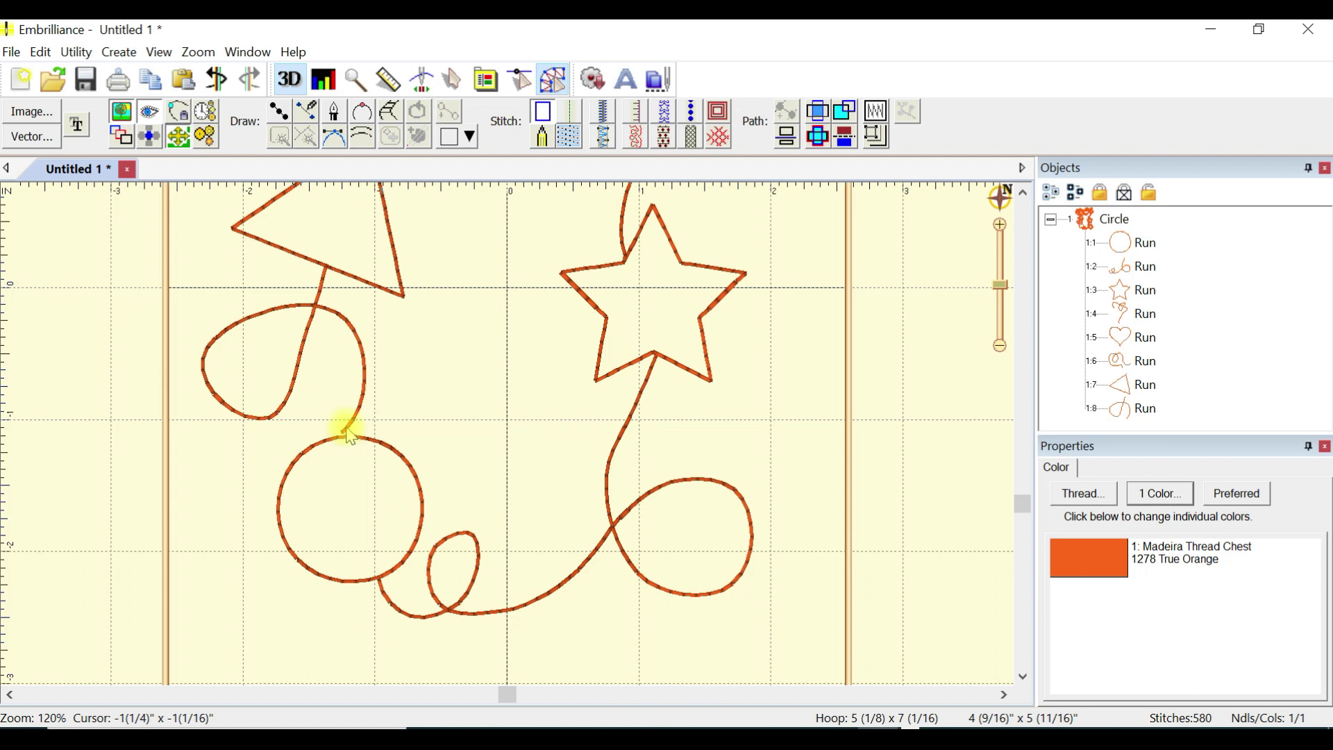
{"action": "left_click", "coordinate": [349, 432]}
{"action": "left_click", "coordinate": [349, 434]}
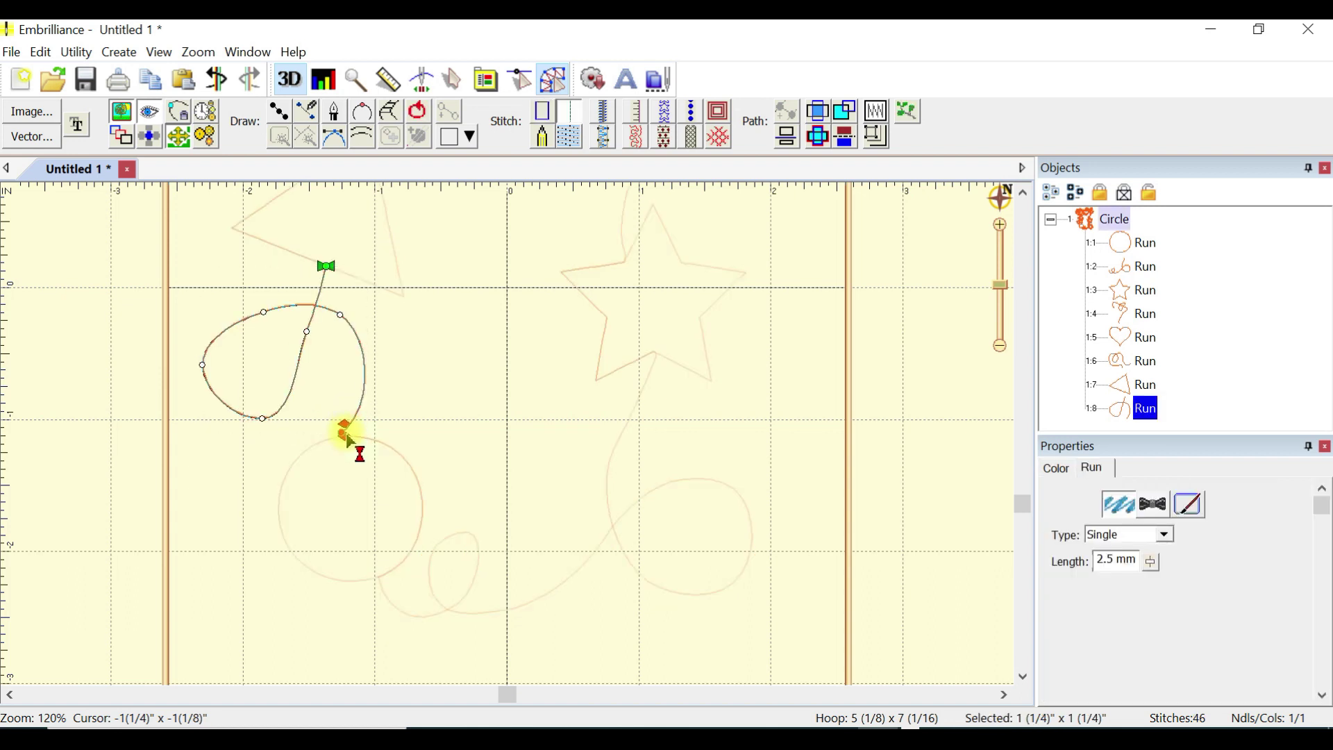
{"action": "left_click", "coordinate": [350, 436]}
{"action": "left_click", "coordinate": [343, 463]}
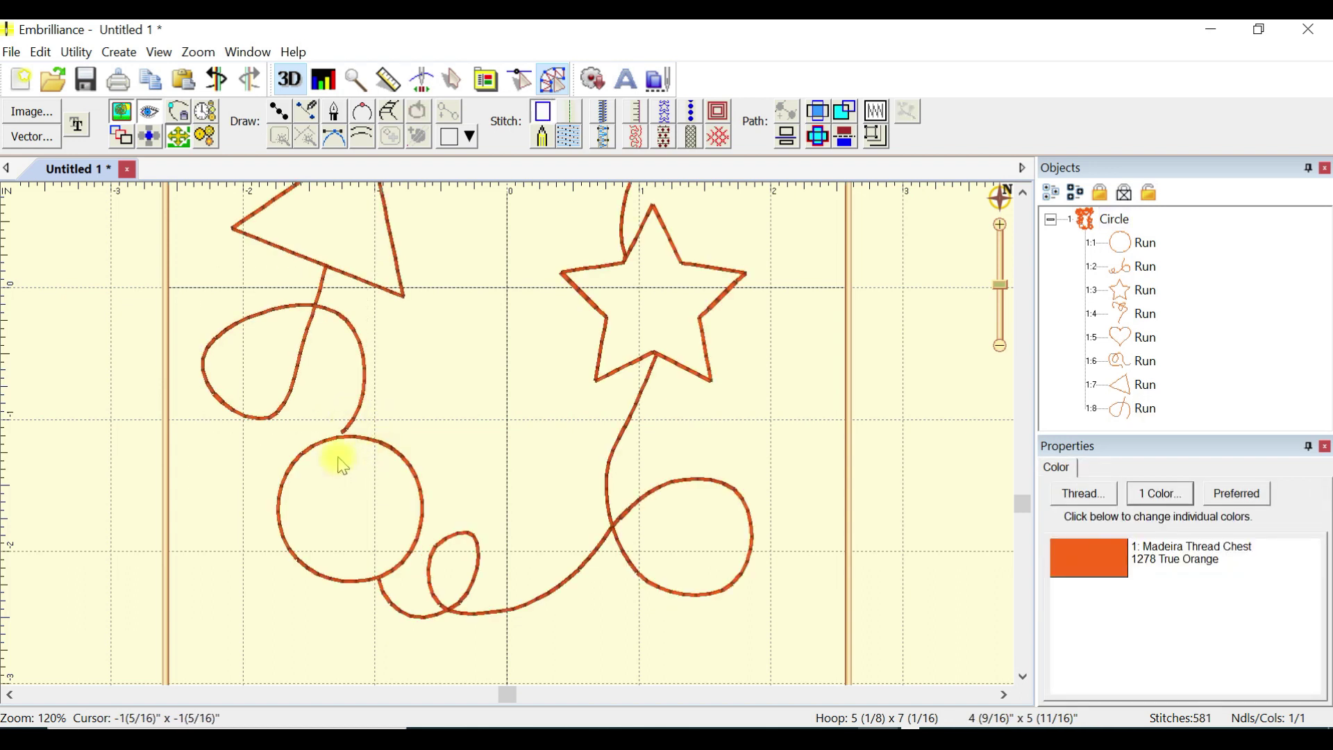
{"action": "left_click", "coordinate": [343, 447]}
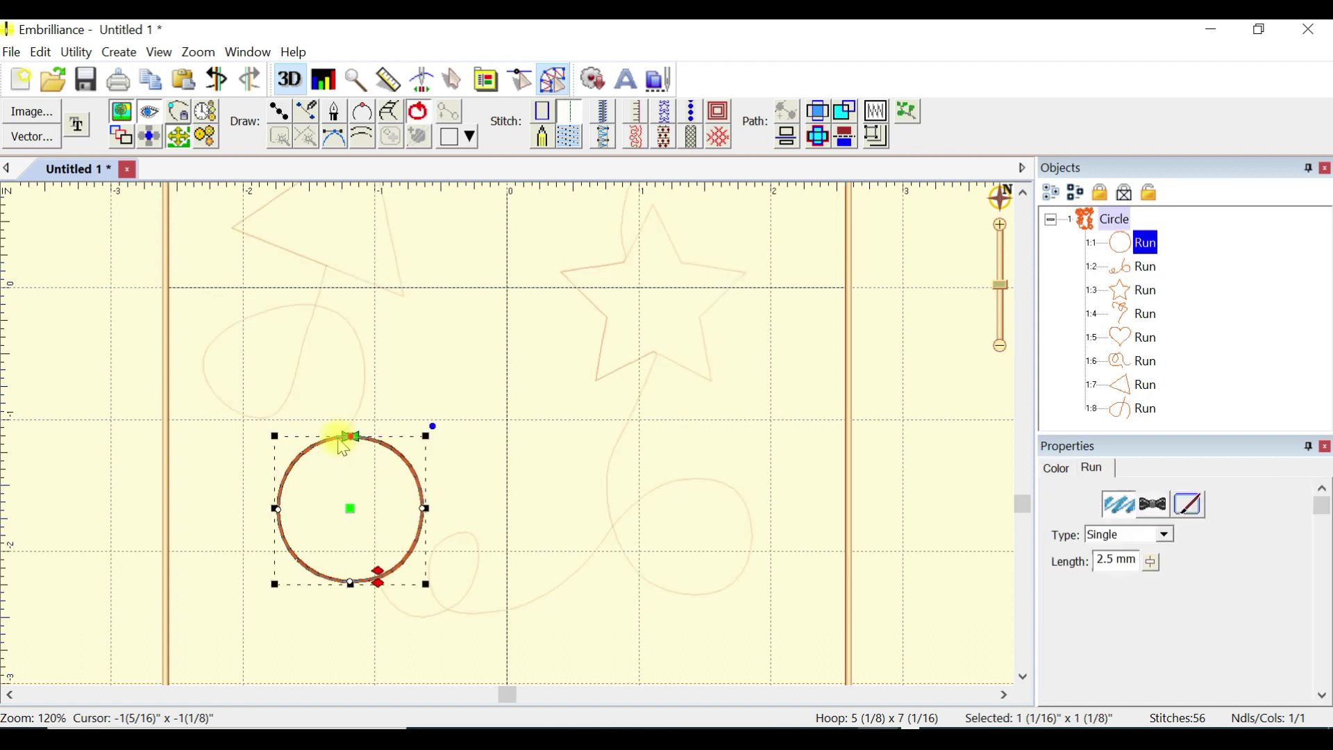
{"action": "left_click", "coordinate": [343, 444]}
{"action": "left_click", "coordinate": [343, 445]}
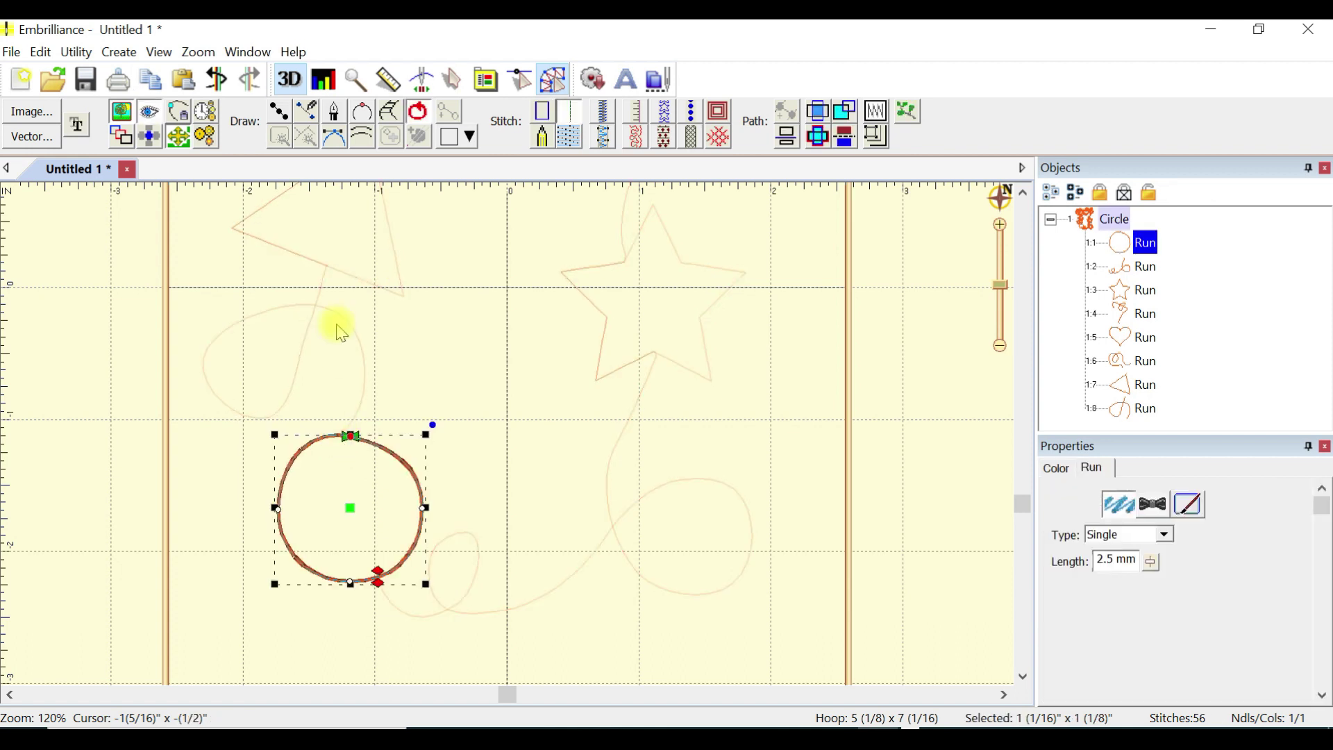
{"action": "left_click", "coordinate": [218, 80]}
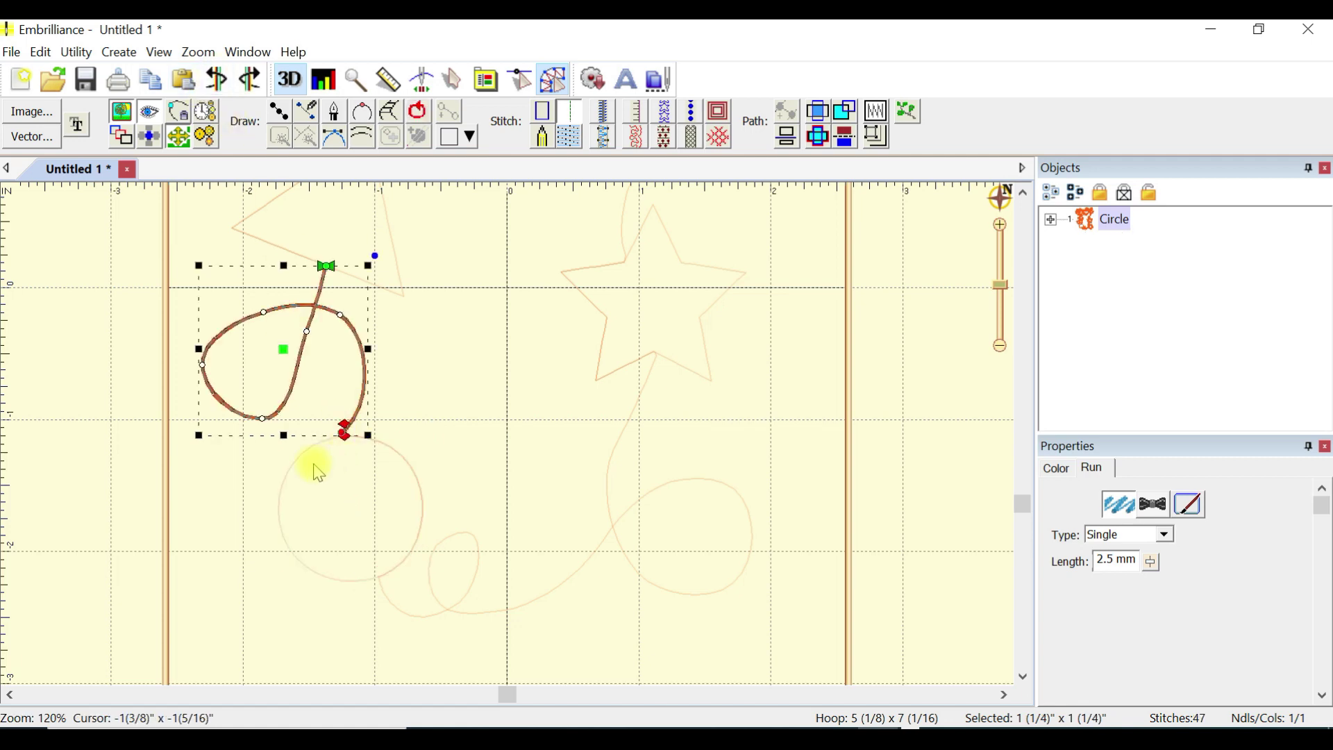
Step: Nudge the lower circle up one step with the Up arrow key, then deselect
{"action": "left_click", "coordinate": [282, 495]}
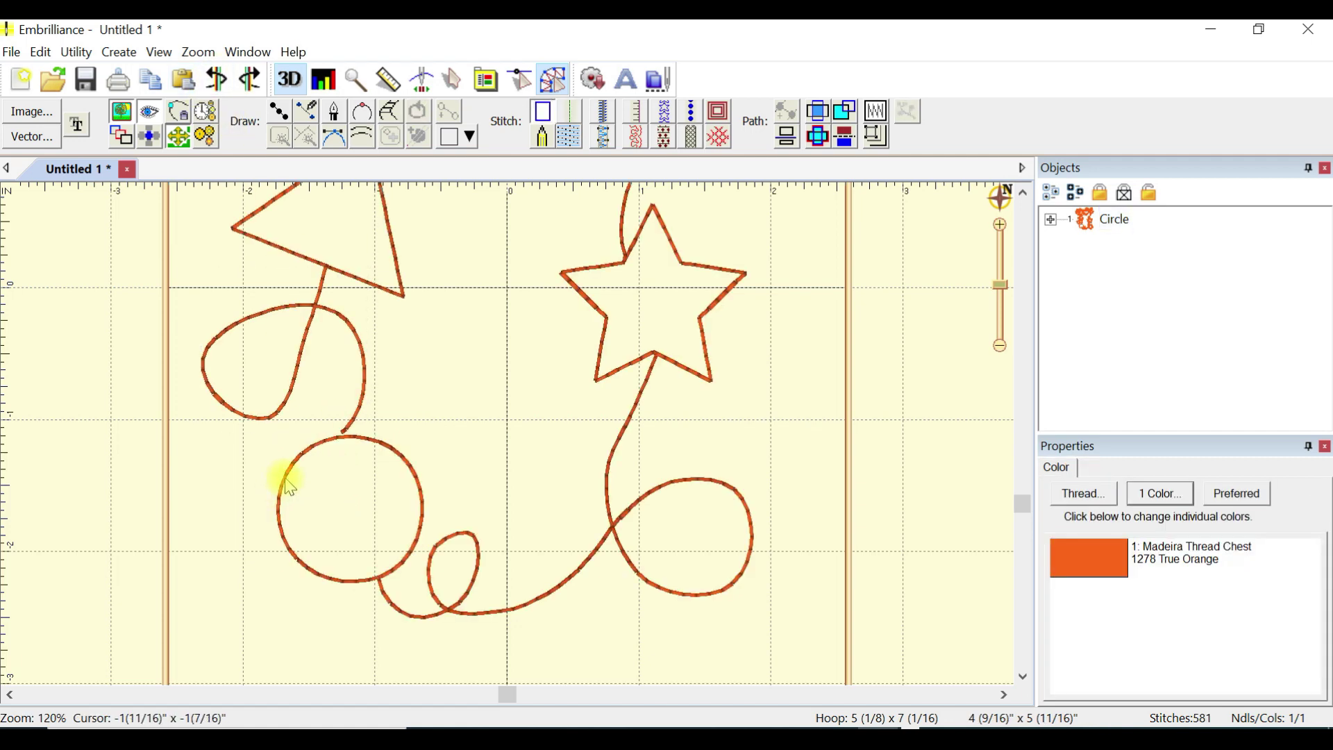
{"action": "left_click", "coordinate": [355, 438]}
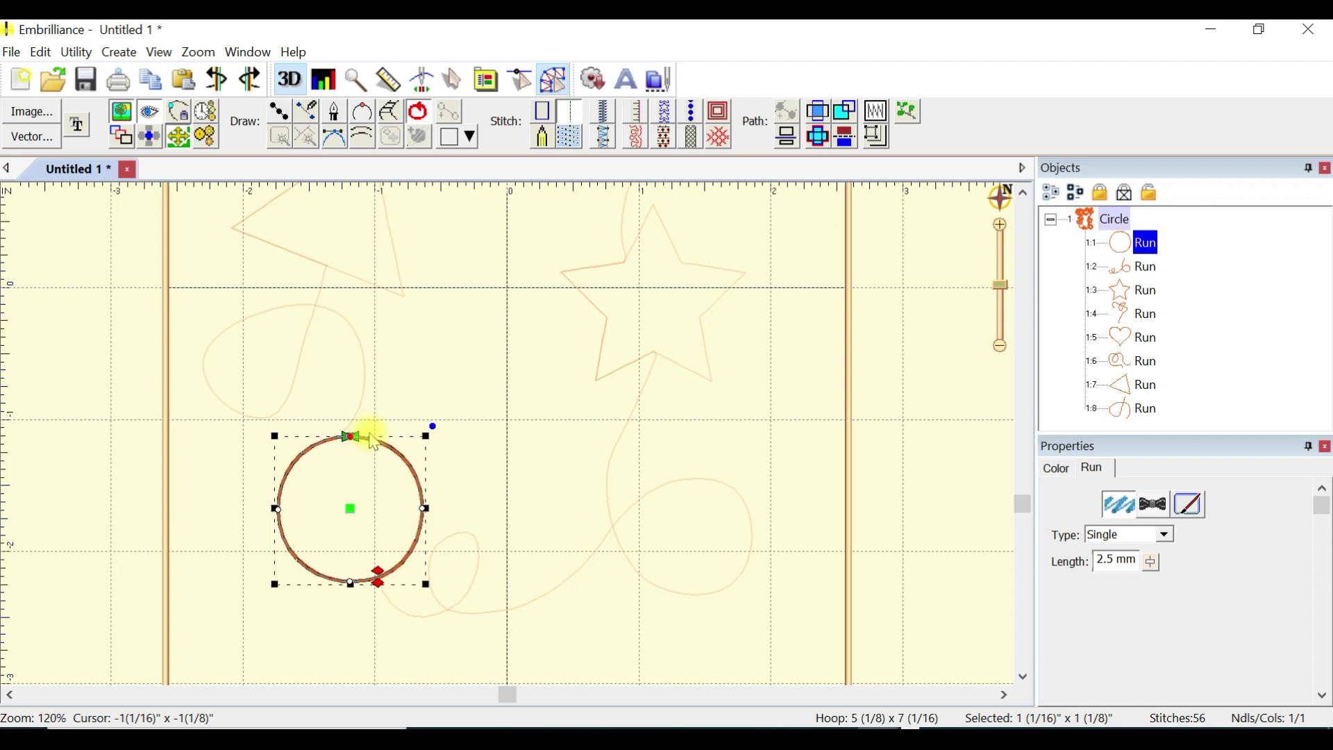
{"action": "key", "text": "Up"}
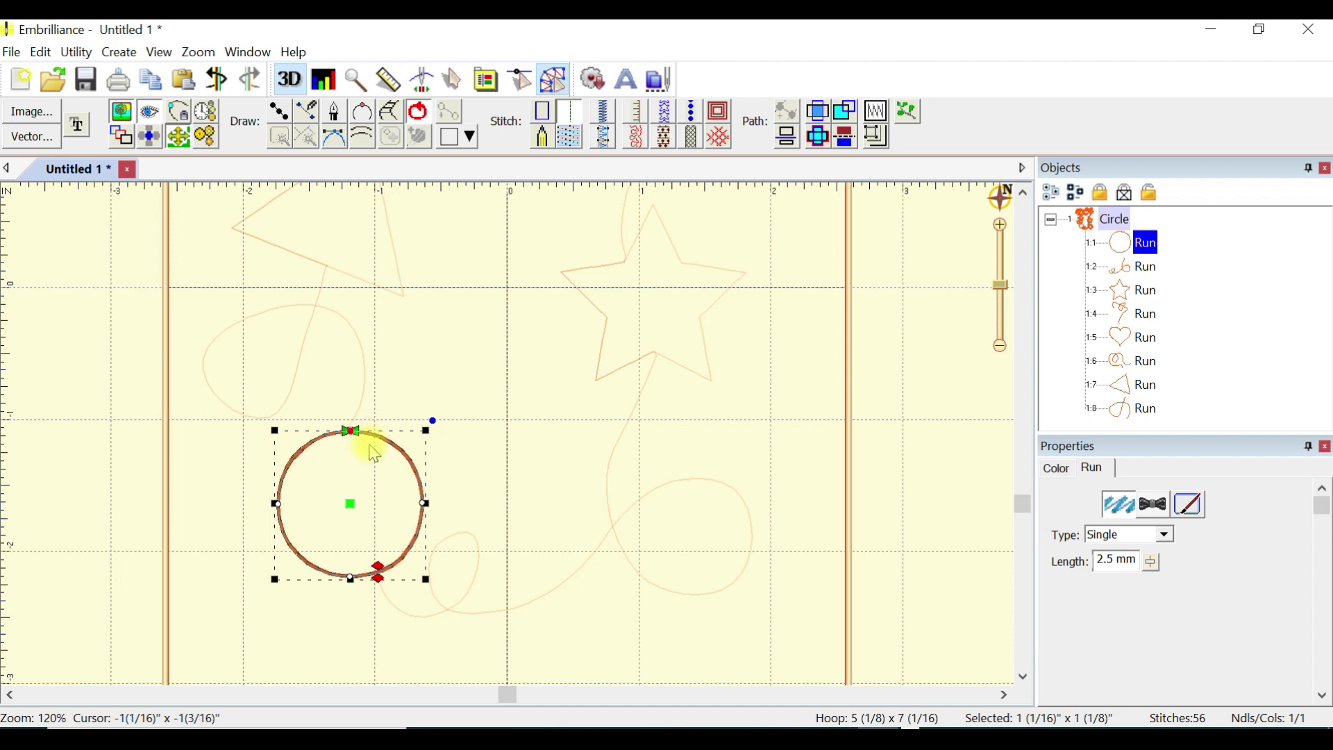
{"action": "left_click", "coordinate": [470, 526]}
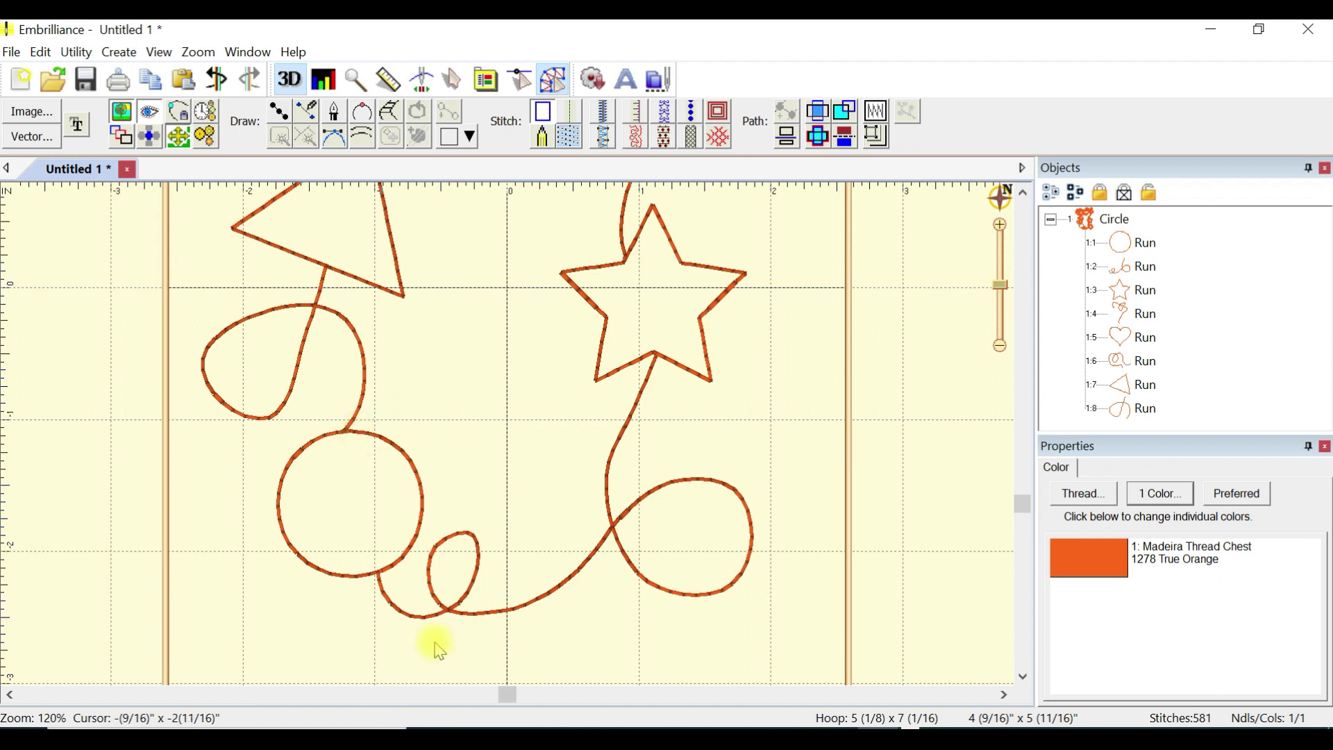
Step: Clear the selection and scroll the canvas to show the whole first design inside the hoop
{"action": "left_click", "coordinate": [379, 575]}
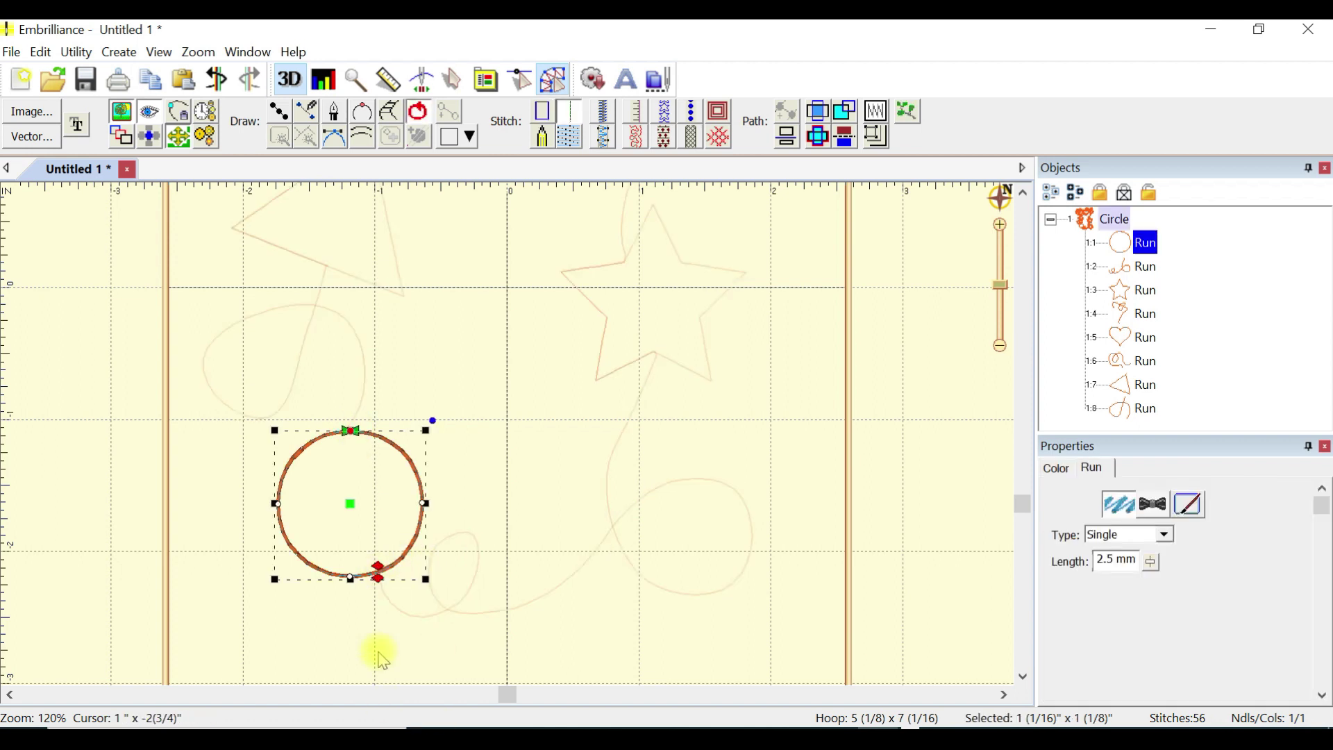
{"action": "left_click", "coordinate": [873, 374]}
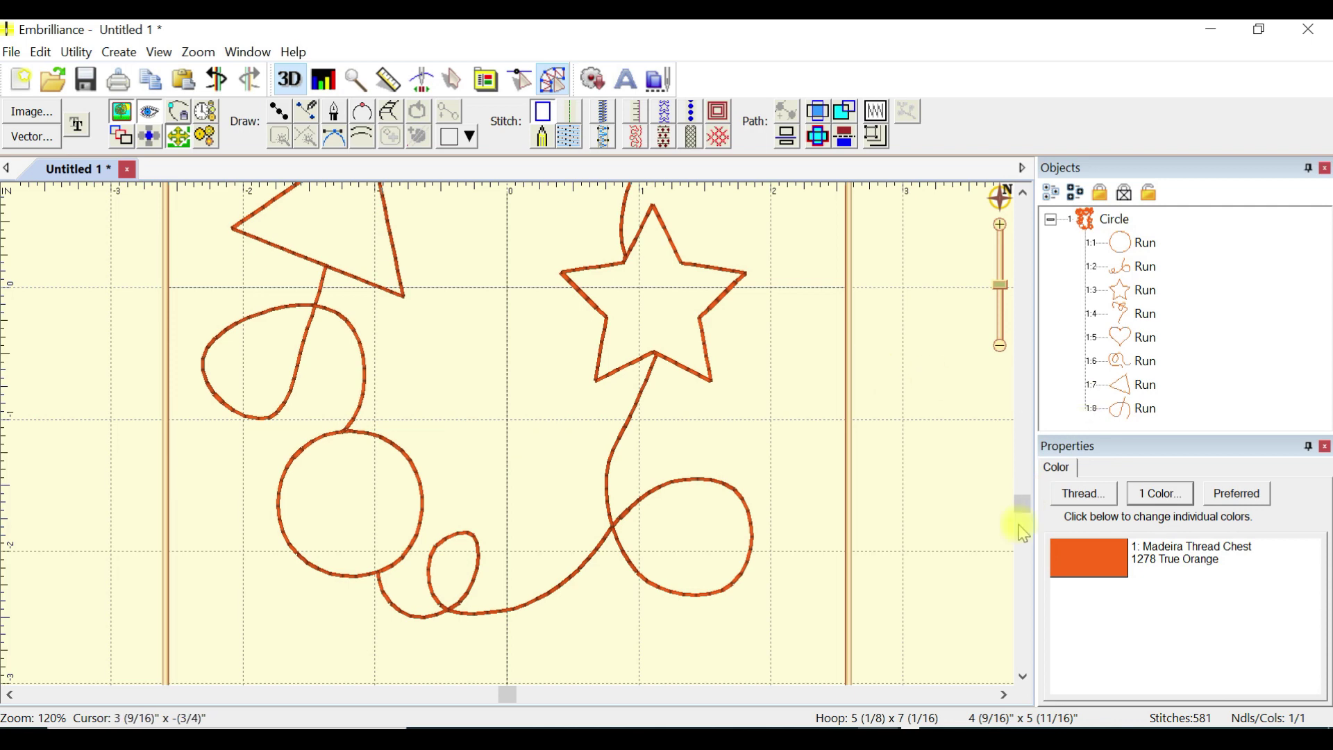
{"action": "left_click_drag", "start_coordinate": [1025, 507], "coordinate": [1025, 427]}
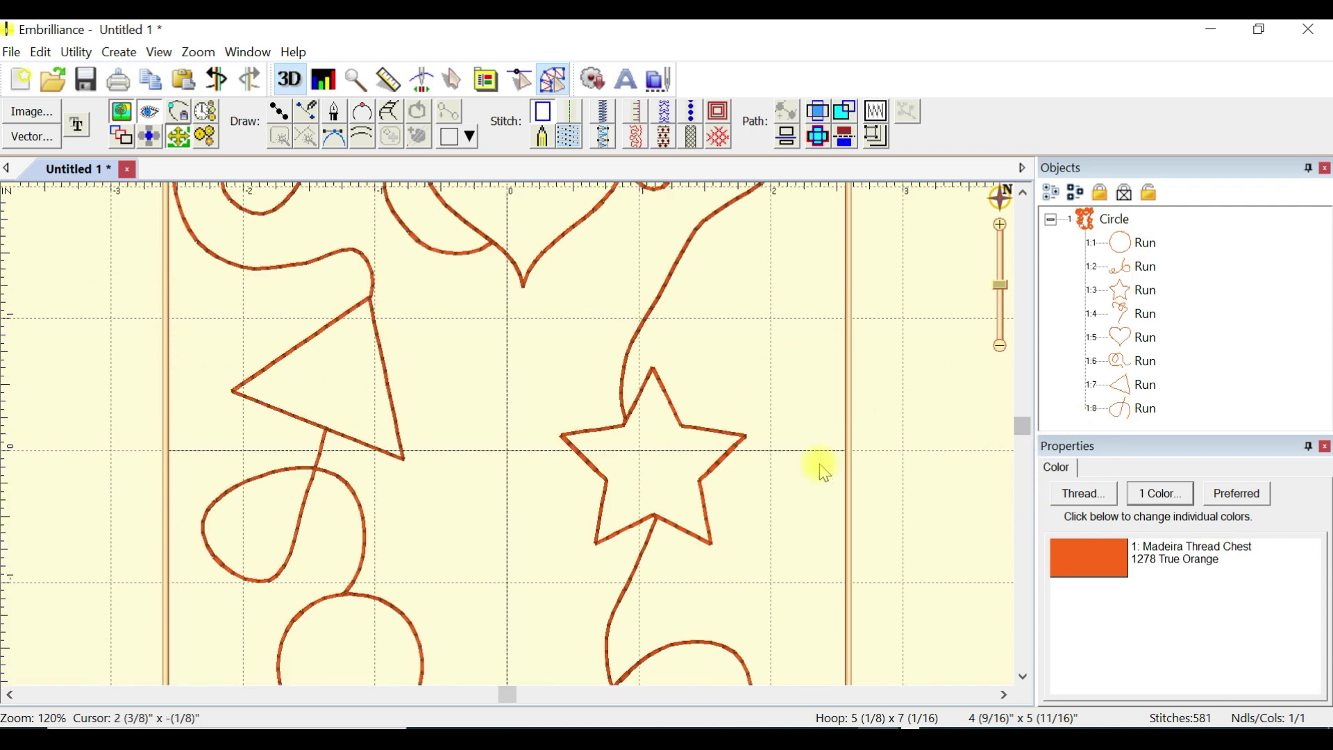
{"action": "scroll", "coordinate": [821, 472], "scroll_direction": "down", "scroll_amount": 2}
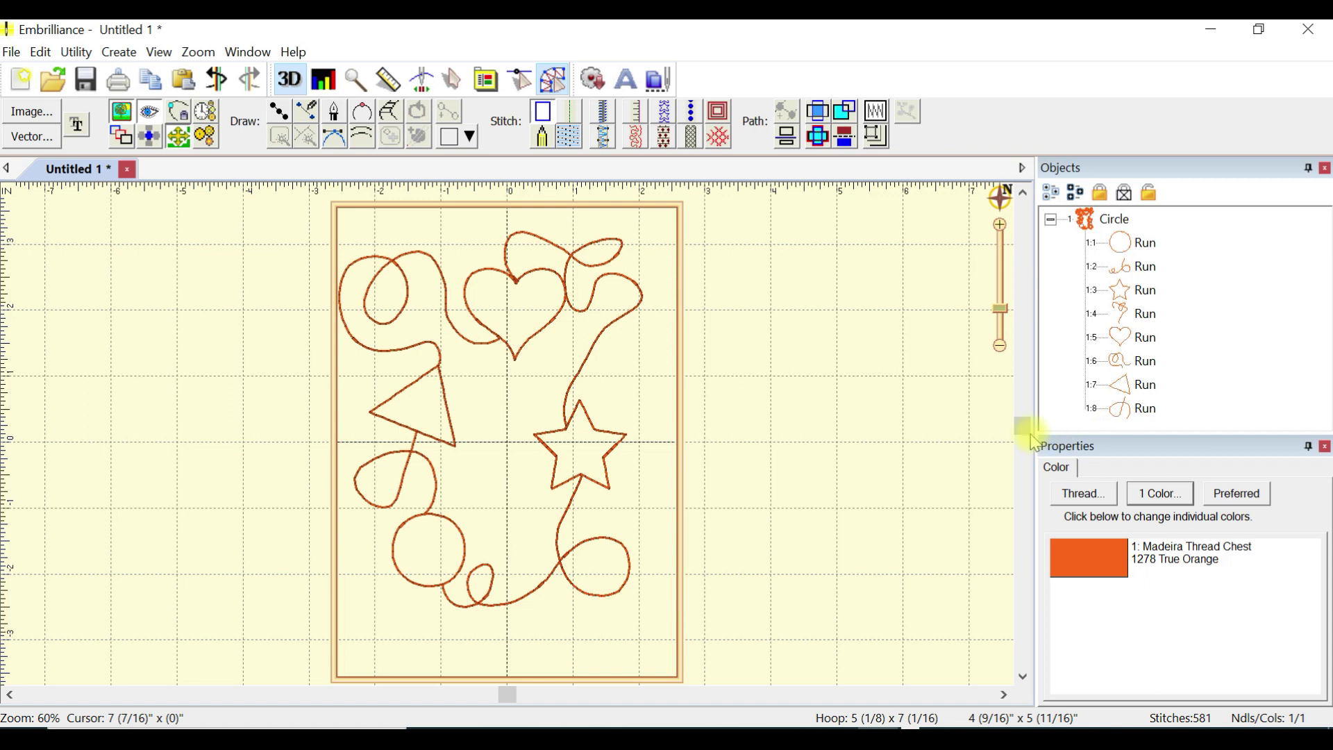
{"action": "left_click_drag", "start_coordinate": [1025, 427], "coordinate": [1024, 372]}
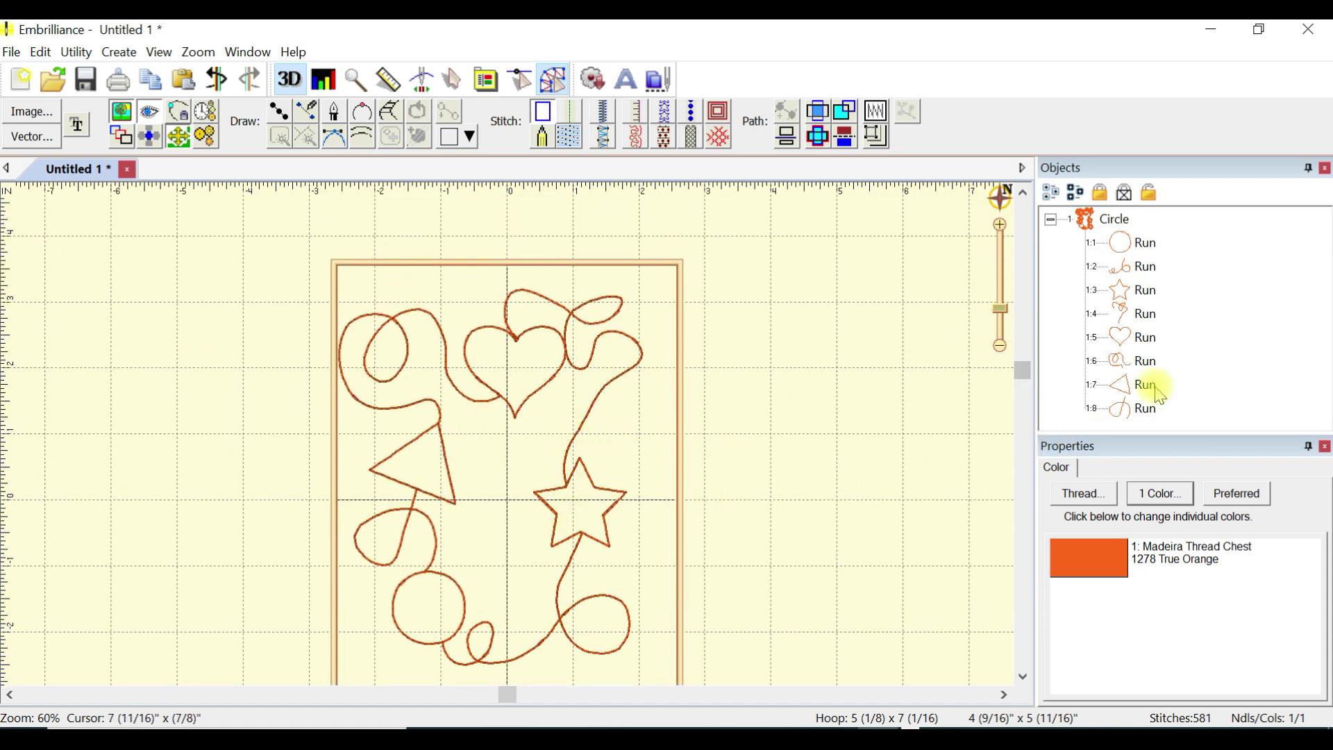
{"action": "left_click_drag", "start_coordinate": [1026, 378], "coordinate": [1024, 397]}
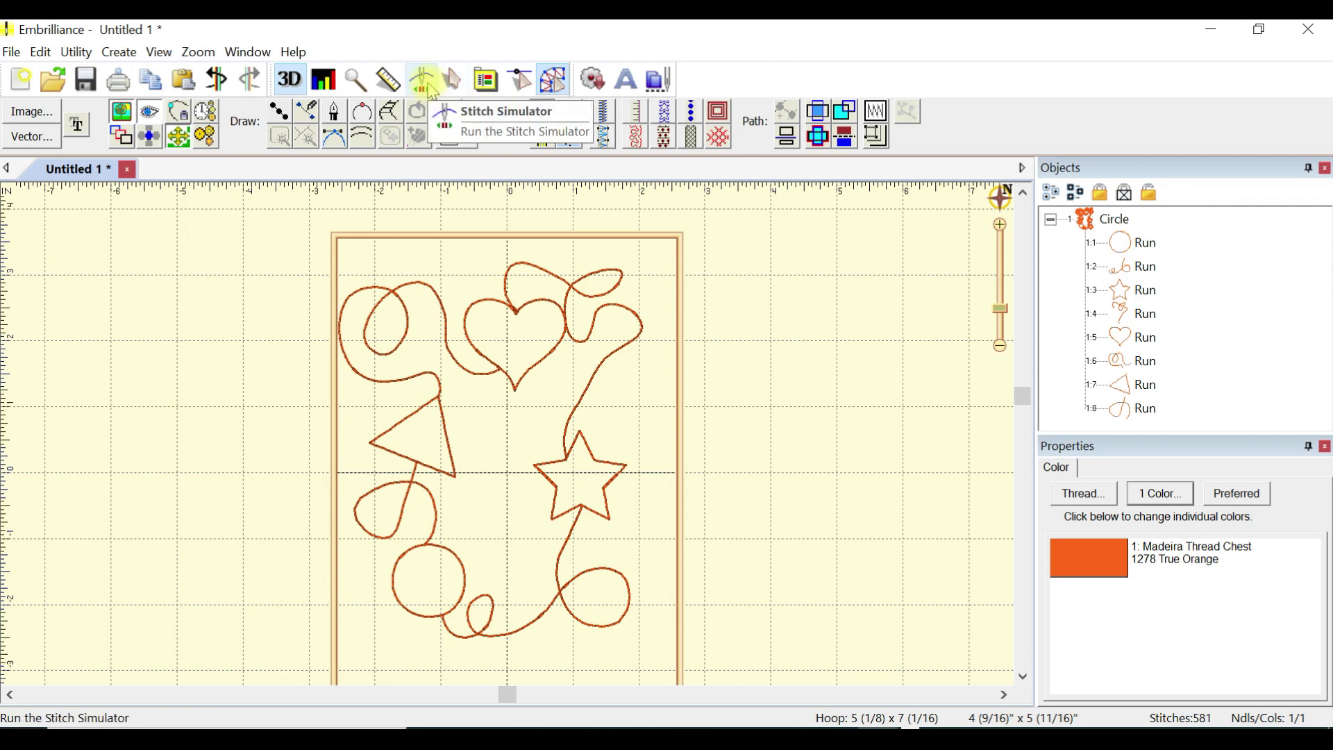
Step: Play Untitled 1's stitch-out in the Stitch Simulator, then start a new blank design
{"action": "left_click", "coordinate": [429, 84]}
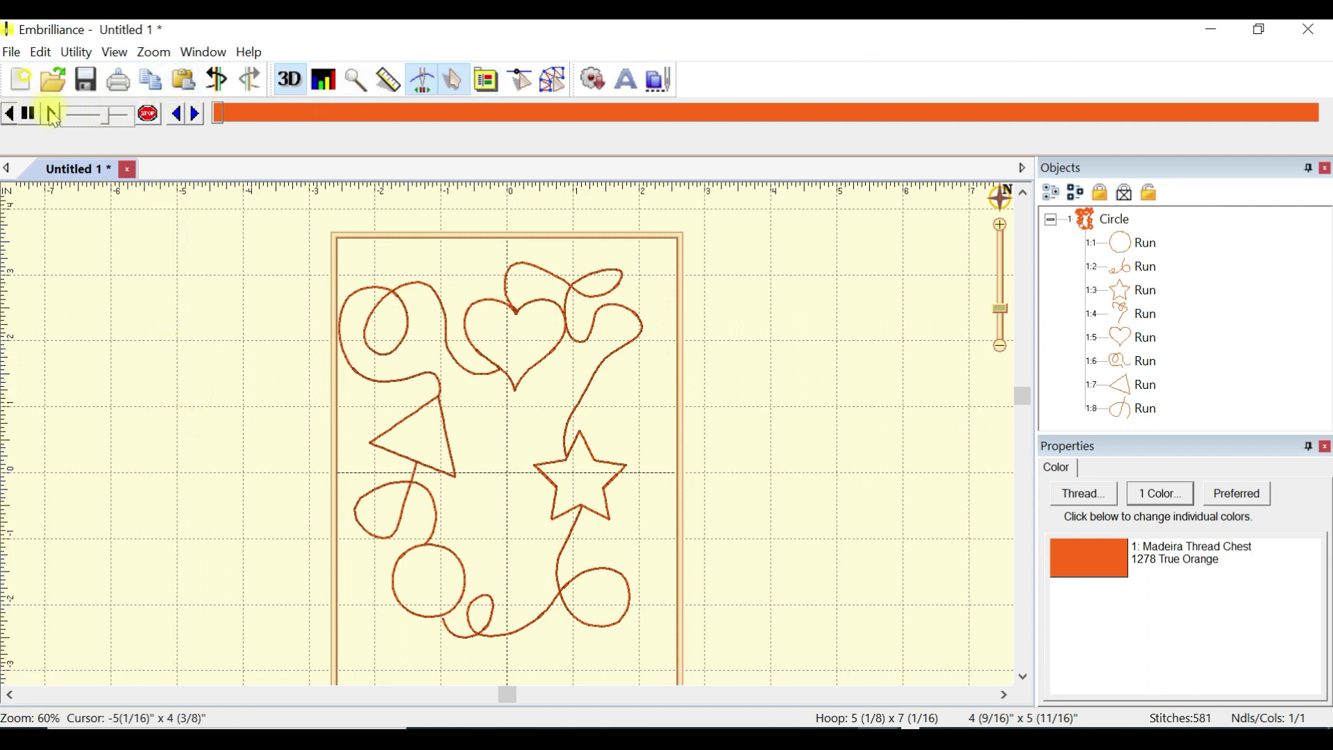
{"action": "left_click", "coordinate": [52, 115]}
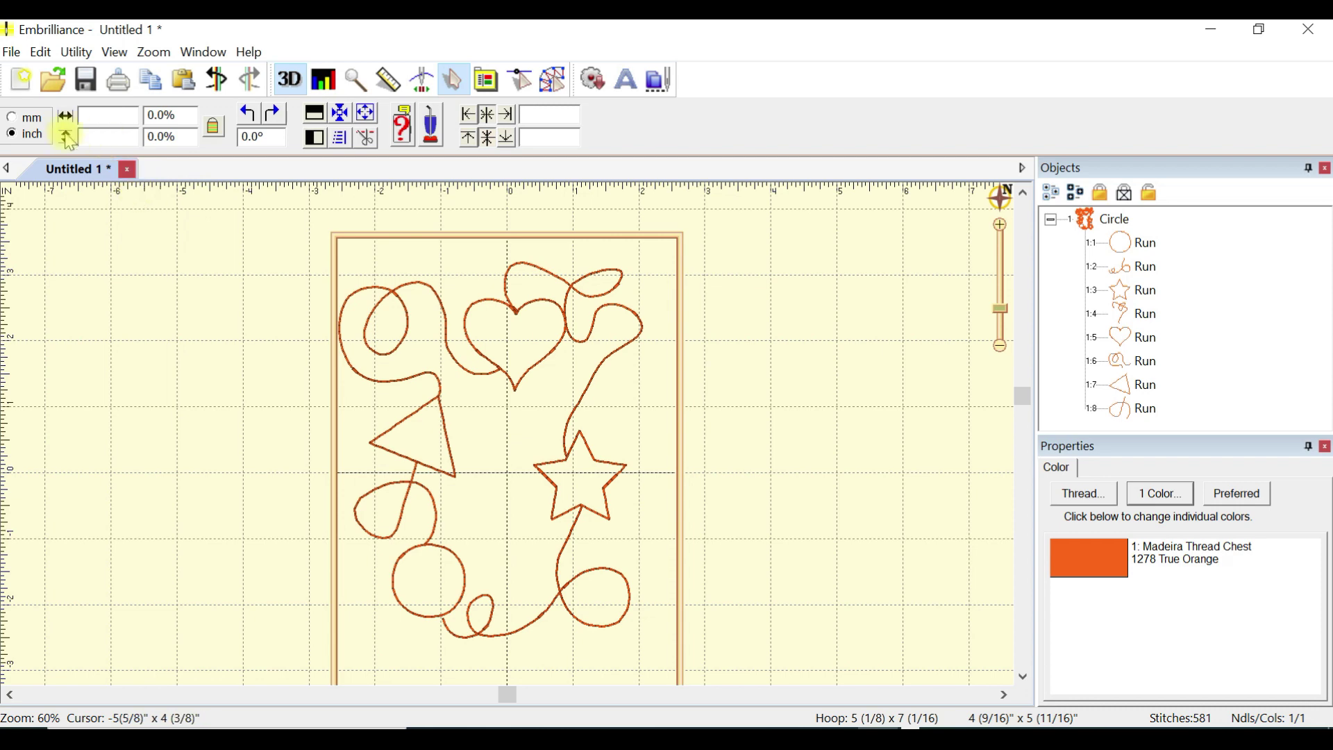
{"action": "left_click", "coordinate": [23, 80]}
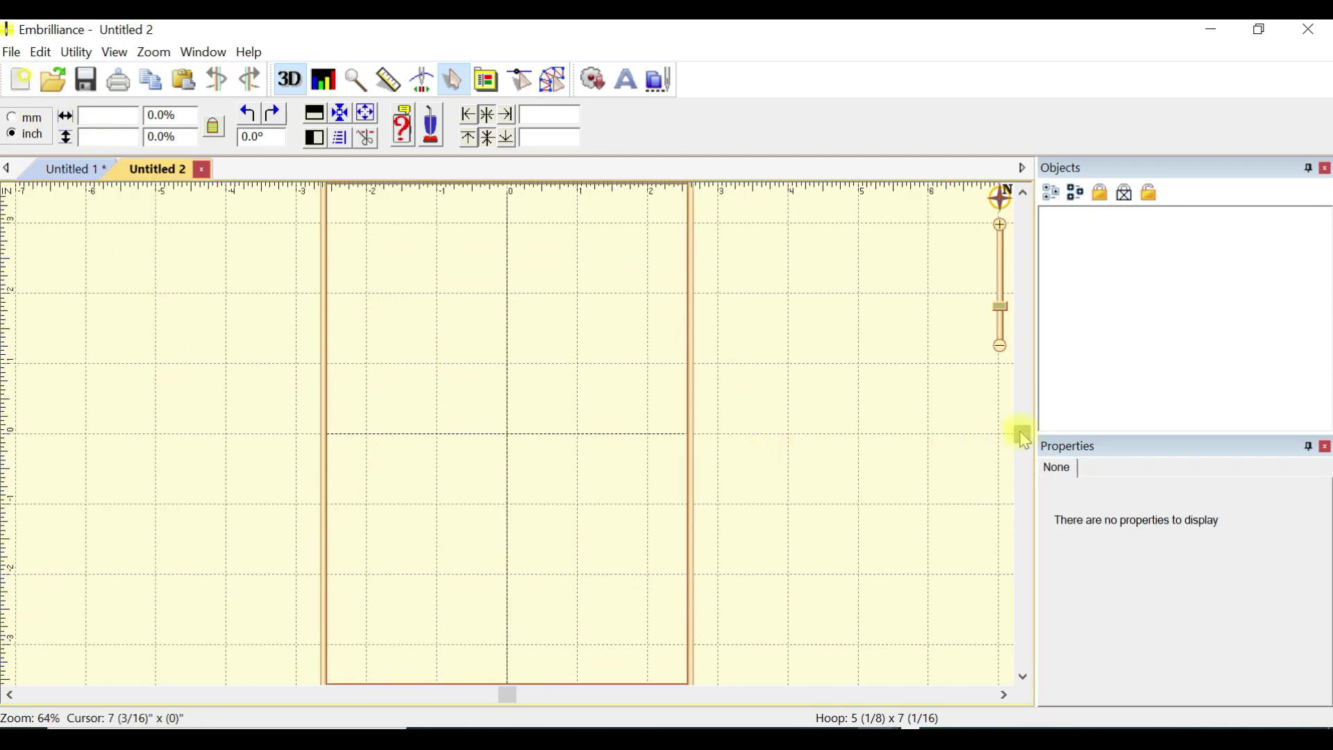
Step: Begin a curved line at the hoop's lower left, curving upward to a crest
{"action": "mouse_move", "coordinate": [1024, 439]}
{"action": "left_mouse_down"}
{"action": "mouse_move", "coordinate": [1021, 414]}
{"action": "mouse_move", "coordinate": [1024, 443]}
{"action": "left_mouse_up"}
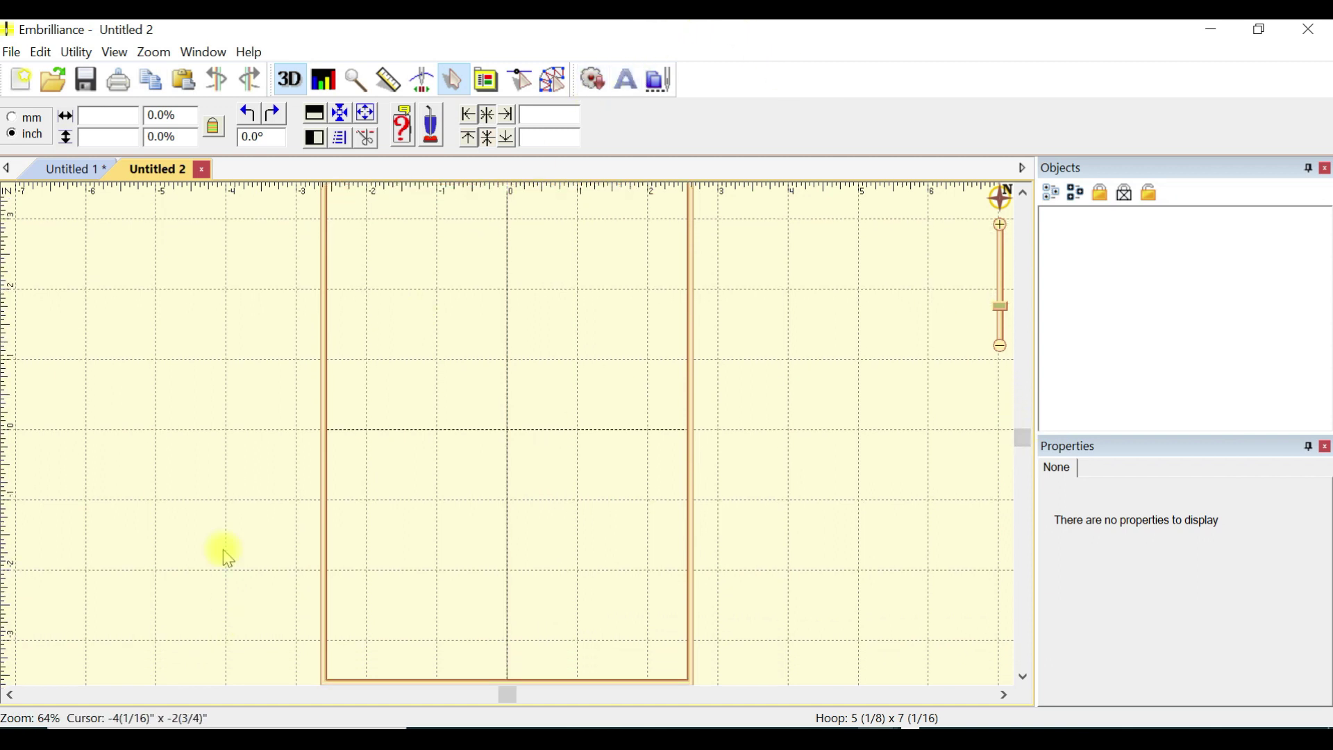
{"action": "left_click", "coordinate": [552, 80]}
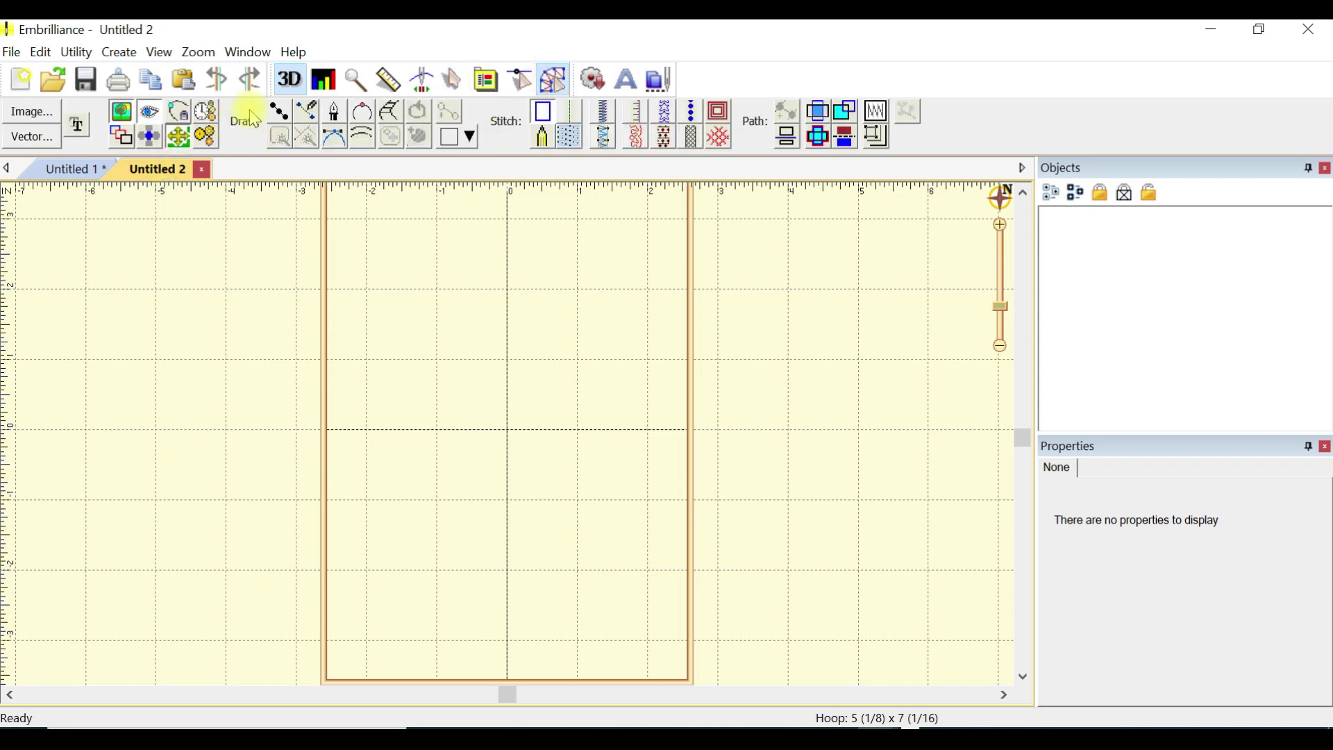
{"action": "left_click", "coordinate": [285, 118]}
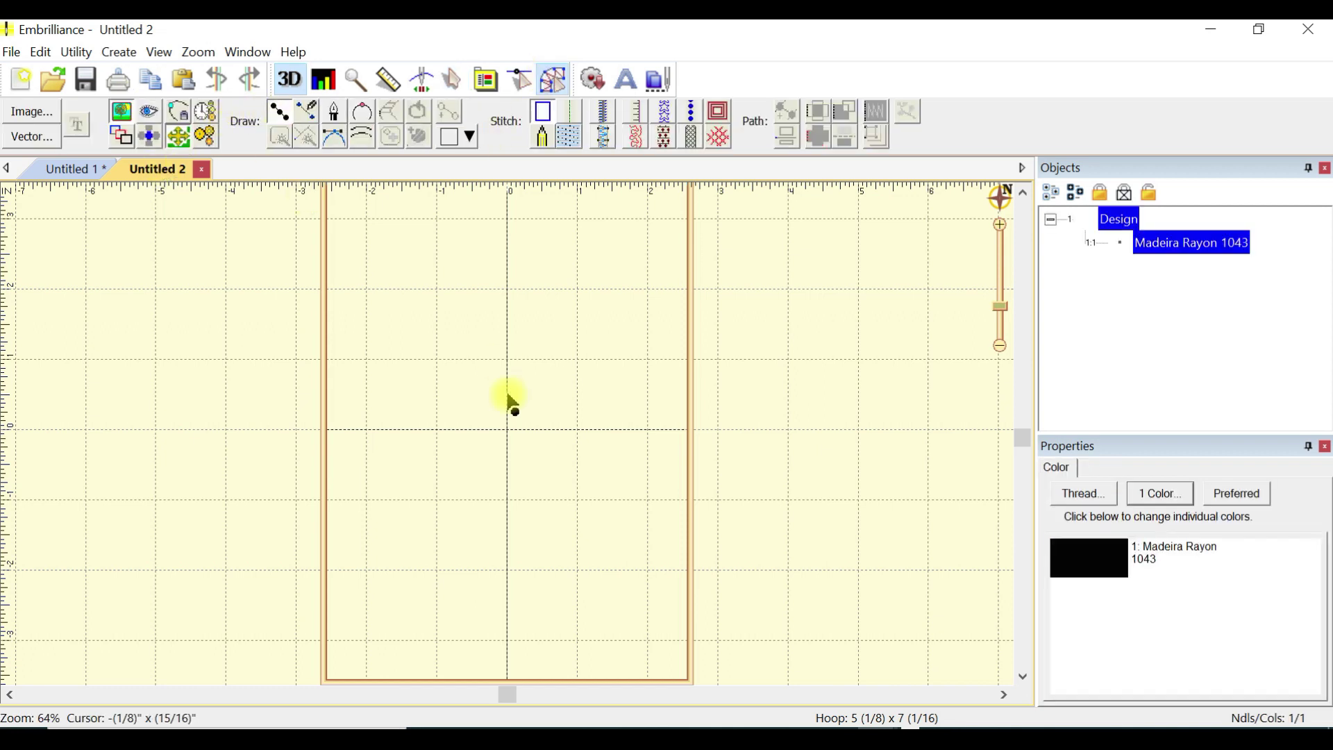
{"action": "left_click", "coordinate": [364, 614]}
{"action": "left_click", "coordinate": [377, 603]}
{"action": "left_click", "coordinate": [412, 558]}
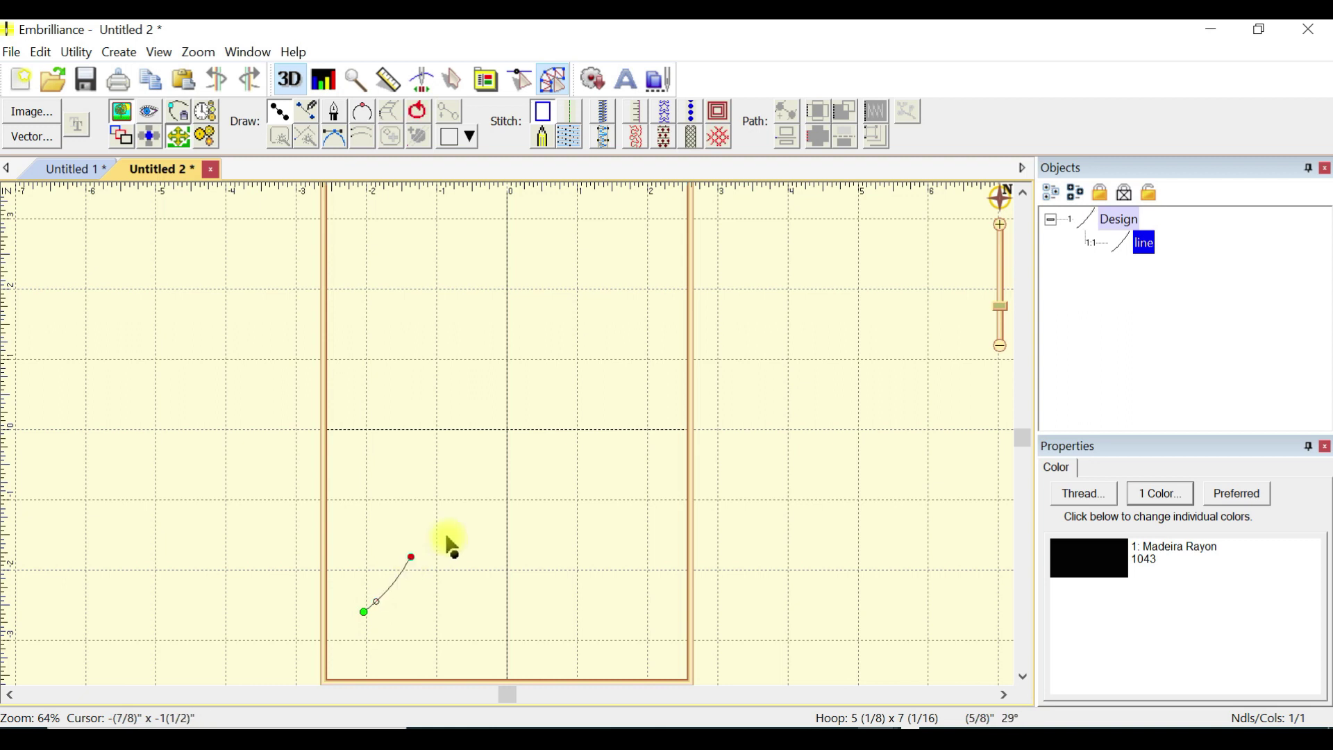
{"action": "left_click", "coordinate": [448, 536]}
Step: Finish the curve with a small loop ending to the right, stitched as a 52-stitch run
{"action": "left_click", "coordinate": [463, 544]}
{"action": "left_click", "coordinate": [463, 553]}
{"action": "left_click", "coordinate": [444, 560]}
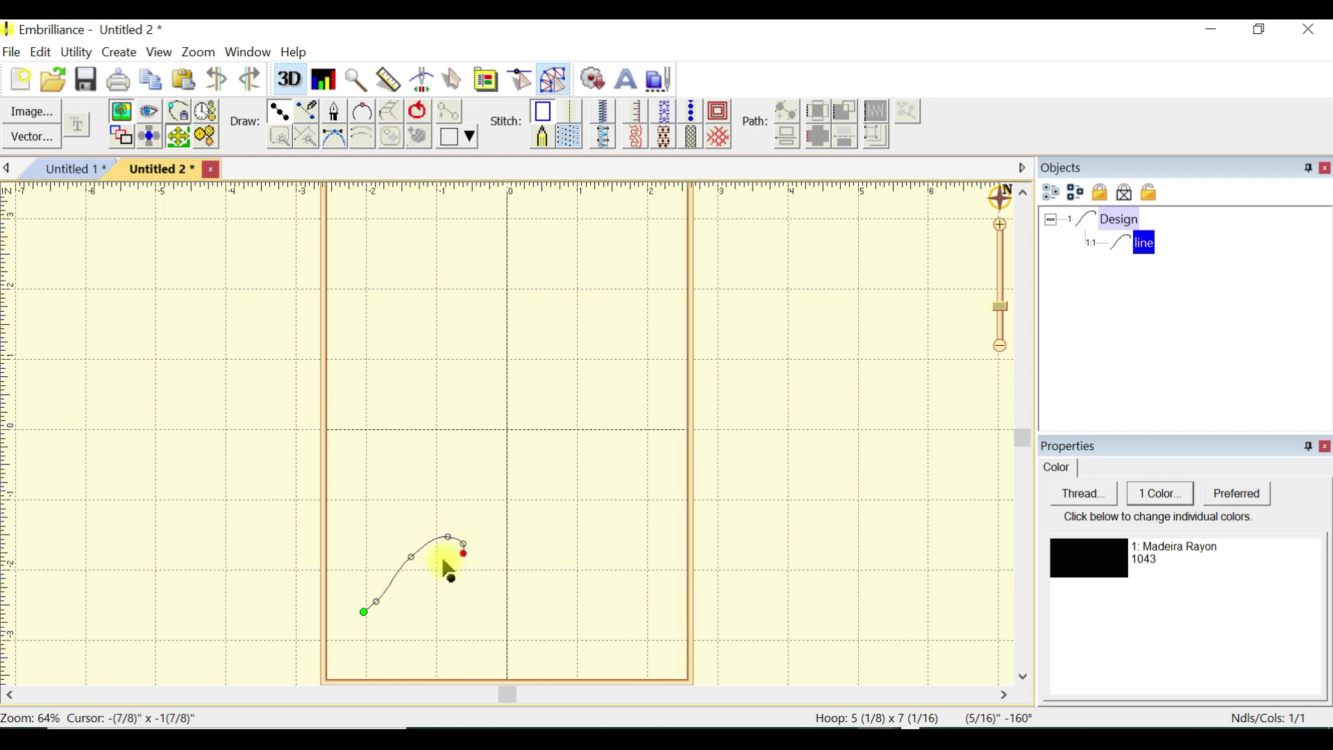
{"action": "left_click", "coordinate": [444, 499]}
{"action": "left_click", "coordinate": [484, 486]}
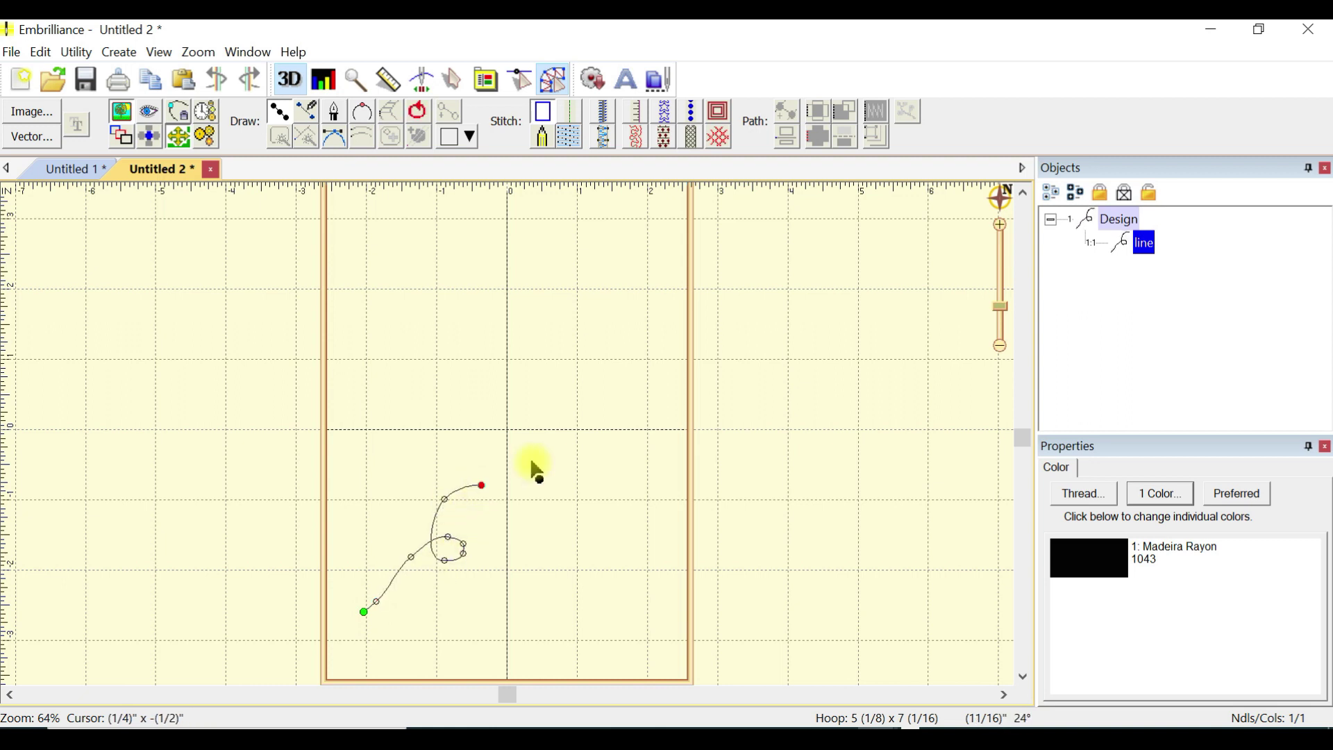
{"action": "left_click", "coordinate": [534, 490]}
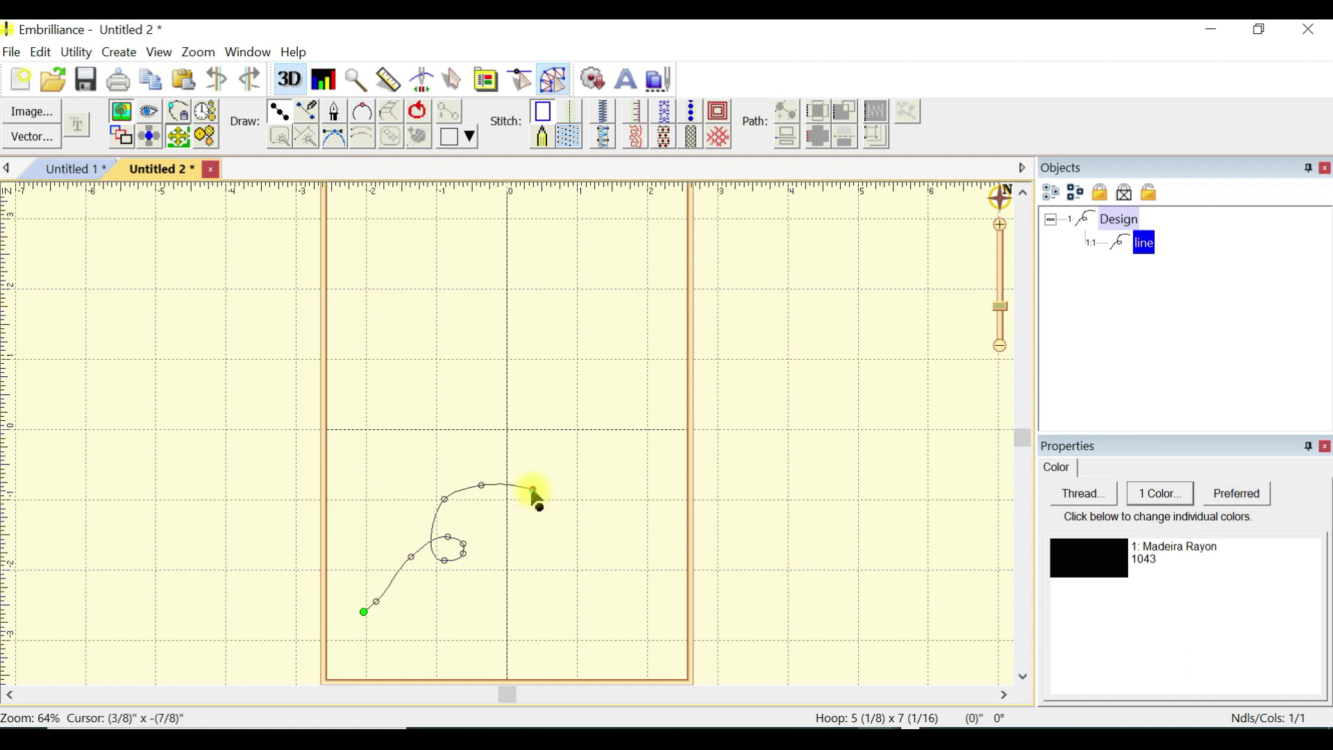
{"action": "left_click", "coordinate": [578, 113]}
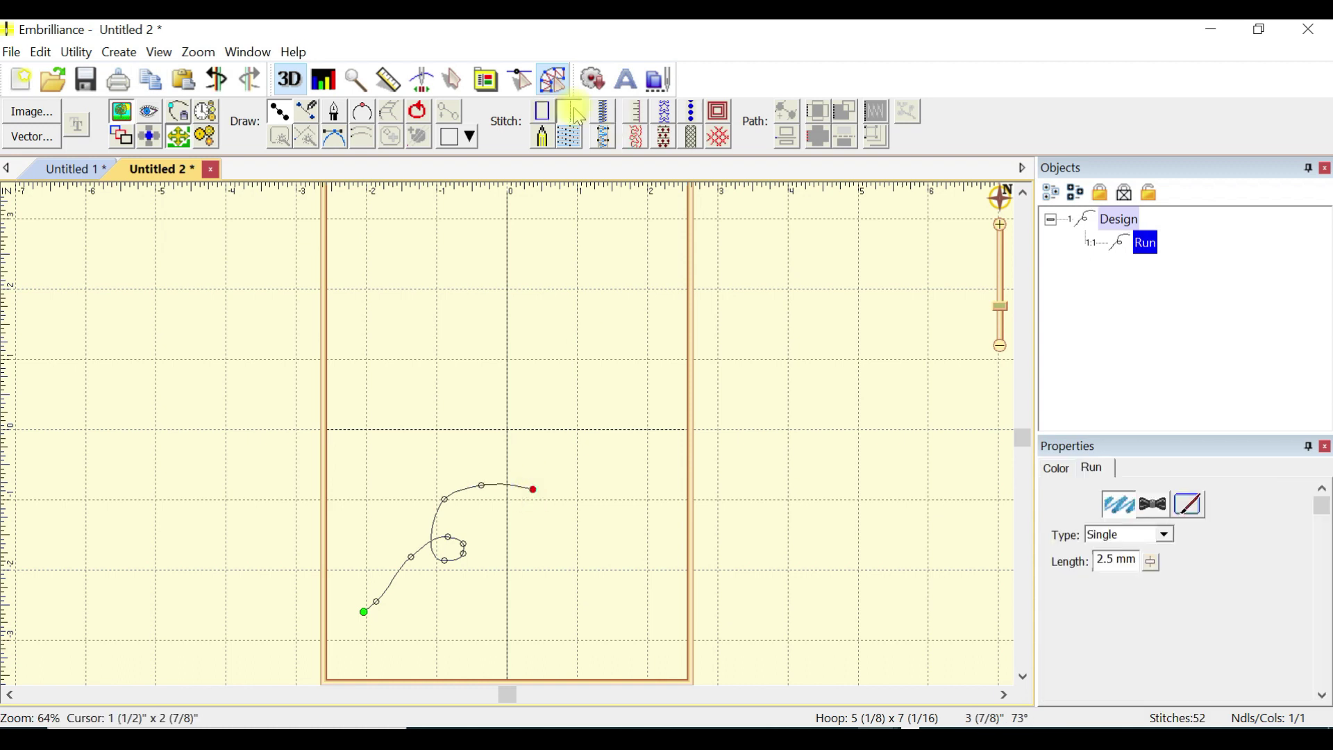
{"action": "left_click", "coordinate": [593, 79]}
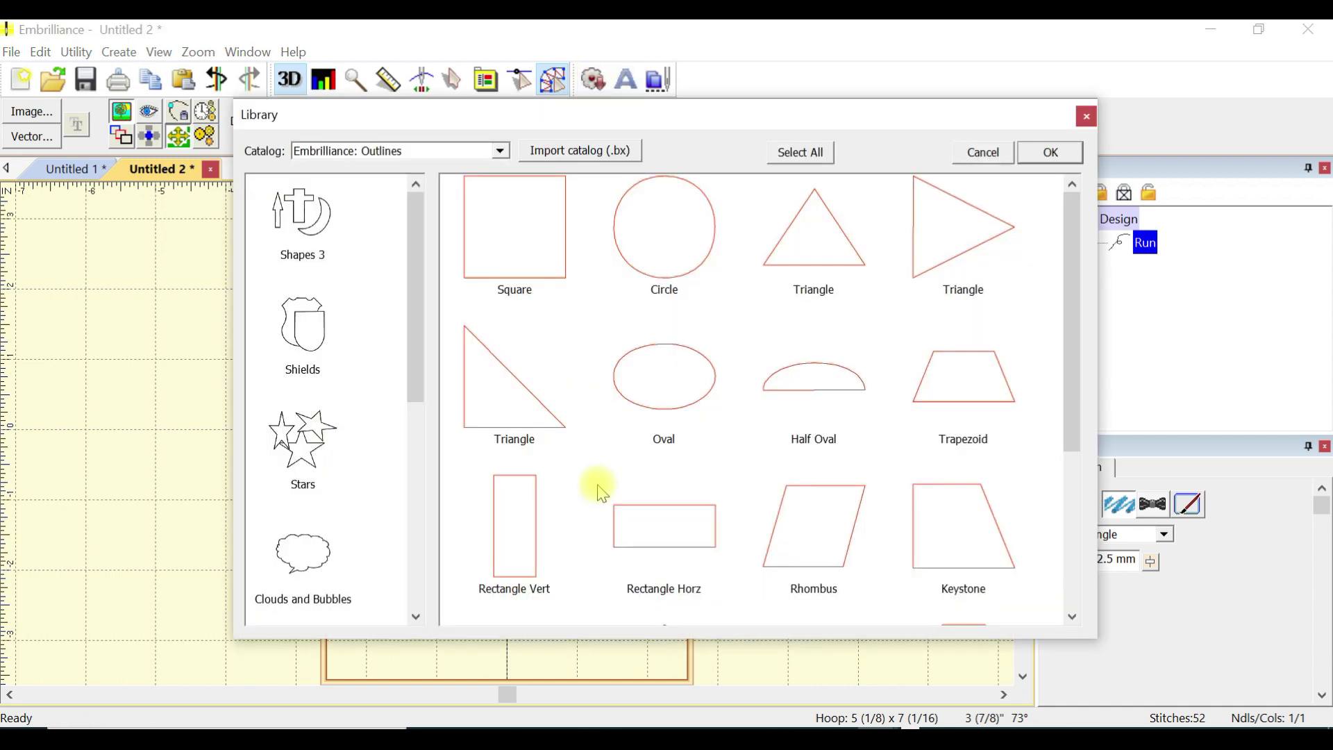
{"action": "left_click", "coordinate": [684, 281]}
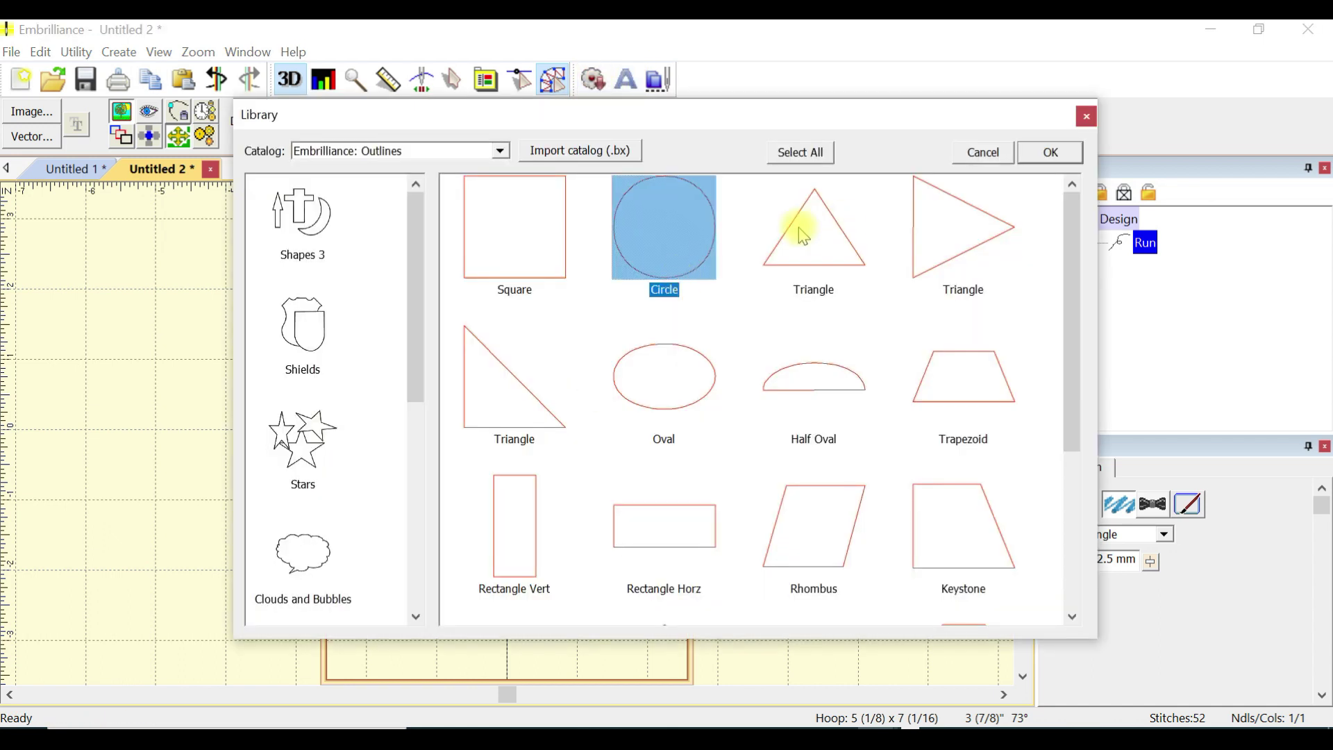
{"action": "left_click", "coordinate": [1048, 154]}
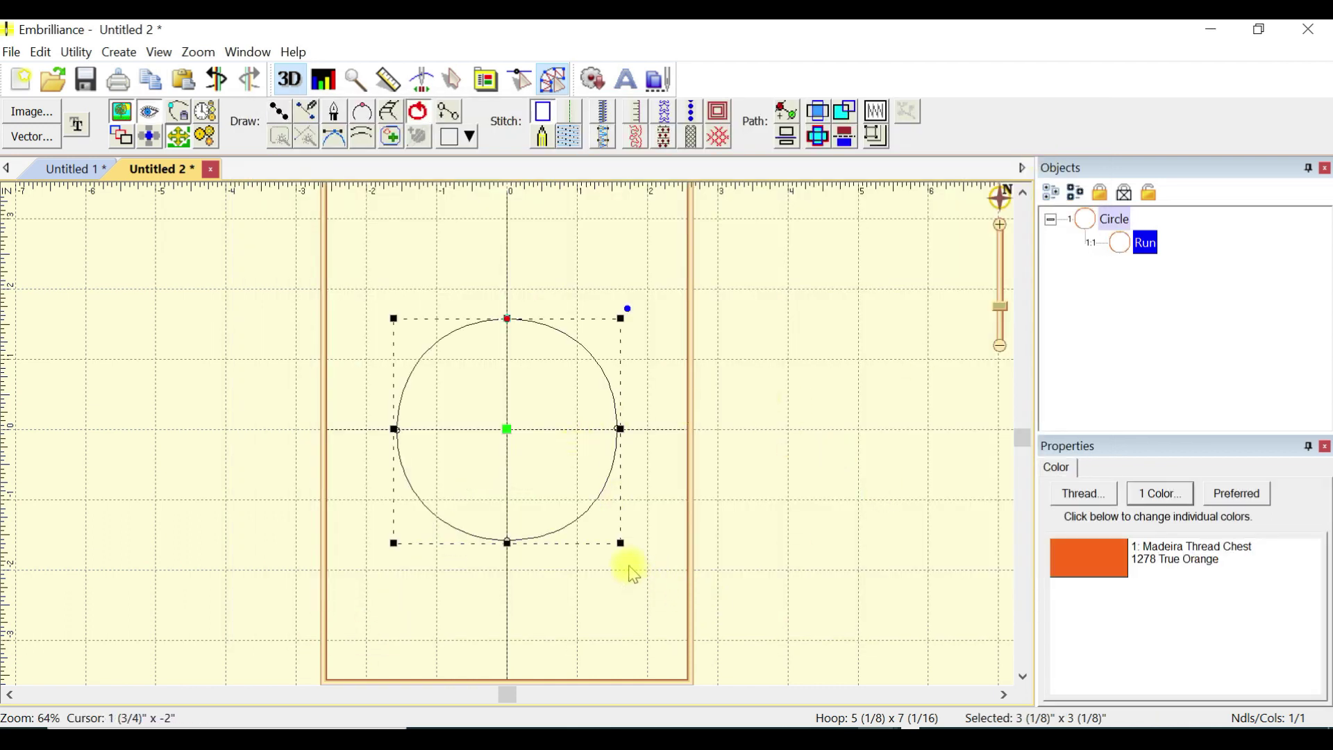
{"action": "left_click_drag", "start_coordinate": [561, 502], "coordinate": [539, 457]}
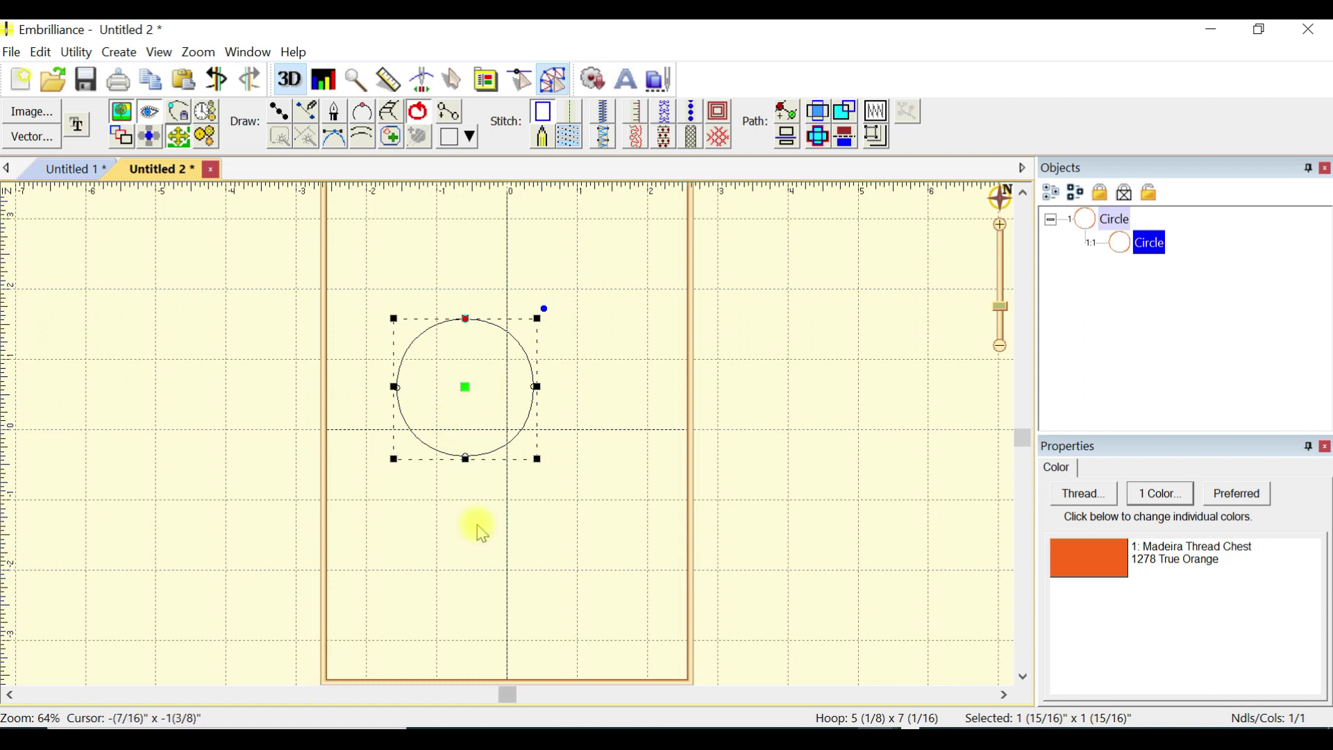
{"action": "left_click", "coordinate": [482, 479]}
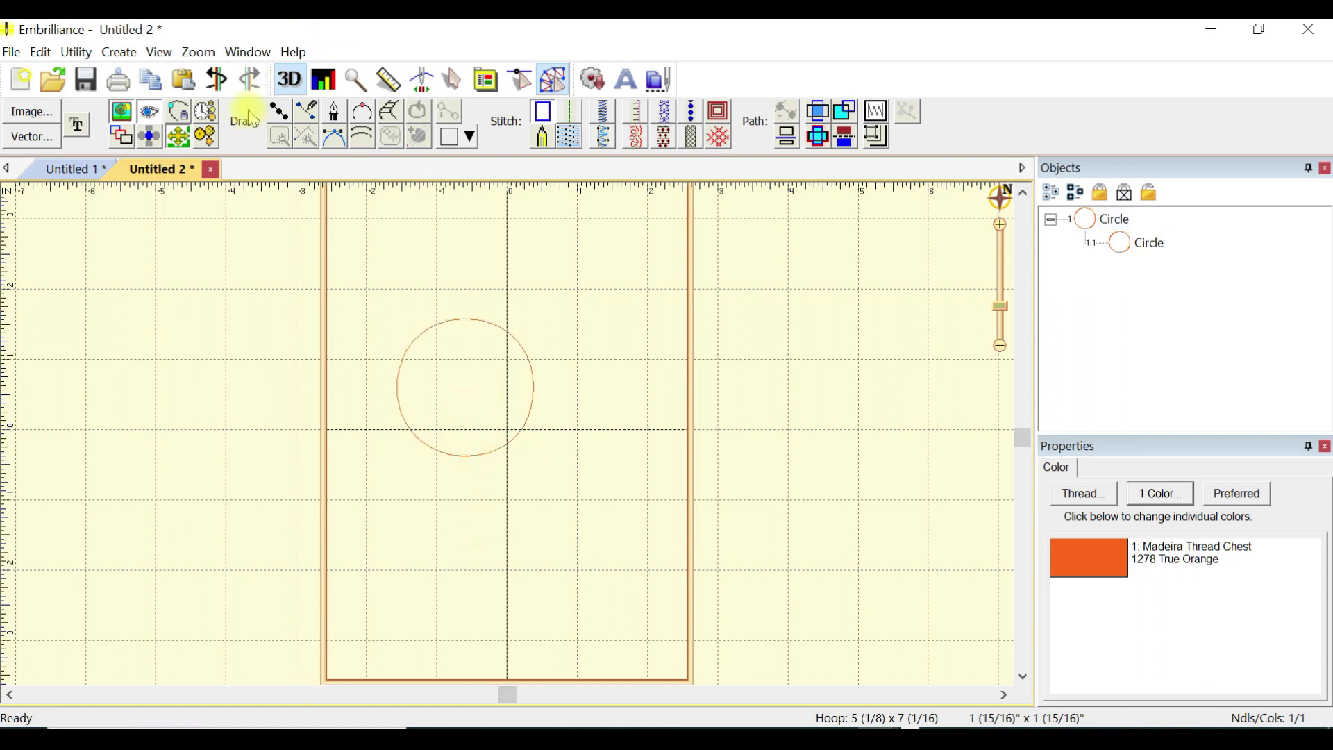
{"action": "left_click", "coordinate": [221, 79]}
{"action": "left_click", "coordinate": [221, 79]}
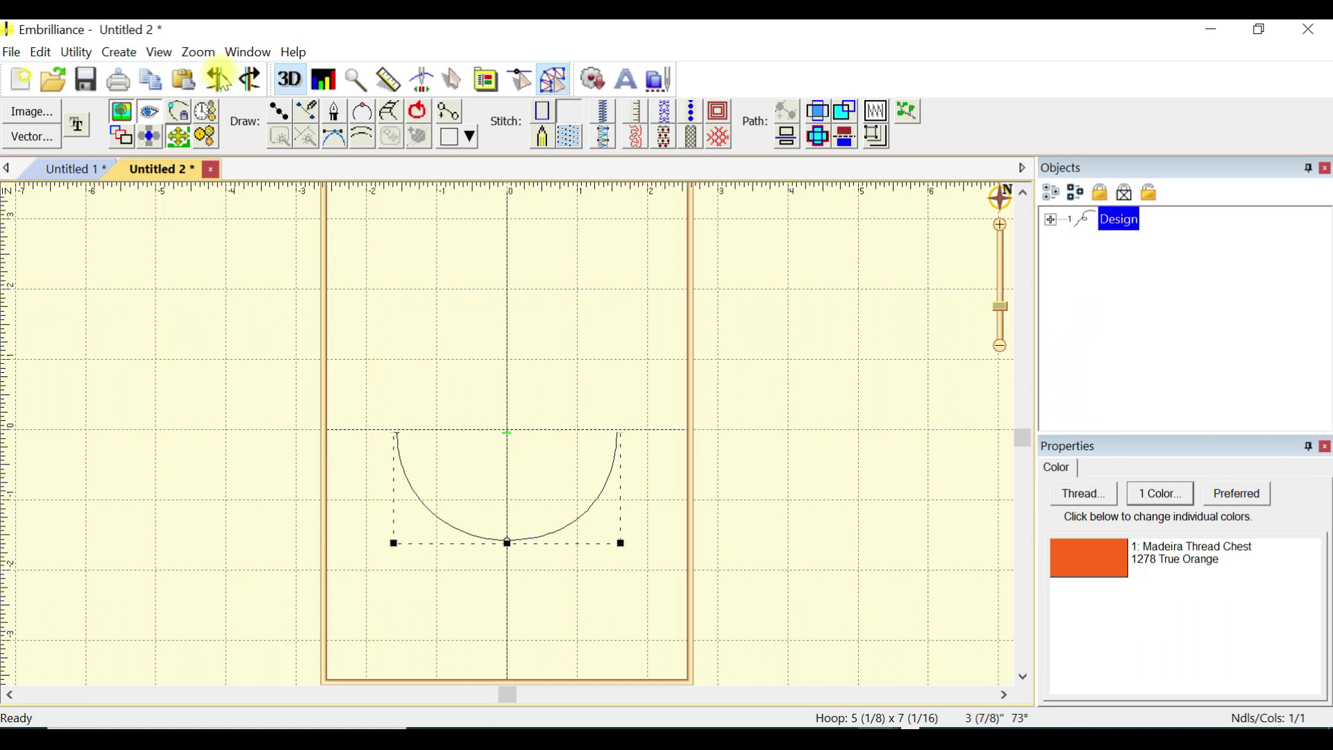
{"action": "left_click", "coordinate": [221, 79]}
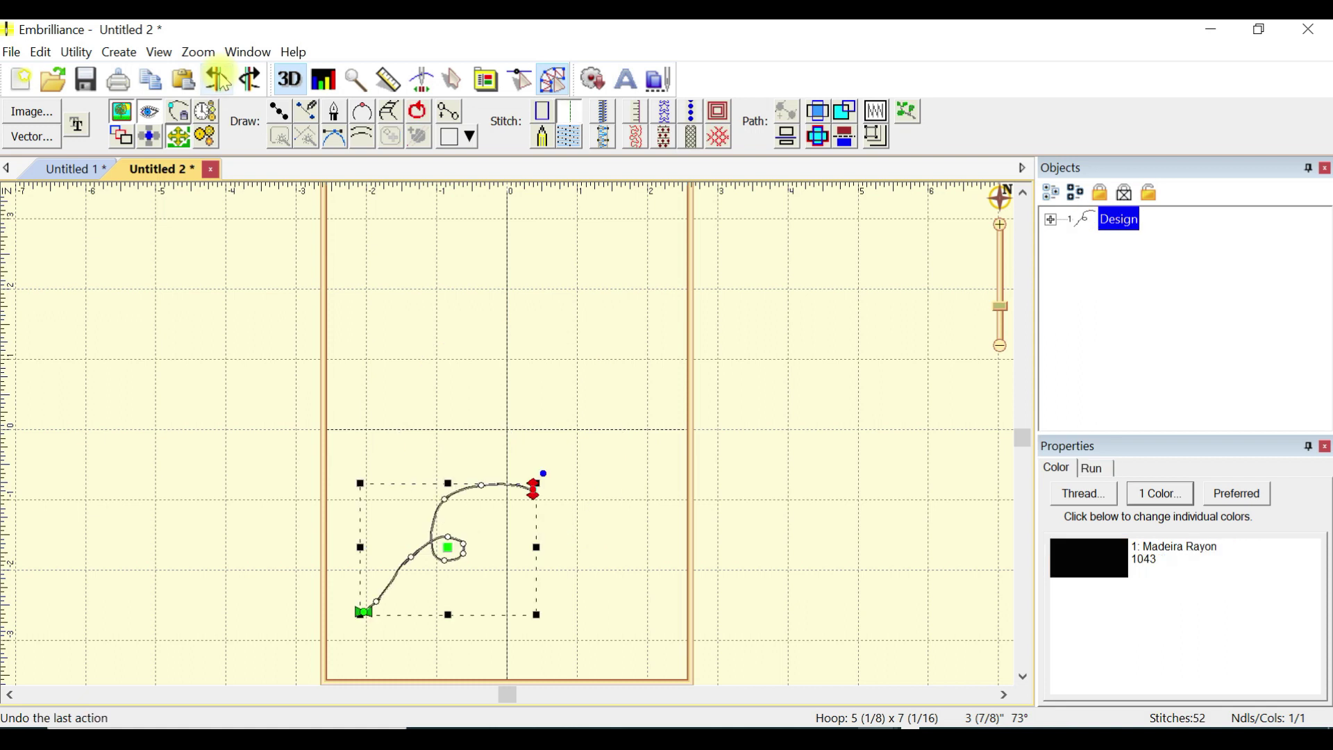
{"action": "left_click", "coordinate": [427, 439]}
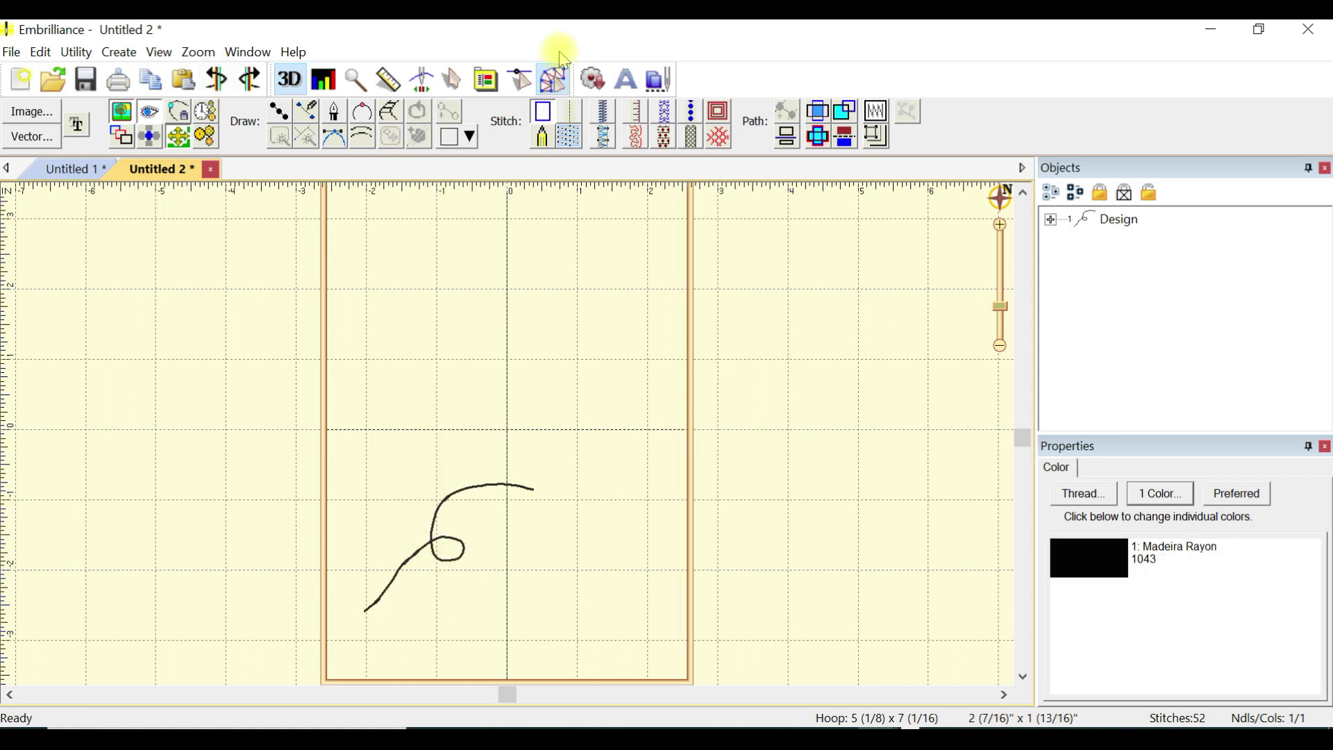
{"action": "left_click", "coordinate": [609, 80]}
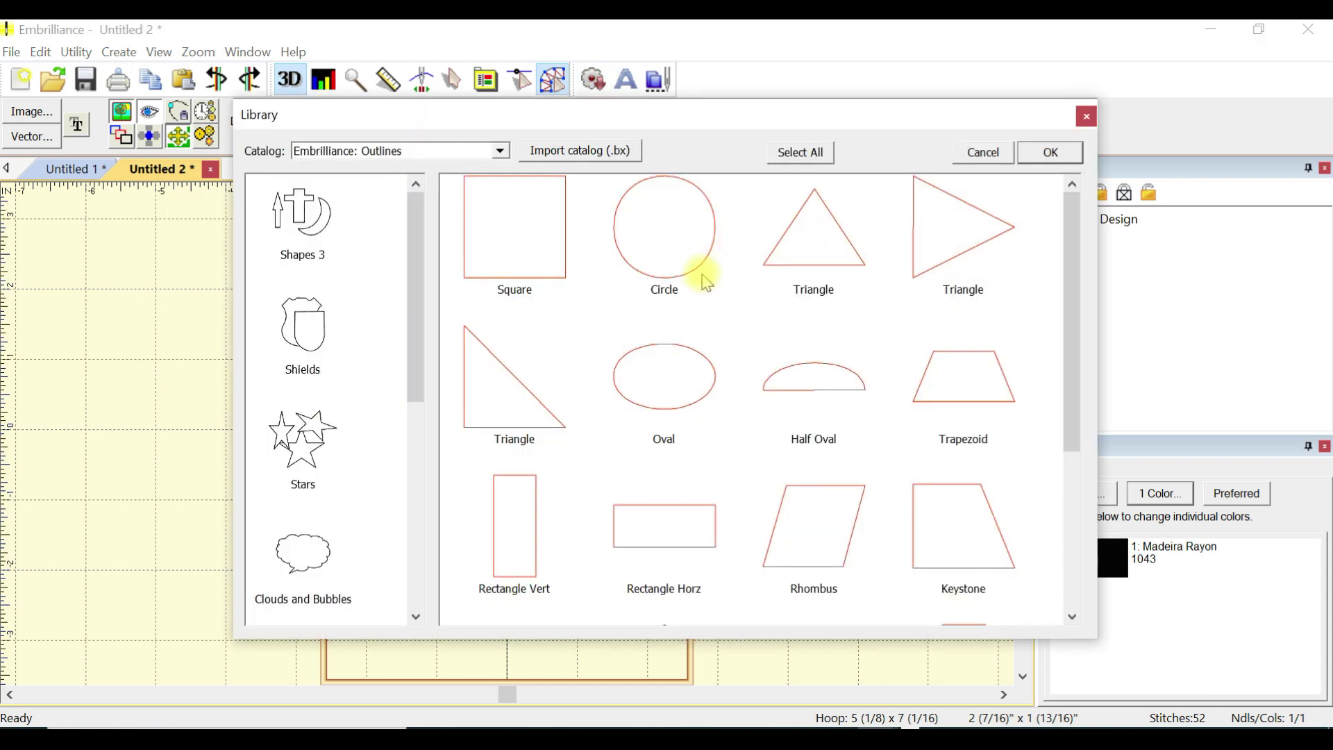
Step: Add a Circle outline, shrink it and place it just above the curly line's end
{"action": "left_click", "coordinate": [699, 271]}
{"action": "left_click", "coordinate": [1035, 154]}
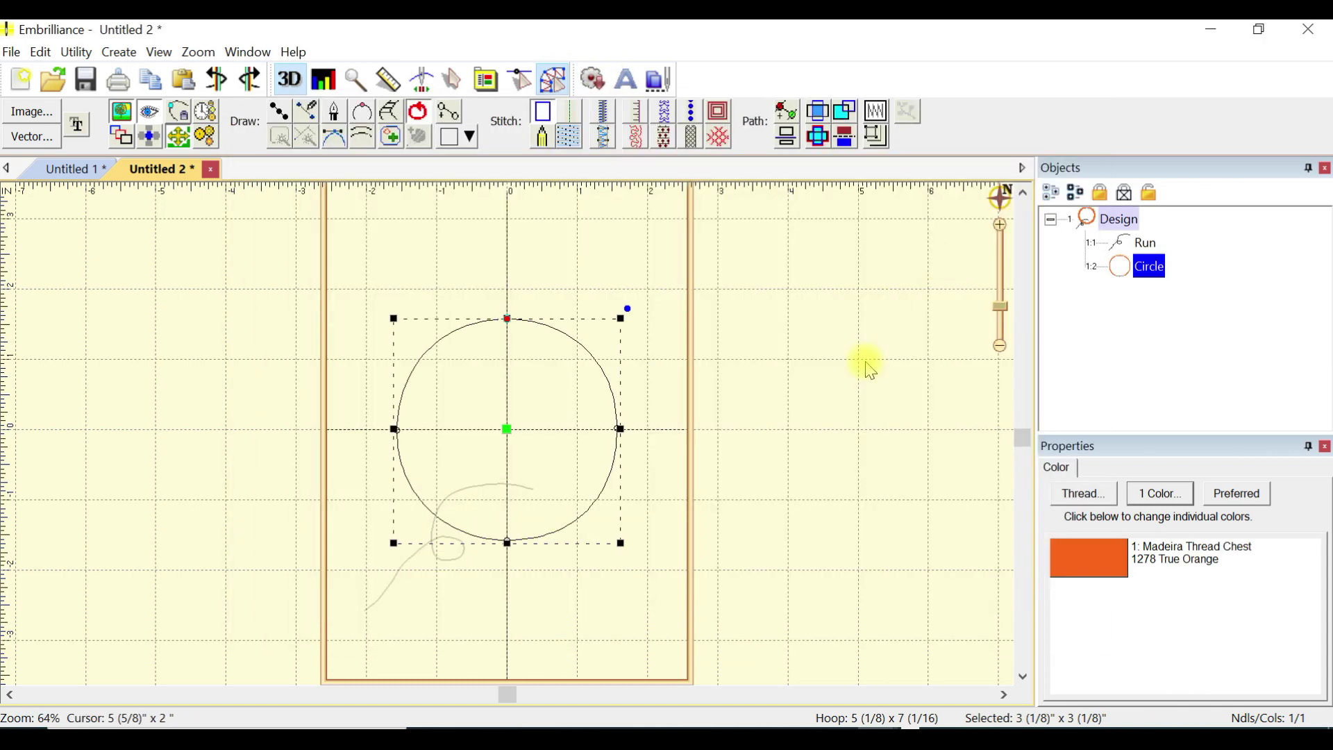
{"action": "left_click_drag", "start_coordinate": [623, 547], "coordinate": [539, 497]}
{"action": "left_click_drag", "start_coordinate": [465, 397], "coordinate": [536, 429]}
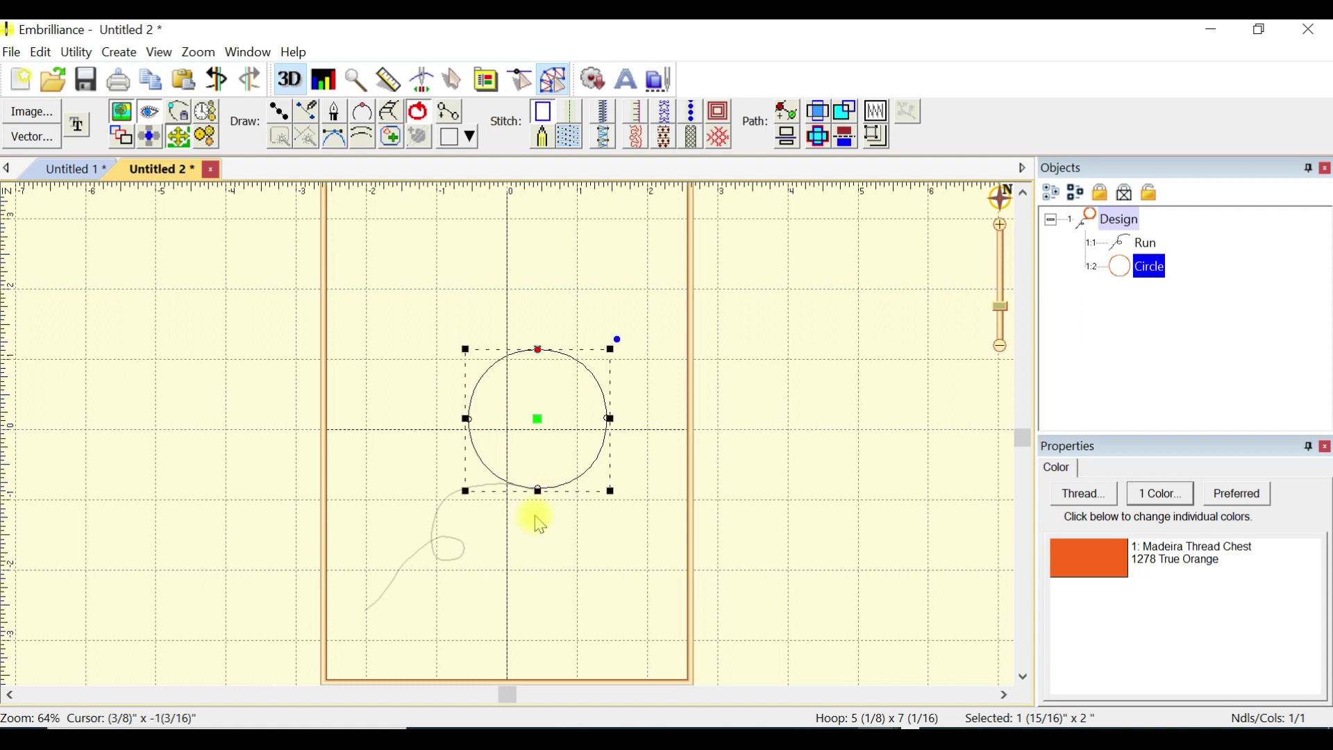
{"action": "left_click", "coordinate": [448, 564]}
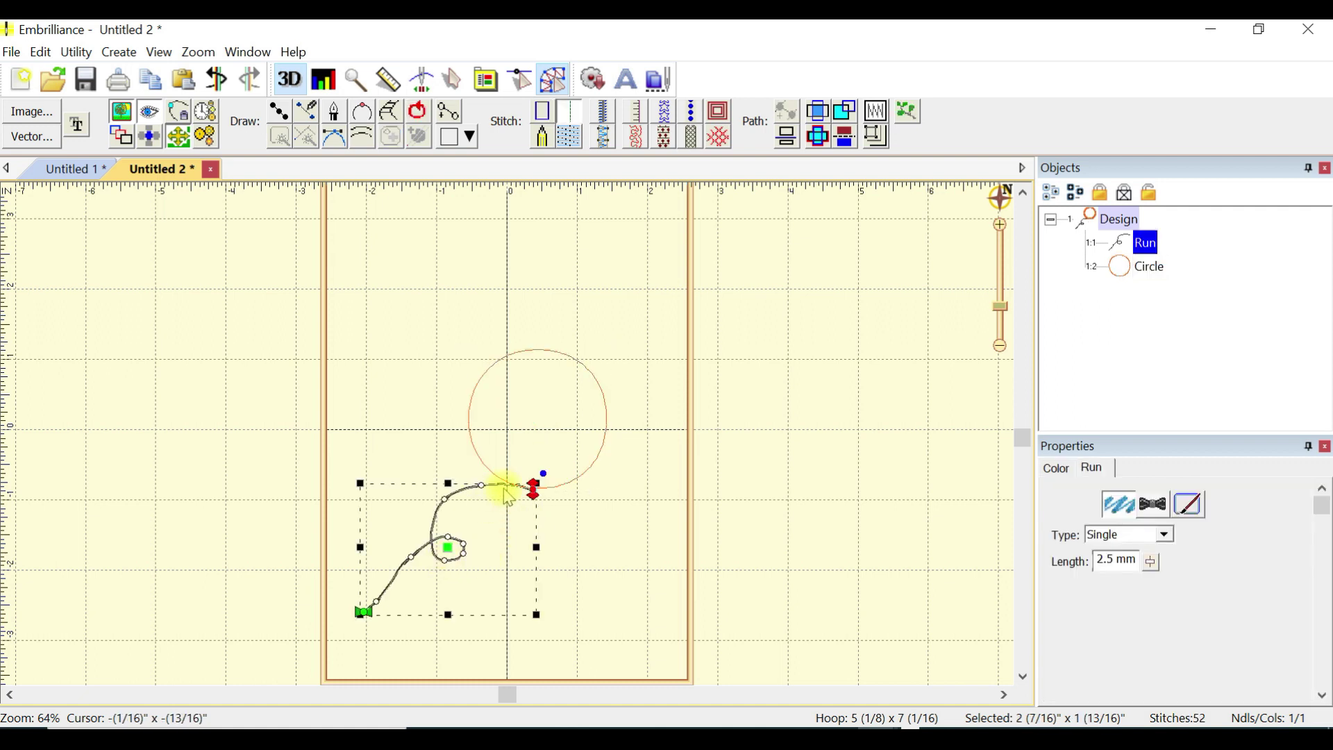
{"action": "left_click", "coordinate": [561, 513]}
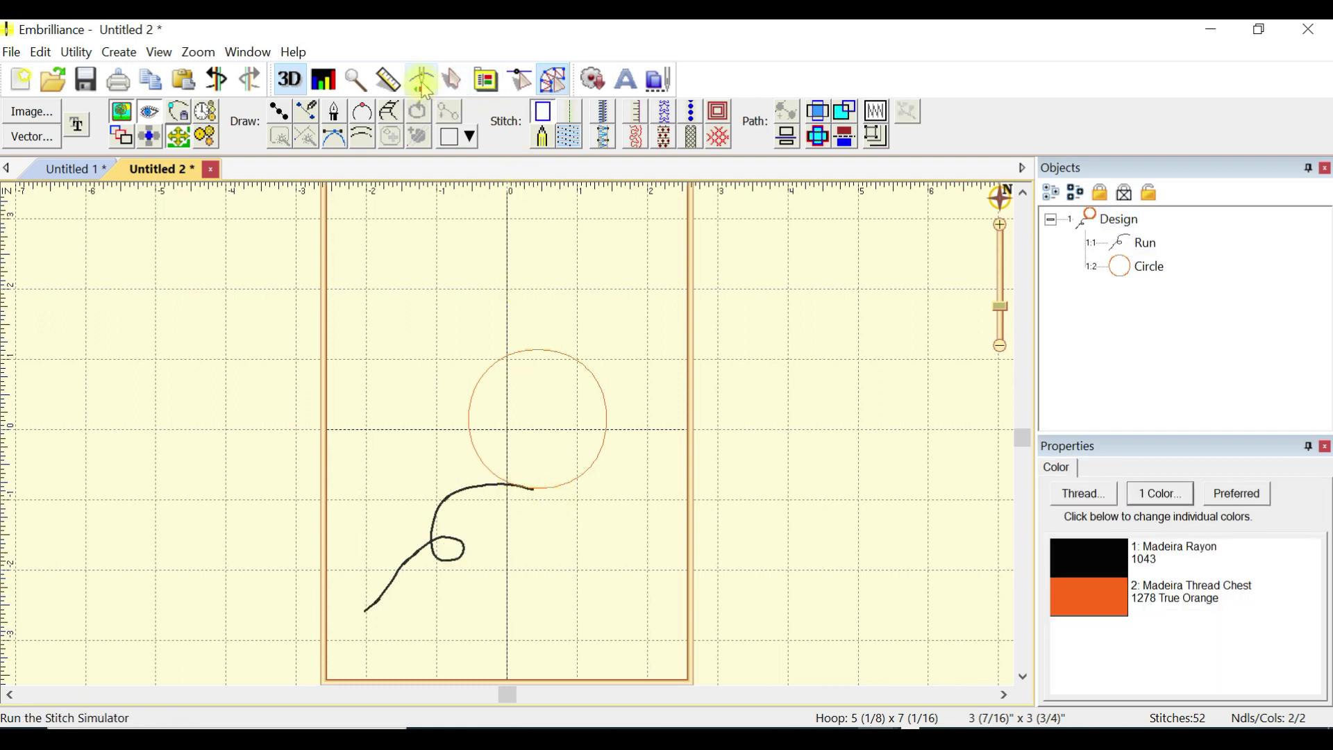
Step: Stitch the circle as a run with its start and end moved to the bottom
{"action": "left_click", "coordinate": [604, 398]}
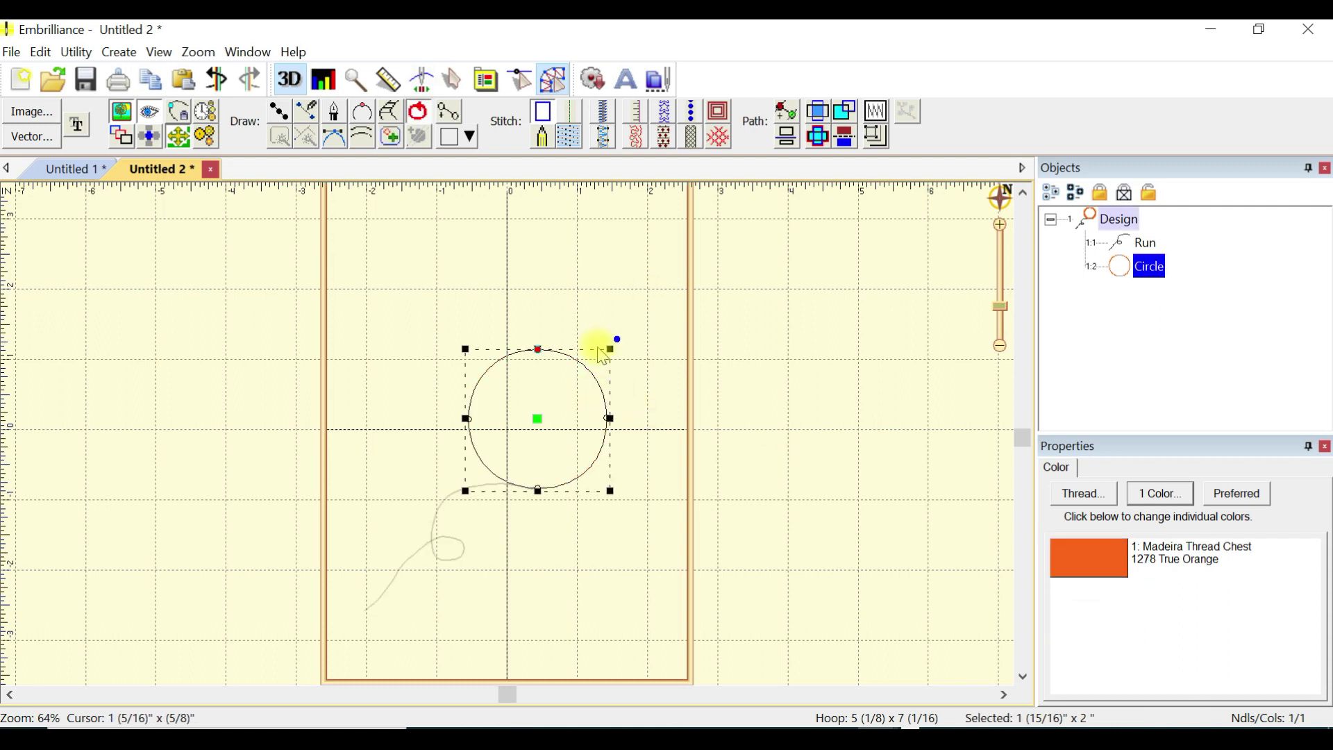
{"action": "left_click", "coordinate": [569, 116]}
{"action": "left_click", "coordinate": [671, 459]}
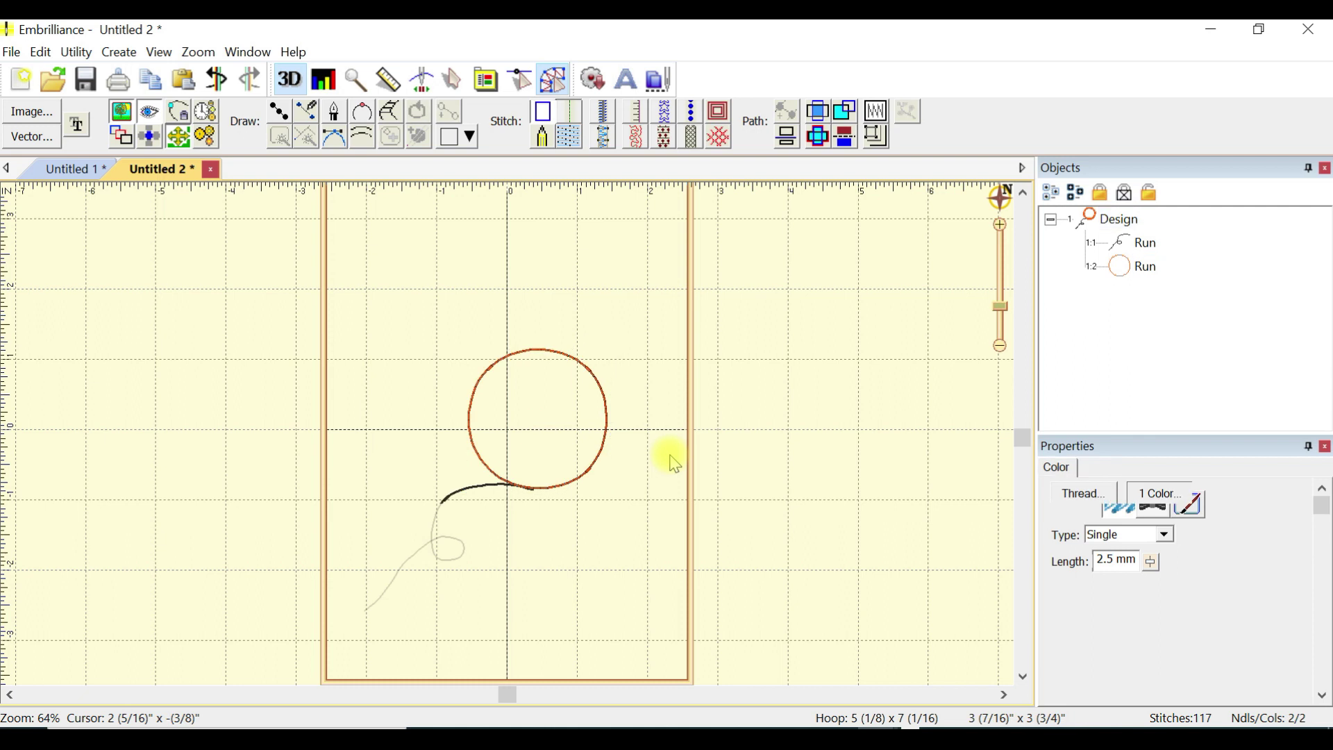
{"action": "left_click", "coordinate": [568, 354]}
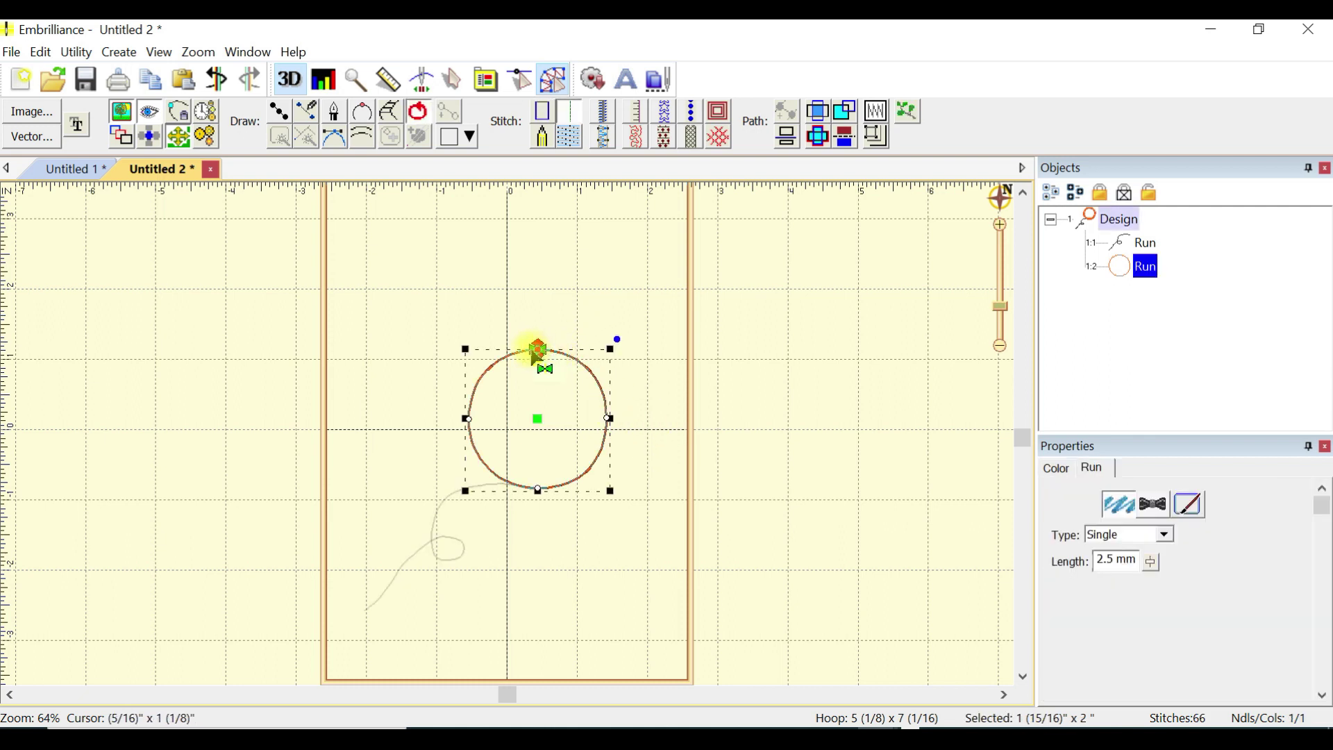
{"action": "mouse_move", "coordinate": [538, 352]}
{"action": "left_mouse_down"}
{"action": "mouse_move", "coordinate": [512, 396]}
{"action": "mouse_move", "coordinate": [555, 494]}
{"action": "mouse_move", "coordinate": [532, 495]}
{"action": "left_mouse_up"}
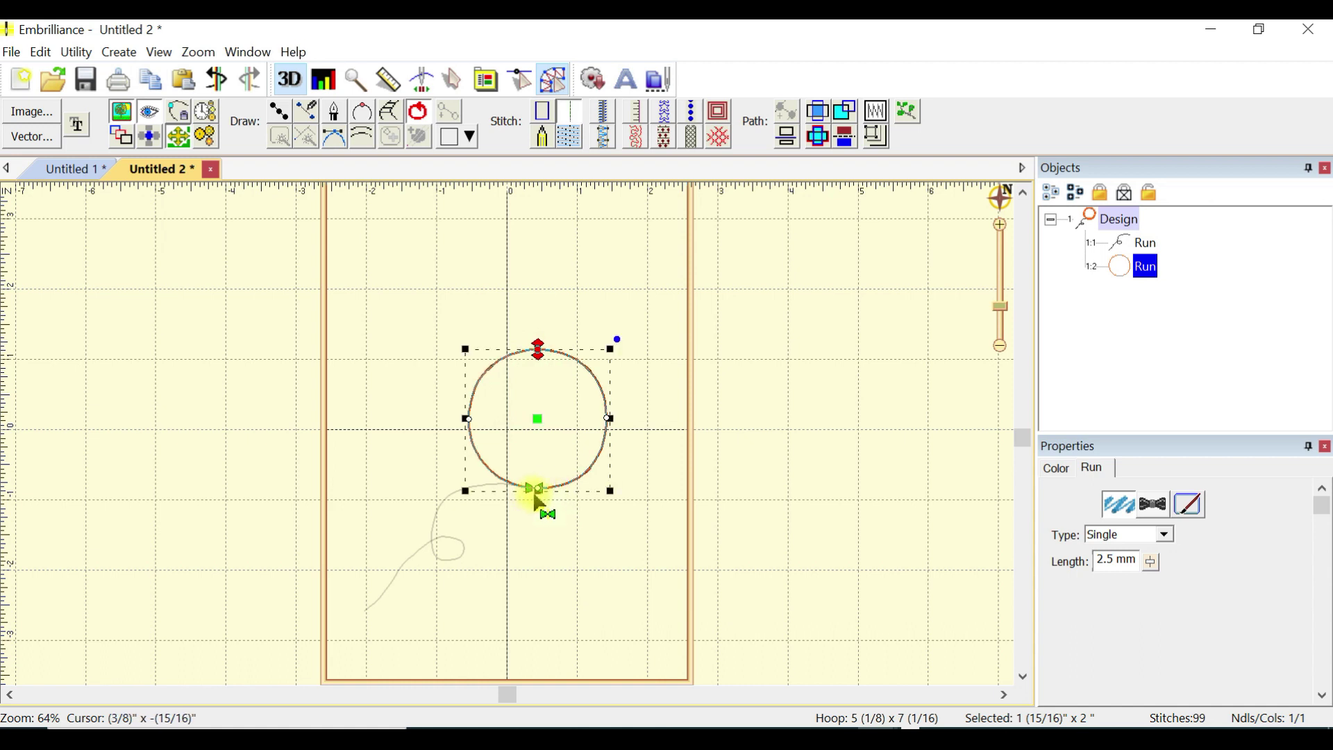
{"action": "left_click", "coordinate": [557, 331]}
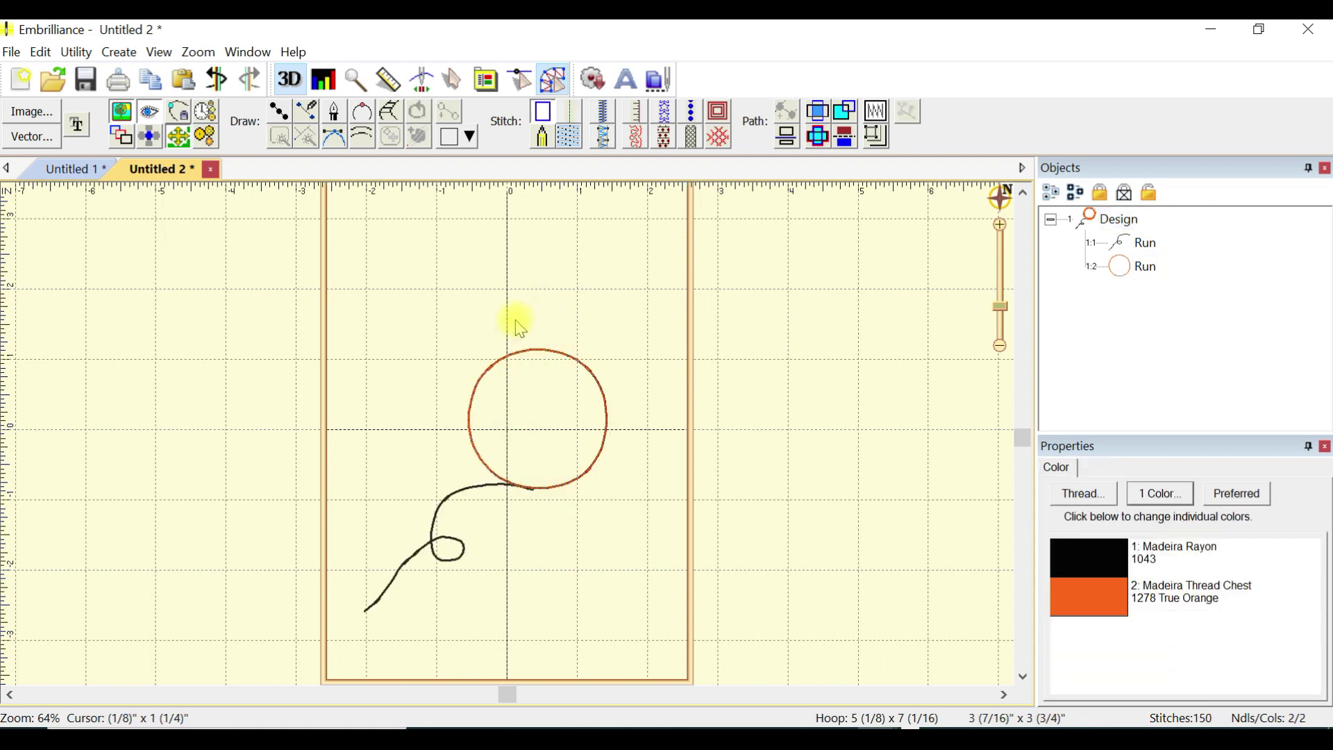
Step: Draw a new line from the circle's top, curling up and back down
{"action": "left_click", "coordinate": [277, 117]}
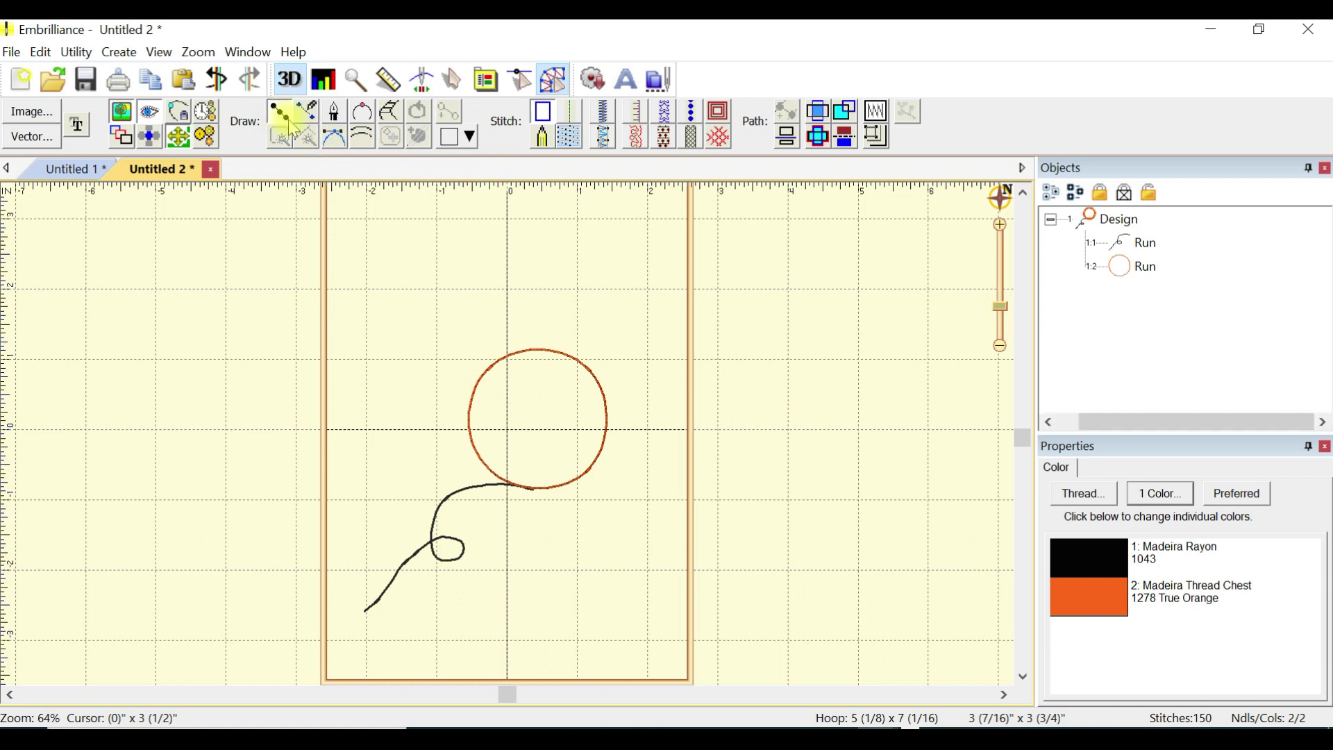
{"action": "left_click", "coordinate": [540, 356]}
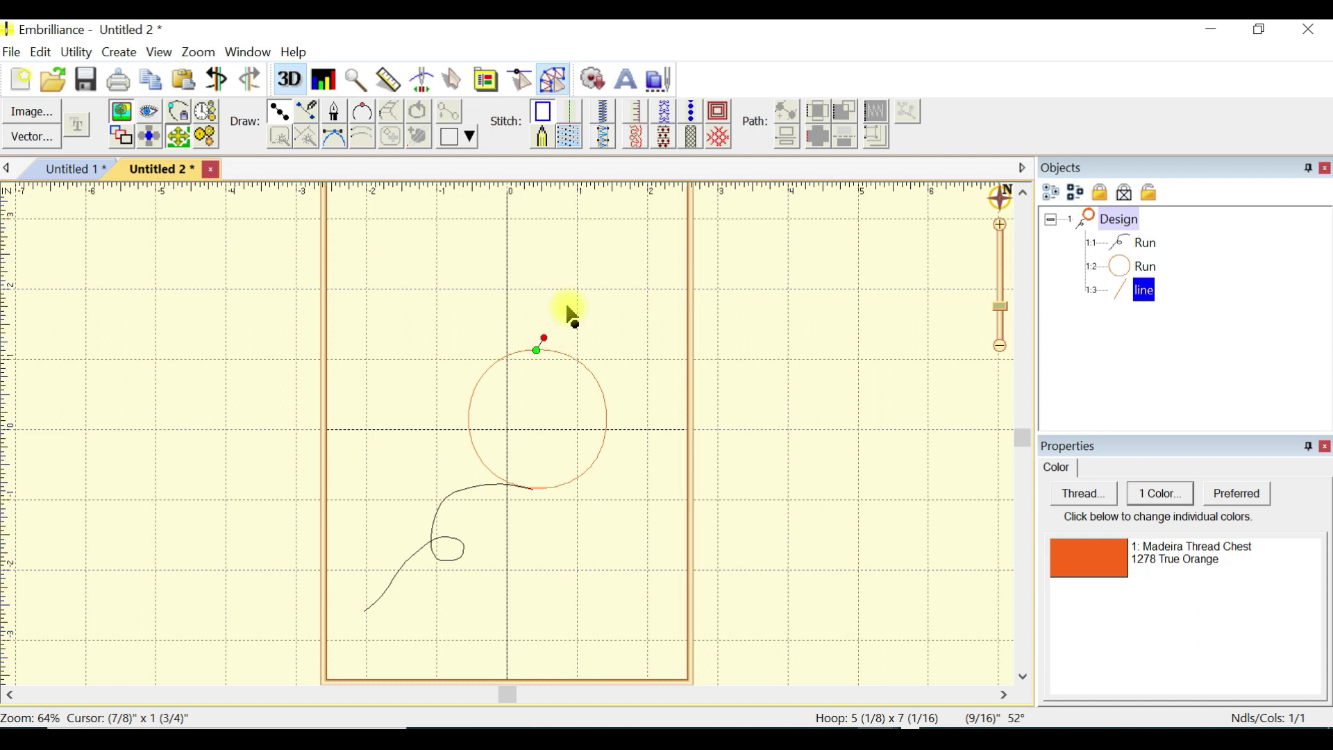
{"action": "left_click", "coordinate": [582, 252]}
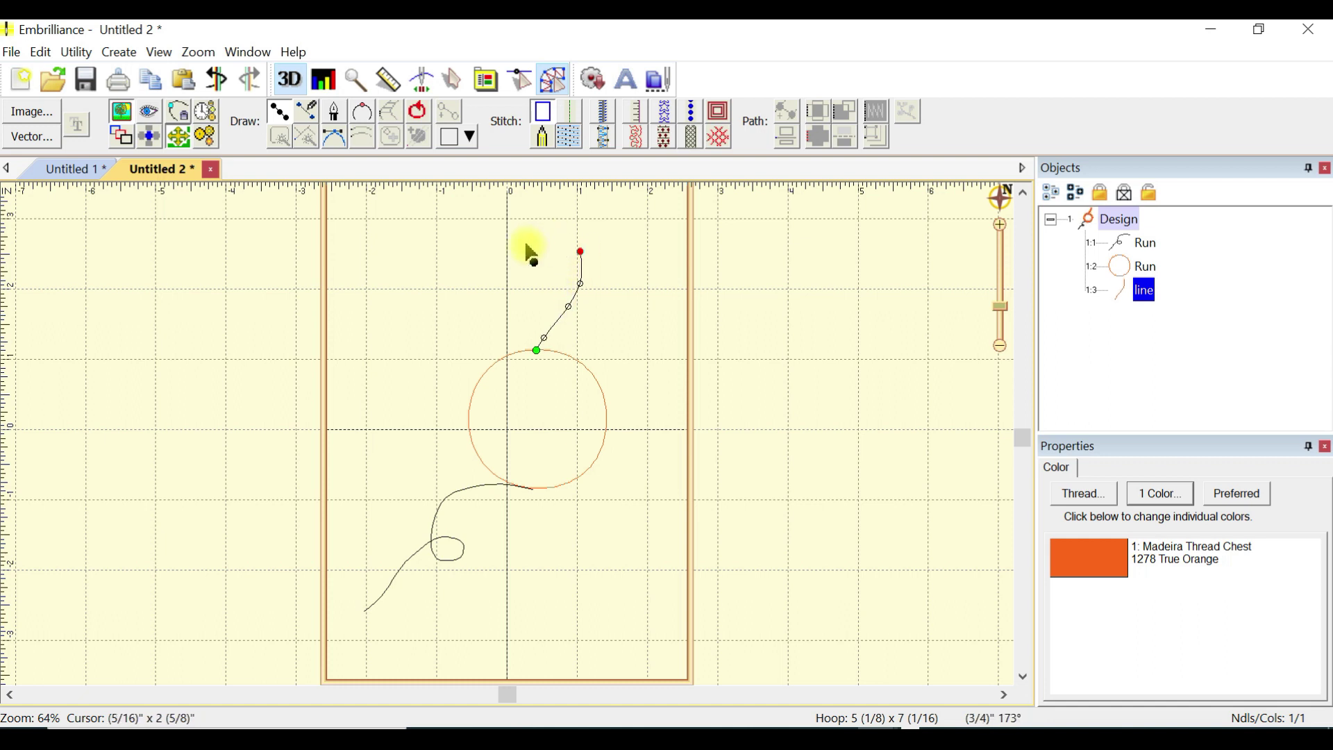
{"action": "left_click", "coordinate": [530, 244]}
{"action": "left_click", "coordinate": [522, 262]}
{"action": "left_click", "coordinate": [521, 277]}
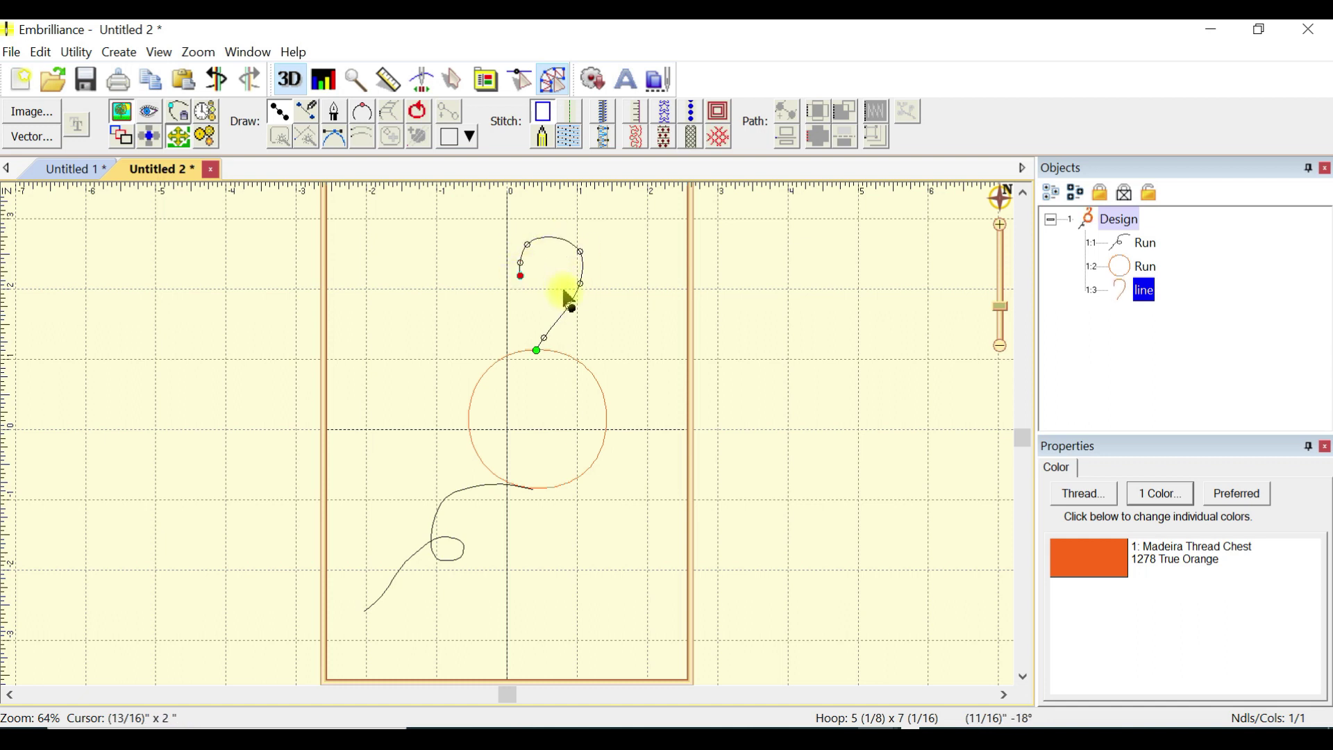
{"action": "left_click", "coordinate": [538, 307]}
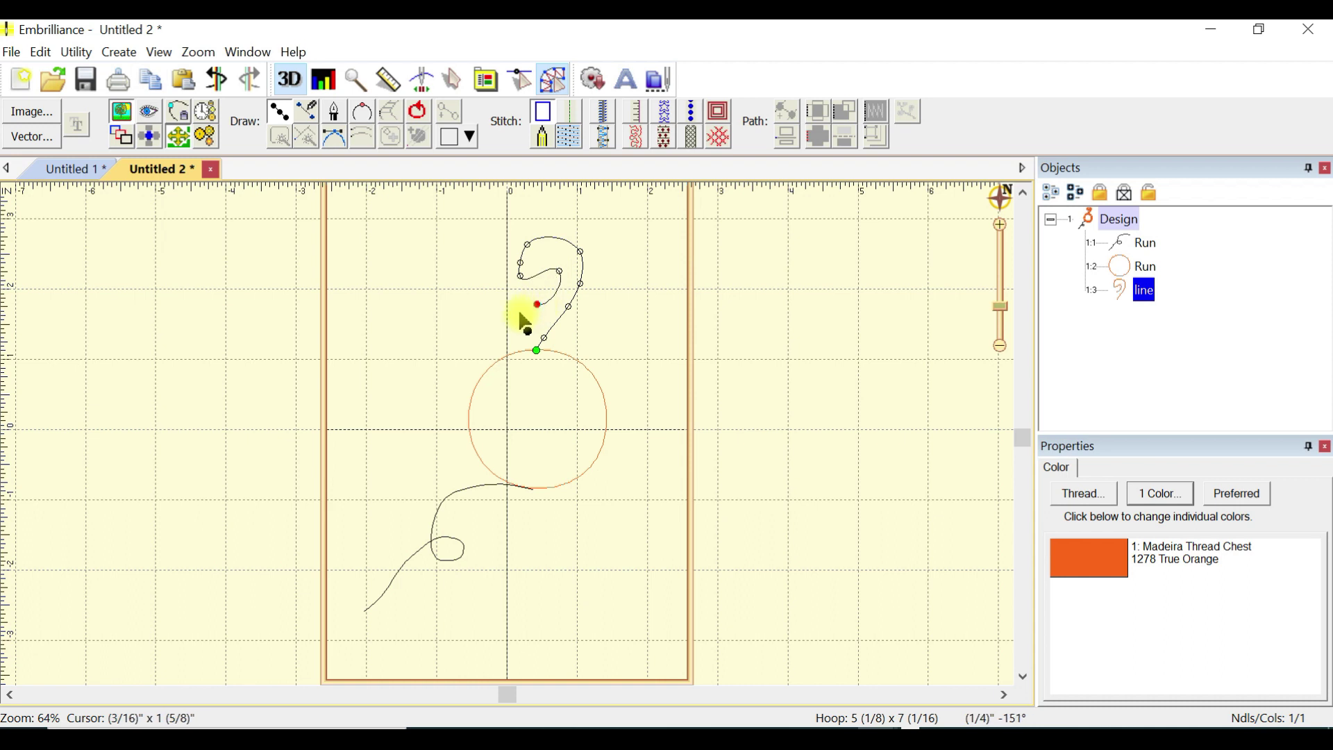
Step: Extend the curl out to the upper left and make it a 64-stitch run
{"action": "left_click", "coordinate": [520, 313]}
{"action": "left_click", "coordinate": [490, 290]}
{"action": "left_click", "coordinate": [452, 259]}
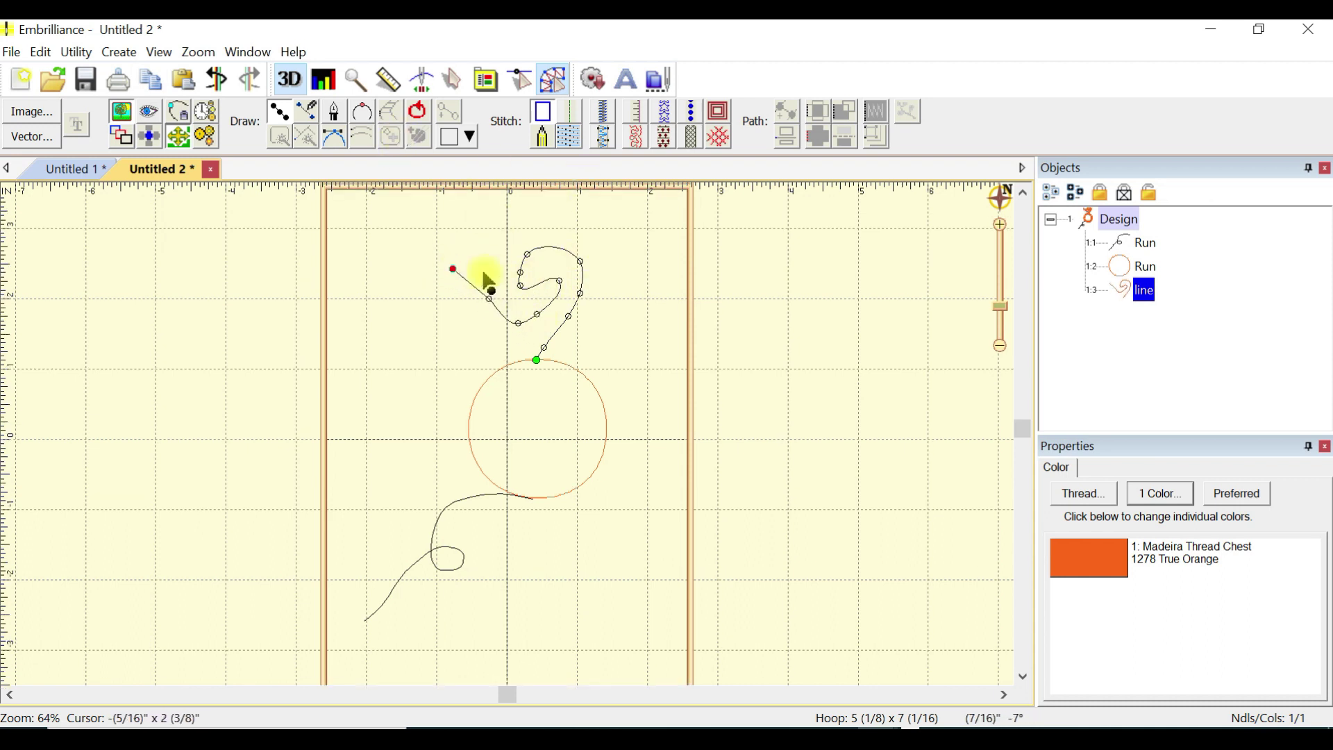
{"action": "key", "text": "Return"}
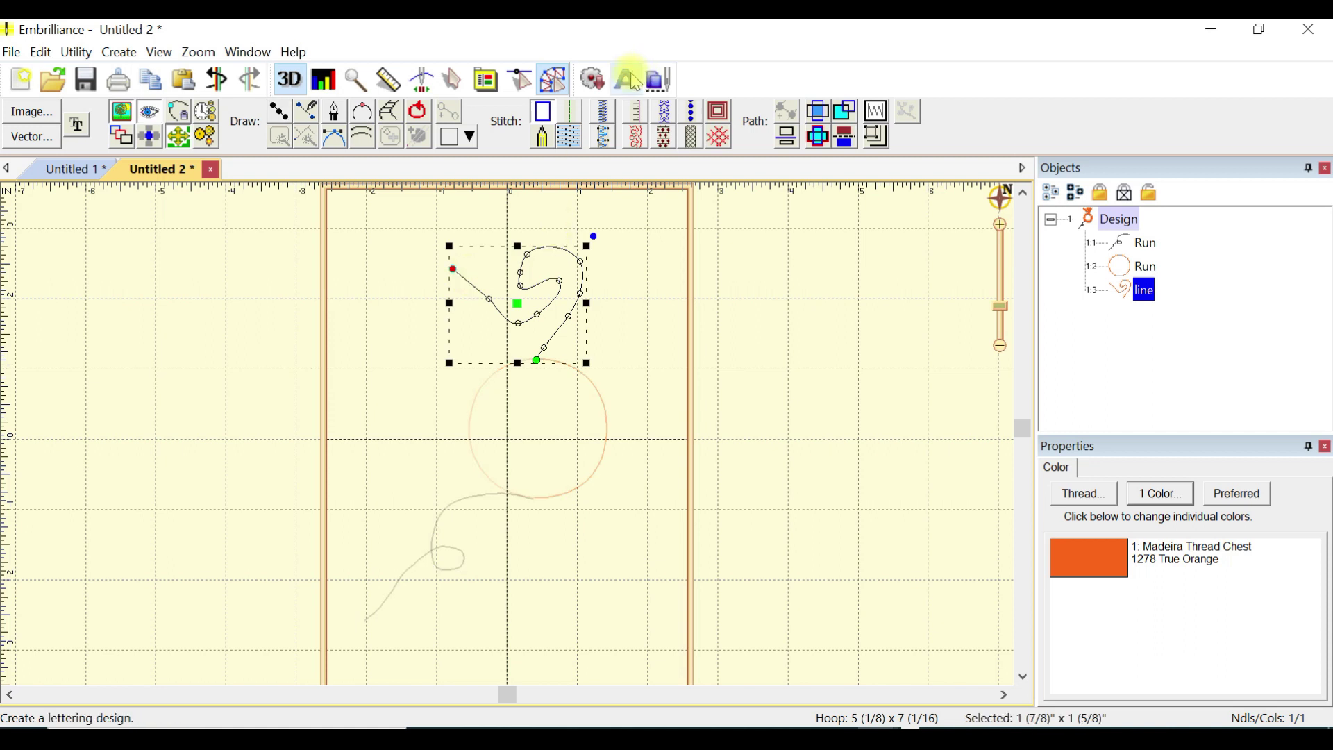
{"action": "left_click", "coordinate": [568, 122]}
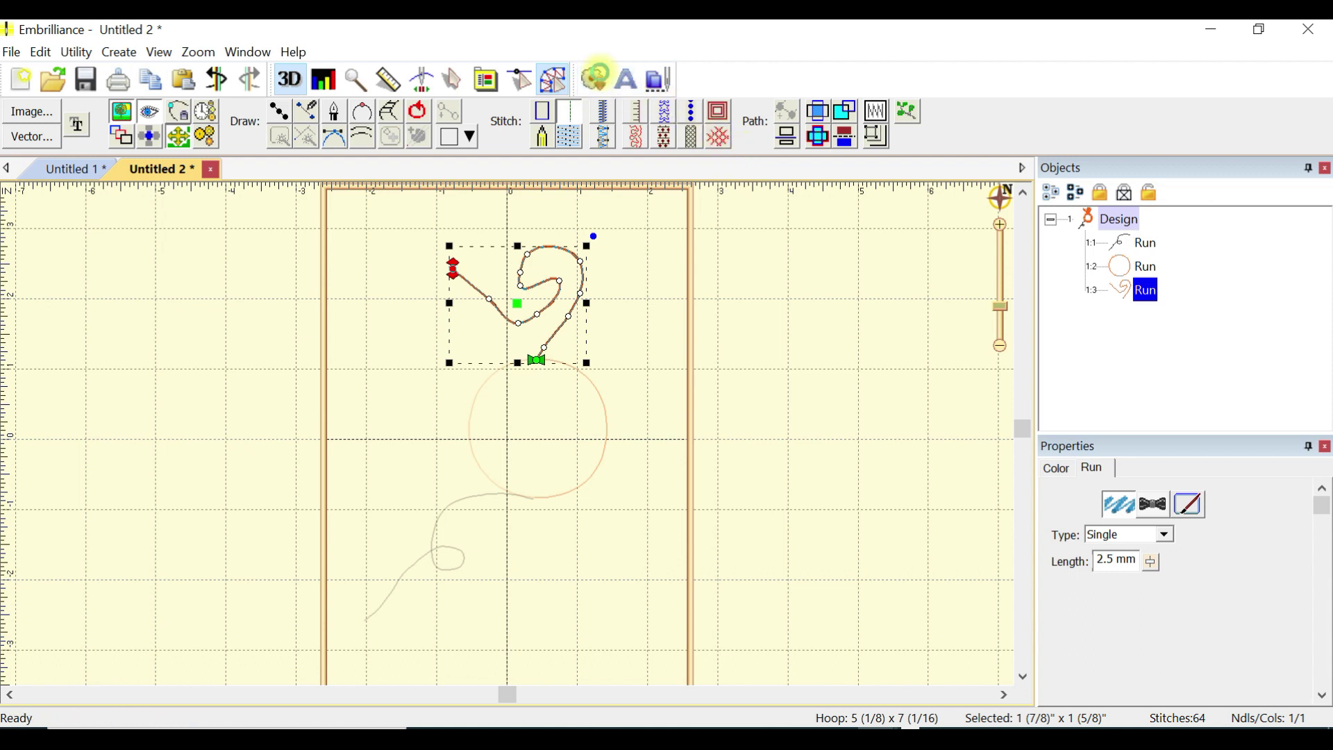
{"action": "left_click", "coordinate": [596, 75]}
Step: Insert Shield 5, shrunk, tilted and placed at the upper left by the curly line's end
{"action": "left_click", "coordinate": [295, 332]}
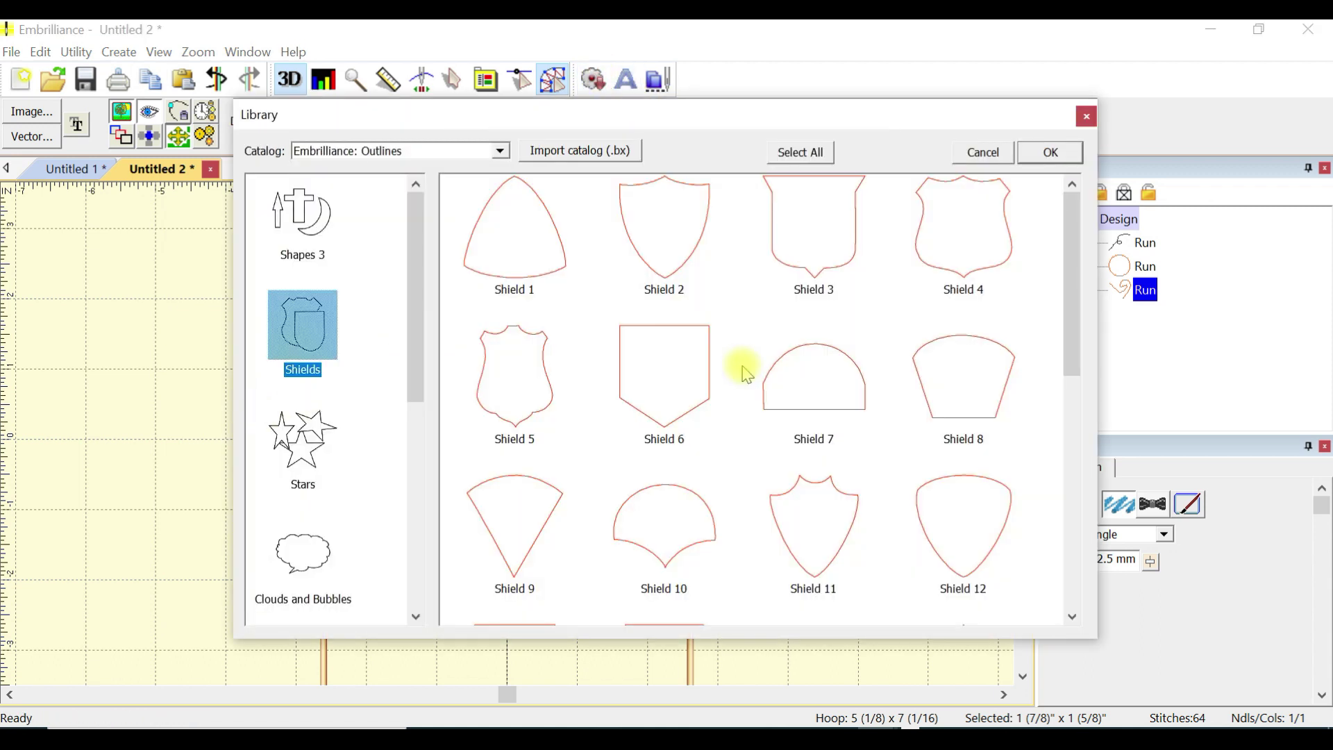
{"action": "left_click", "coordinate": [544, 417]}
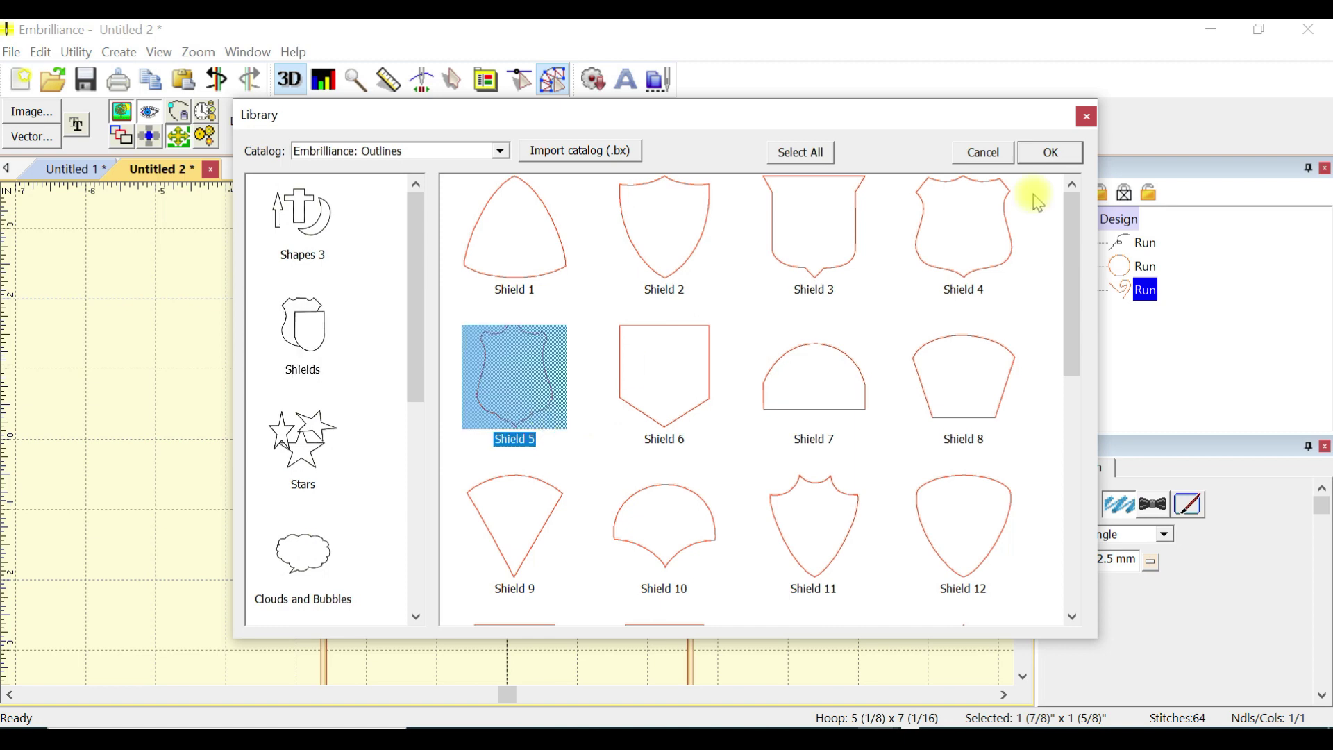
{"action": "left_click", "coordinate": [1059, 152]}
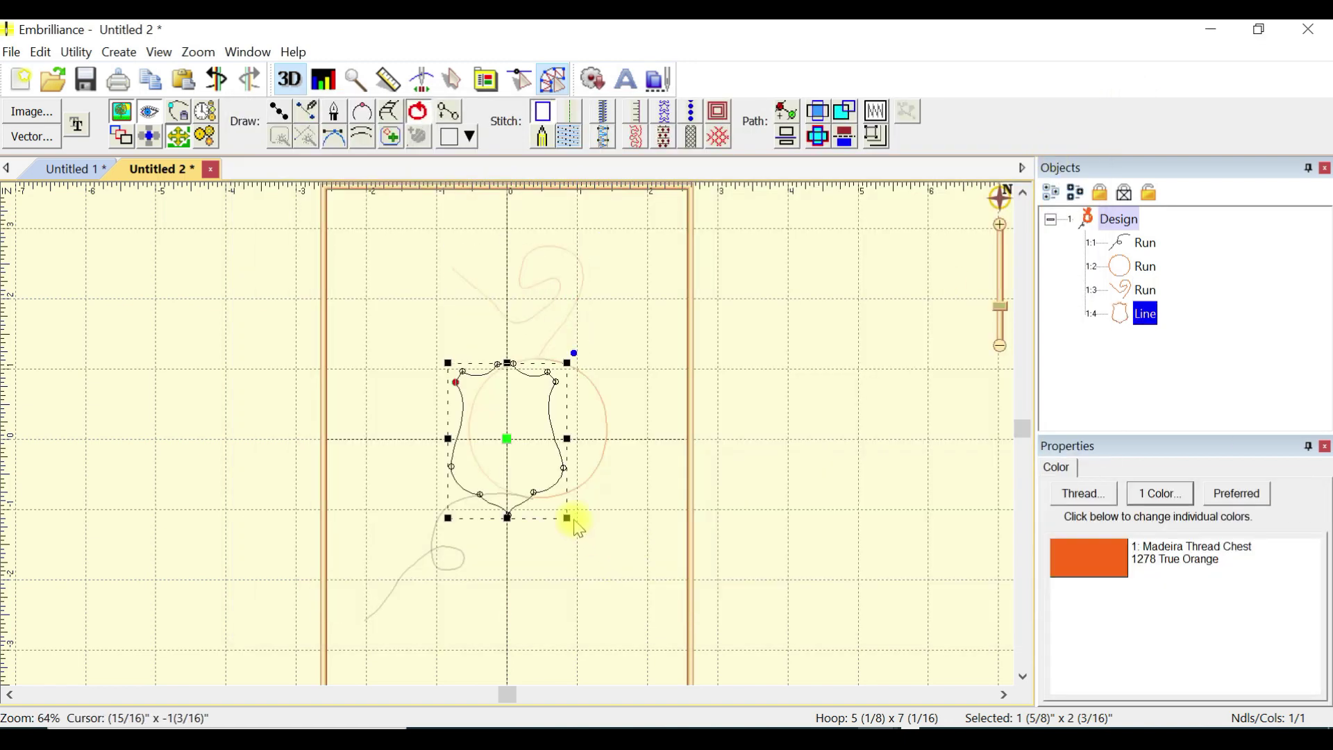
{"action": "left_click_drag", "start_coordinate": [564, 517], "coordinate": [539, 507]}
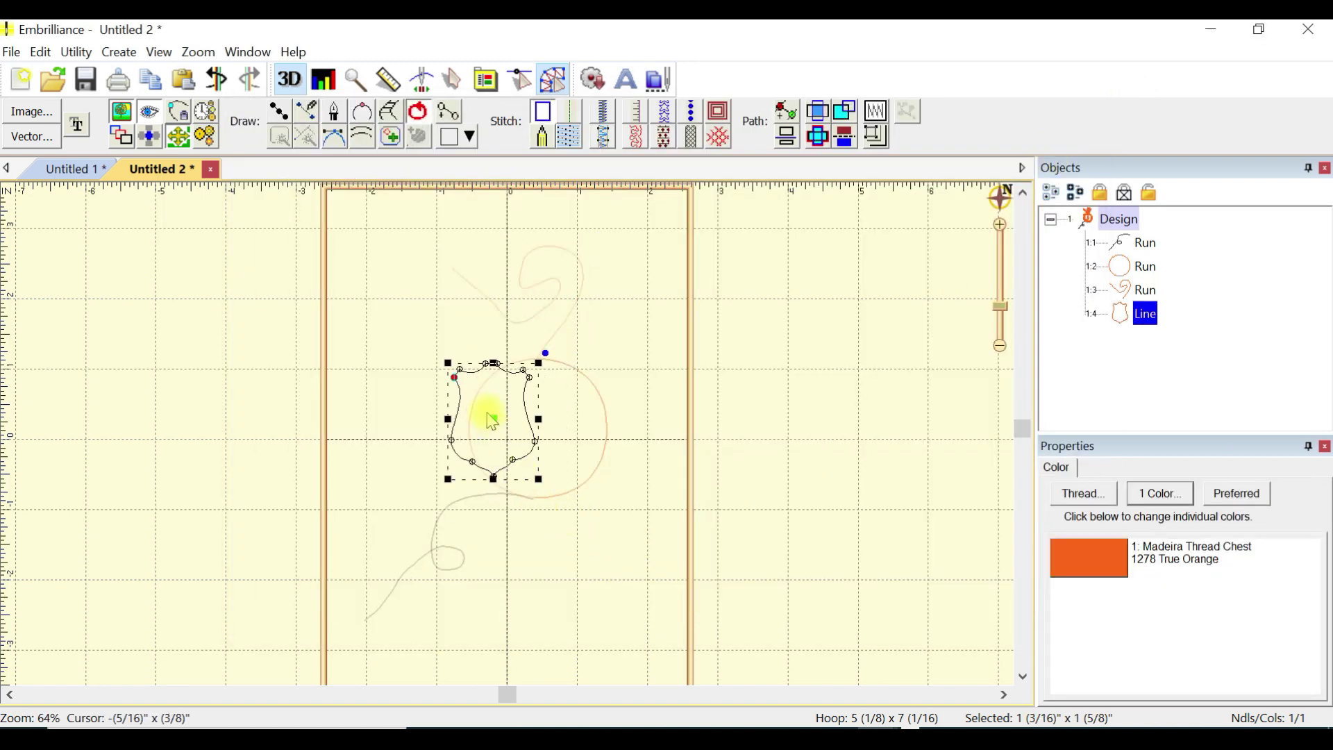
{"action": "left_click_drag", "start_coordinate": [490, 422], "coordinate": [412, 288]}
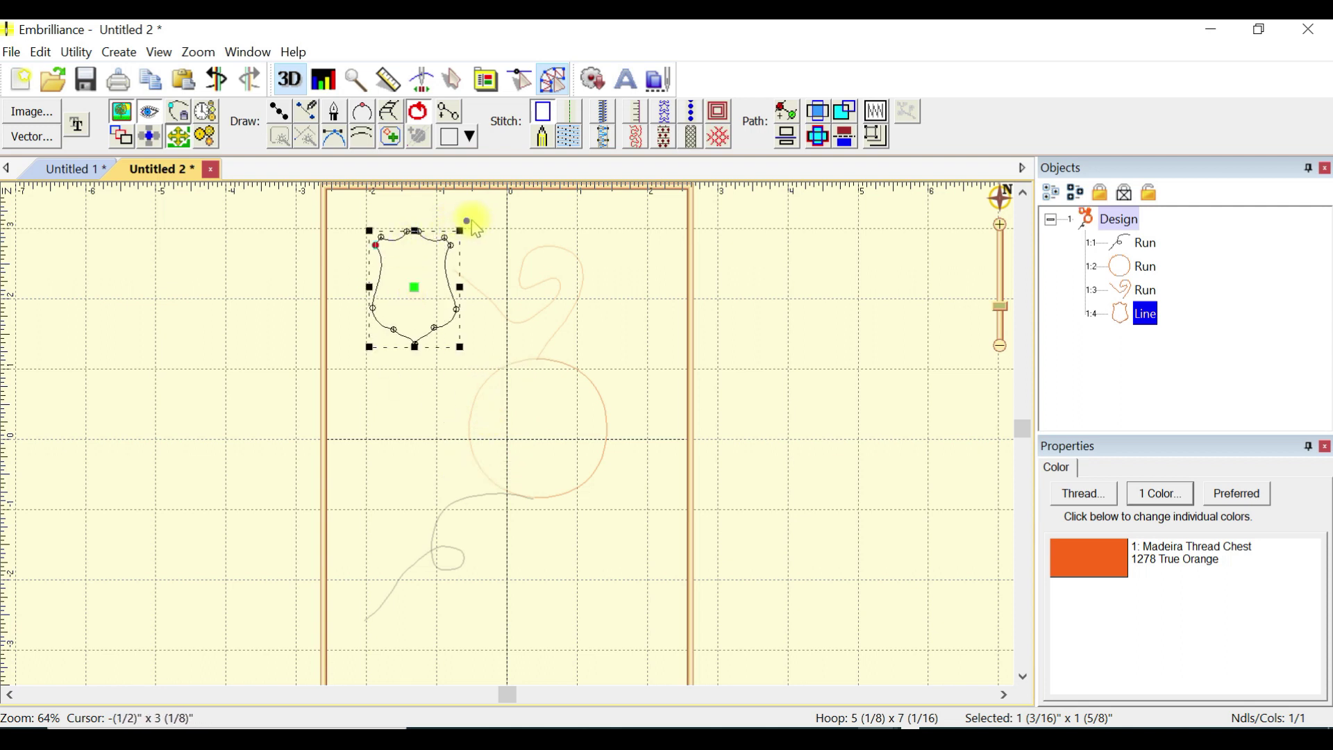
{"action": "left_click_drag", "start_coordinate": [464, 222], "coordinate": [440, 226]}
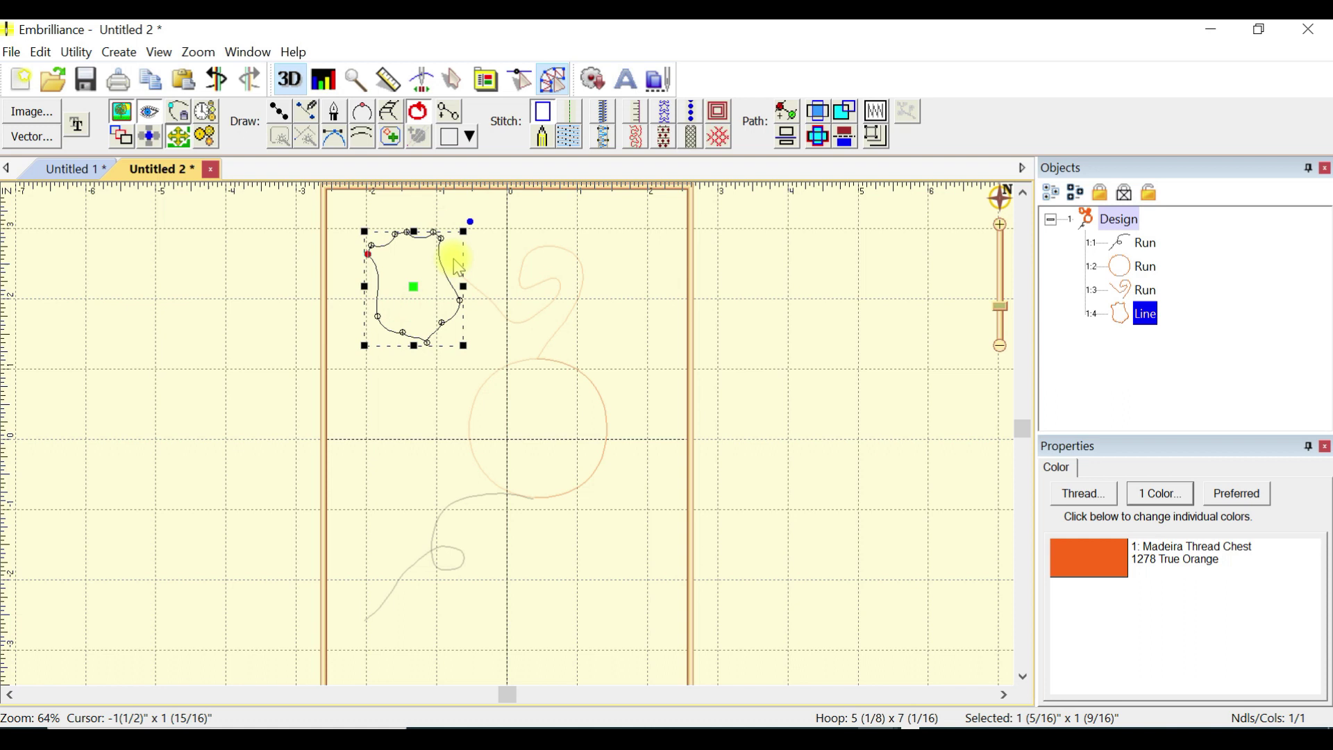
{"action": "left_click_drag", "start_coordinate": [407, 289], "coordinate": [422, 297]}
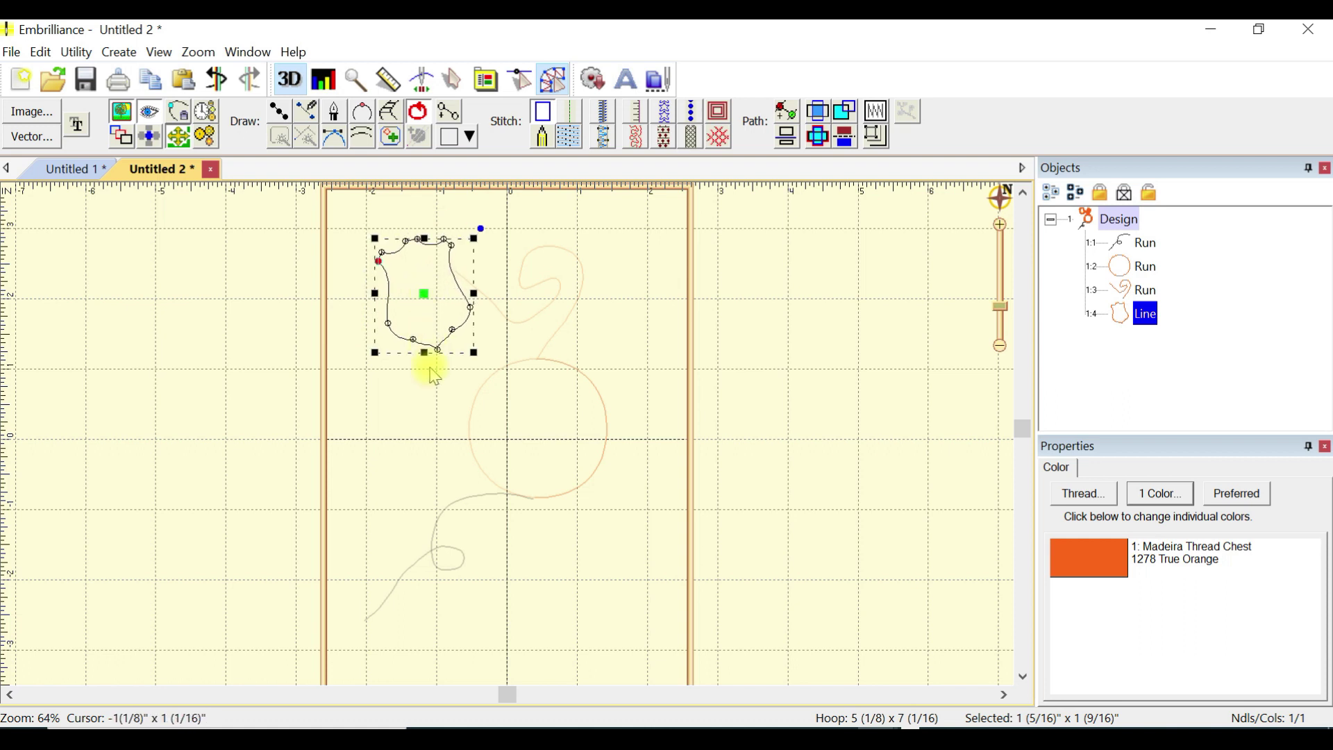
Step: Stitch the shield as a run, with start and stop set at its right side
{"action": "left_click", "coordinate": [580, 110]}
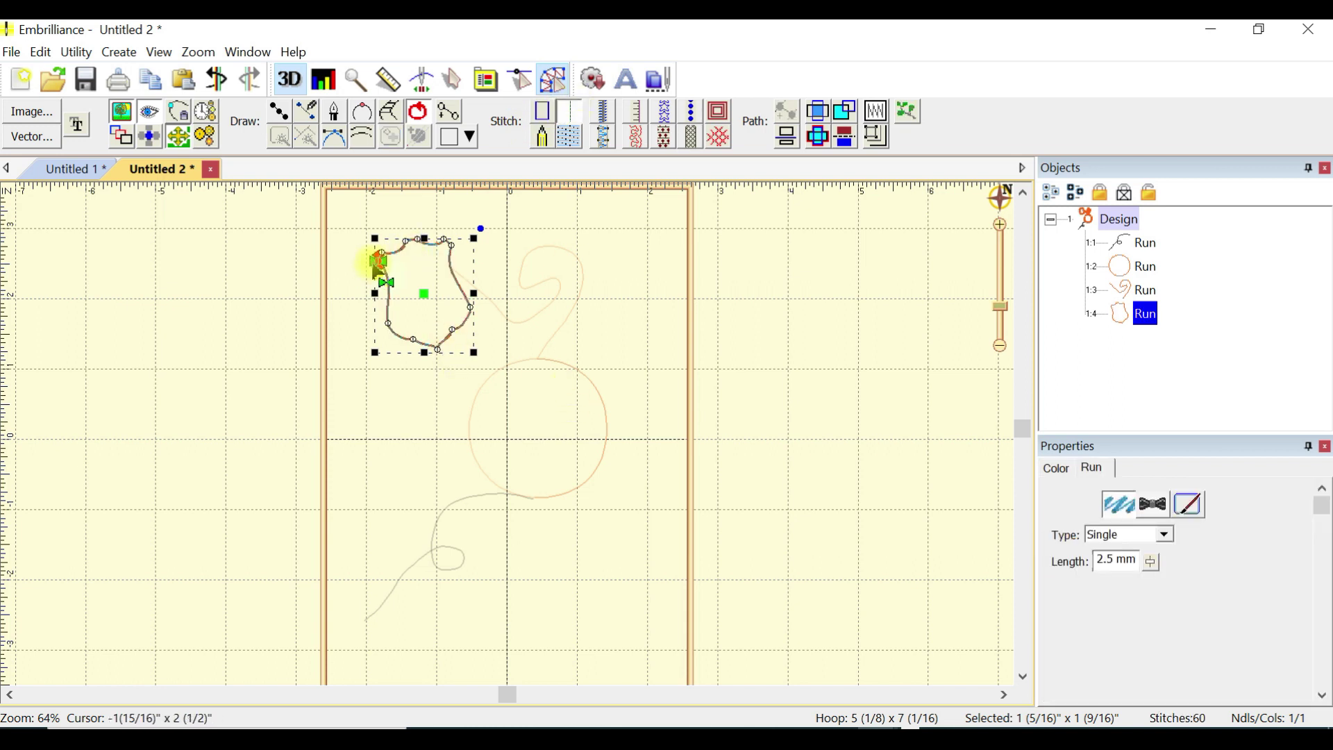
{"action": "left_click_drag", "start_coordinate": [386, 284], "coordinate": [379, 262]}
{"action": "mouse_move", "coordinate": [386, 267]}
{"action": "left_mouse_down"}
{"action": "mouse_move", "coordinate": [468, 232]}
{"action": "mouse_move", "coordinate": [472, 288]}
{"action": "mouse_move", "coordinate": [461, 268]}
{"action": "left_mouse_up"}
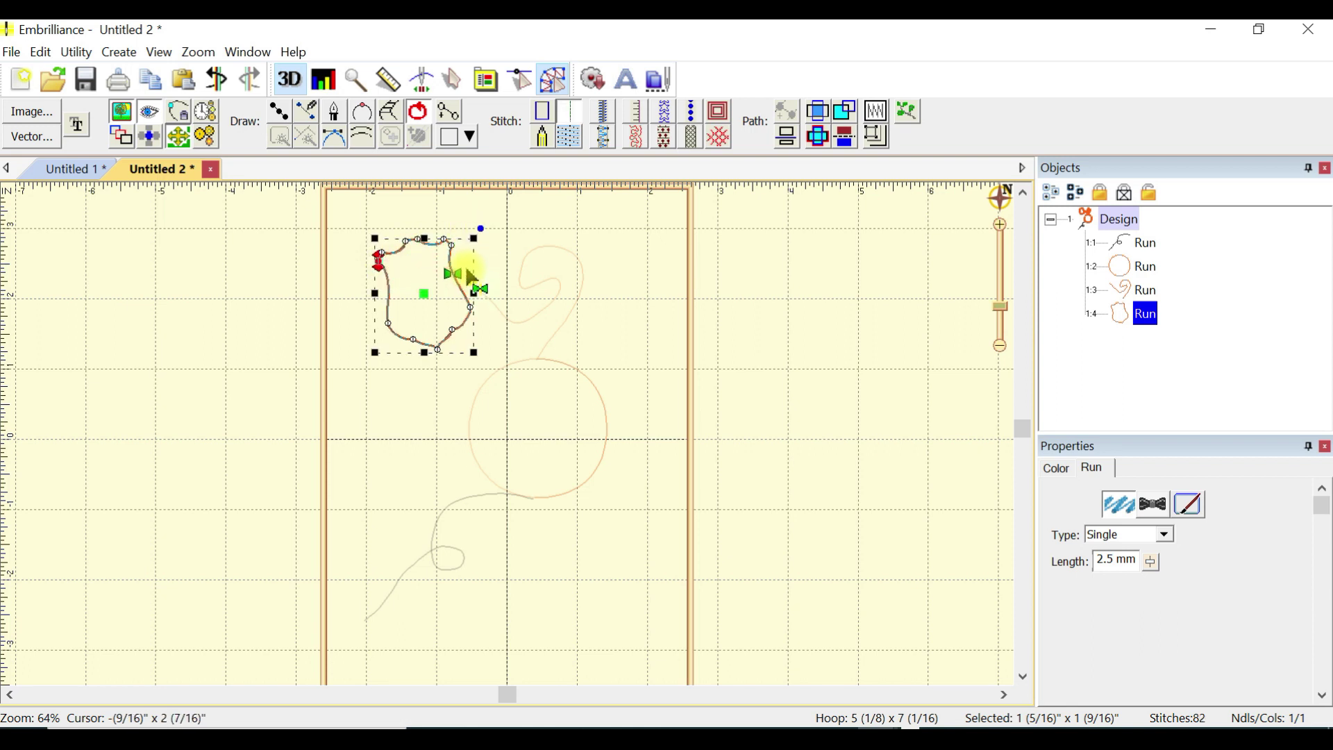
{"action": "left_click", "coordinate": [439, 453]}
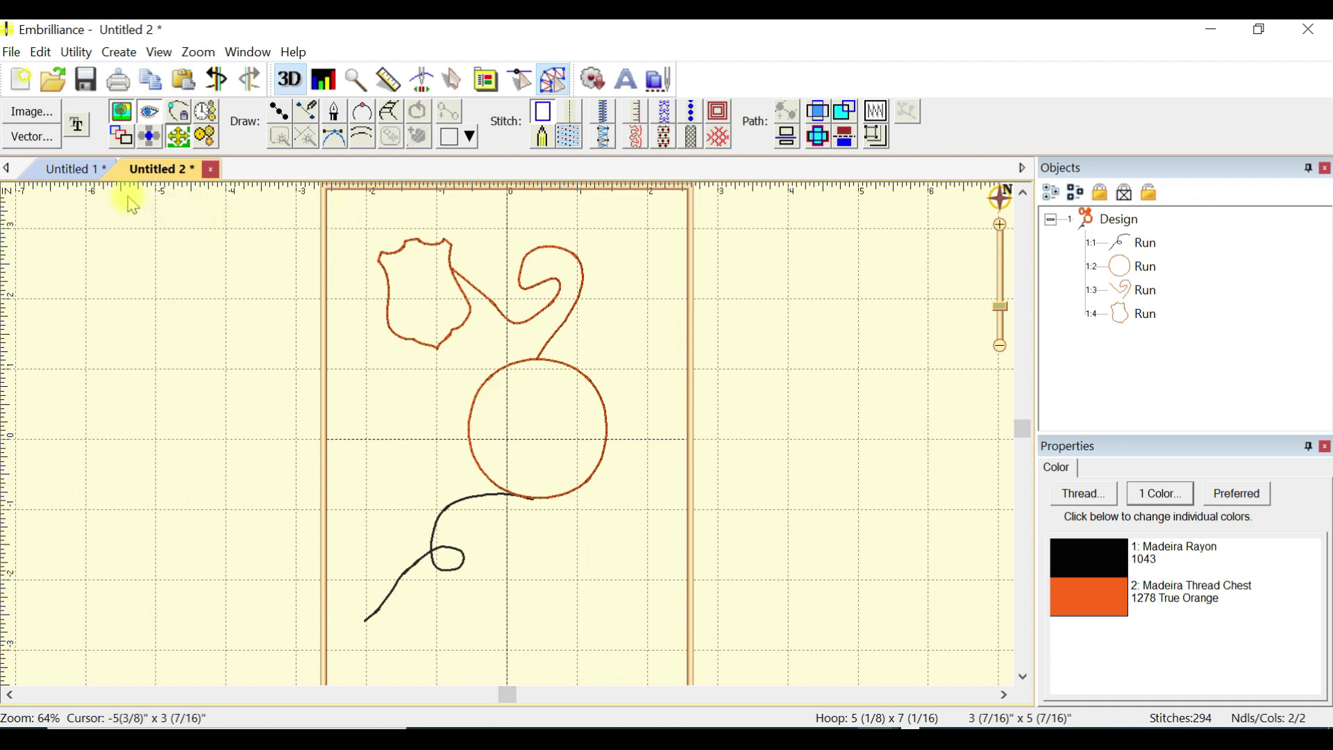
Step: Switch back to the Untitled 1 design
{"action": "left_click", "coordinate": [78, 174]}
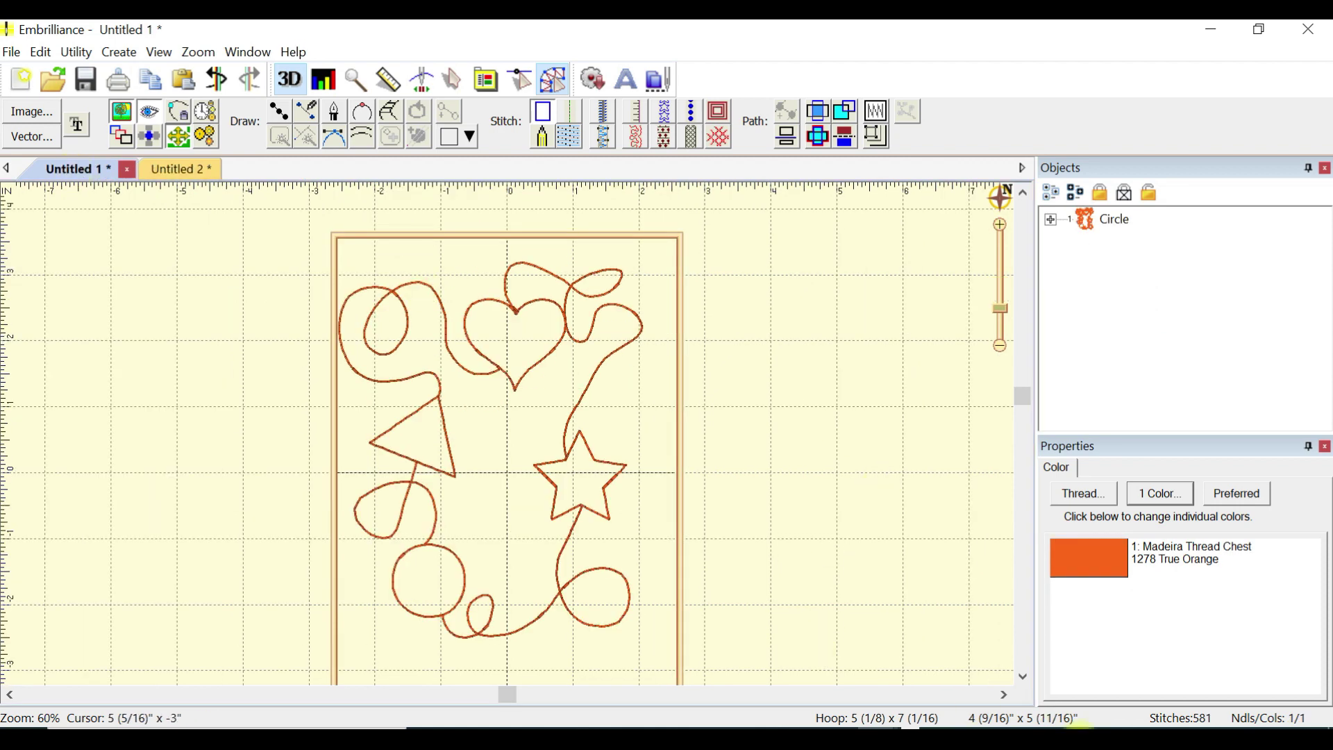